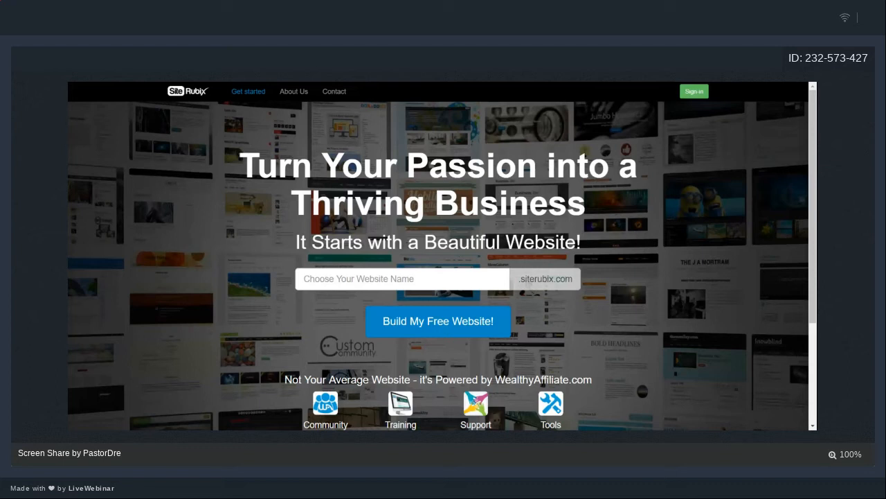
Enter 'webinarwebsite' as the new website's name in SiteRubix.
click(450, 279)
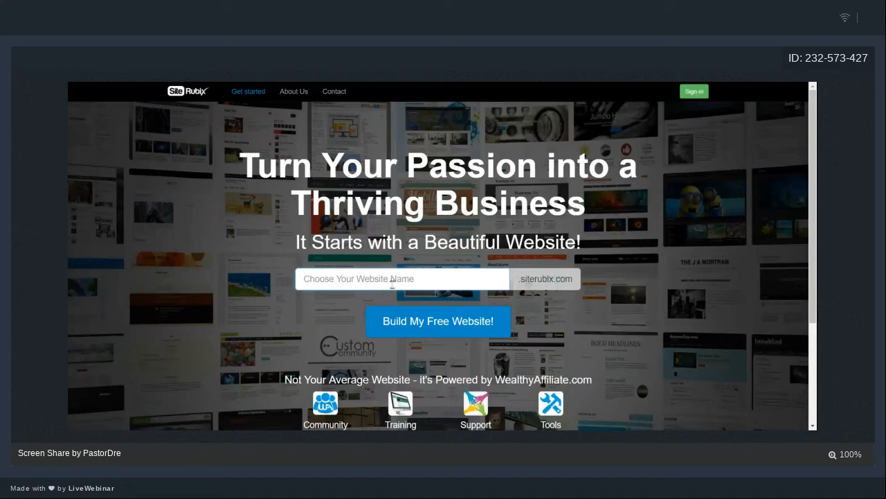
text(webinar)
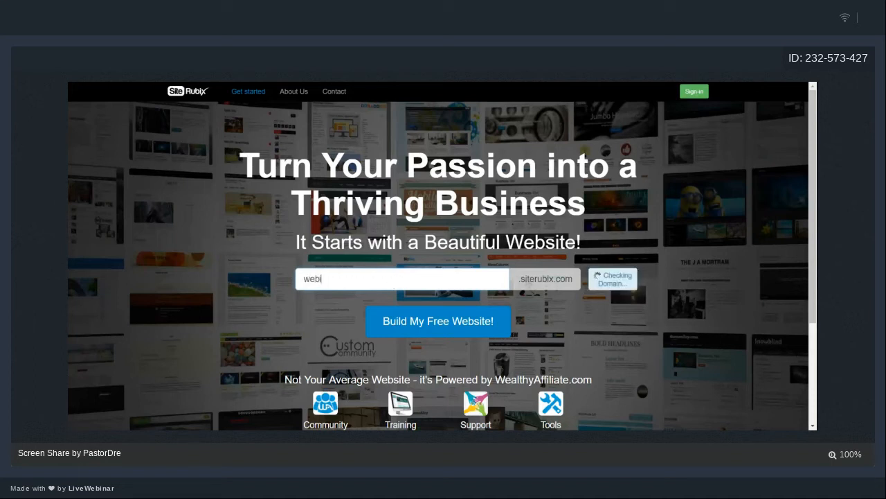
text(website)
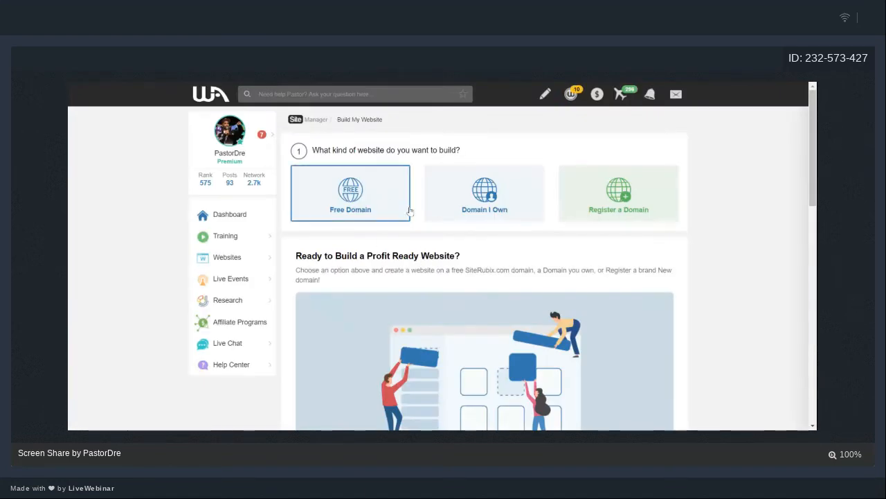
Choose Free Domain with domain 'webinarwebsite' and title 'Webinar Website', then scroll to the themes.
click(357, 197)
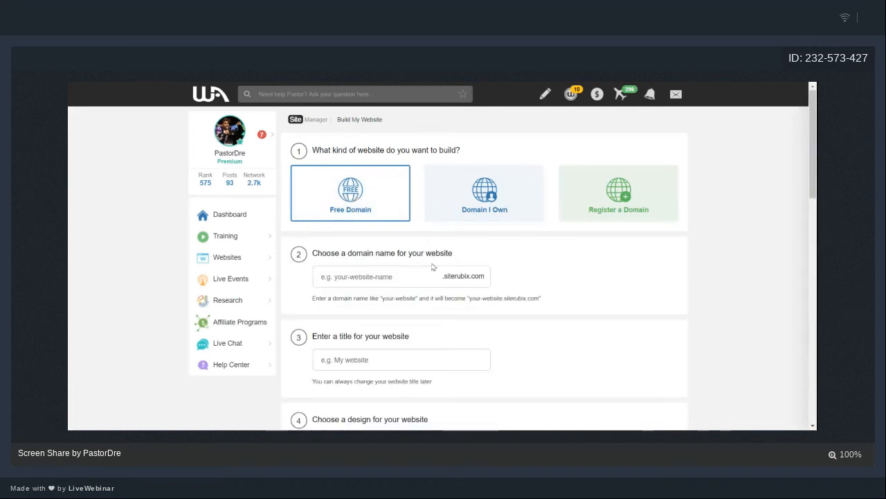
click(417, 281)
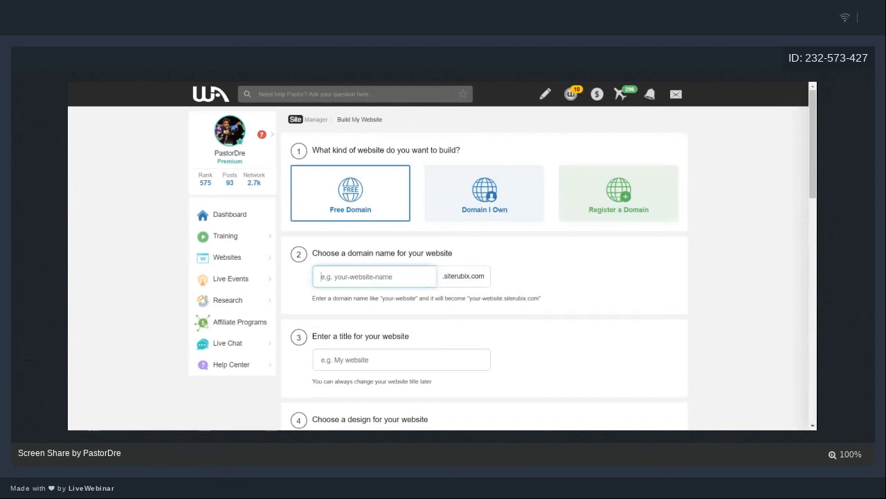
text(we)
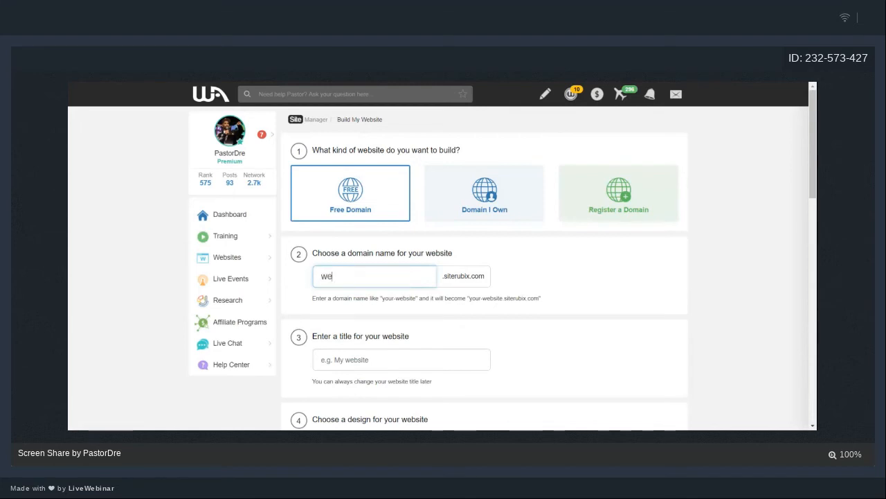
text(binarwebsite)
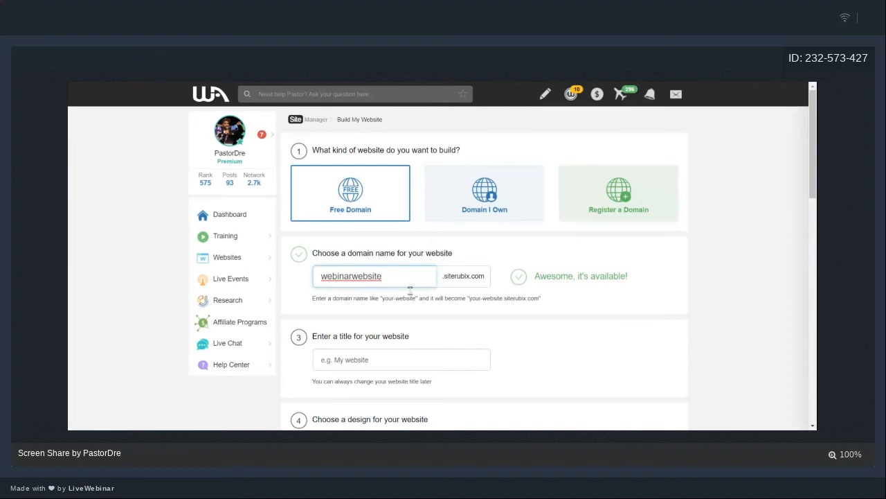
click(405, 361)
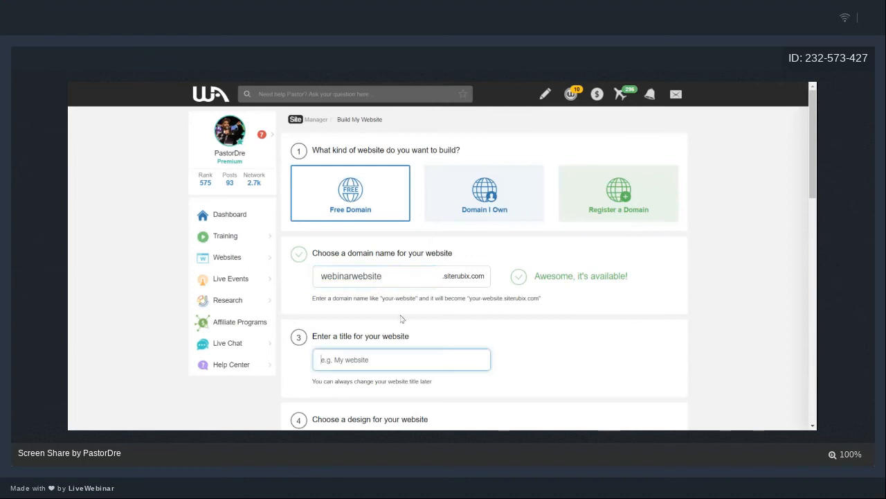
scroll(400, 280, down, 2)
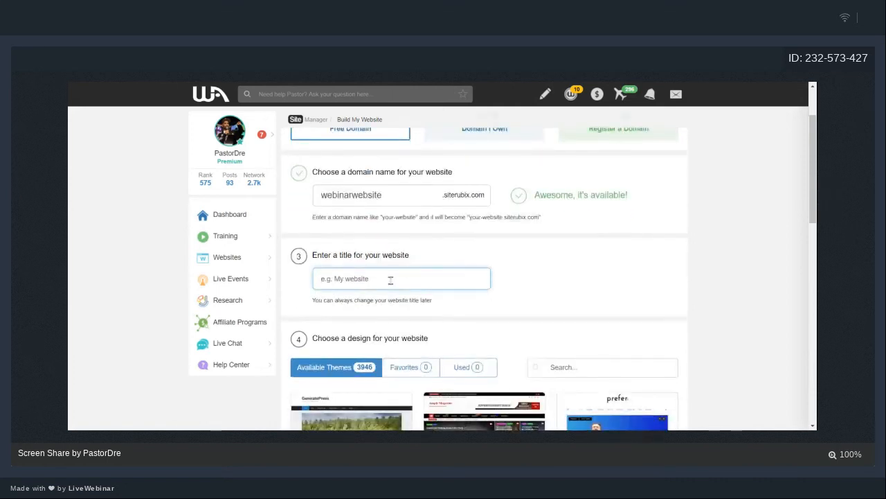
text(Webi)
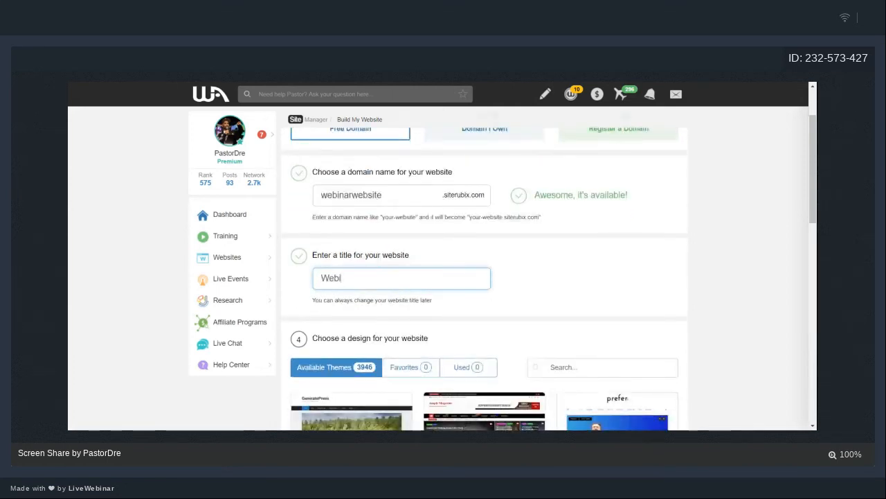
text(nar Website)
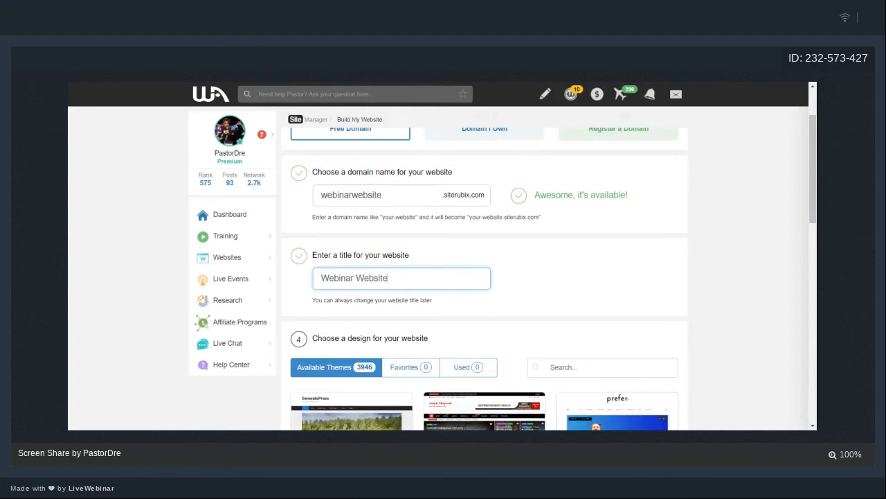
scroll(390, 283, down, 3)
mouse_move(321, 280)
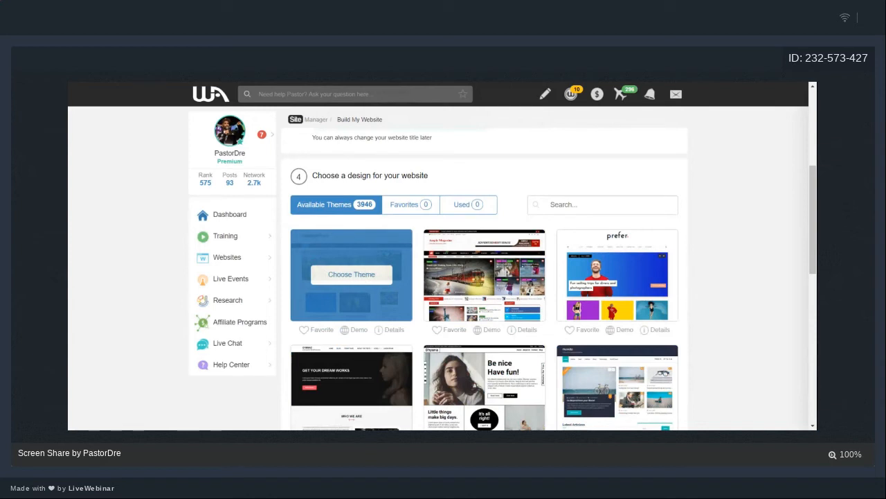
Pick the GeneratePress theme and build the website.
click(359, 277)
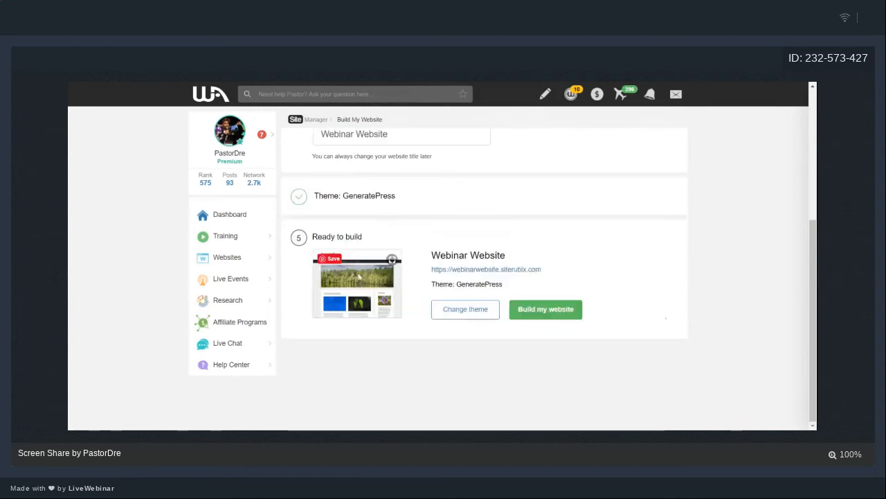
click(558, 320)
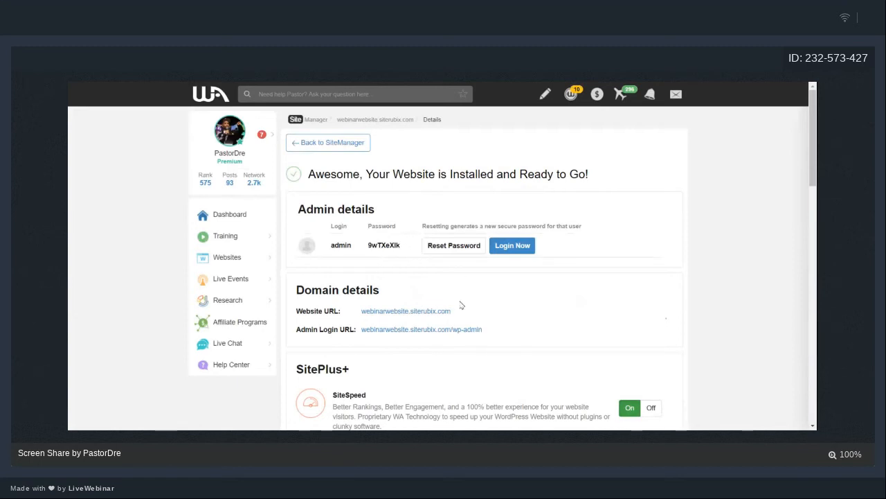
Log in to the new site's admin area with Login Now.
click(507, 248)
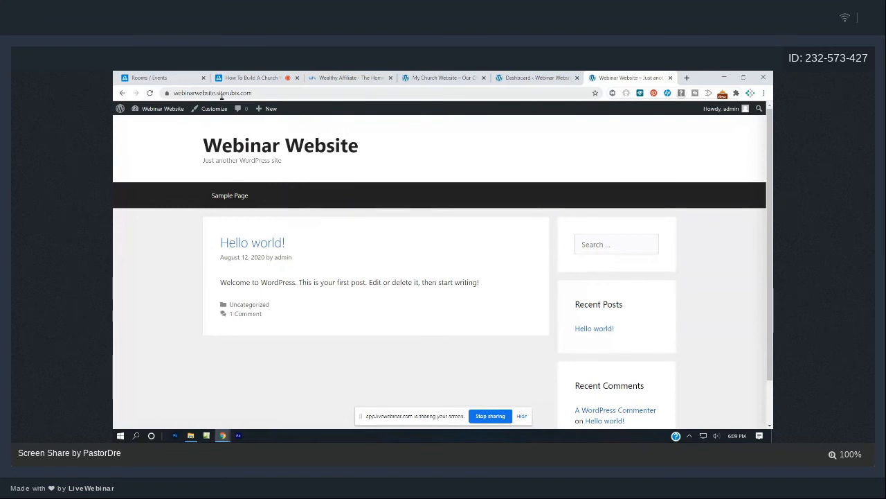
Switch to the Webinar Website dashboard and close the Wealthy Affiliate page.
click(524, 78)
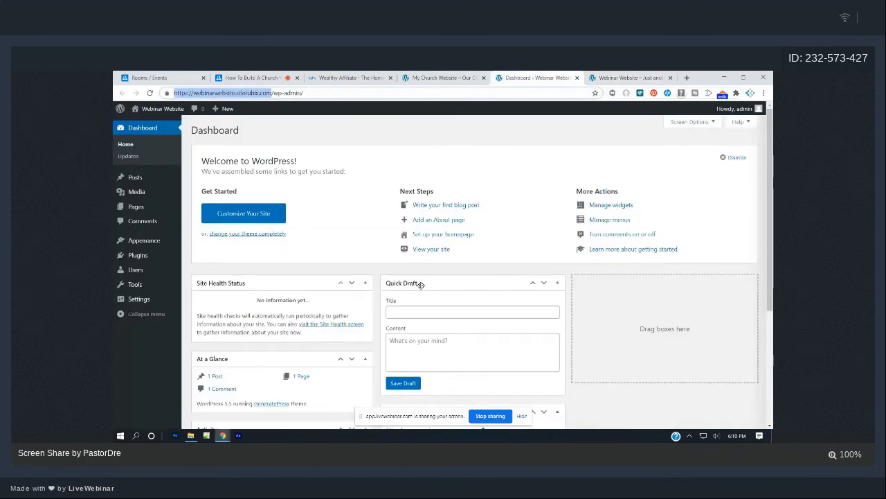
click(390, 78)
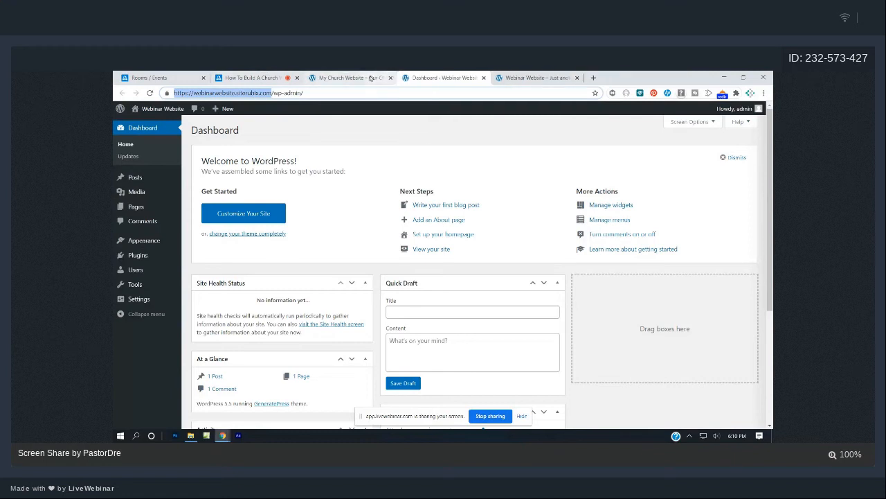
click(371, 78)
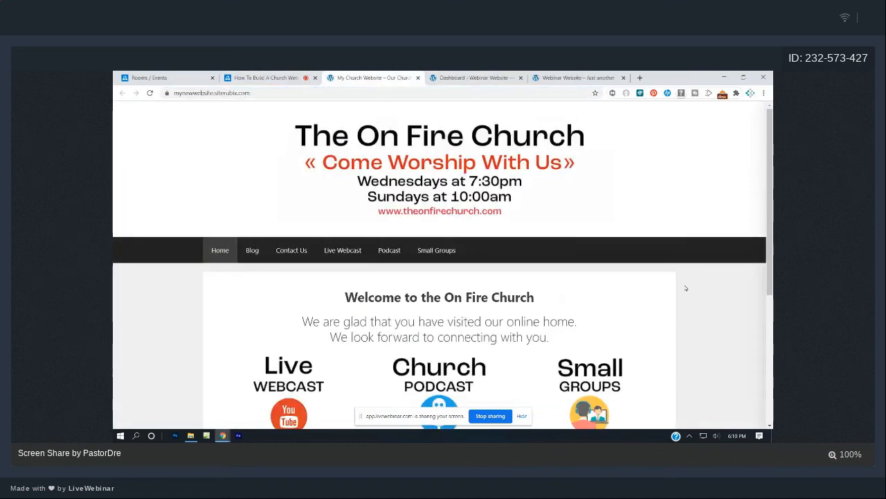
scroll(686, 288, down, 2)
scroll(686, 288, down, 3)
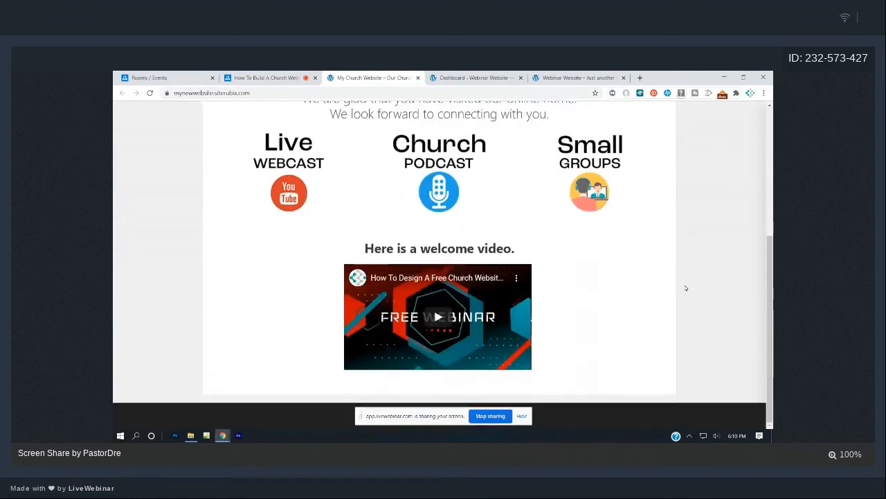
scroll(685, 288, up, 5)
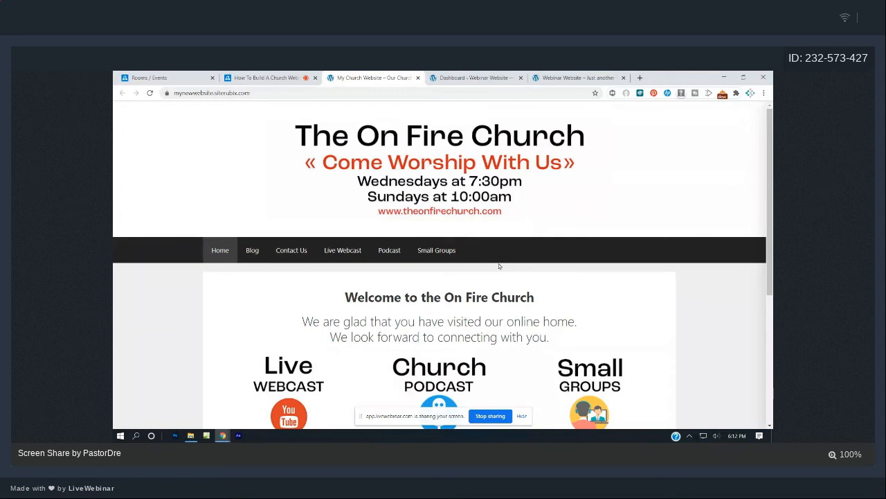
click(467, 76)
click(388, 77)
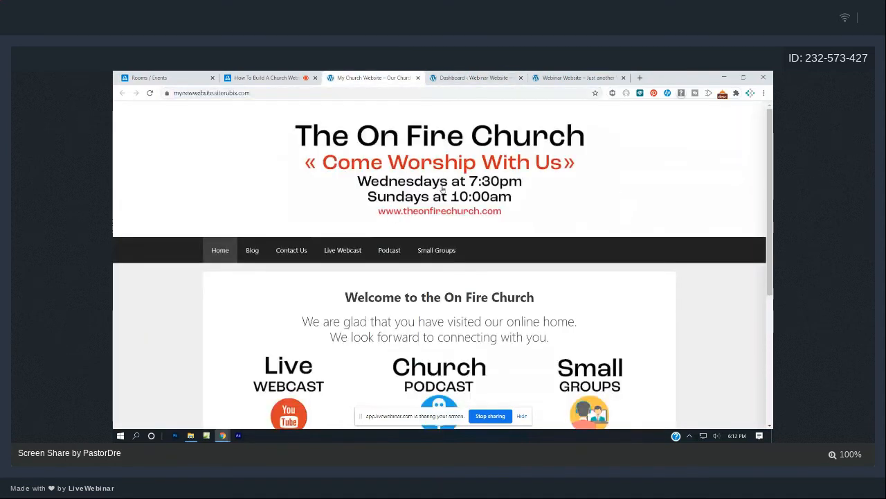
click(445, 75)
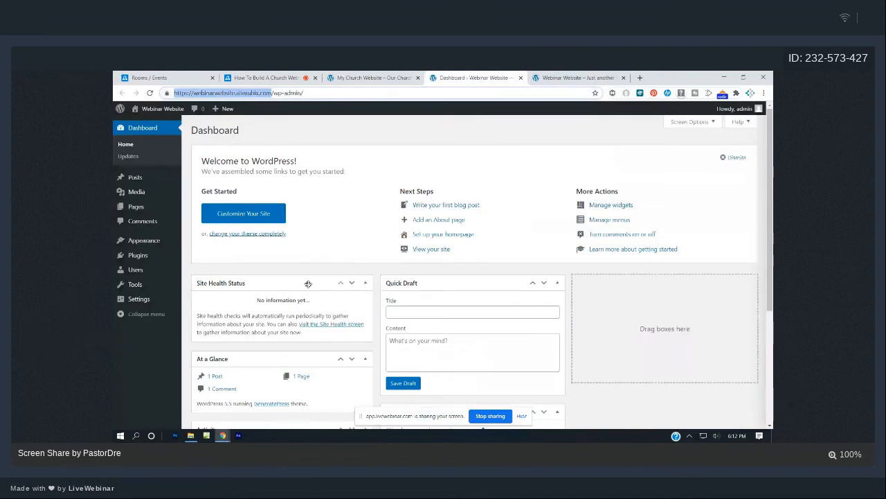
Choose Customize from the Appearance menu in the dashboard sidebar.
mouse_move(138, 195)
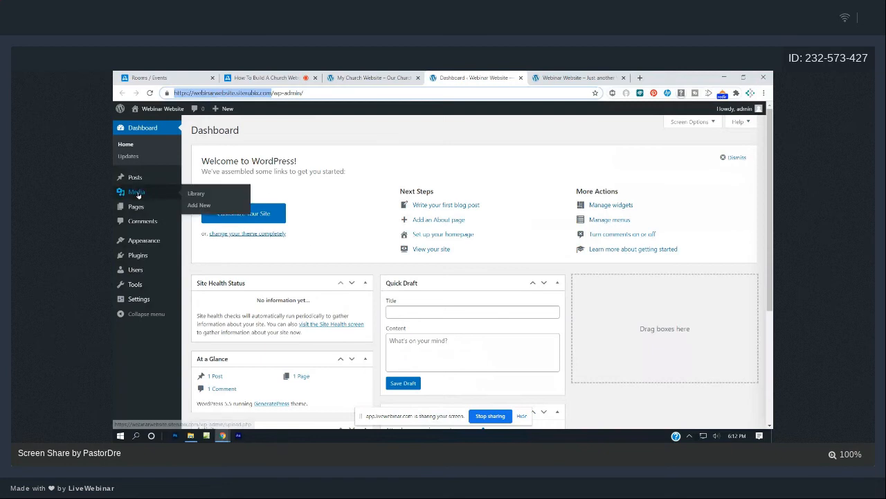
mouse_move(145, 246)
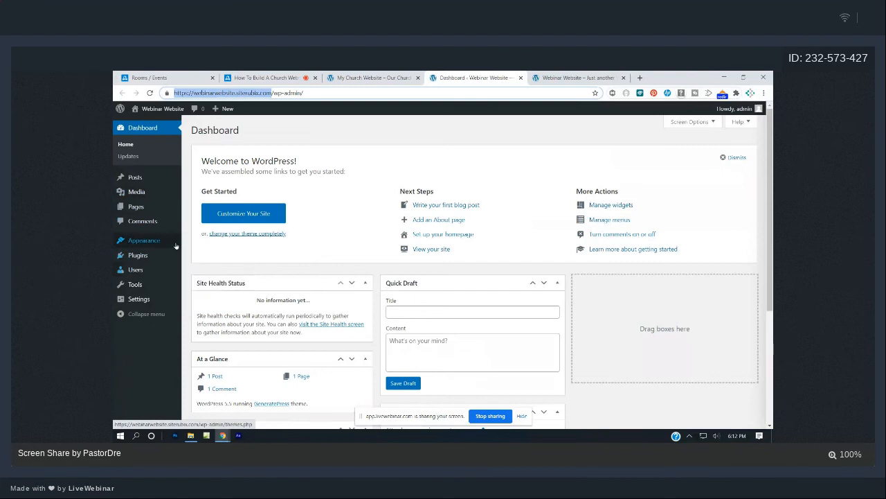
click(211, 255)
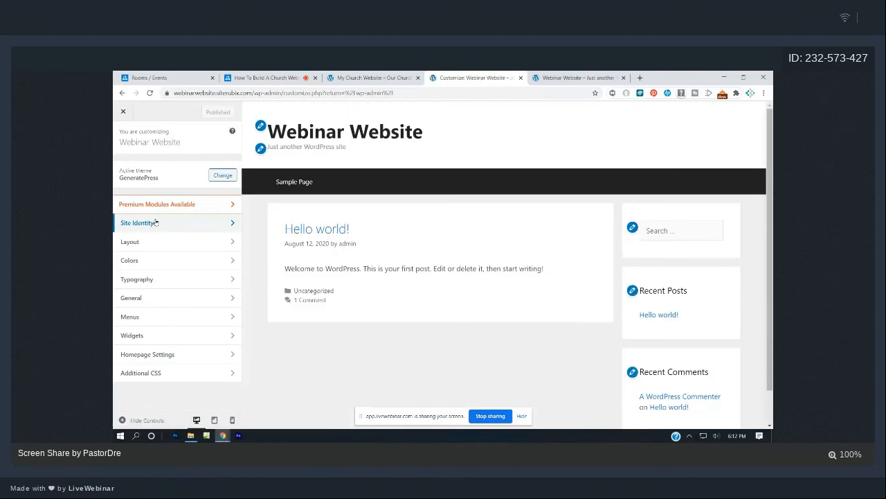
click(156, 222)
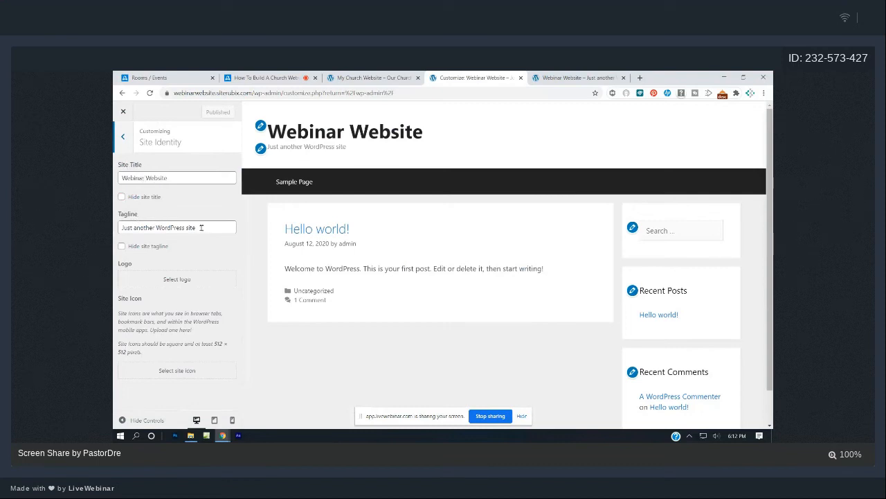
drag(192, 227, 114, 230)
key(BackSpace)
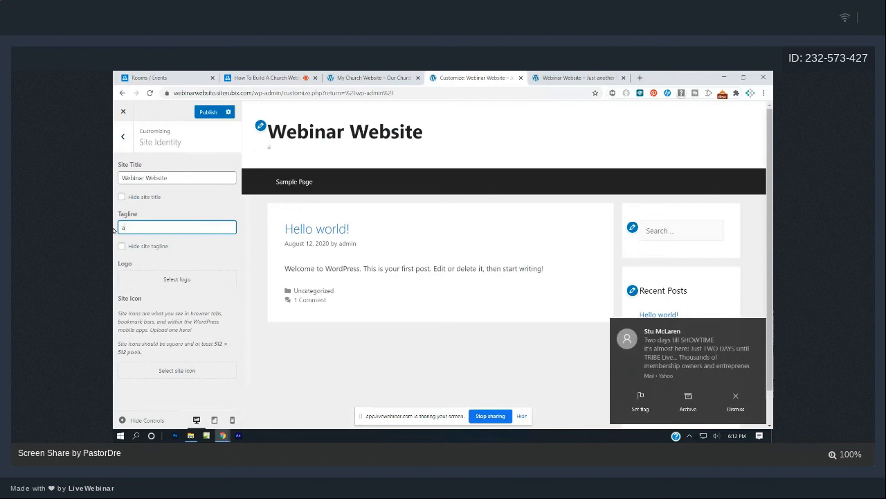
text(A Cool We)
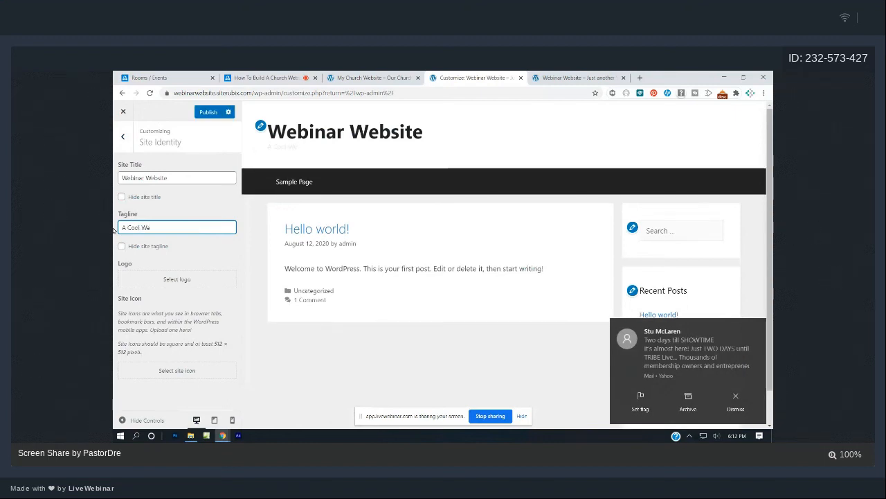
text(binar)
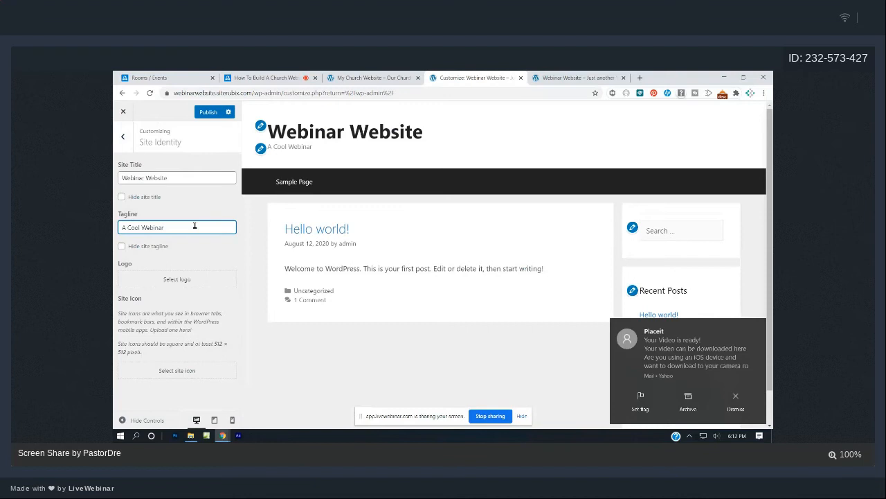
click(735, 399)
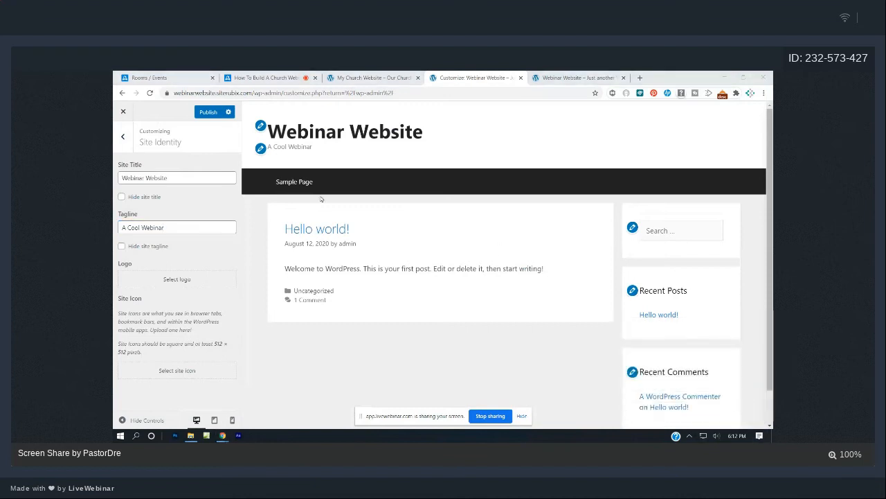
click(194, 229)
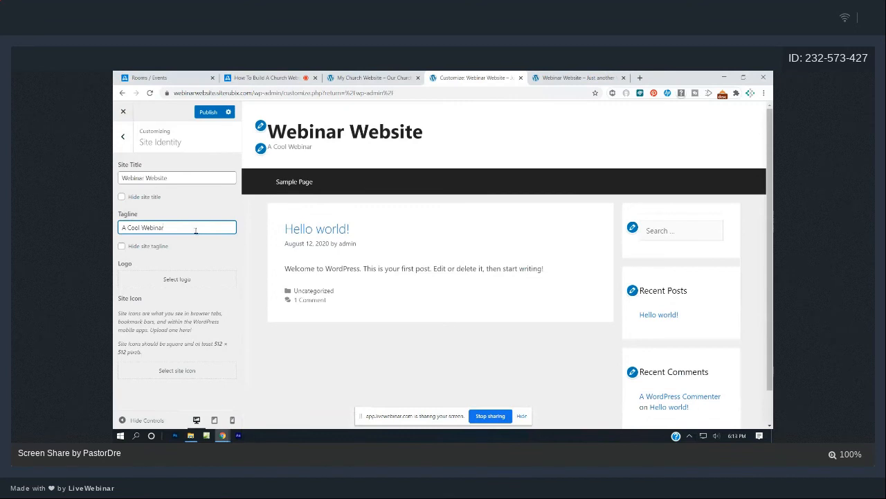
Open the logo picker, compare with the existing On Fire Church site, then reopen the picker.
click(180, 280)
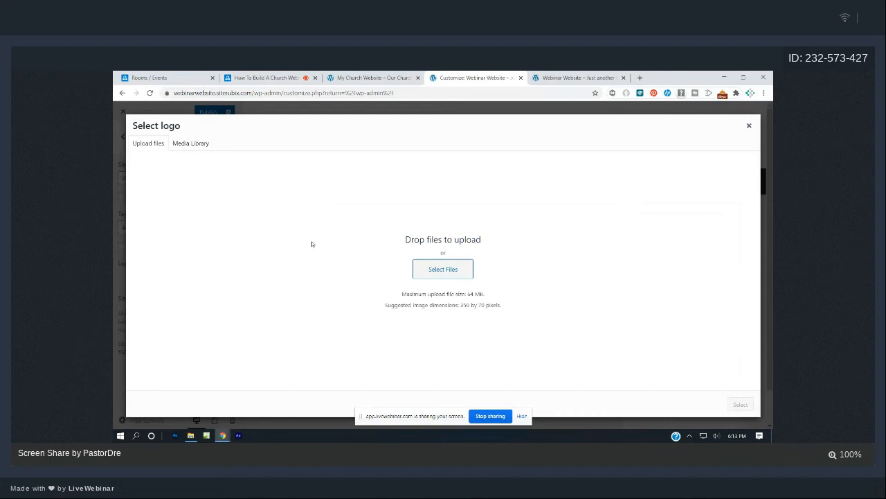
click(541, 74)
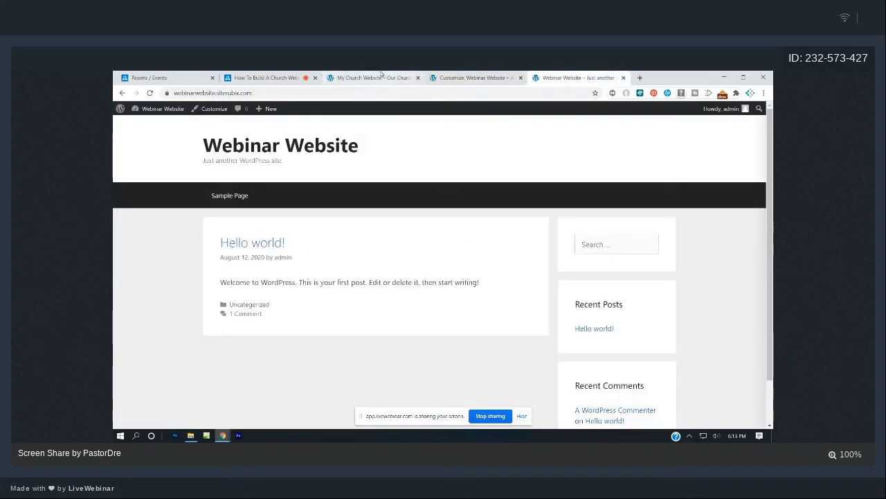
click(381, 76)
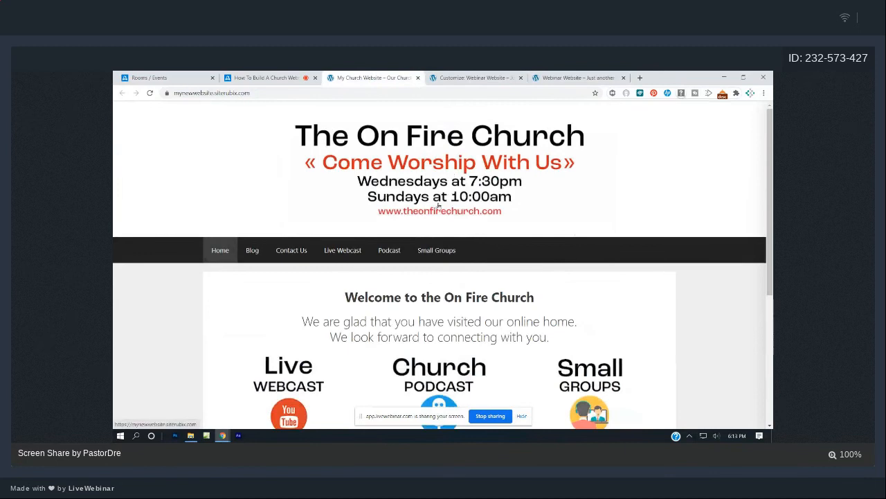
scroll(437, 205, down, 3)
scroll(434, 168, up, 3)
click(563, 76)
click(471, 77)
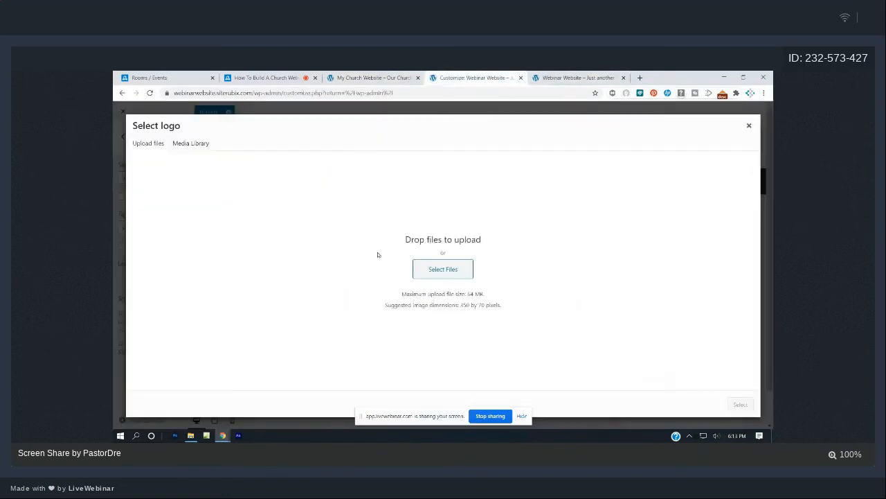
click(751, 126)
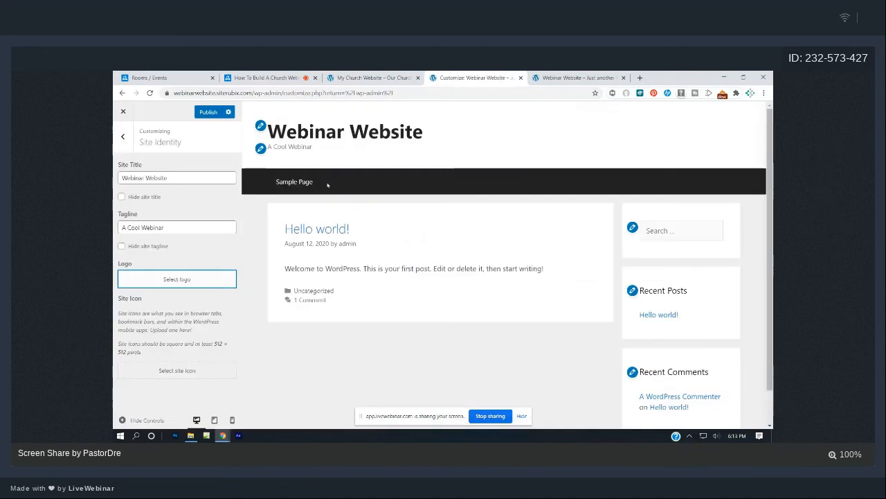
click(177, 279)
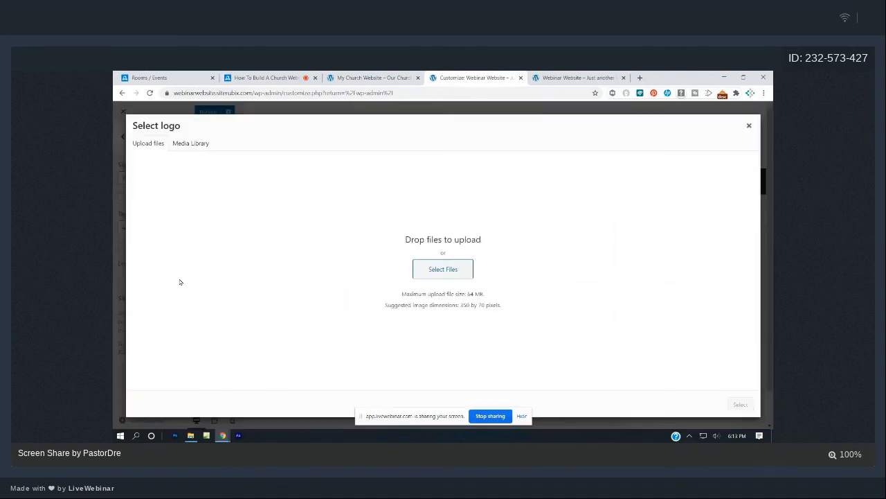
Upload top-banner.jpg from OneDrive > Live Webinars > church website > Images and select it as logo.
click(450, 269)
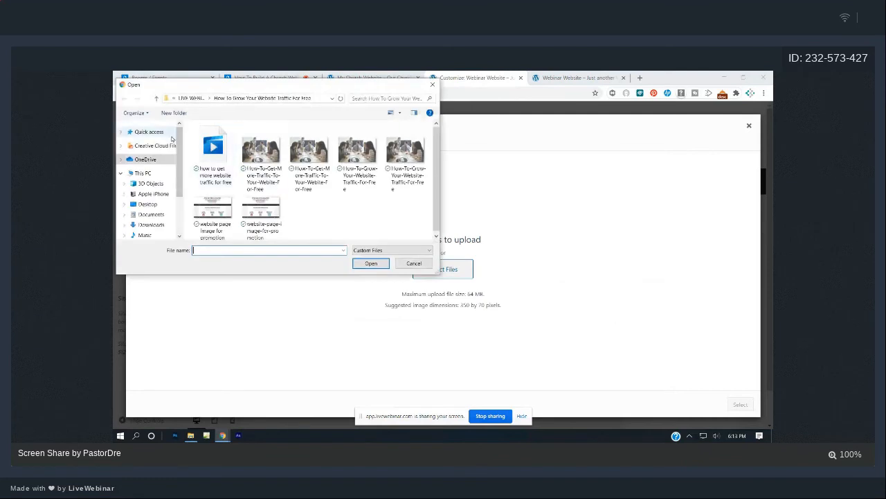
click(154, 159)
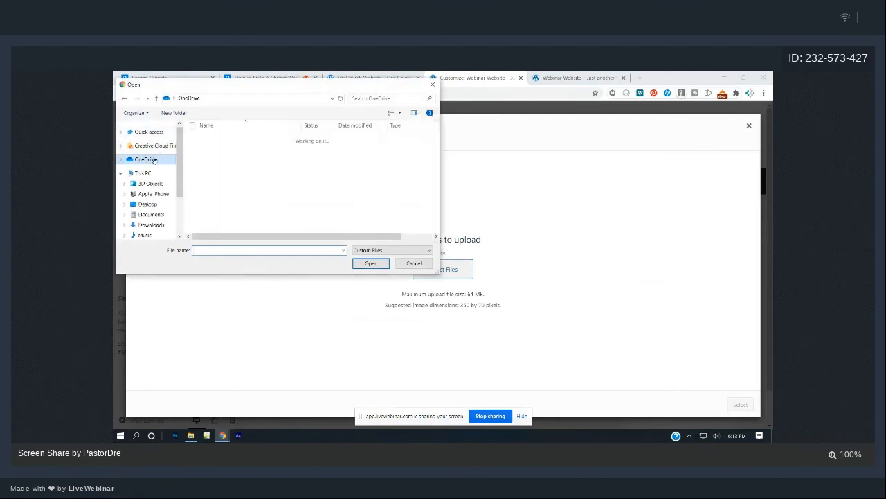
scroll(229, 163, down, 5)
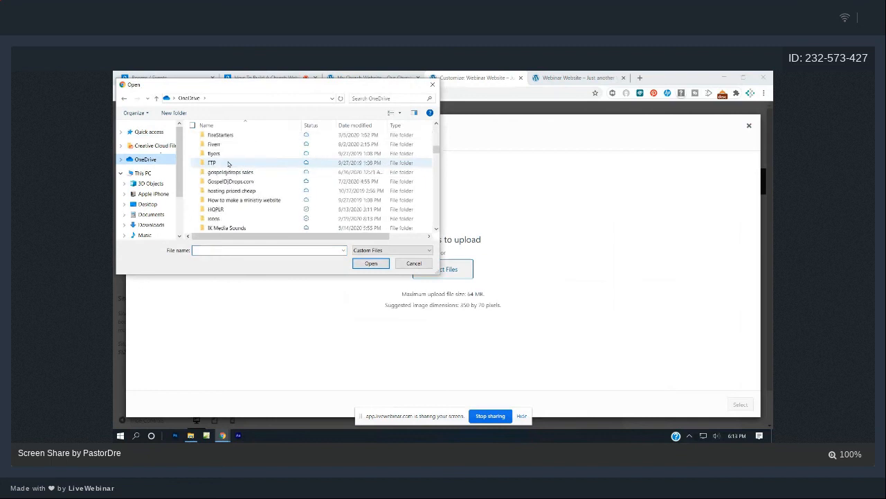
scroll(229, 163, down, 4)
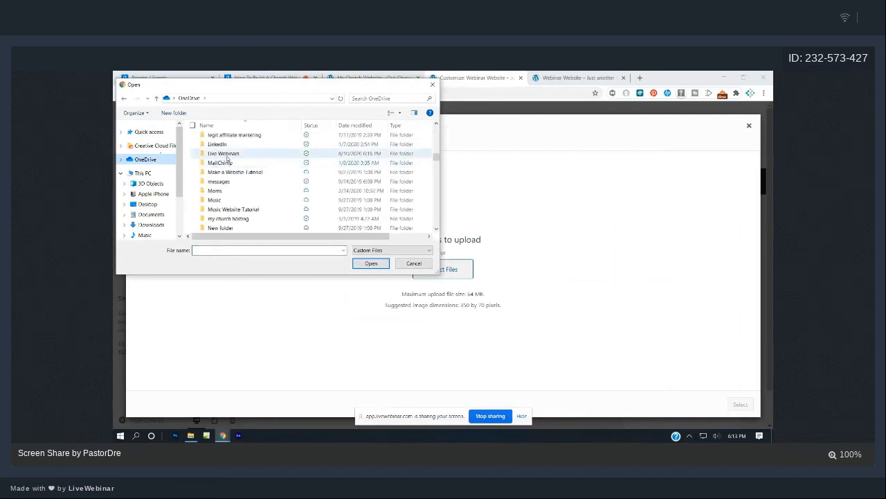
double_click(223, 153)
double_click(233, 140)
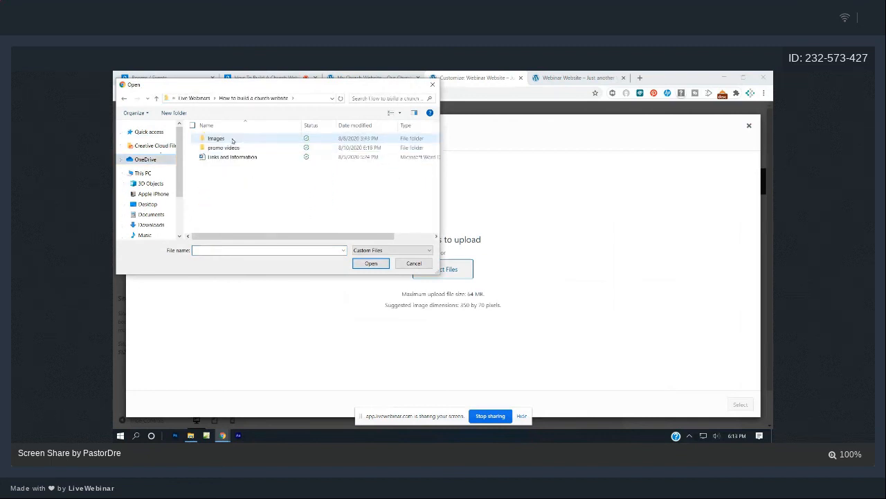
double_click(225, 142)
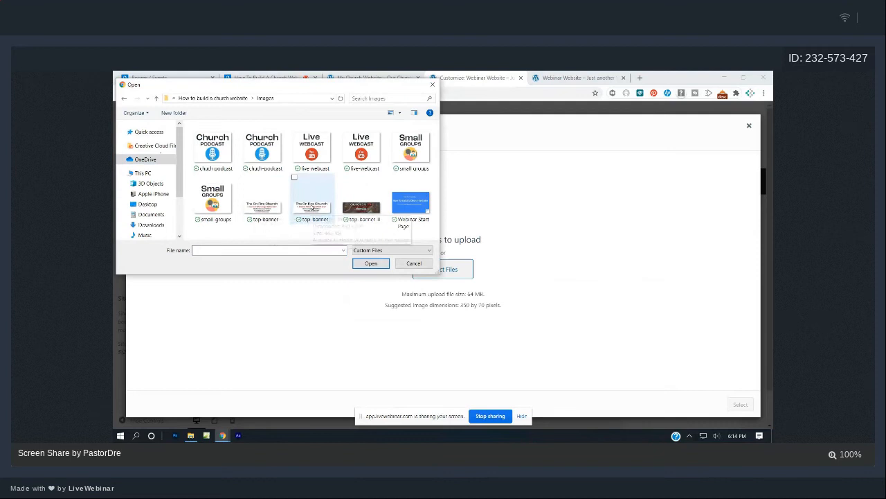
click(313, 207)
double_click(313, 207)
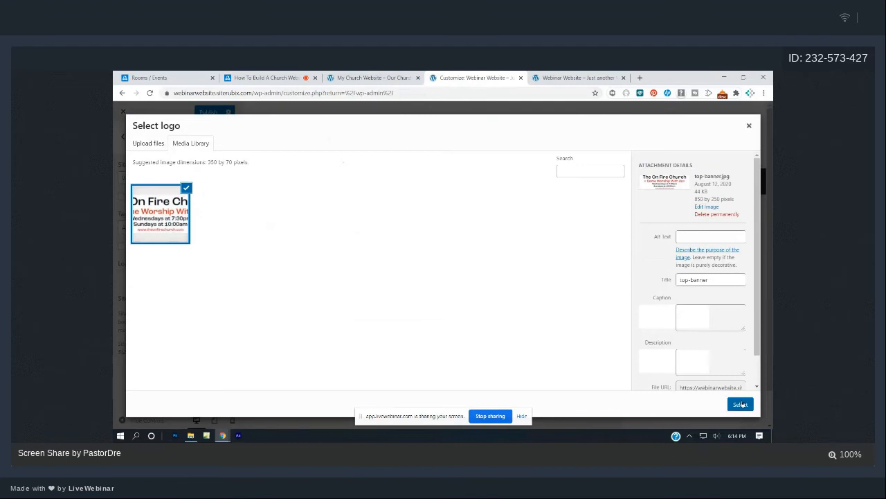
click(740, 403)
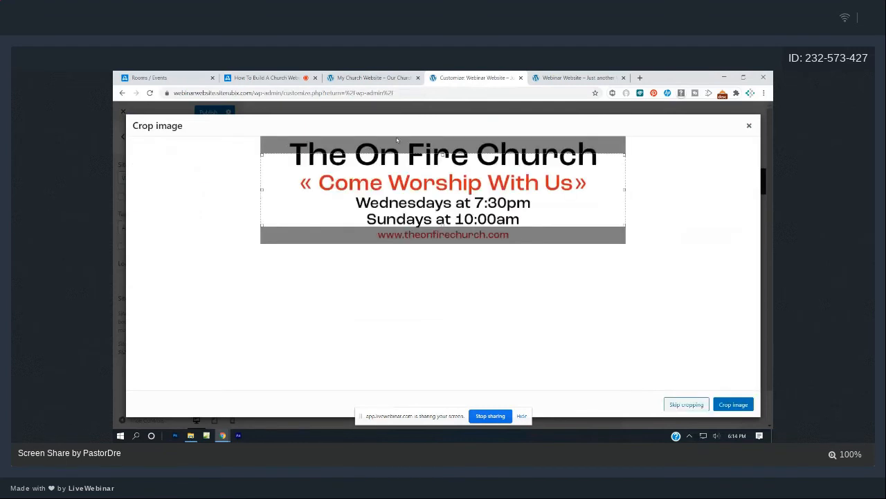
Stretch the crop box over the whole banner, crop it, and publish the logo.
drag(445, 154, 446, 137)
drag(445, 227, 445, 242)
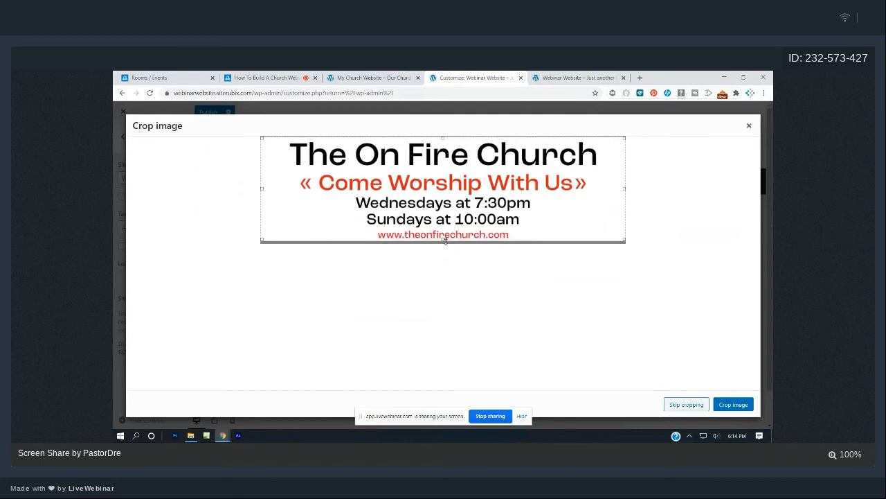
click(734, 404)
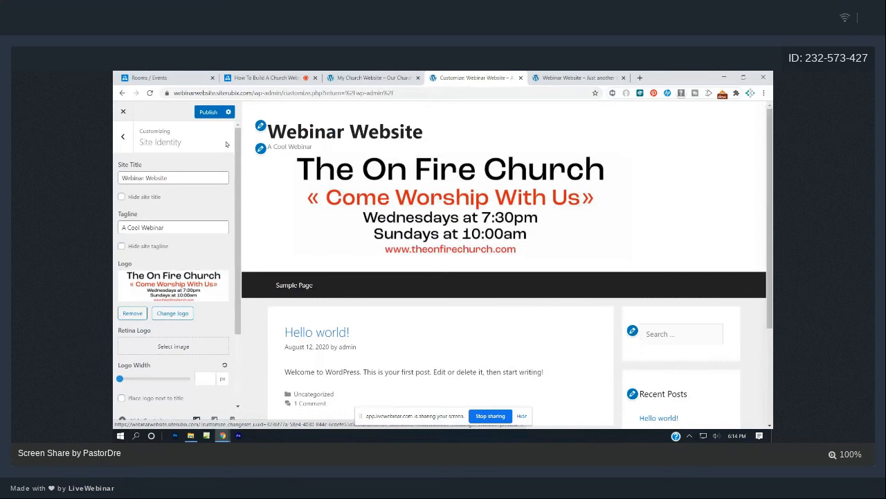
click(207, 112)
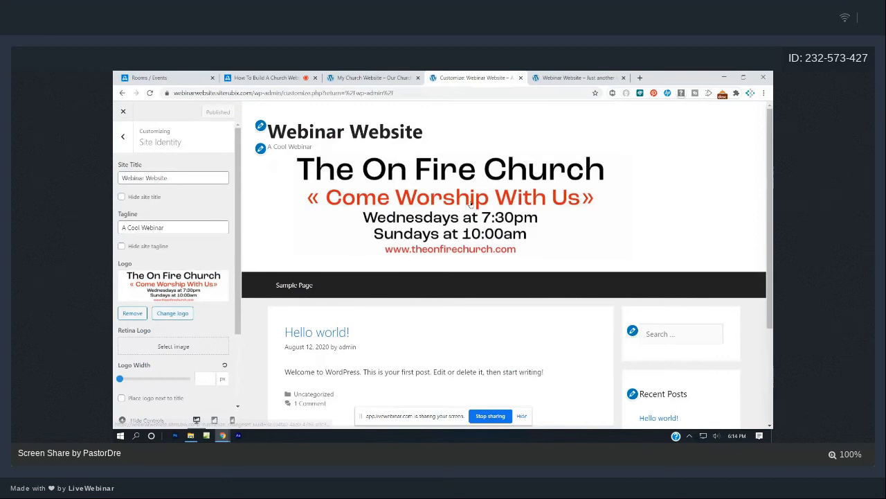
Set Layout > Header alignment to Center, publish, and view the My Church Website homepage.
click(123, 137)
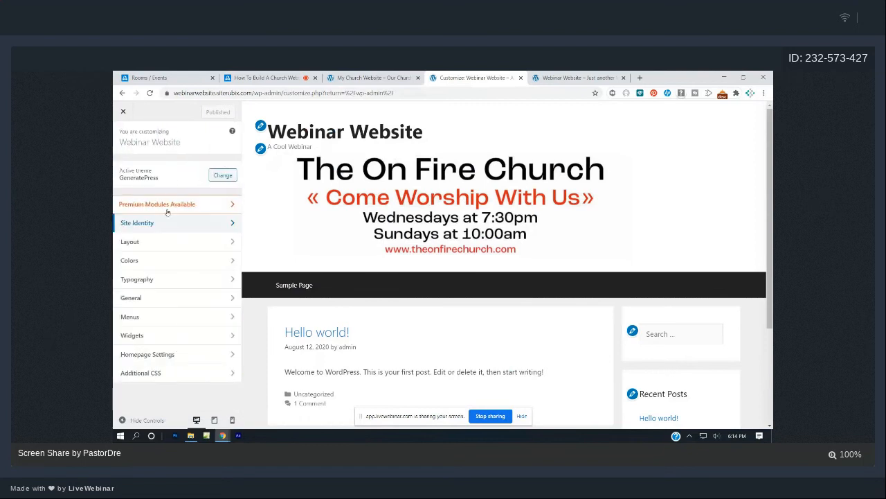
click(165, 249)
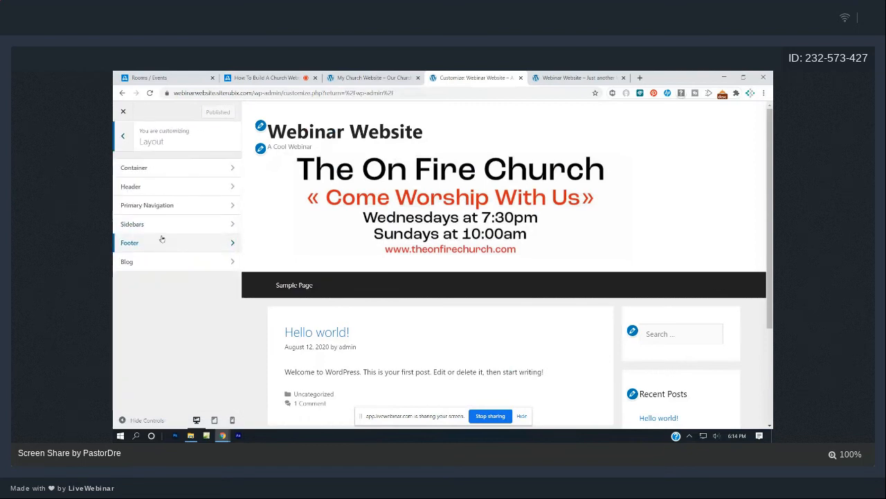
click(154, 186)
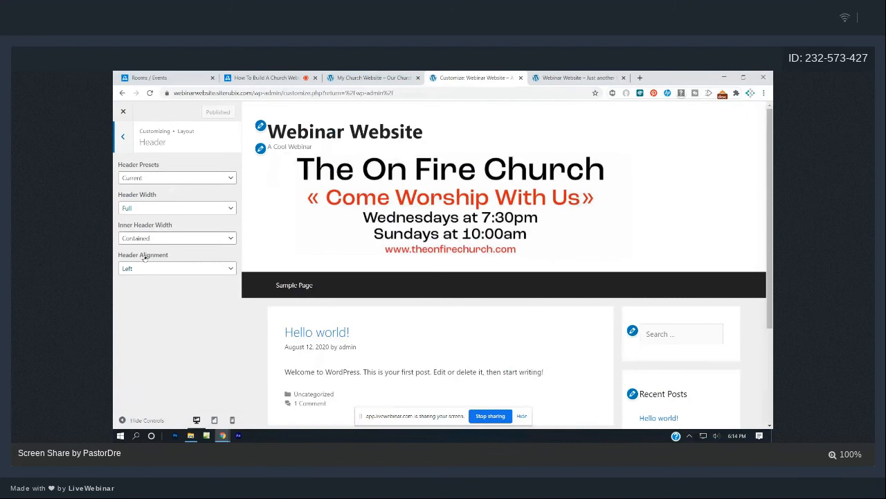
click(190, 269)
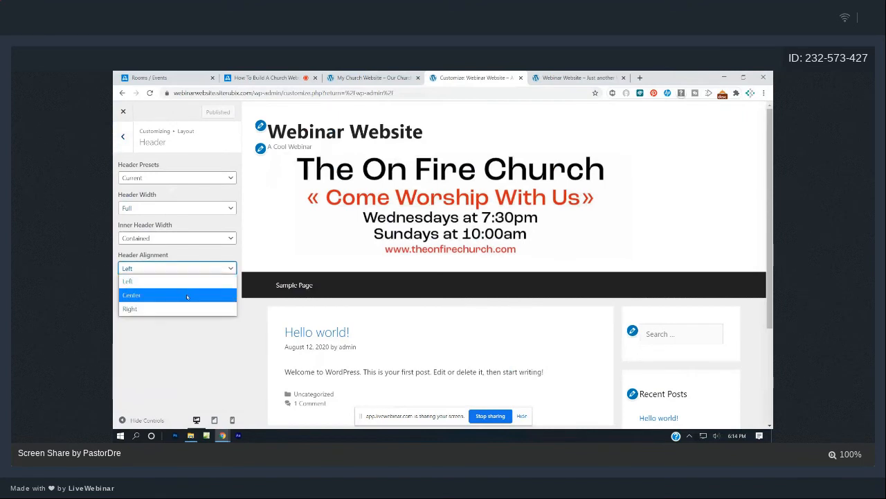
click(187, 294)
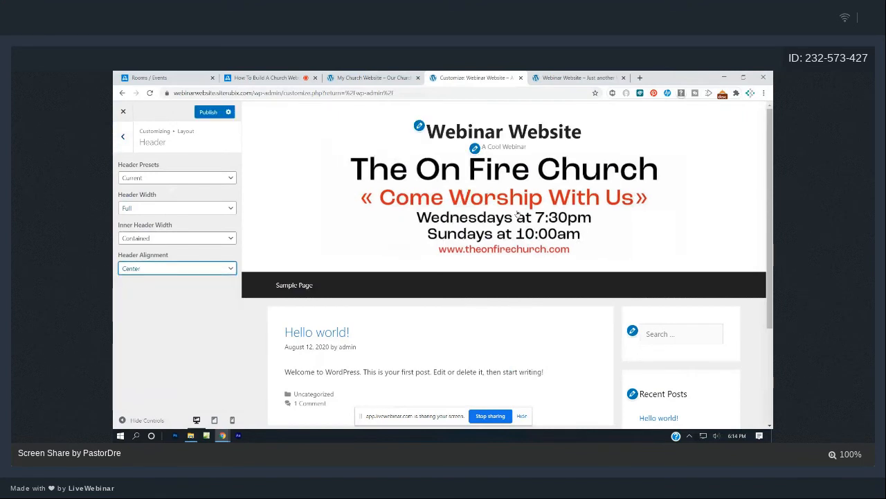
click(208, 112)
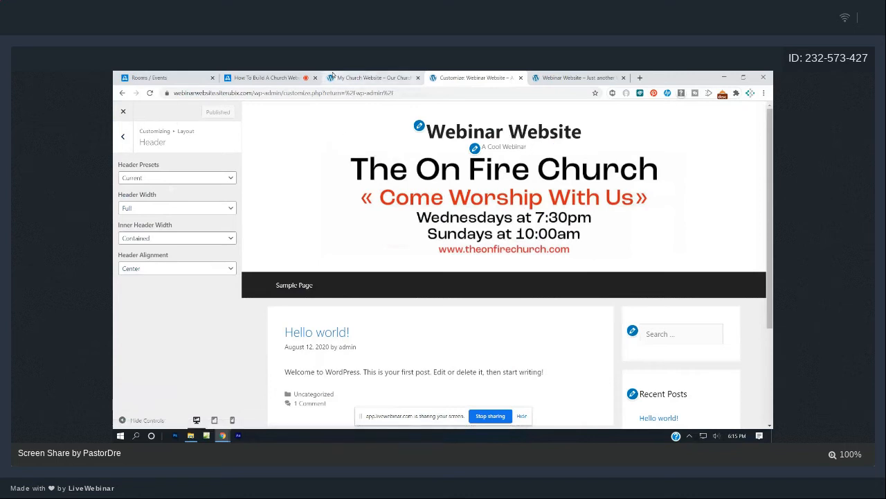
click(356, 75)
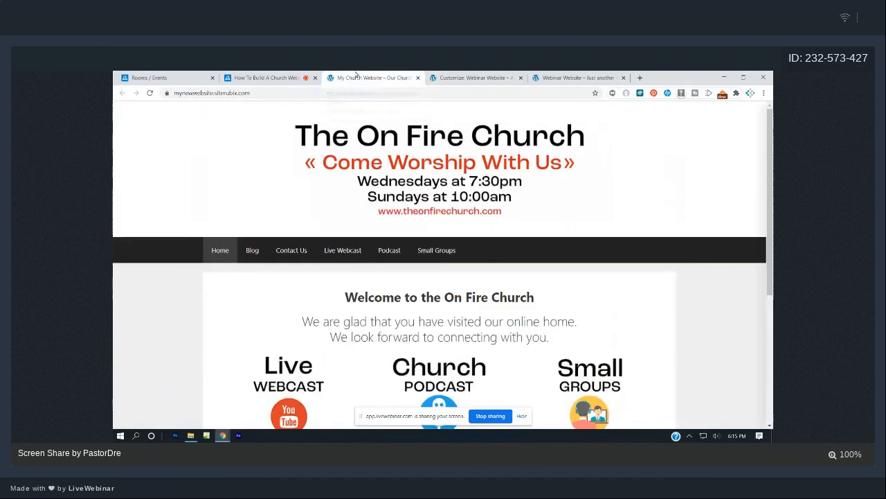
Check Hide site title and Hide site tagline in Site Identity, publish, and view the front page.
click(460, 78)
click(123, 136)
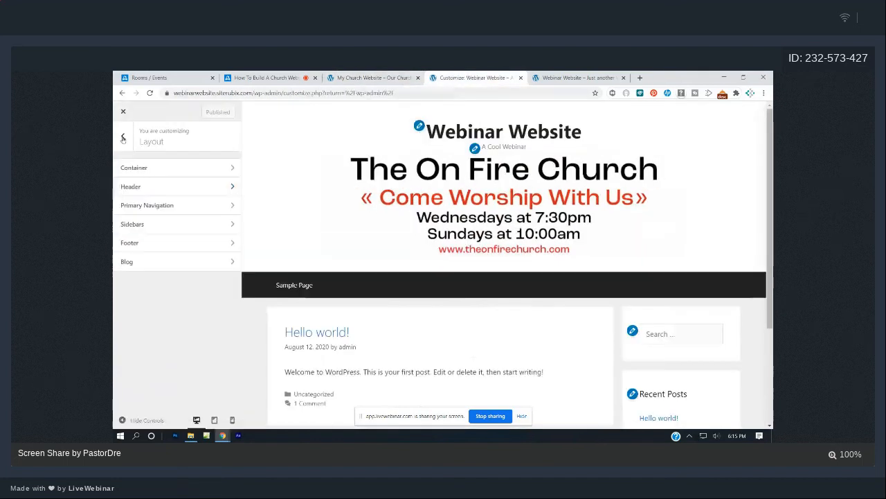
click(123, 138)
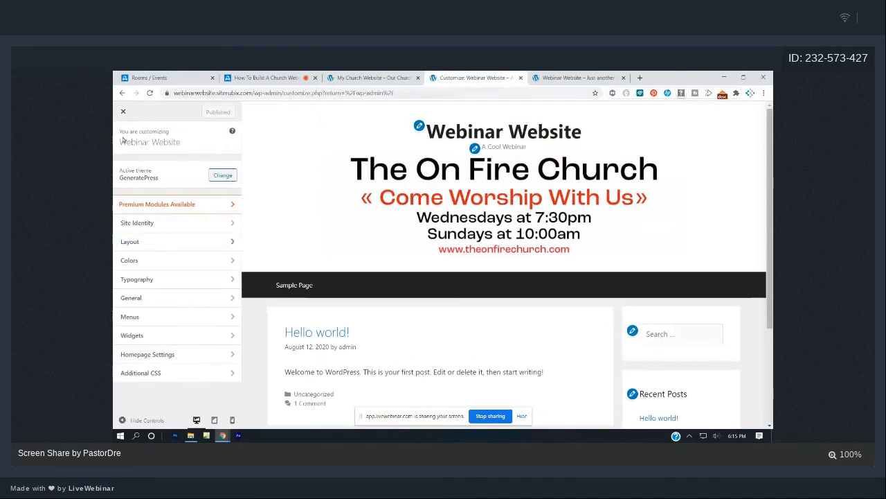
click(171, 226)
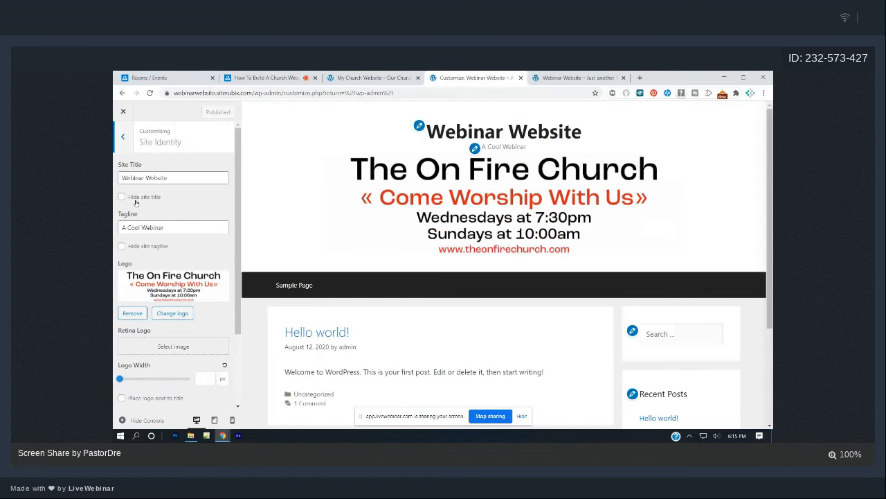
click(121, 198)
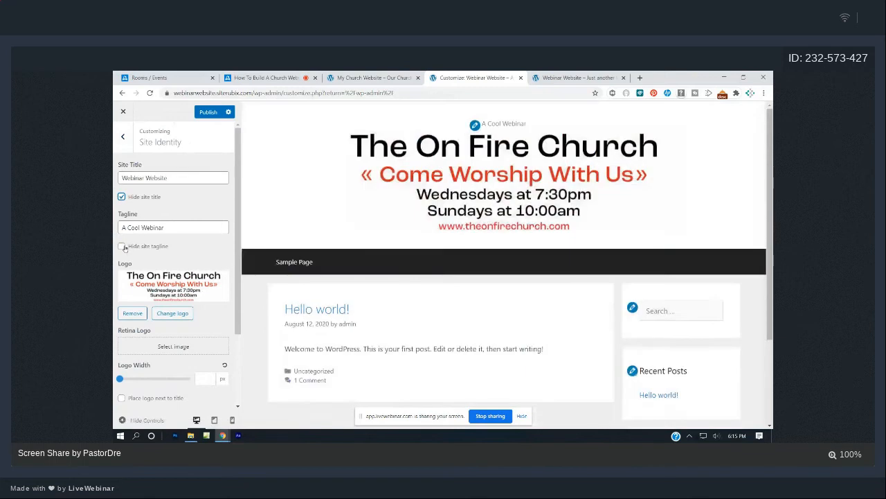
click(122, 246)
click(208, 112)
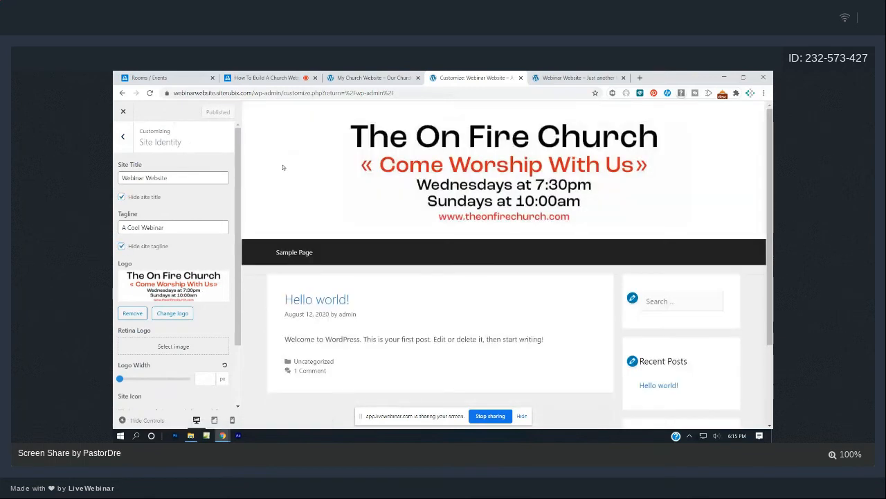
click(568, 78)
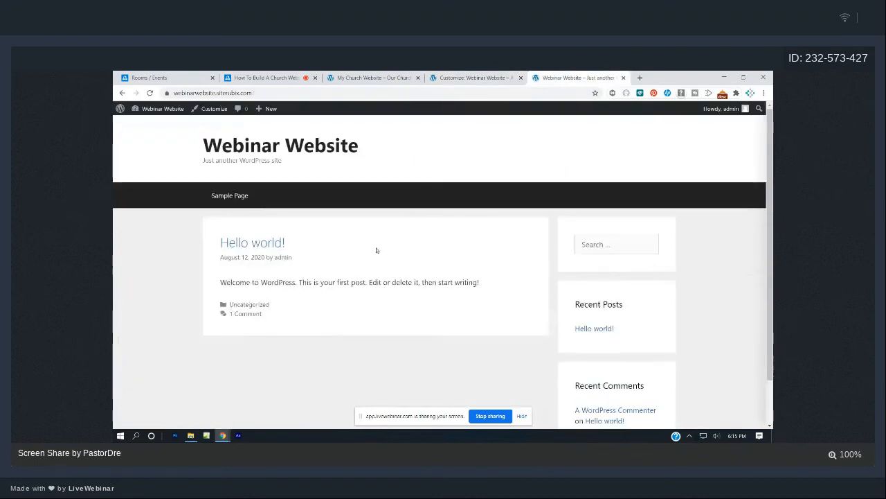
Reload the Webinar Website front page and compare it with the On Fire Church site.
click(150, 93)
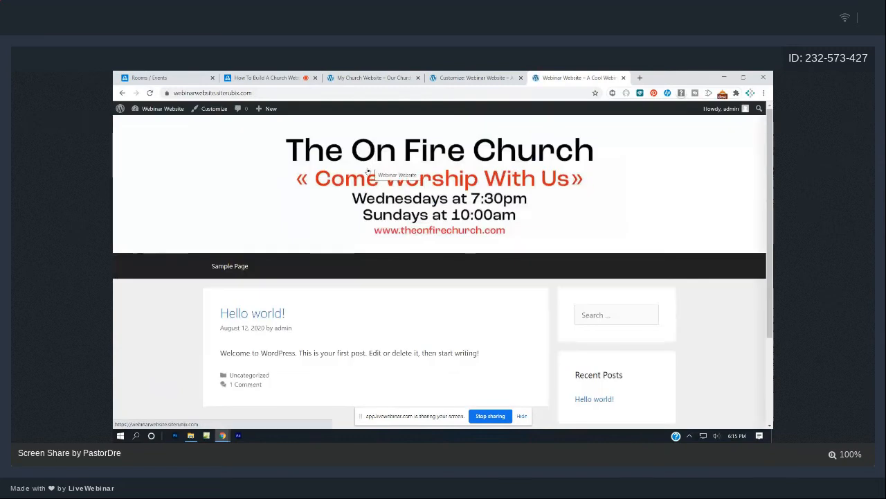
click(382, 78)
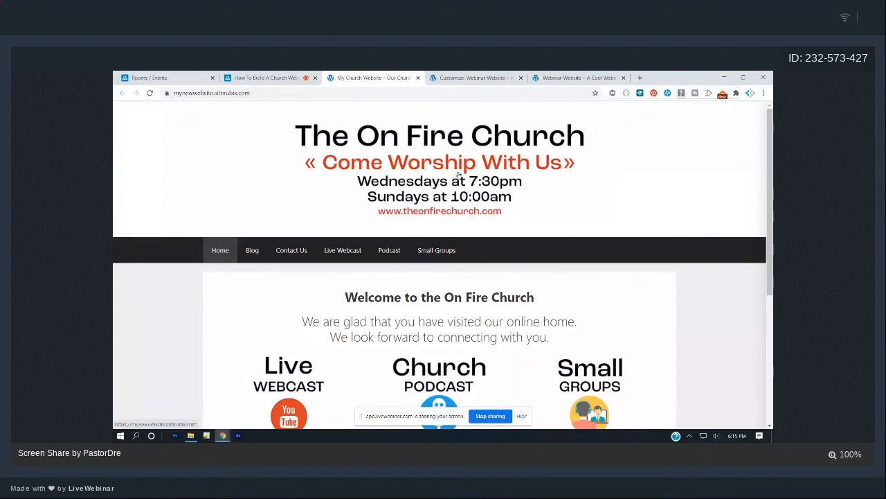
click(561, 76)
scroll(490, 249, down, 2)
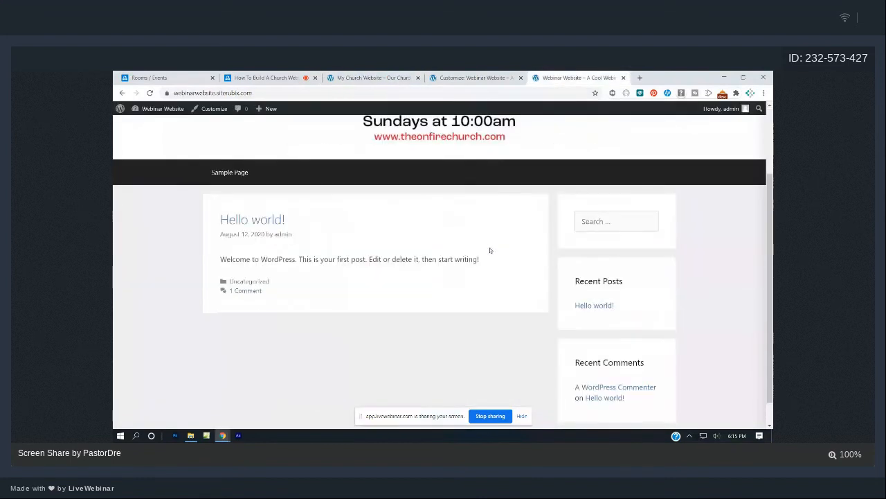
scroll(488, 250, up, 2)
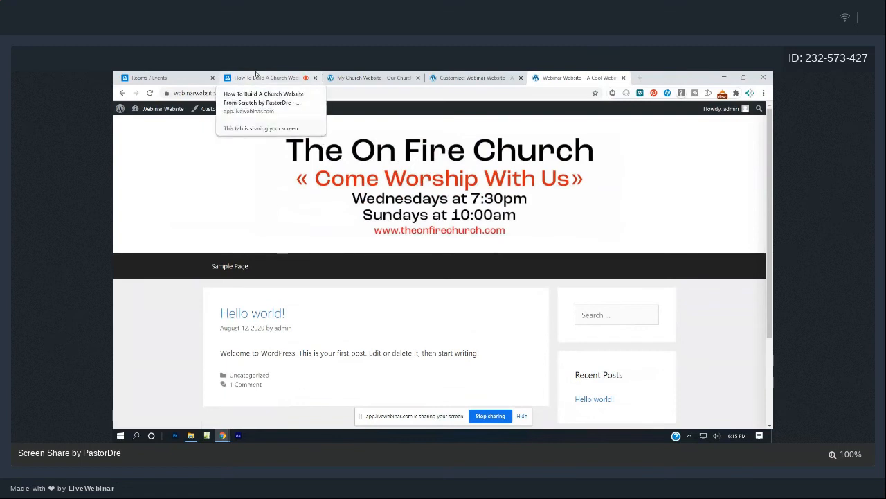
click(357, 74)
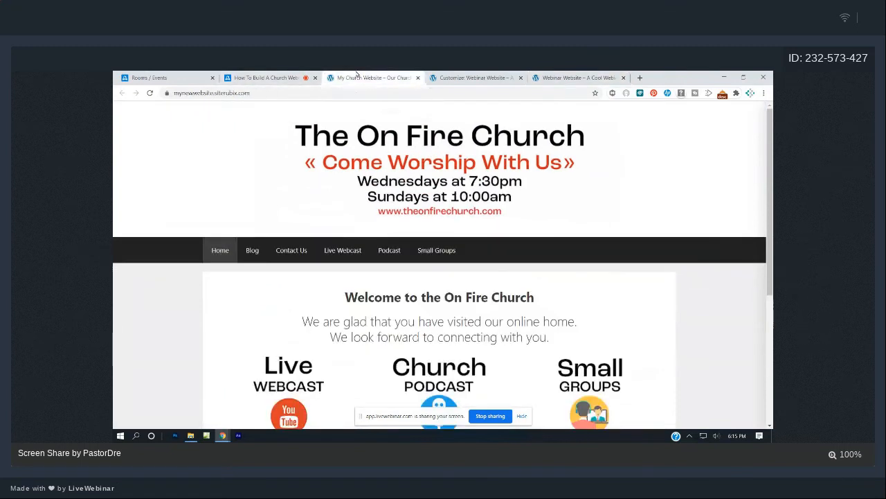
click(473, 77)
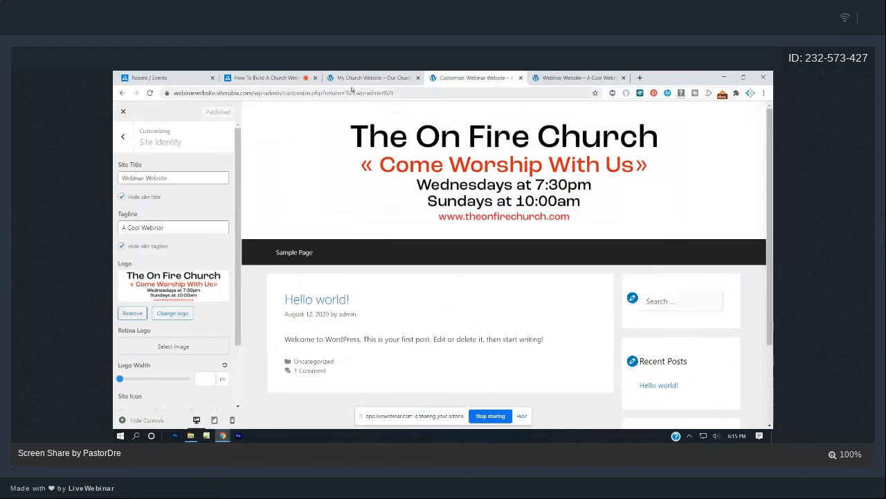
click(354, 79)
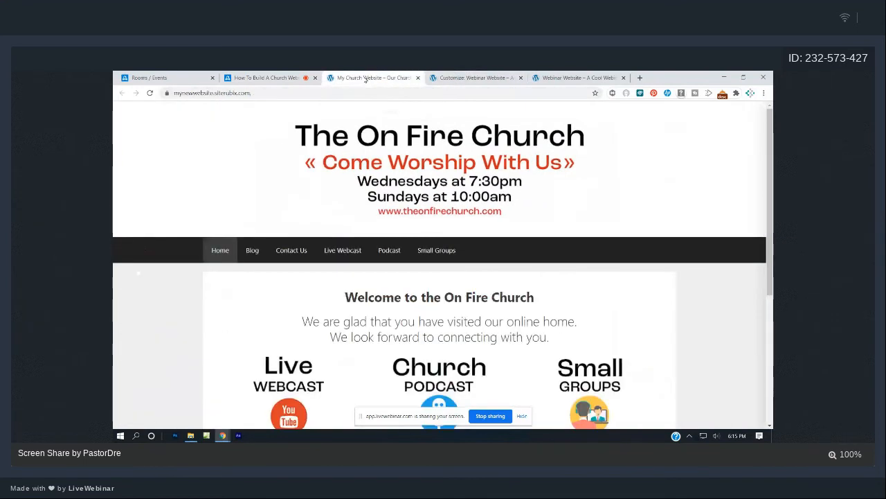
Open the Webinar Website dashboard from the admin-bar site menu.
click(544, 76)
mouse_move(163, 109)
click(146, 123)
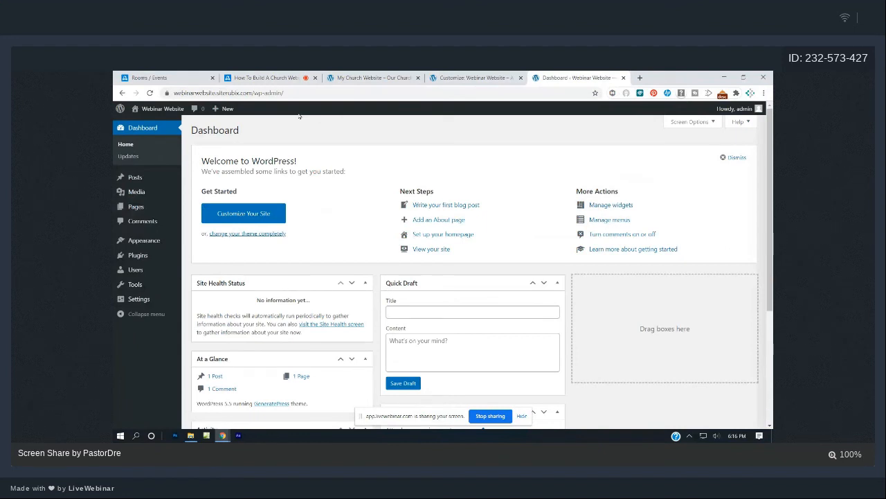
Copy the top-banner.jpg file URL from the Media Library and paste it into the LiveWebinar chat box.
click(136, 191)
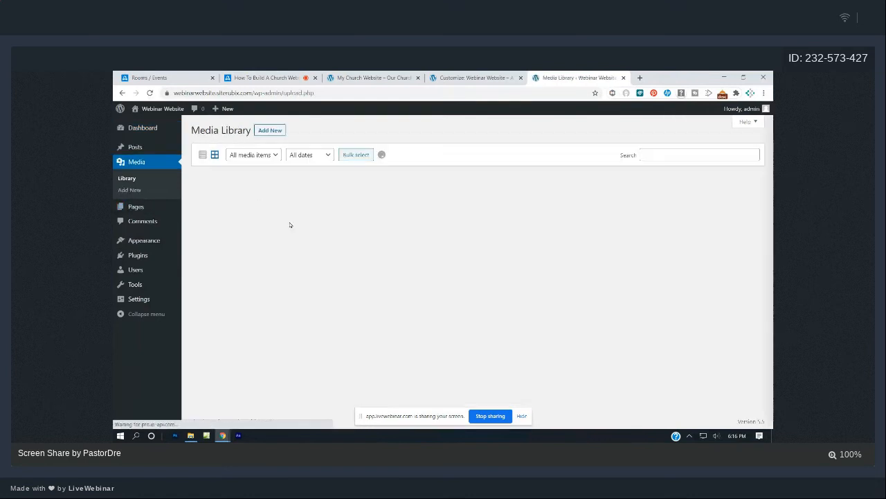
click(239, 211)
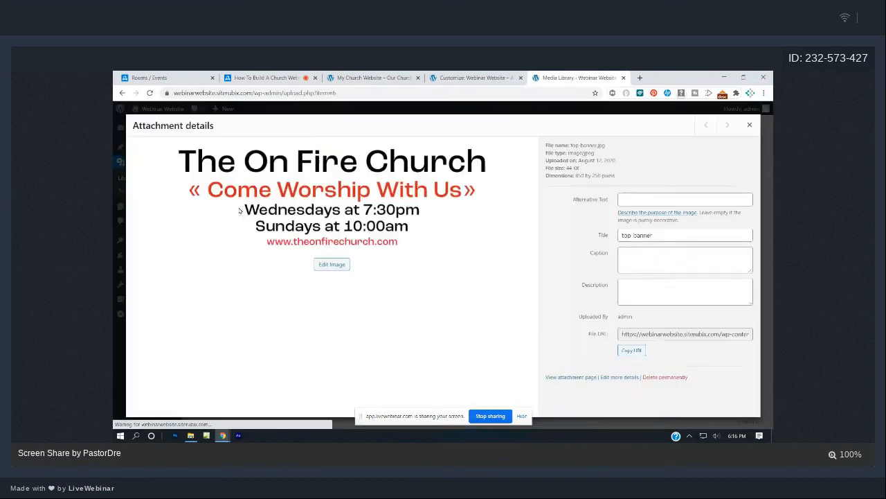
click(682, 359)
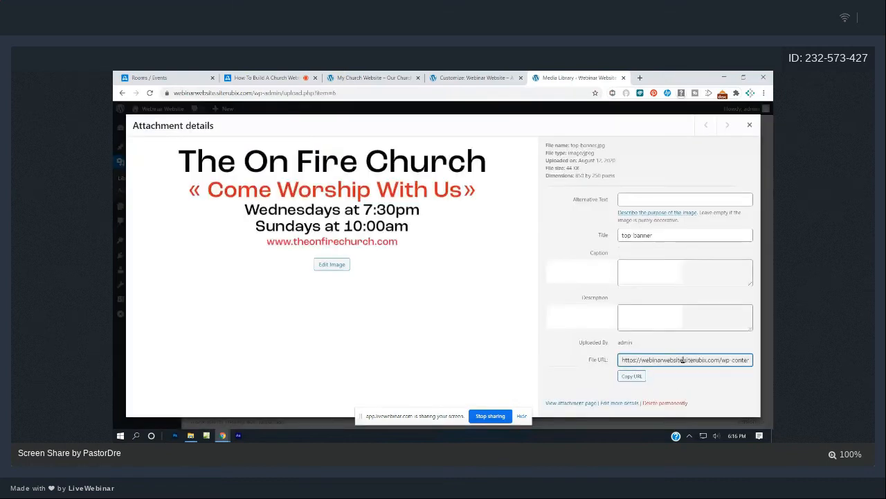
triple_click(682, 359)
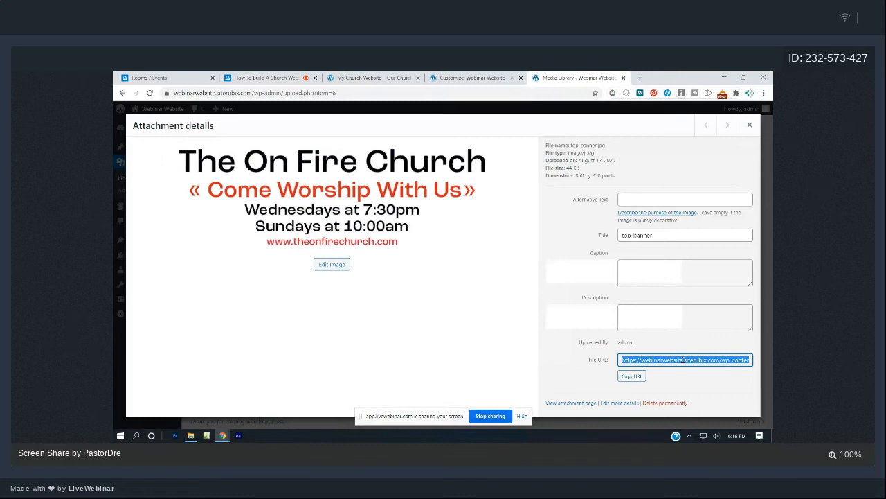
click(287, 77)
click(703, 400)
text(https://webinarwebsite.siterubix.com/wp-content/uploads/2020/08/top-banner.jpg)
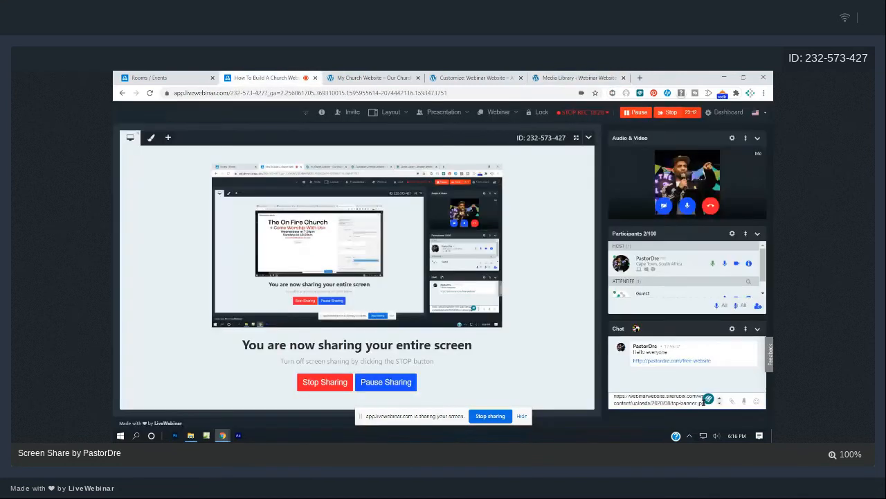
Send the banner URL as a chat message and go back to the image details tab.
key(Return)
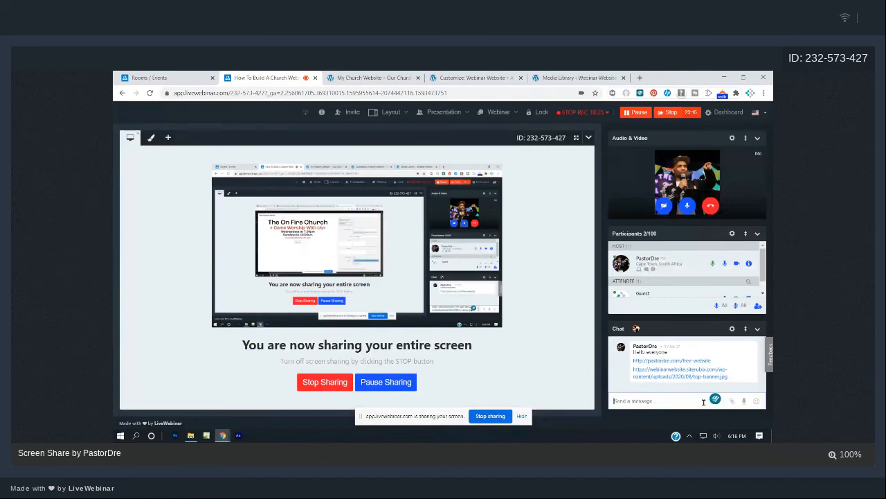
click(551, 76)
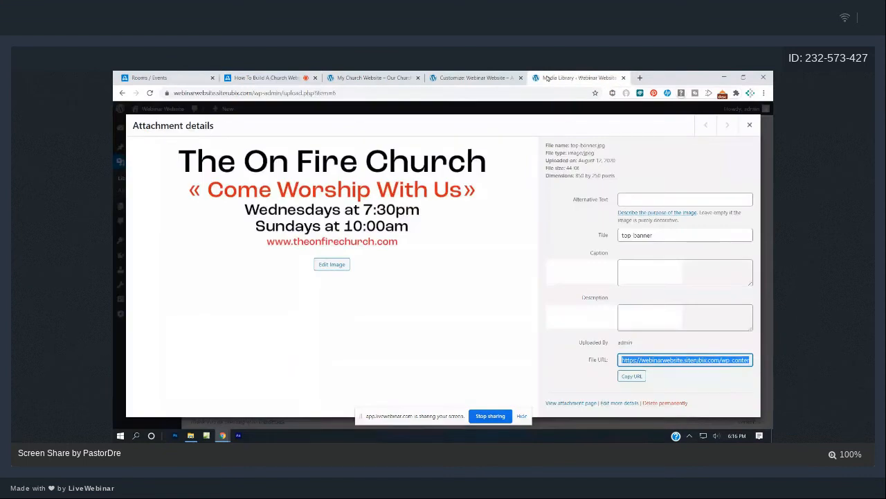
Close the banner image details and check the Webinar Website front page against the church site.
click(749, 126)
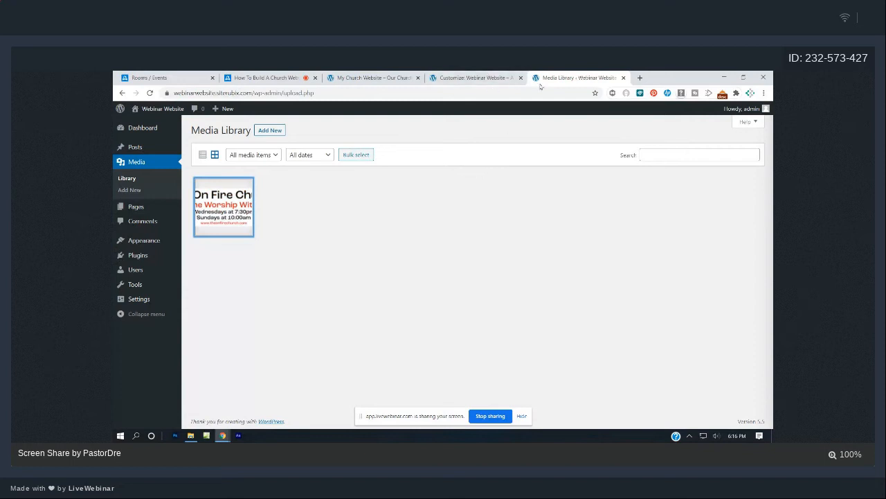
click(161, 124)
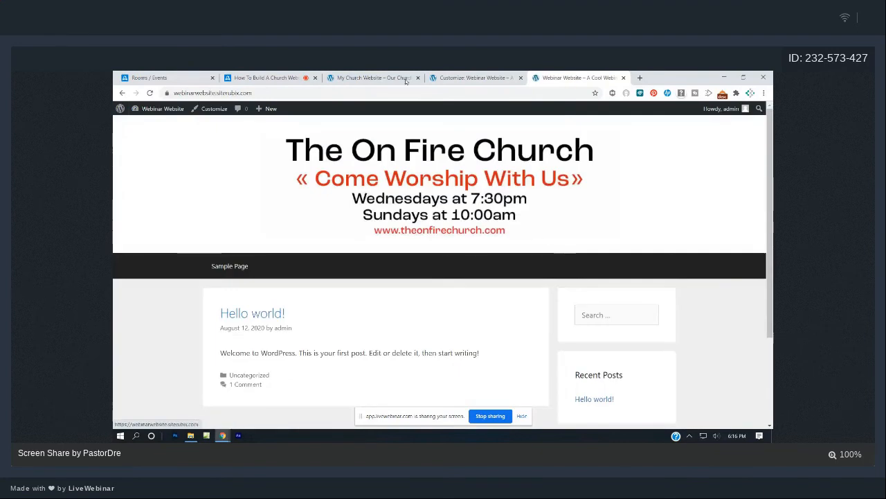
click(406, 79)
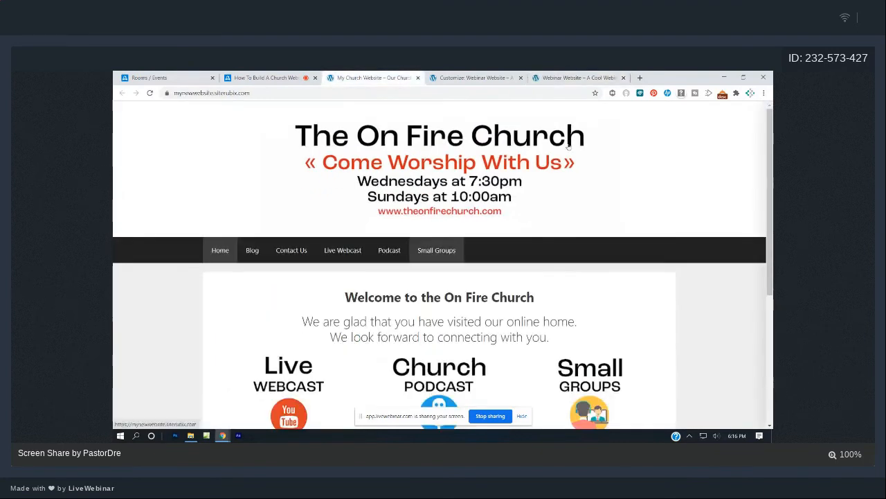
click(578, 78)
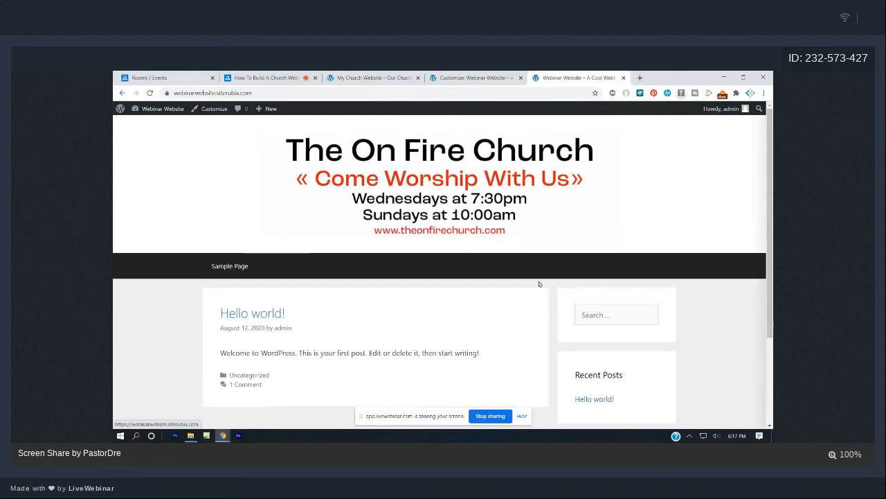
scroll(540, 284, down, 2)
scroll(625, 273, up, 1)
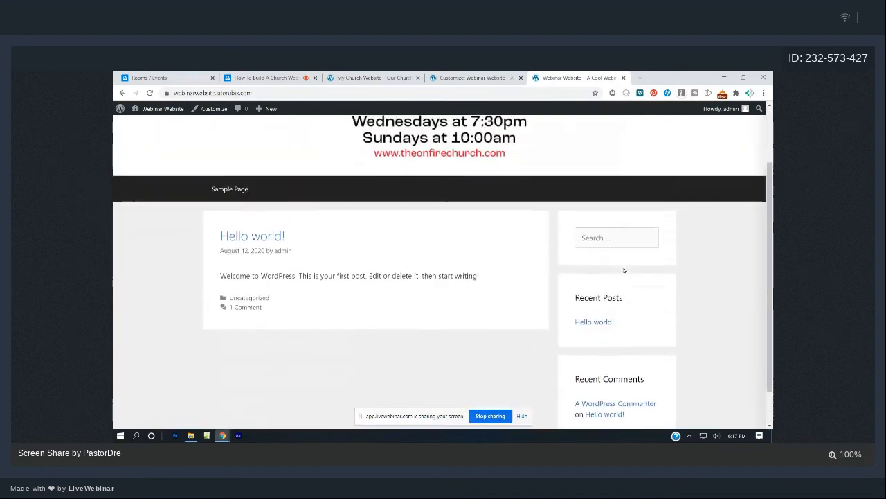
scroll(623, 270, up, 1)
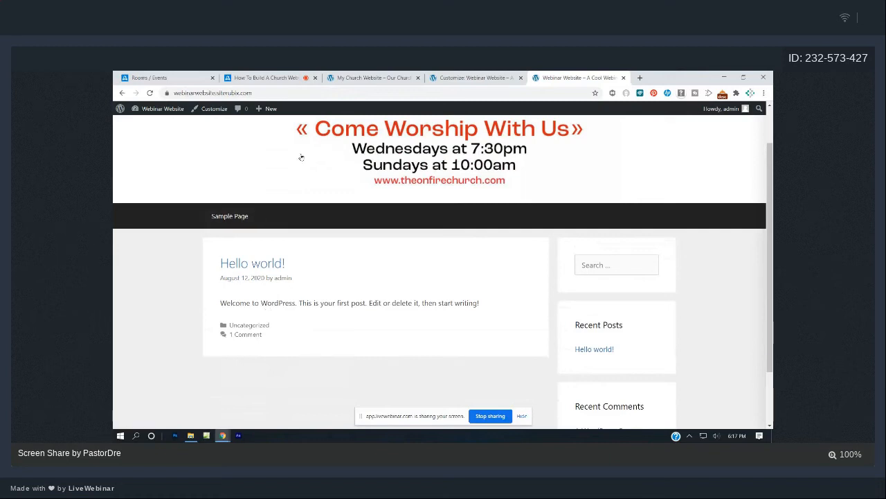
Close the site customizer, open the admin dashboard, and glance at the live front page.
click(381, 76)
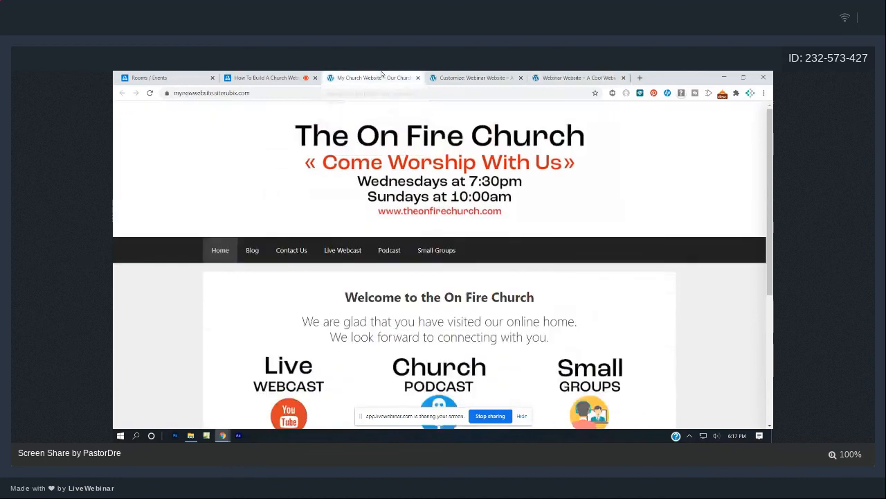
click(476, 77)
click(124, 112)
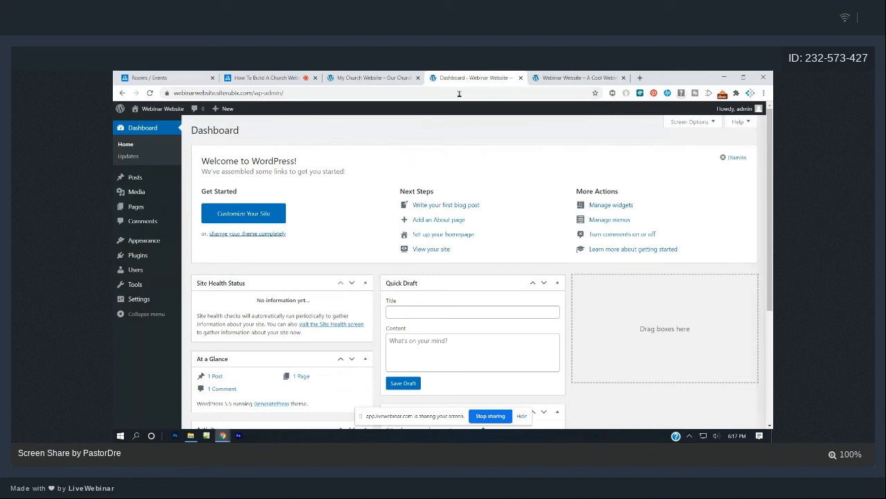
click(559, 75)
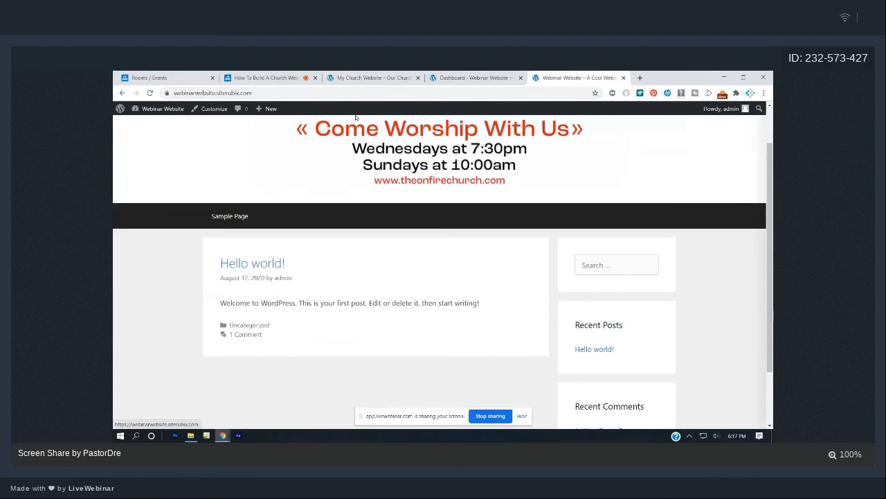
mouse_move(161, 111)
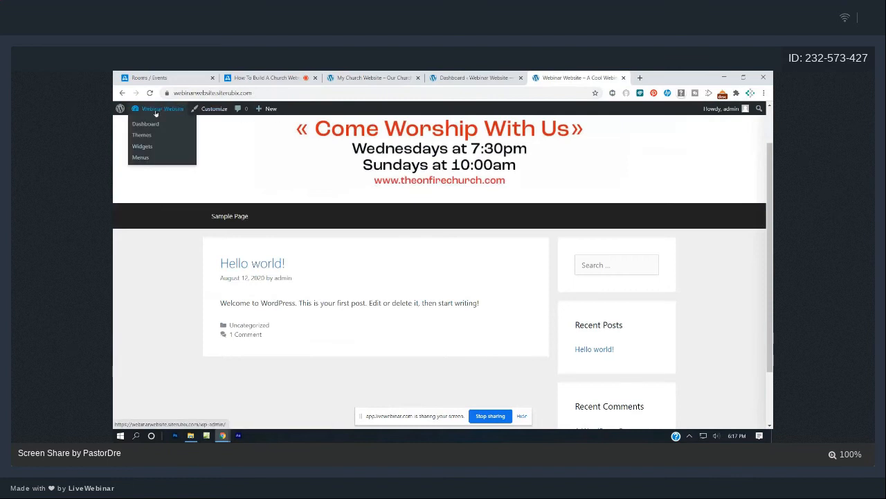
click(150, 127)
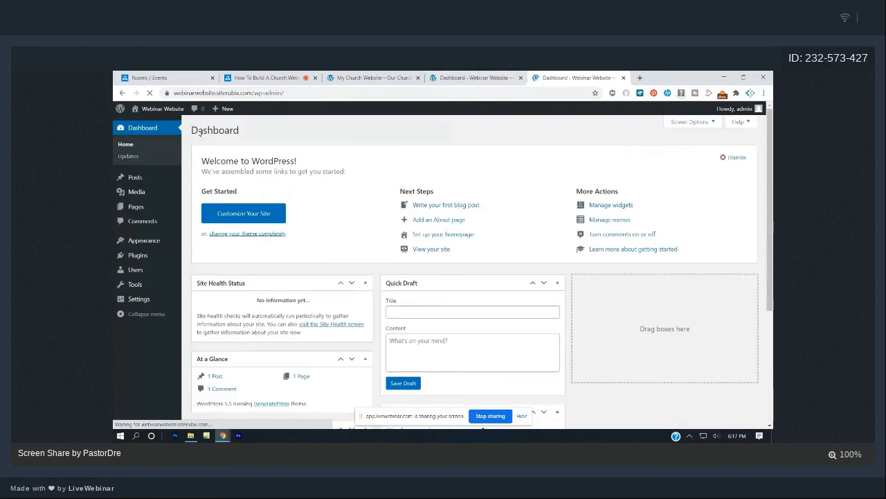
click(144, 123)
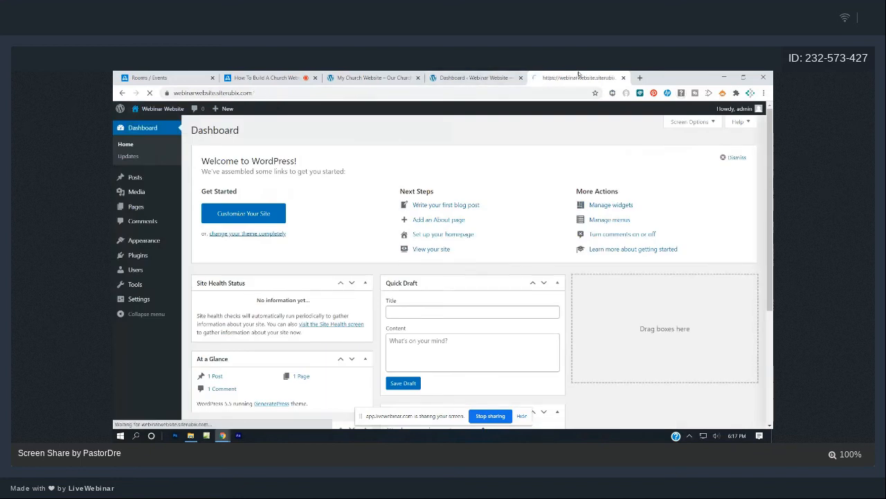
click(477, 77)
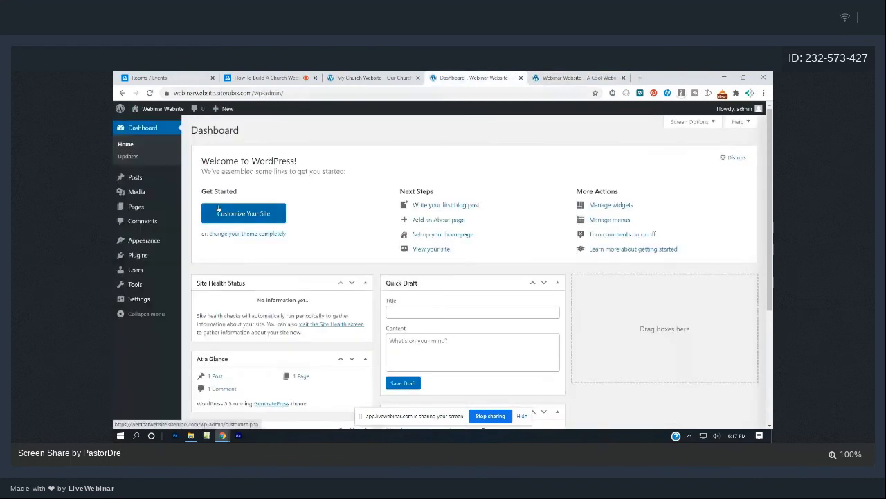
Trash the Sample Page and publish a new page titled Home.
click(134, 208)
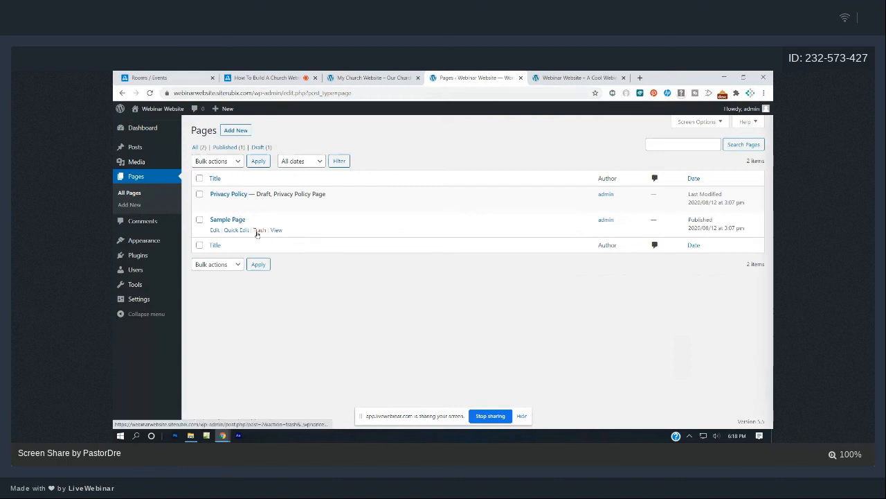
click(256, 232)
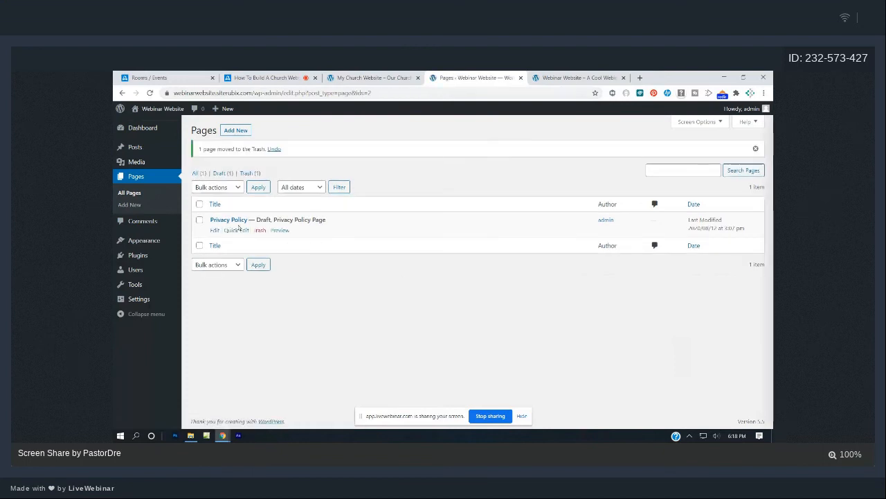
click(239, 130)
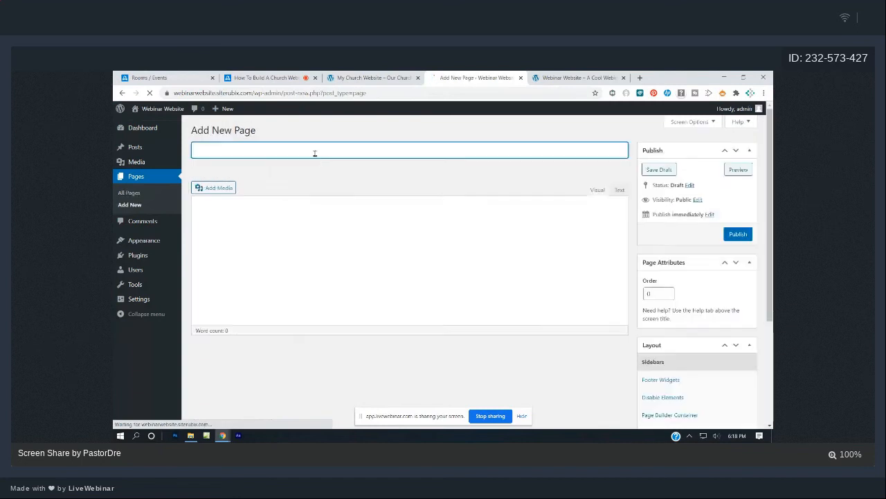
text(Home)
click(734, 234)
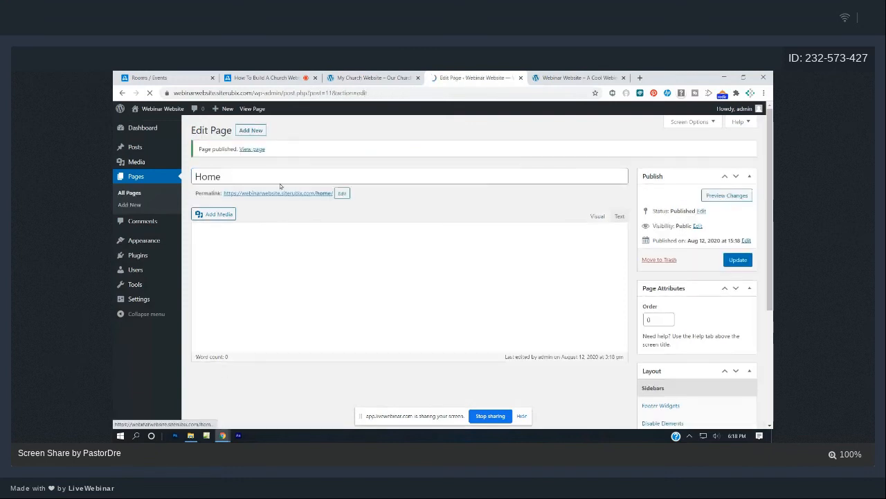
Publish new Blog, Contact Us and Live Webcast pages.
click(260, 132)
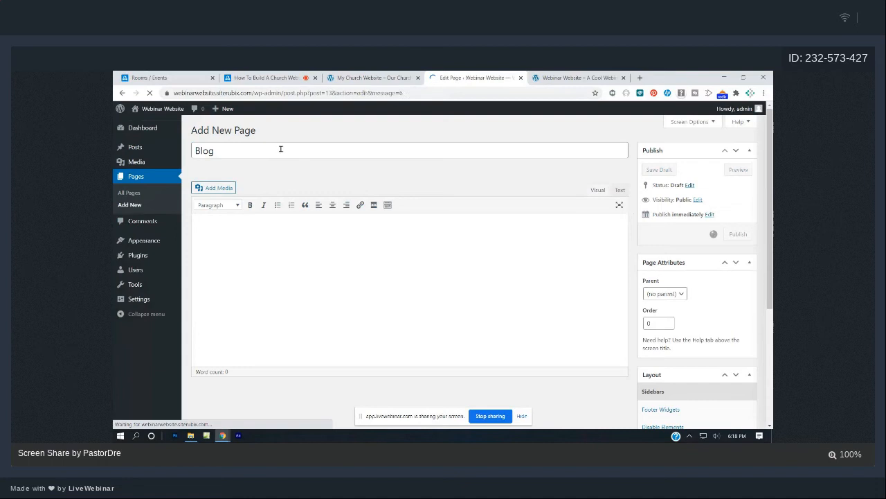
click(251, 130)
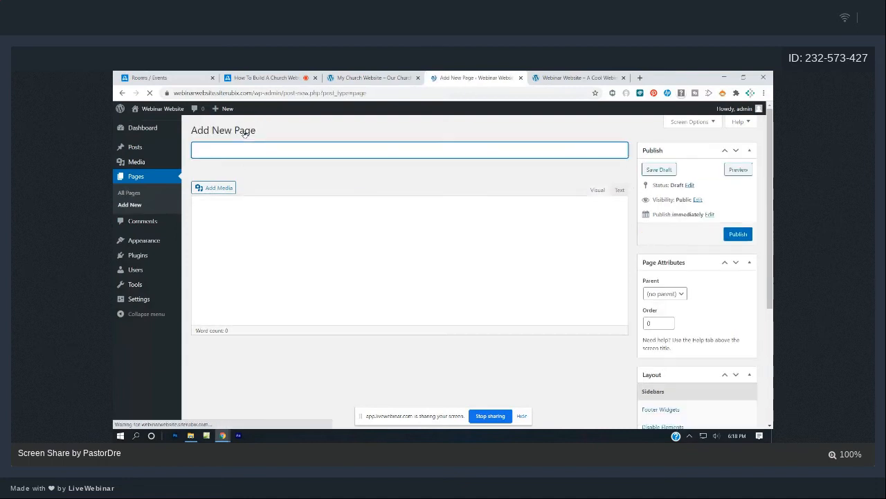
text(Contact Us)
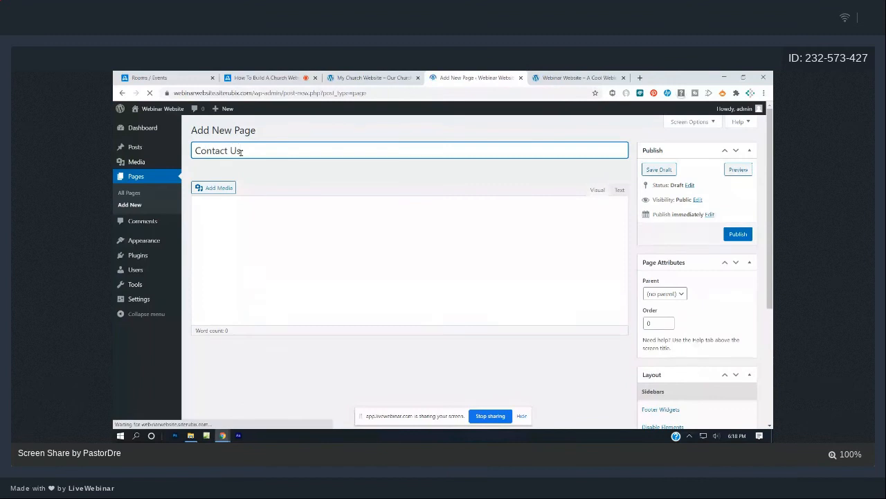
click(738, 233)
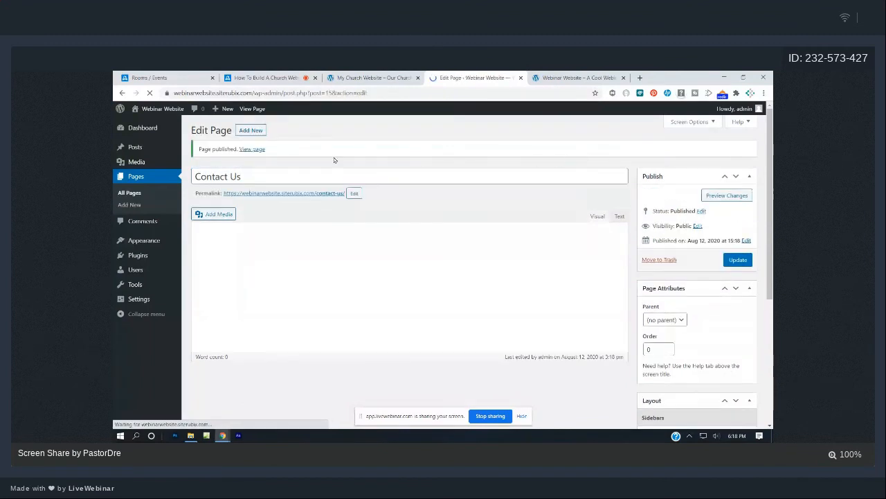
click(251, 131)
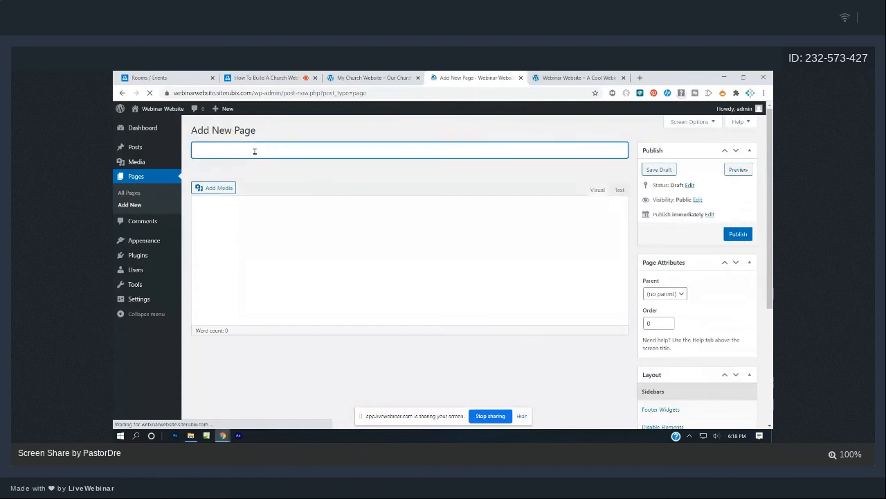
text(Live Webcast)
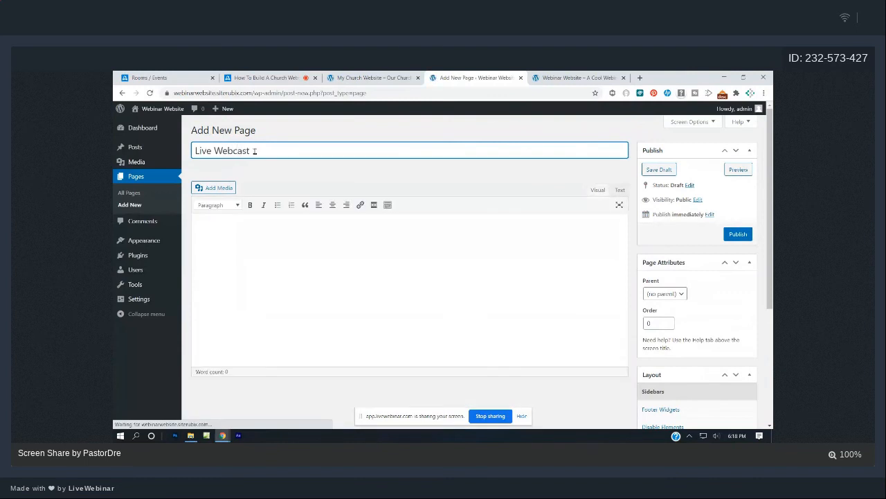
click(738, 233)
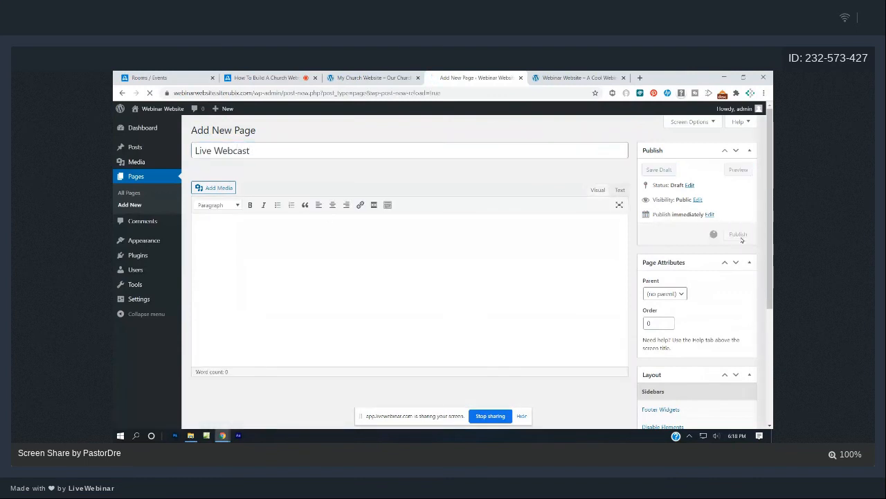
click(354, 75)
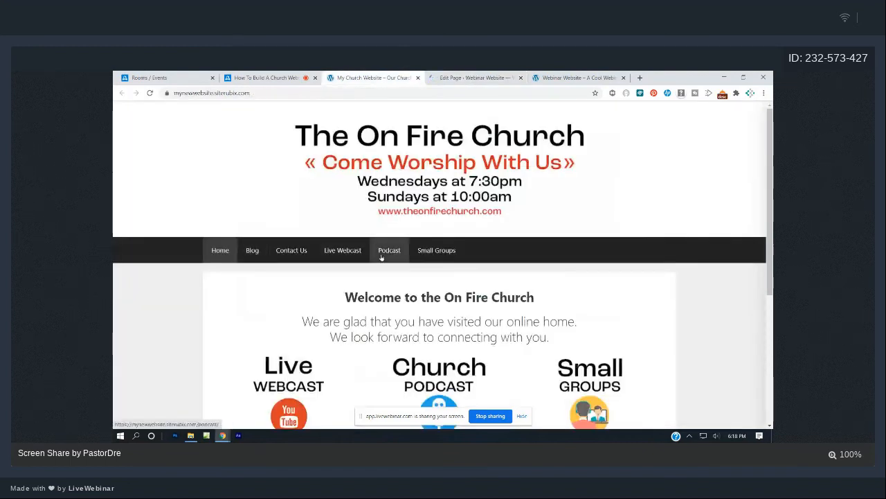
Publish a Podcast page and reload the live site to compare its menu with the church site.
click(463, 78)
click(247, 131)
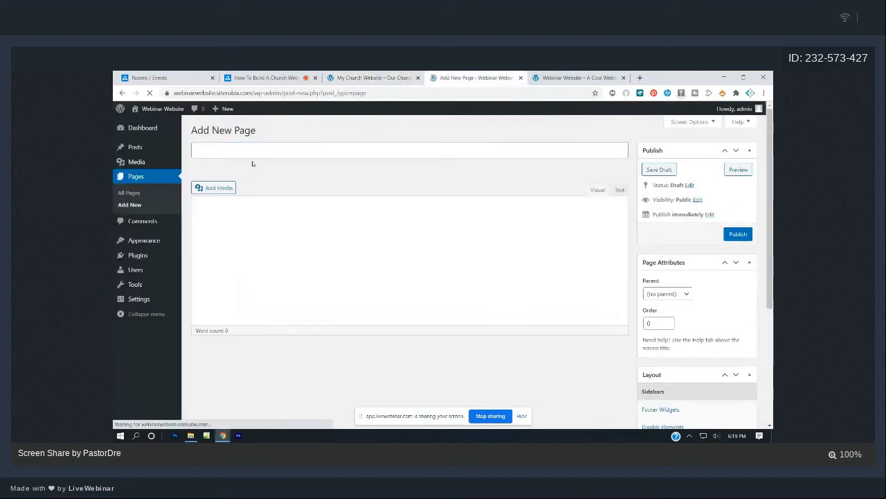
click(251, 155)
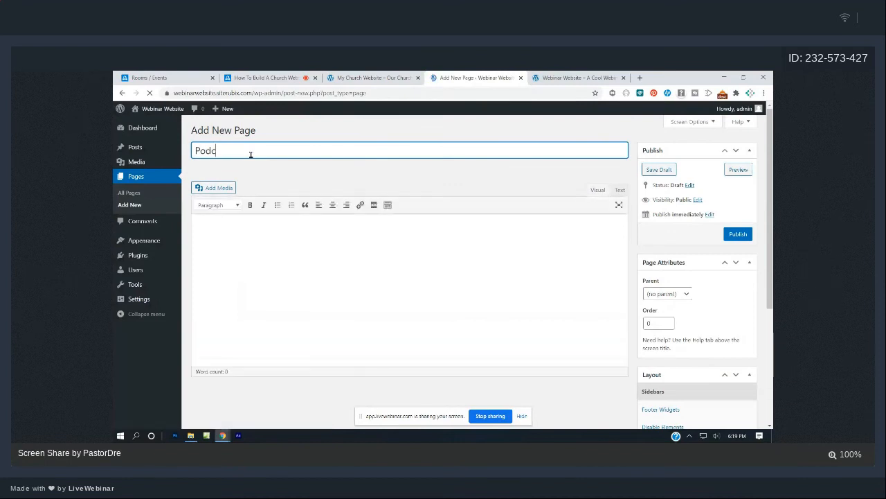
text(Podcas)
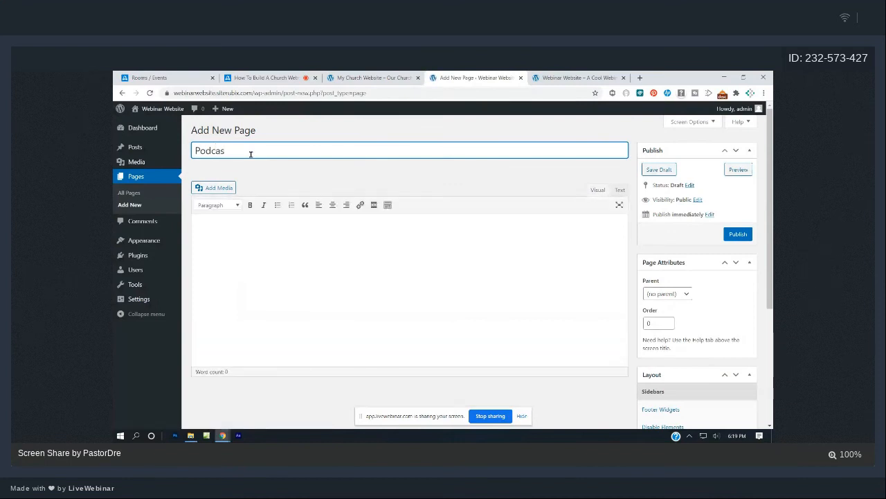
text(t)
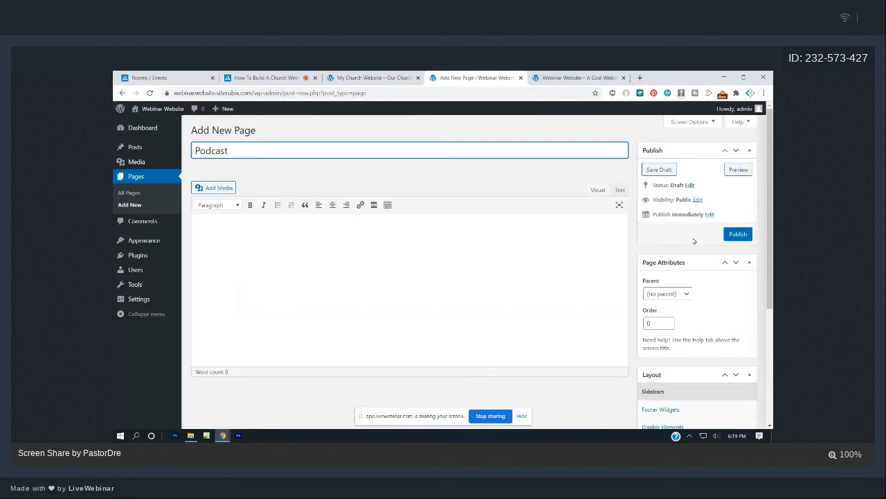
click(739, 234)
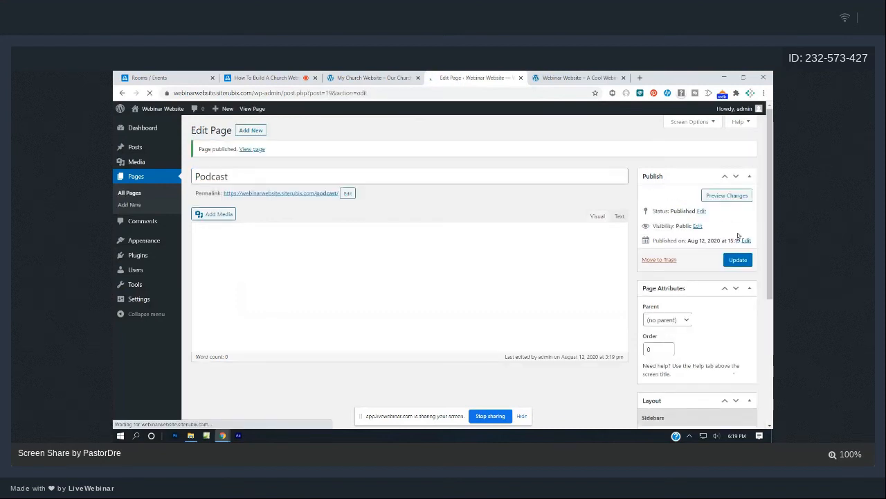
click(551, 79)
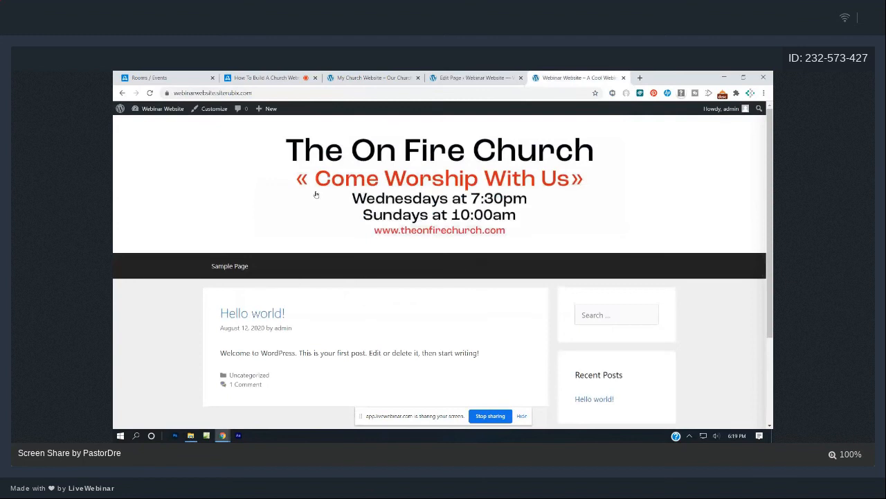
click(149, 93)
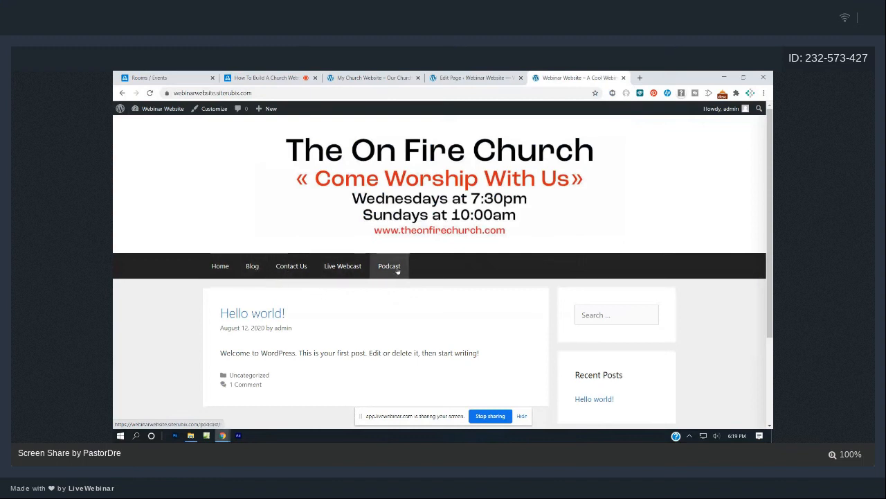
click(355, 77)
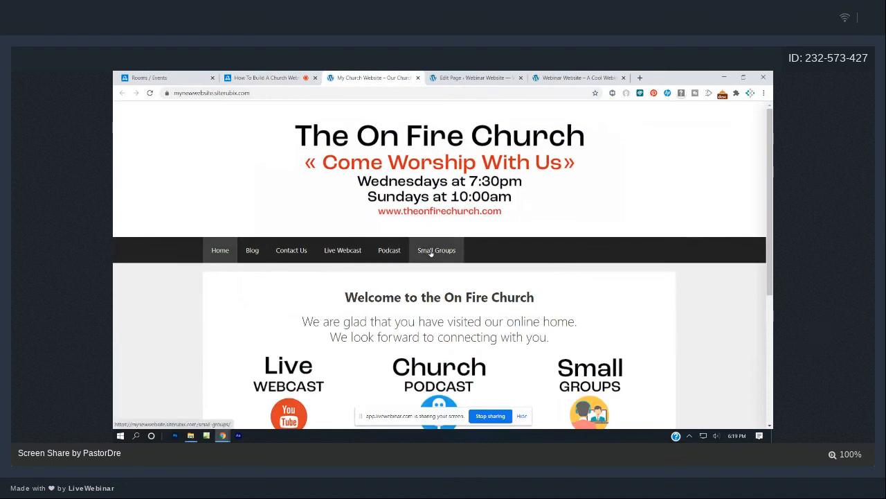
click(578, 77)
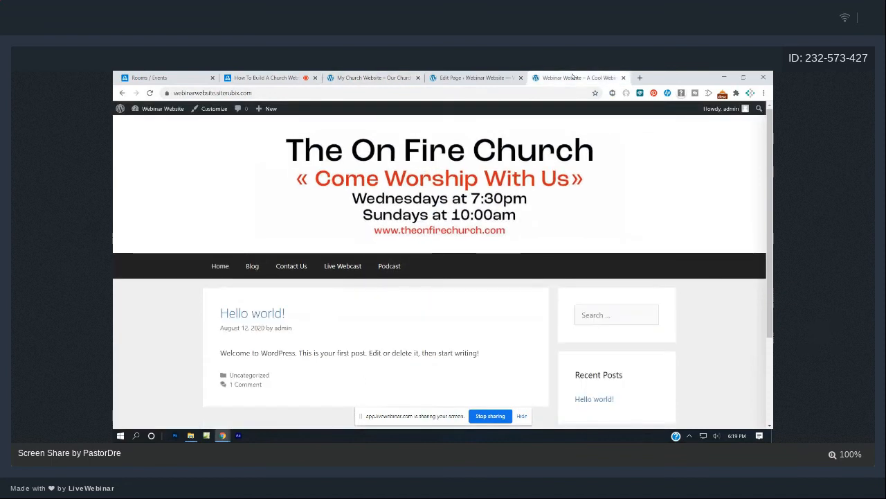
click(475, 77)
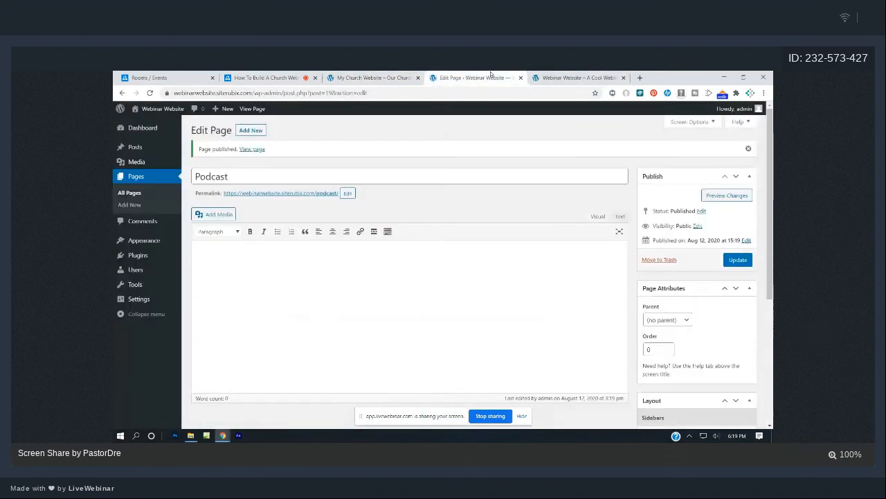
Publish a Small Groups page and check it on the live site against the church website.
right_click(251, 130)
click(250, 131)
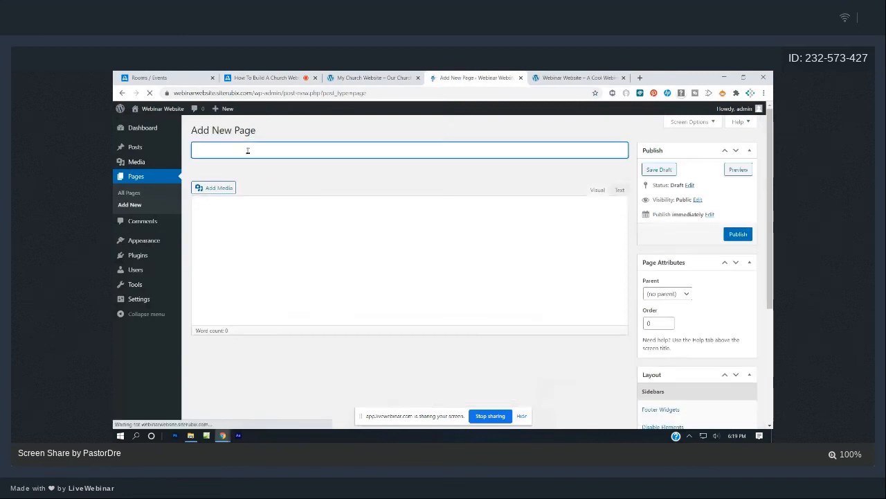
text(Sma)
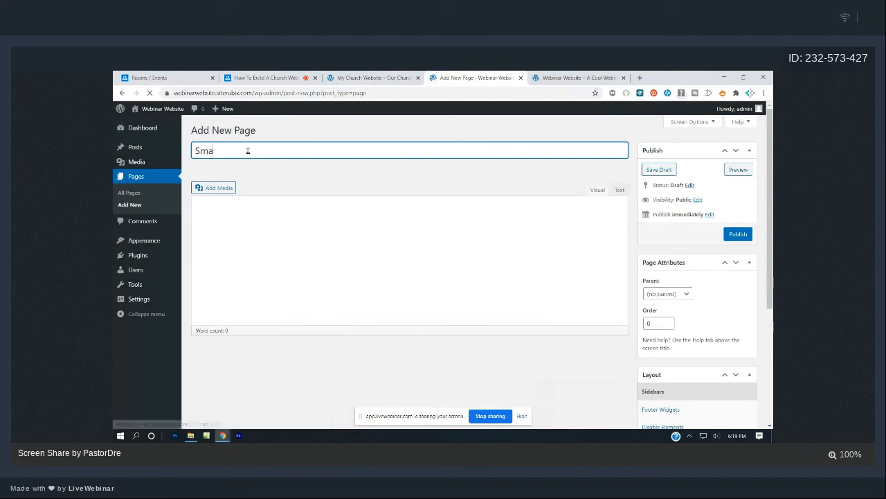
key(space)
text(ll )
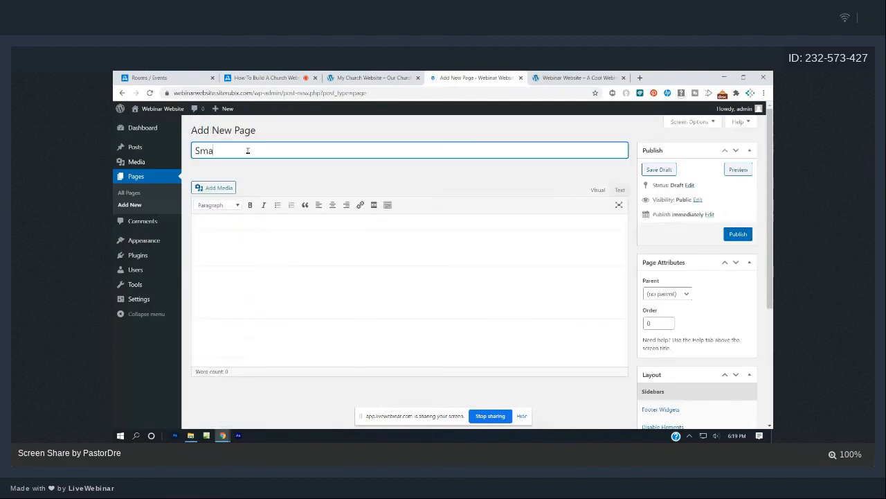
text(G)
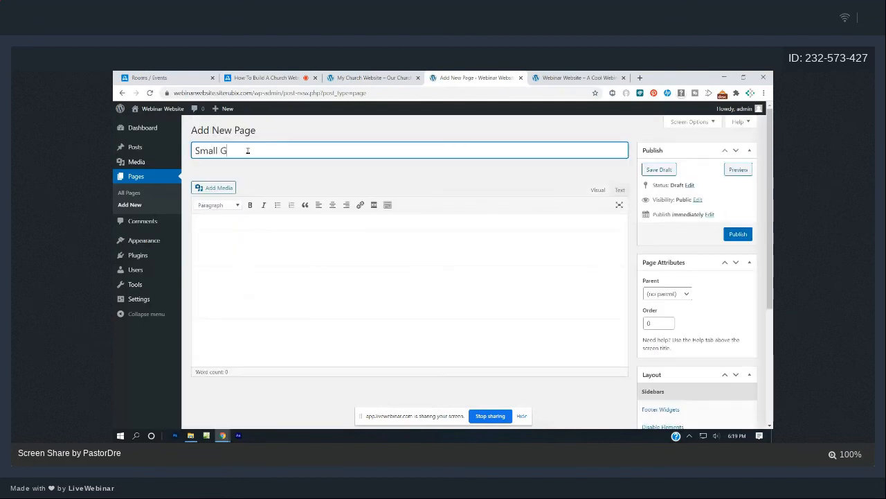
text(roups)
click(750, 238)
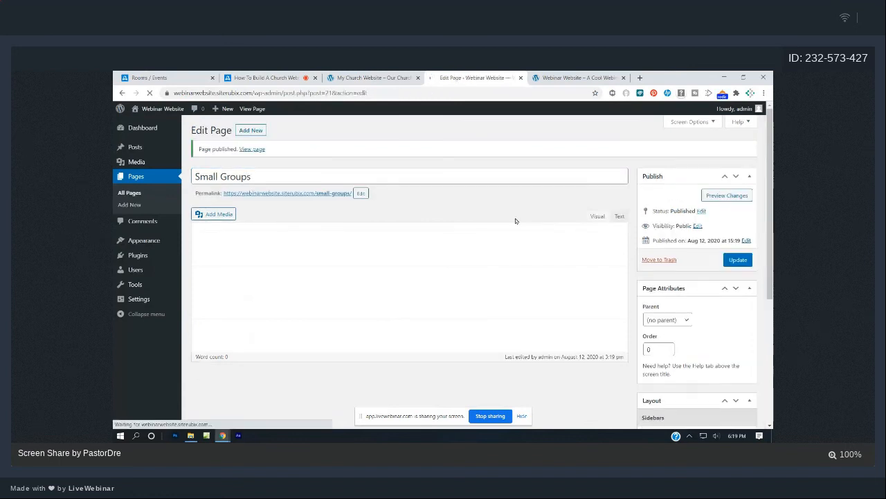
click(582, 78)
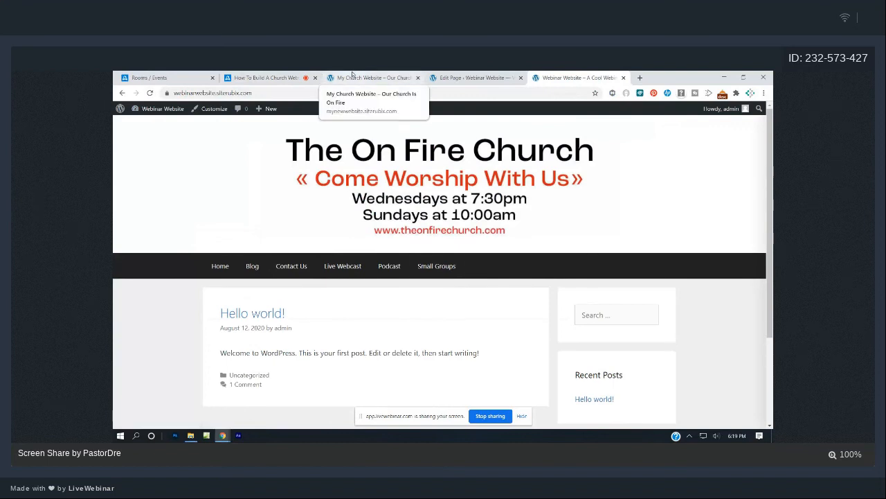
click(352, 73)
click(494, 73)
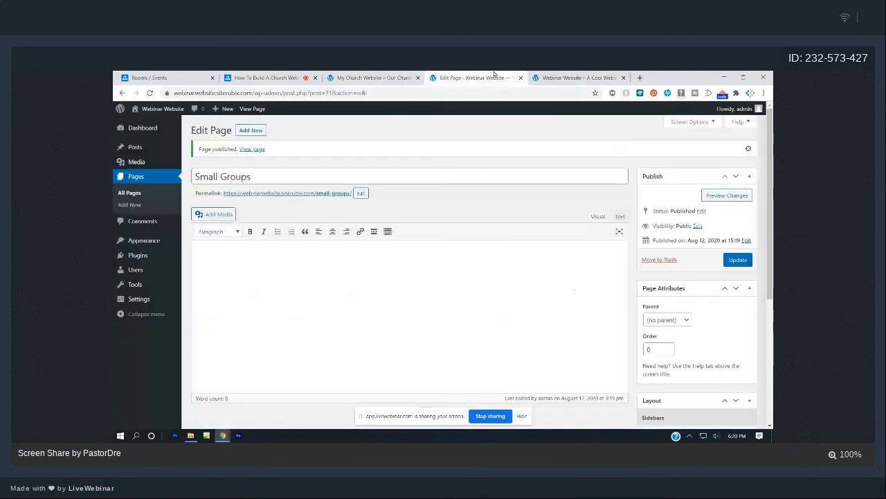
key(ctrl+Tab)
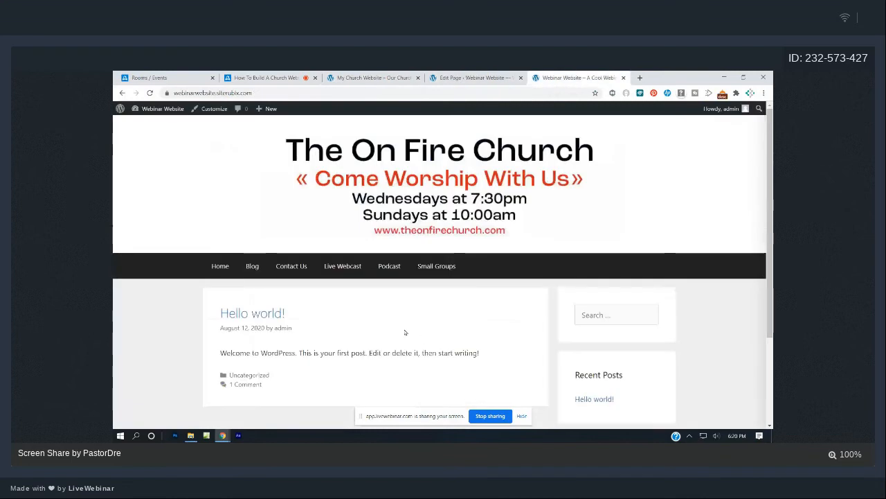
click(446, 78)
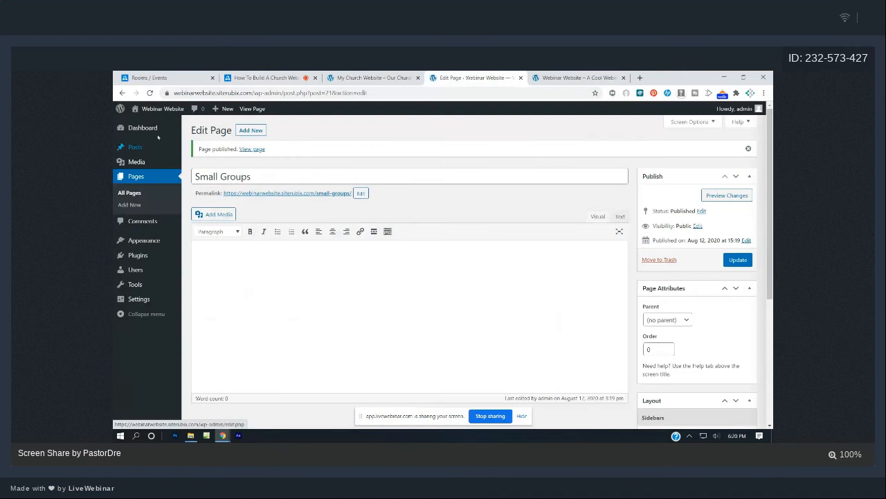
In Reading settings, set the homepage to the static page Home and save.
click(136, 131)
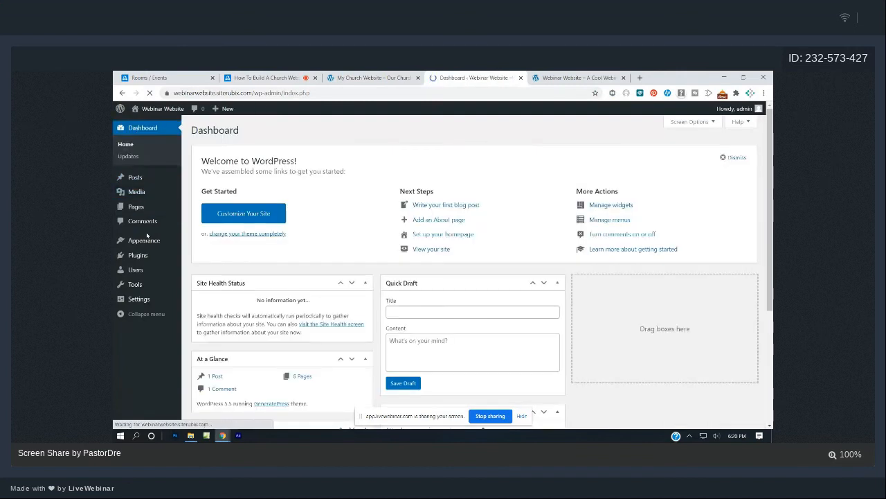
mouse_move(143, 242)
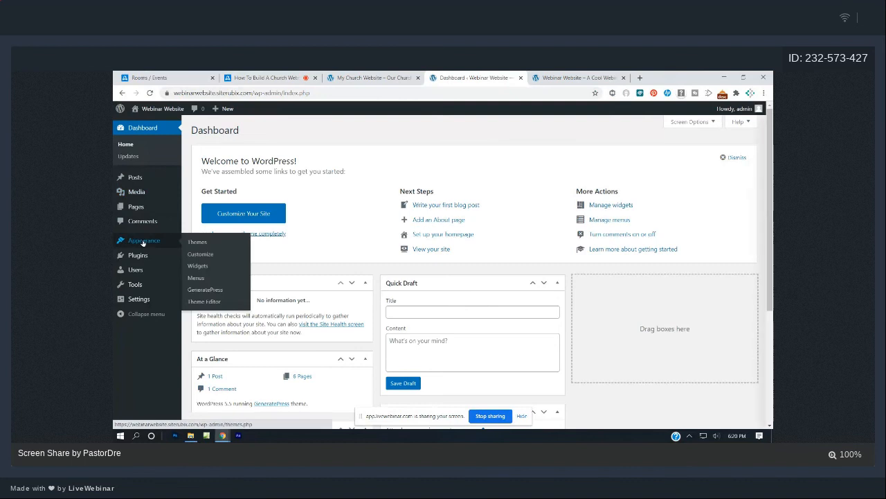
mouse_move(141, 299)
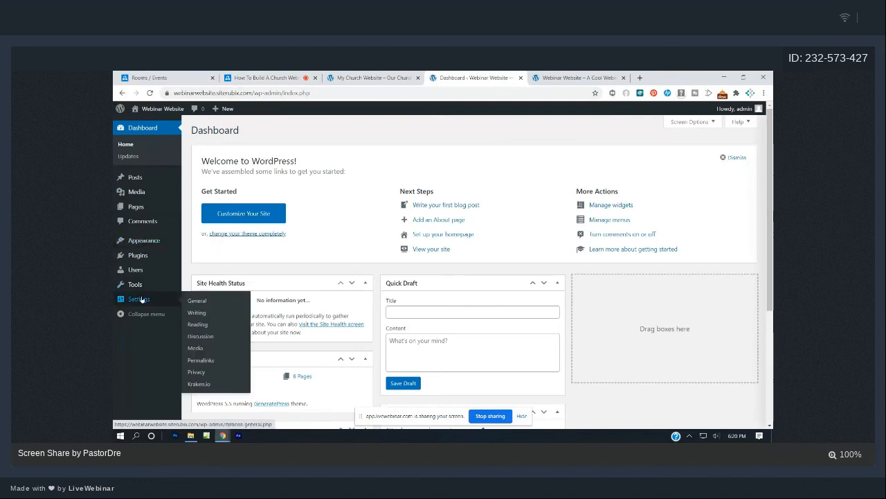
click(190, 325)
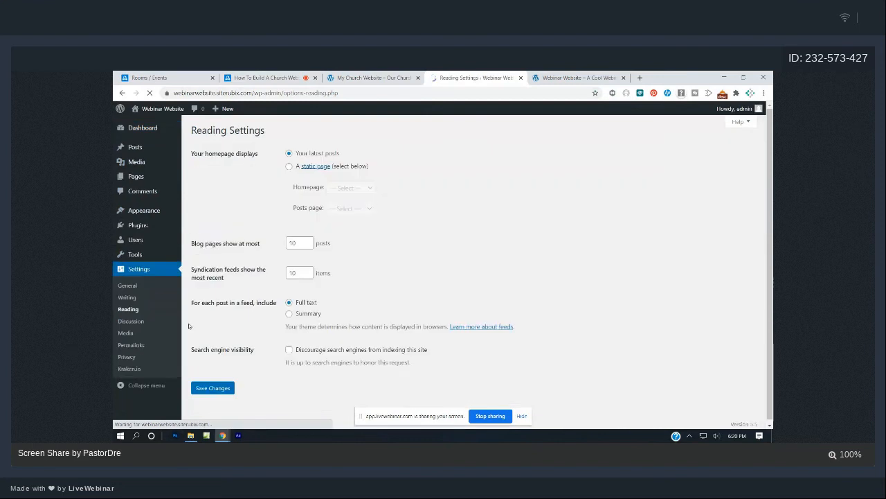
click(289, 167)
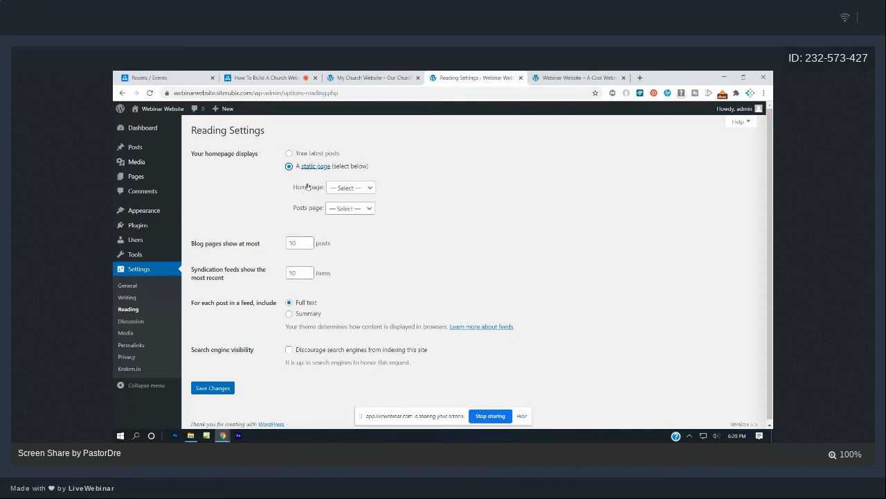
click(338, 190)
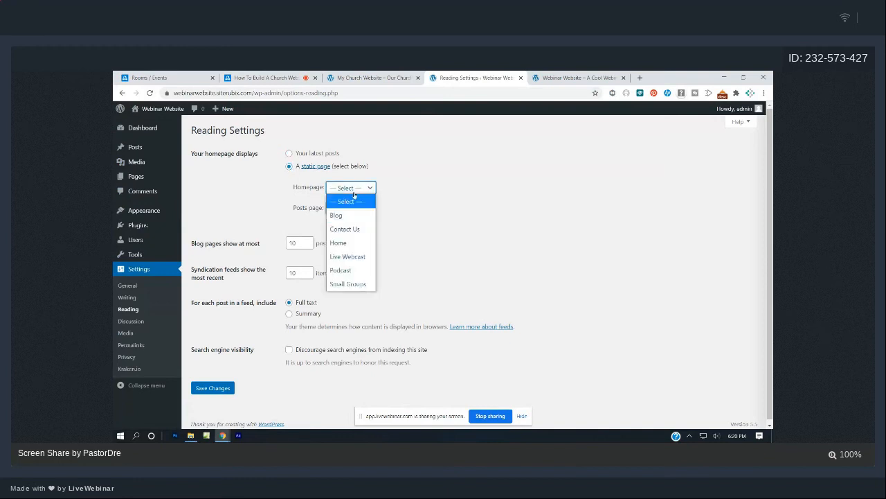
click(345, 243)
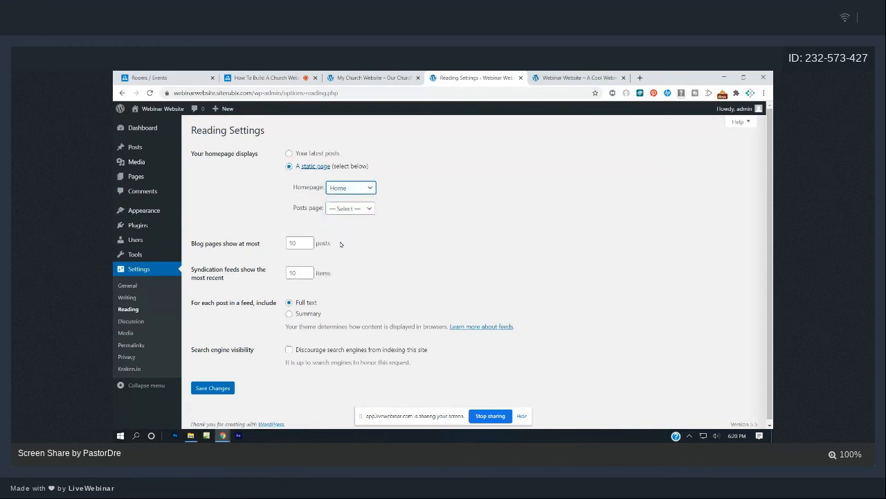
click(226, 387)
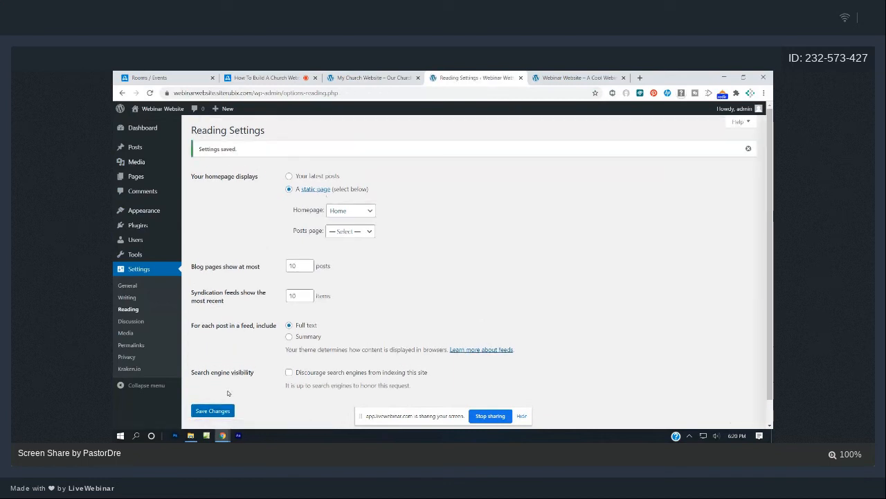
Reload the site to check the new homepage against the church site, then return to the dashboard.
click(585, 76)
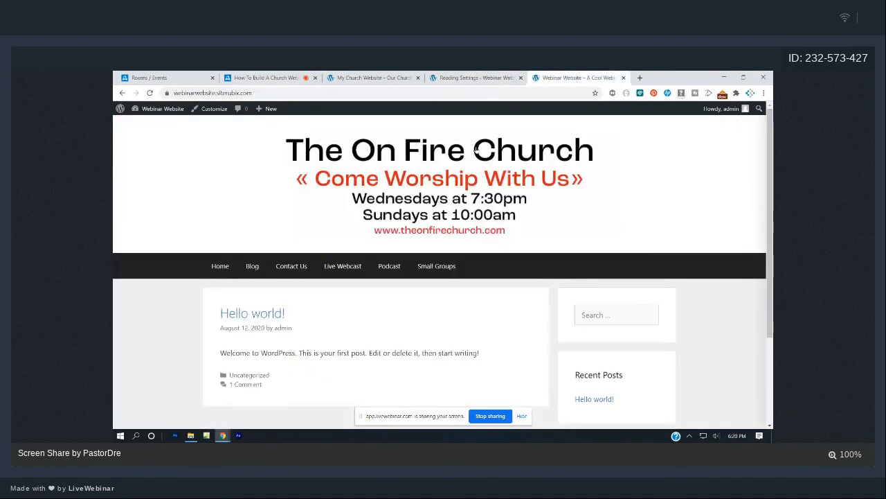
click(149, 93)
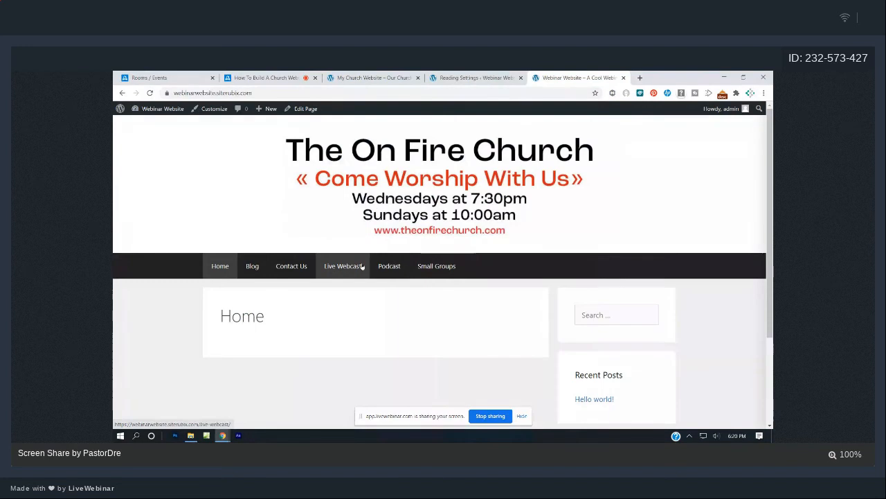
click(336, 78)
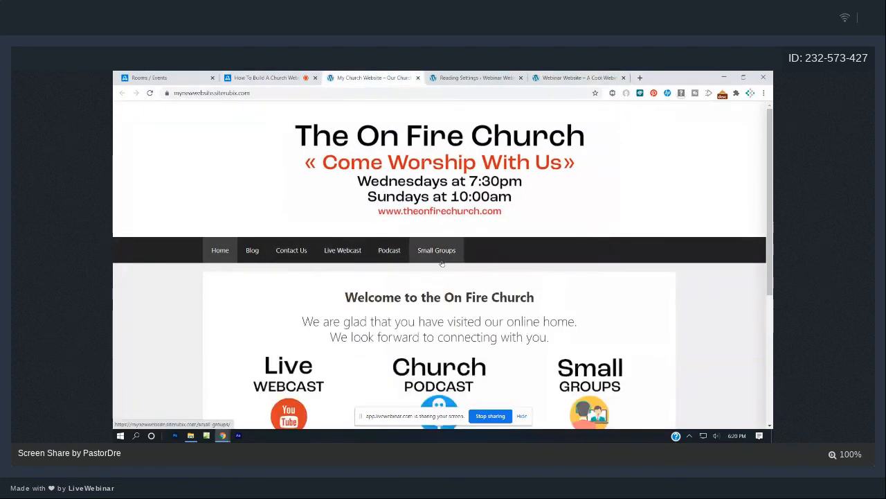
click(552, 75)
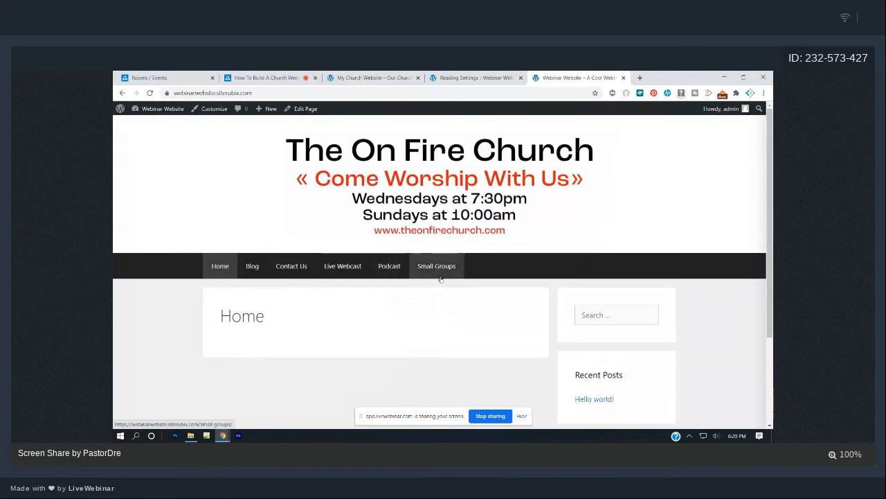
click(271, 75)
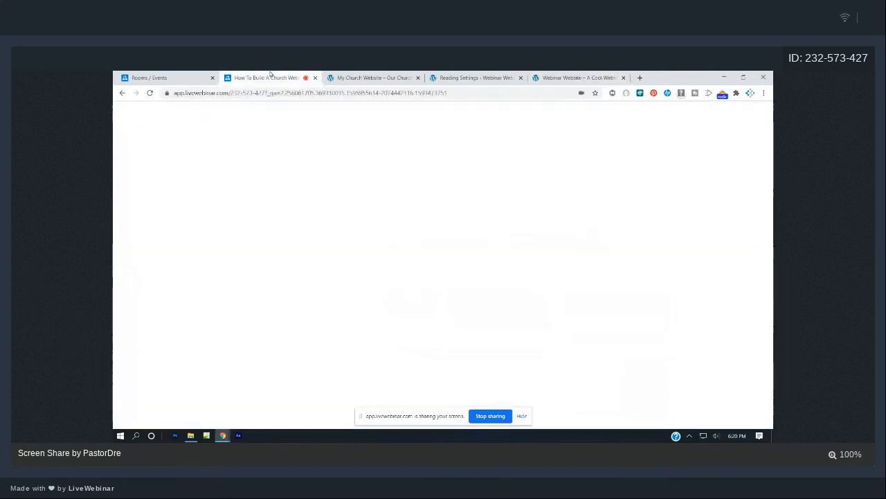
click(372, 78)
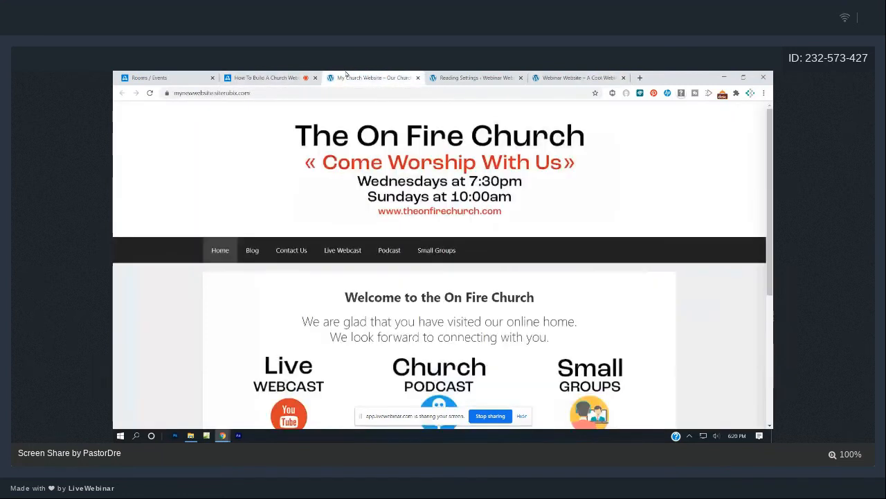
click(550, 77)
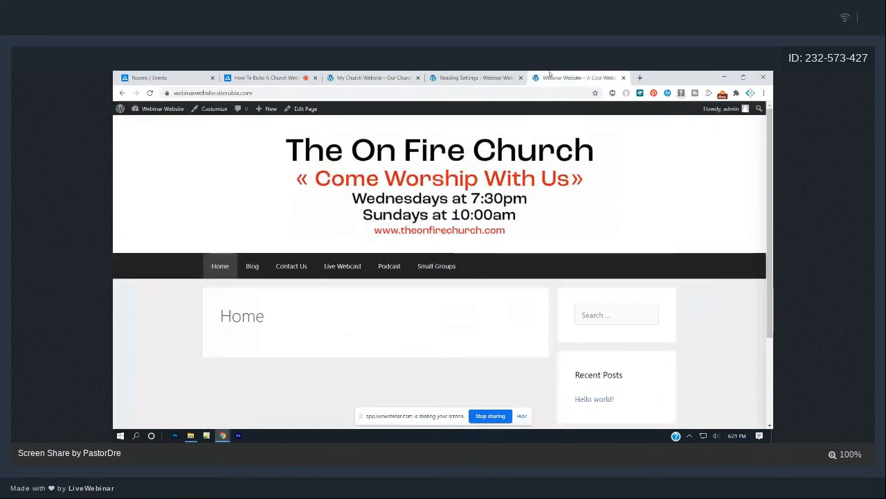
click(354, 77)
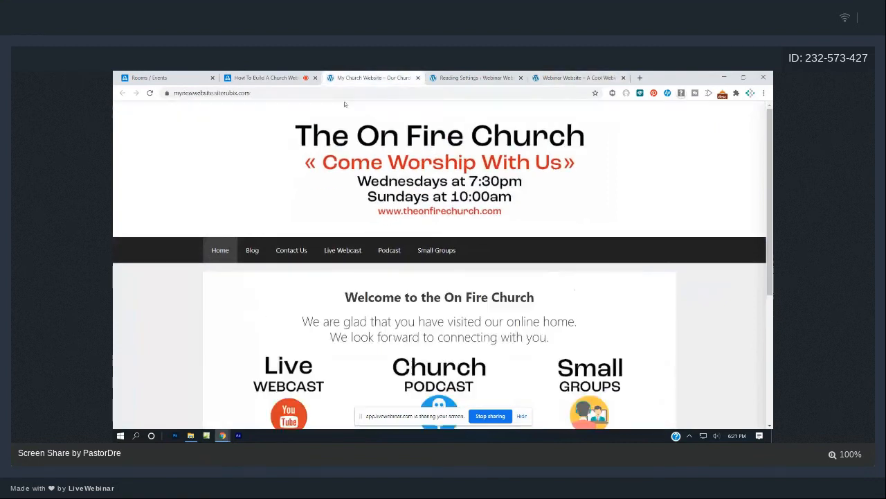
click(567, 77)
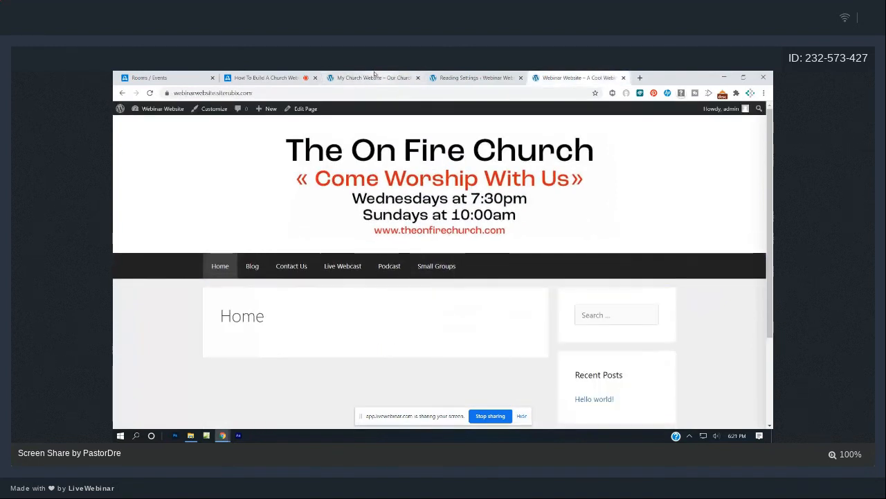
click(374, 79)
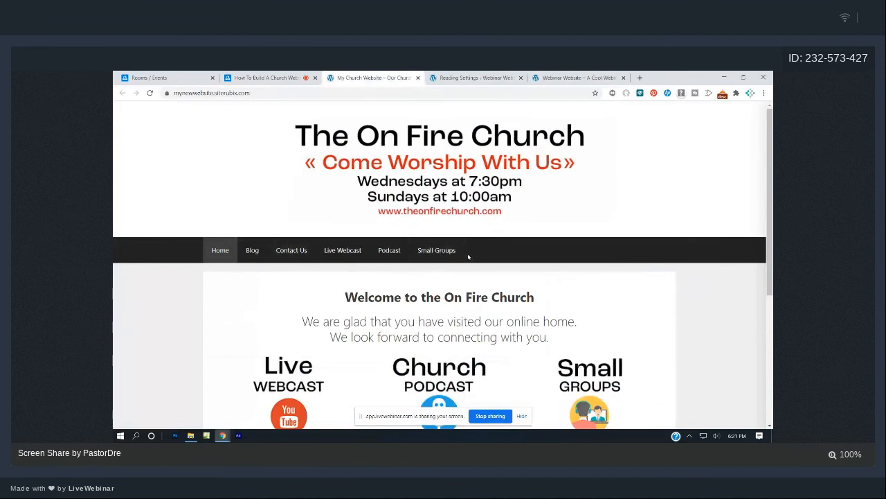
click(465, 75)
click(140, 131)
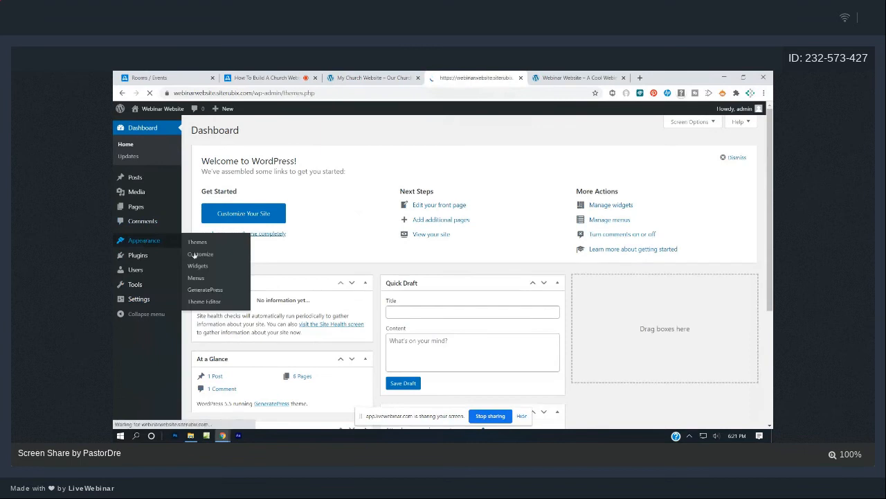
Reorder Menu 1 to Home, Blog, Live Webcast, Small Groups, Podcast, Contact Us and save it.
click(142, 241)
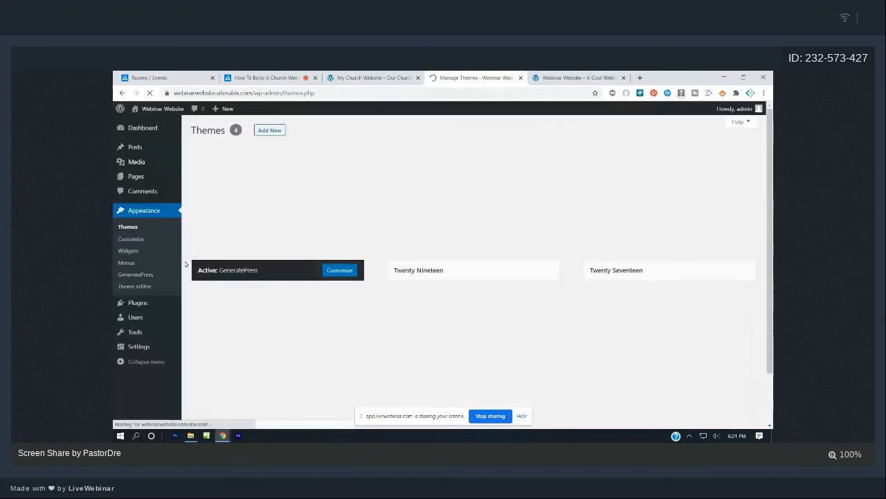
click(127, 262)
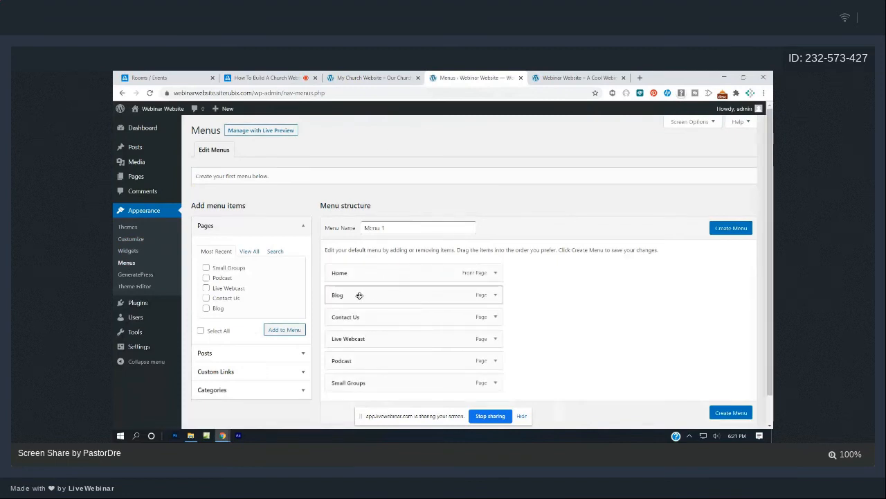
mouse_move(360, 311)
mouse_down()
mouse_move(348, 382)
mouse_move(366, 359)
mouse_move(348, 311)
mouse_move(323, 310)
mouse_move(367, 315)
mouse_move(348, 319)
mouse_move(358, 315)
mouse_up()
drag(350, 316, 380, 317)
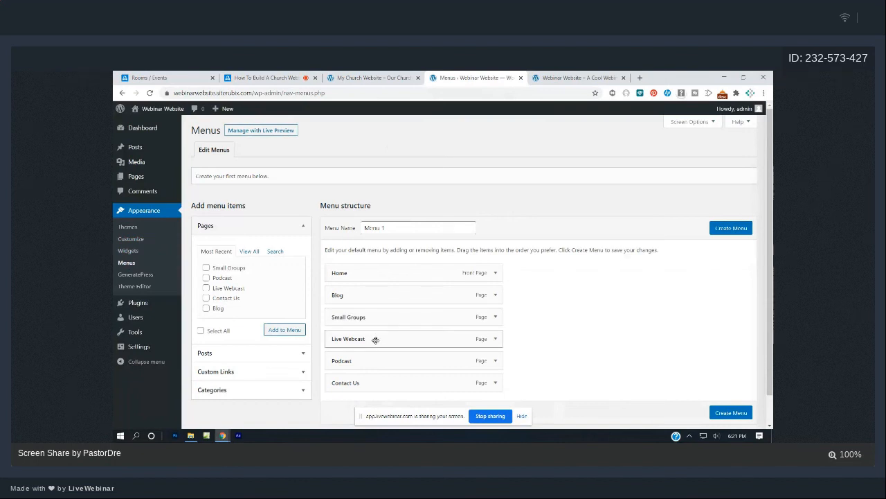
drag(375, 339, 358, 316)
drag(368, 360, 355, 337)
mouse_move(362, 354)
mouse_down()
mouse_move(349, 332)
mouse_move(358, 340)
mouse_up()
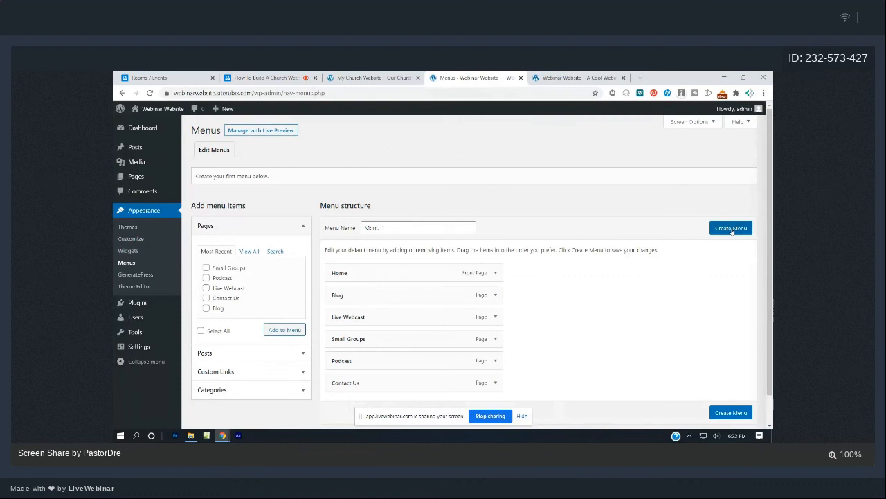
click(731, 229)
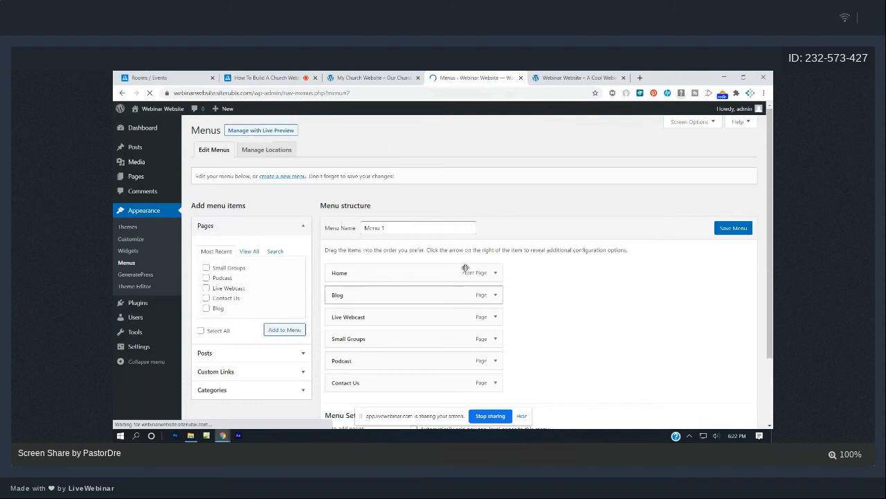
Set Menu 1's display location to Primary Menu and save the menu.
scroll(465, 267, down, 3)
click(413, 357)
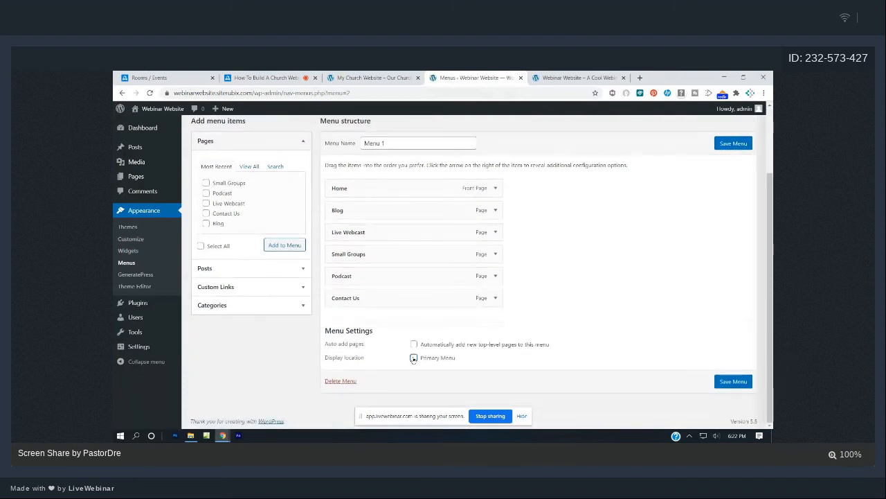
click(414, 358)
click(735, 381)
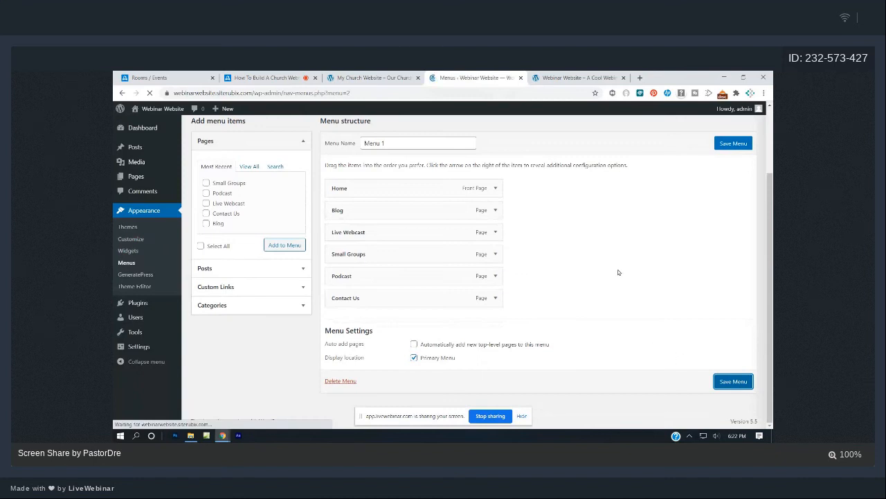
click(558, 77)
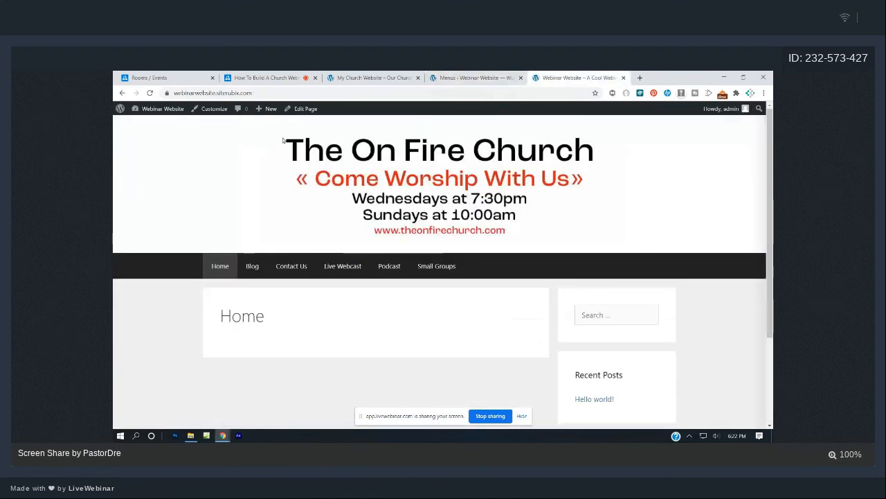
Reload the front page to show the new navigation and compare it with My Church Website.
click(149, 93)
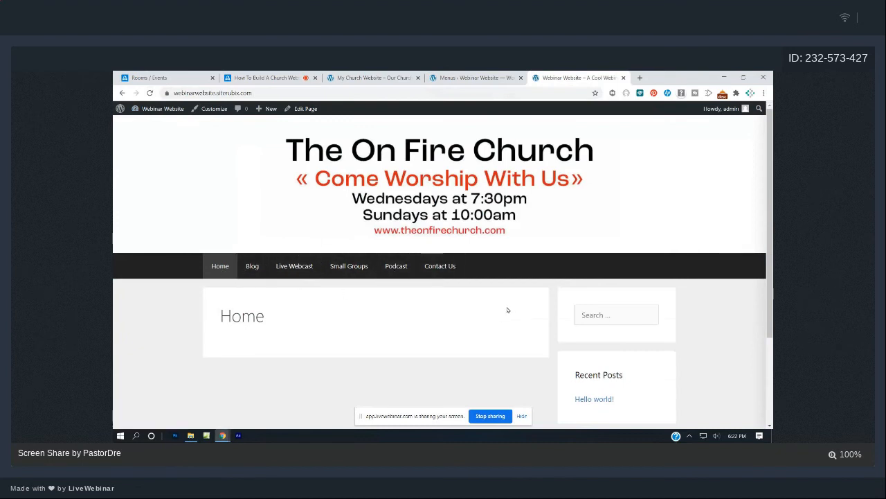
click(378, 78)
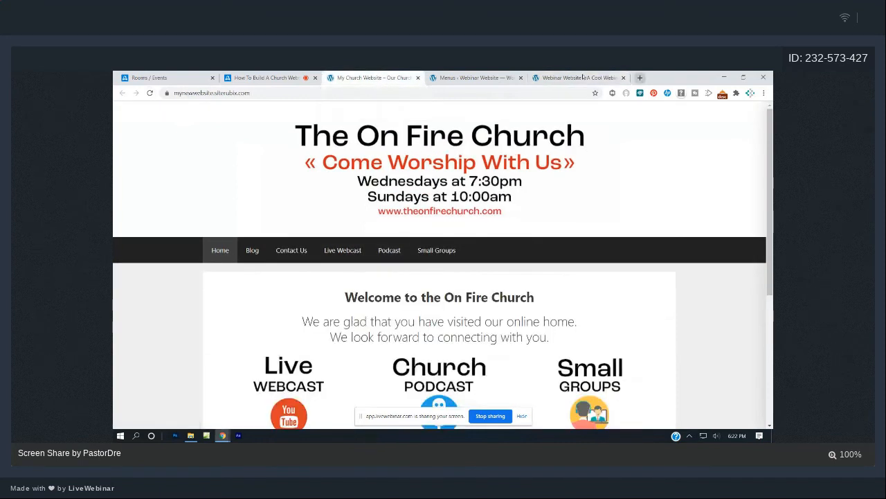
click(563, 75)
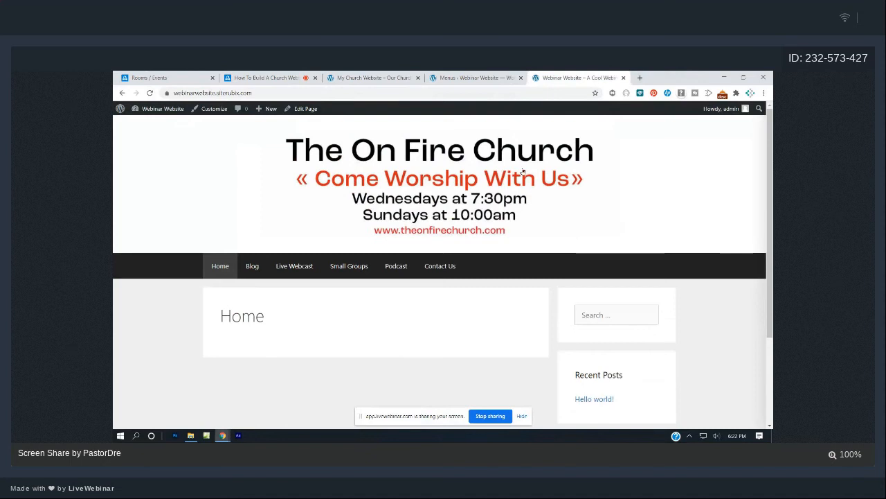
click(375, 77)
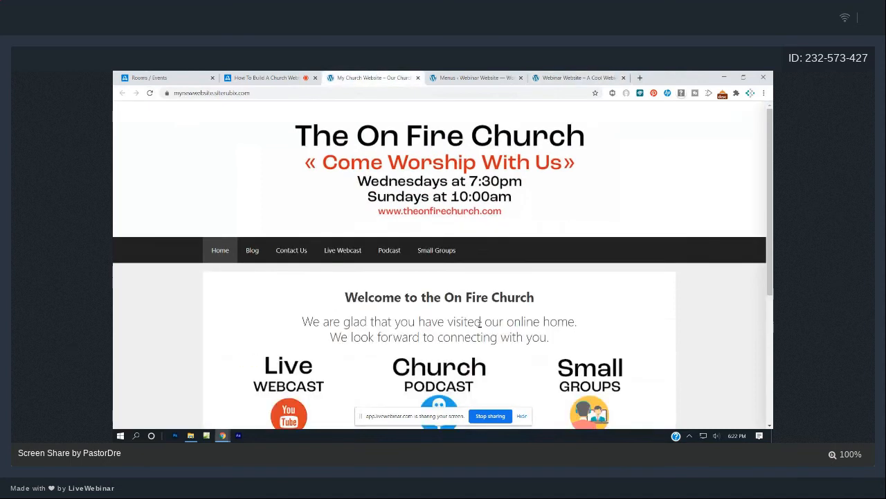
click(550, 77)
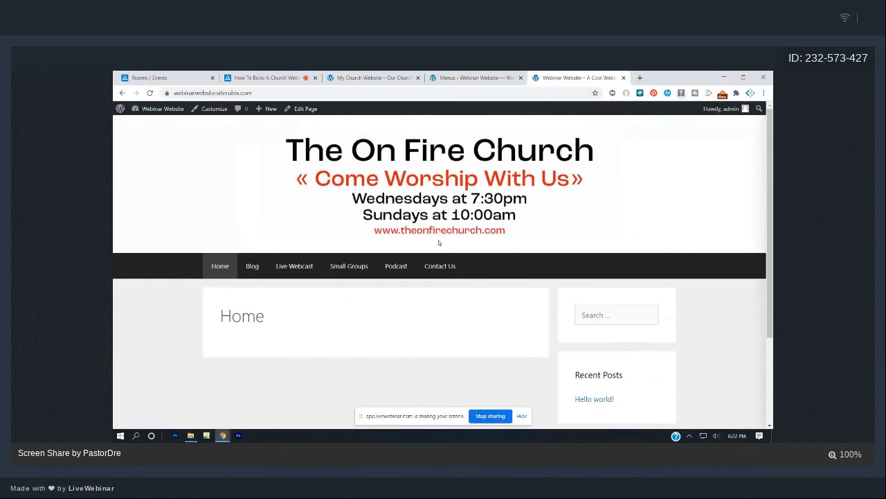
click(449, 76)
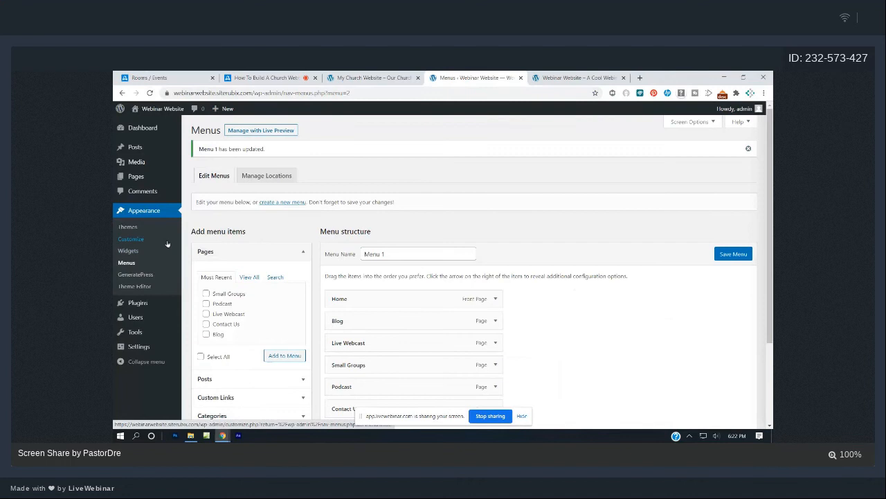
Edit the Home page, tick Content Title under Disable Elements, and update it.
click(127, 177)
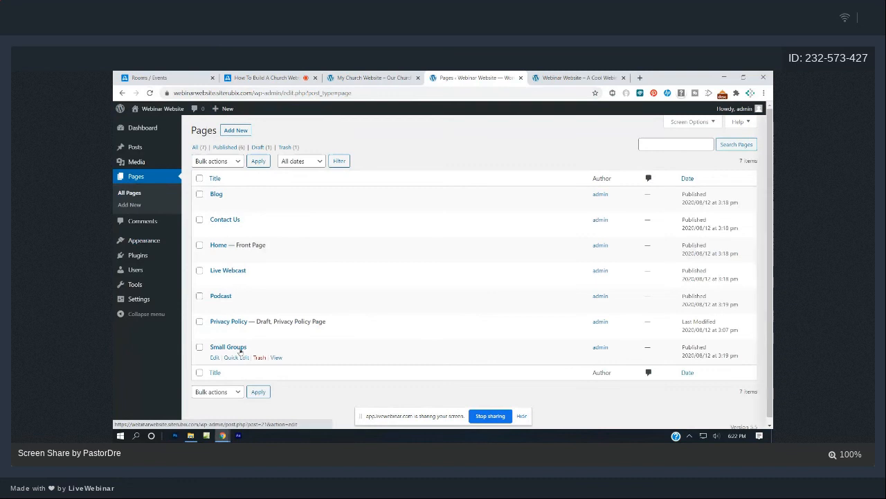
click(214, 256)
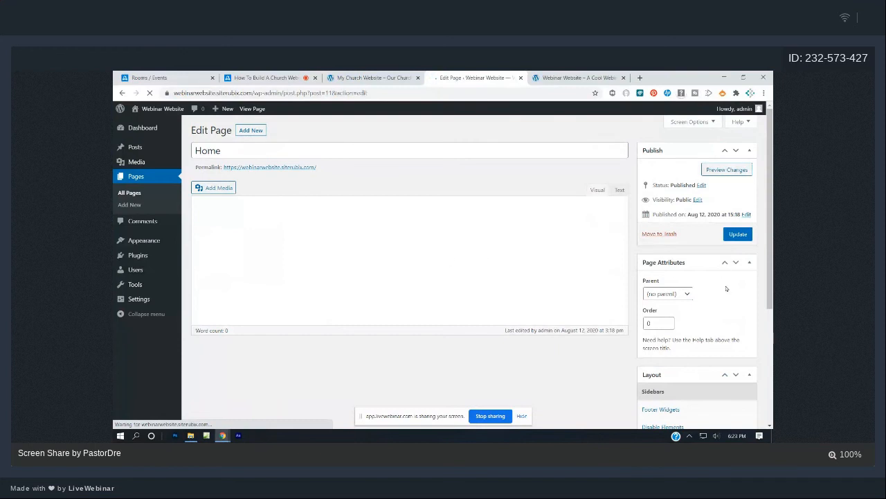
scroll(726, 289, down, 5)
scroll(723, 287, up, 5)
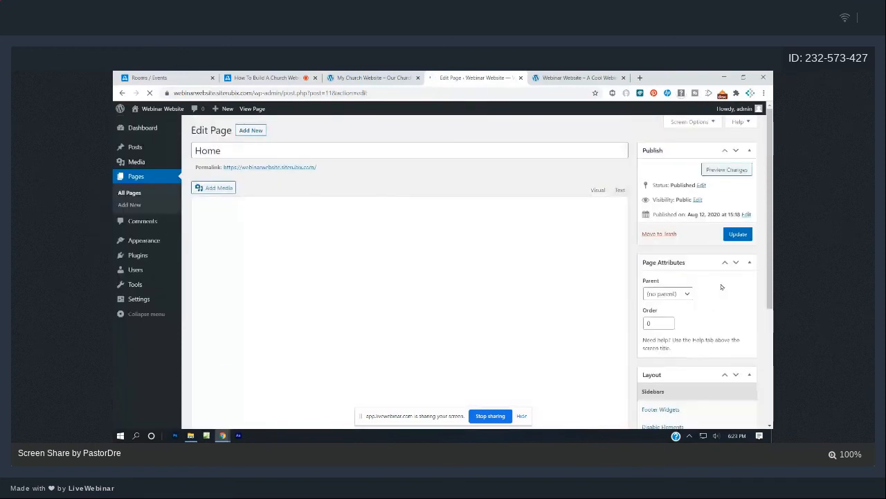
scroll(715, 296, down, 3)
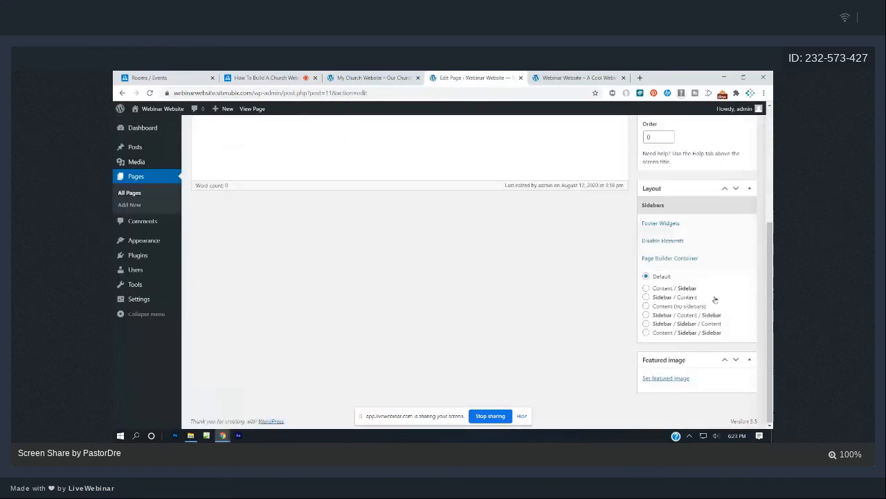
click(666, 242)
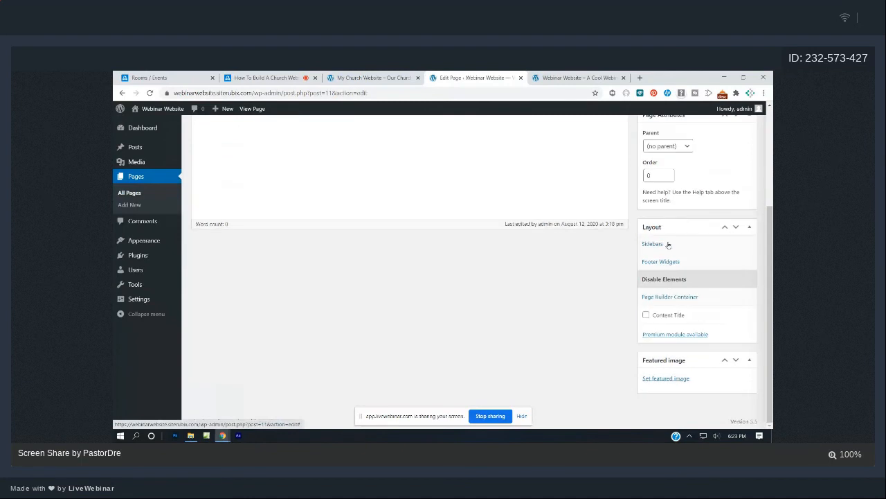
click(646, 315)
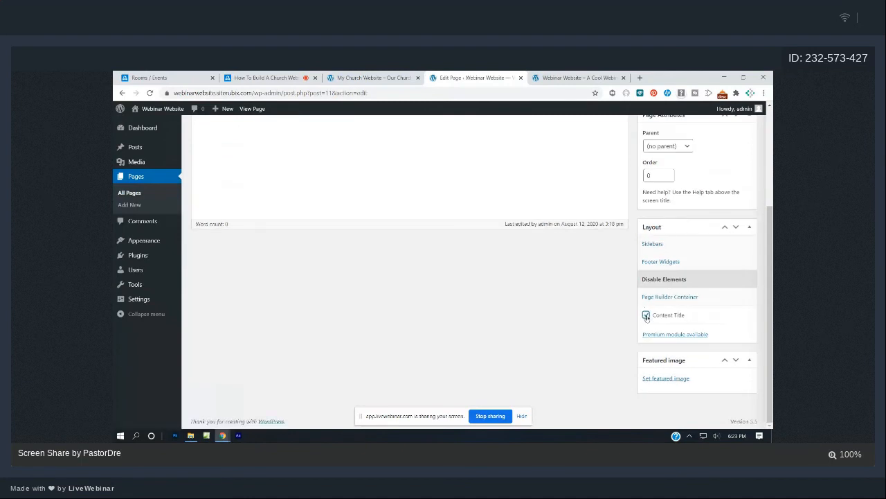
scroll(663, 305, up, 3)
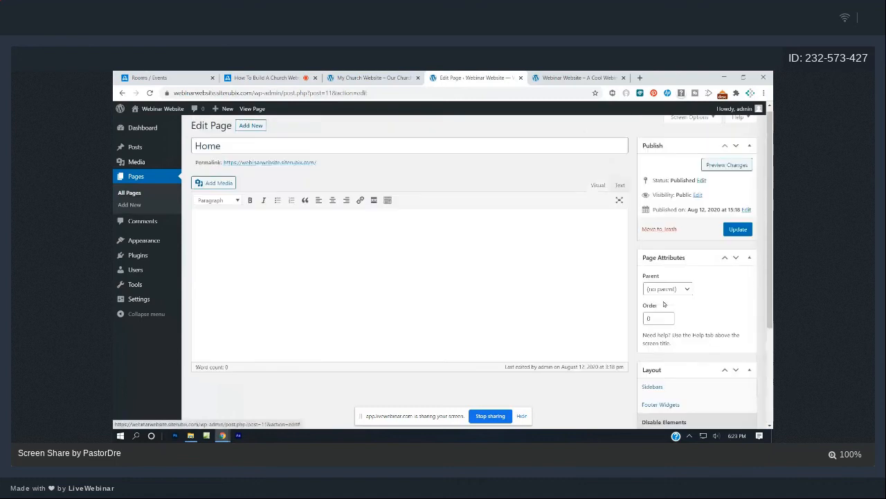
click(736, 236)
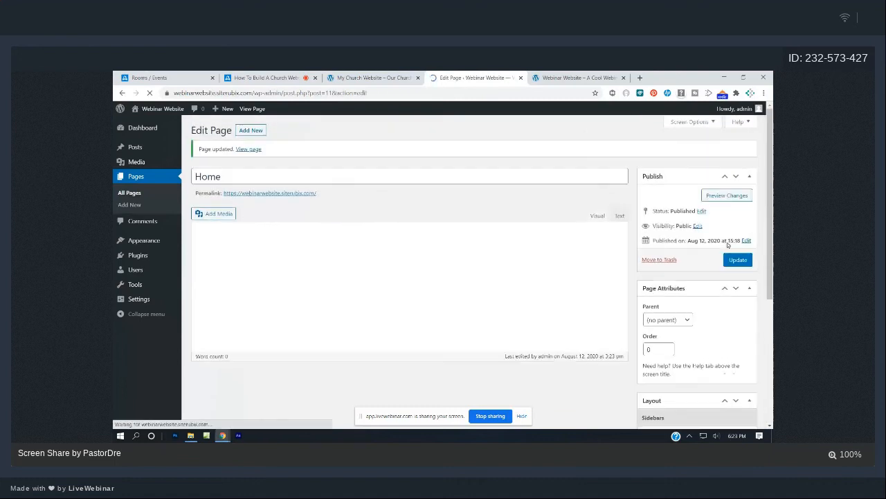
click(561, 76)
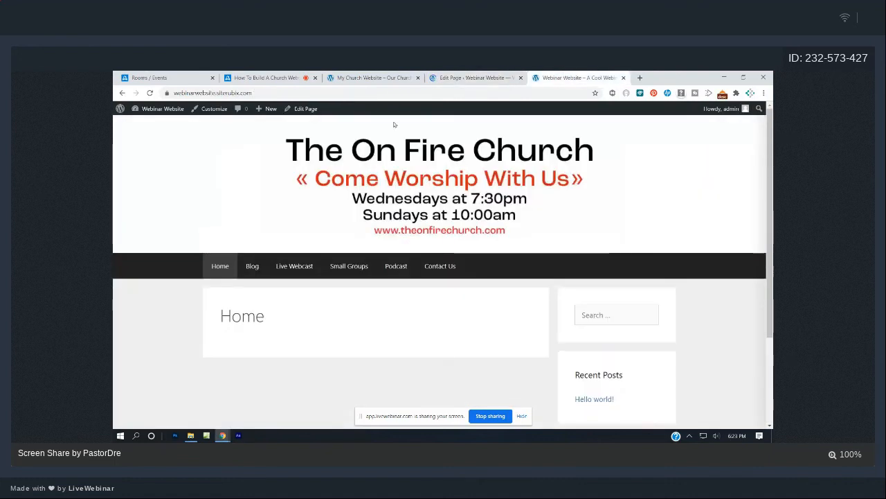
Reload the front page to confirm the Home title is gone, then return to the Home page editor.
click(149, 93)
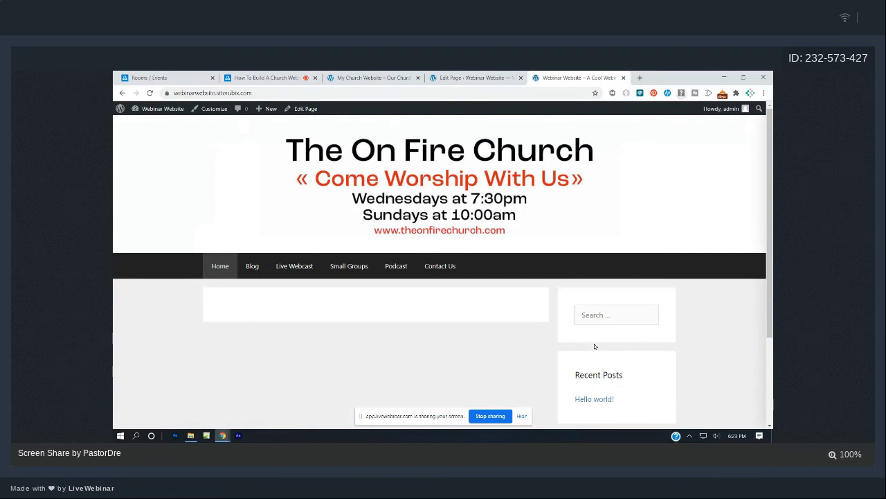
click(476, 77)
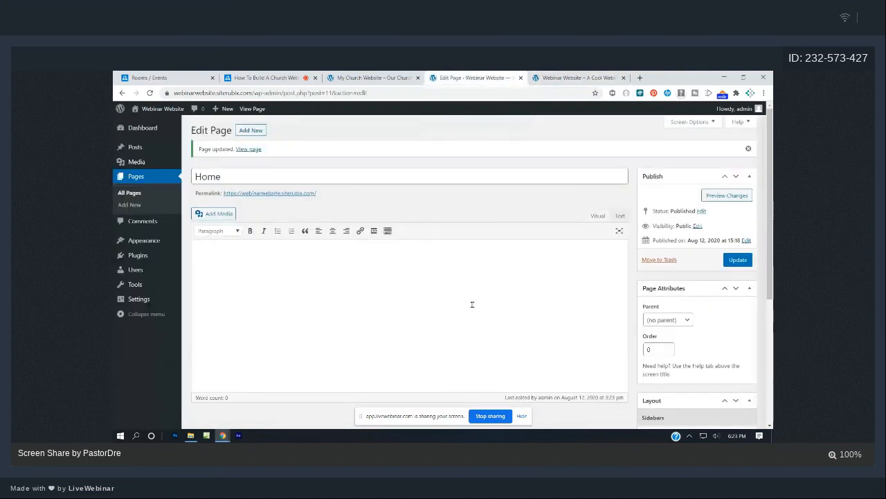
Look through the Layout box's disable-elements and Page Builder Container options.
scroll(660, 313, down, 3)
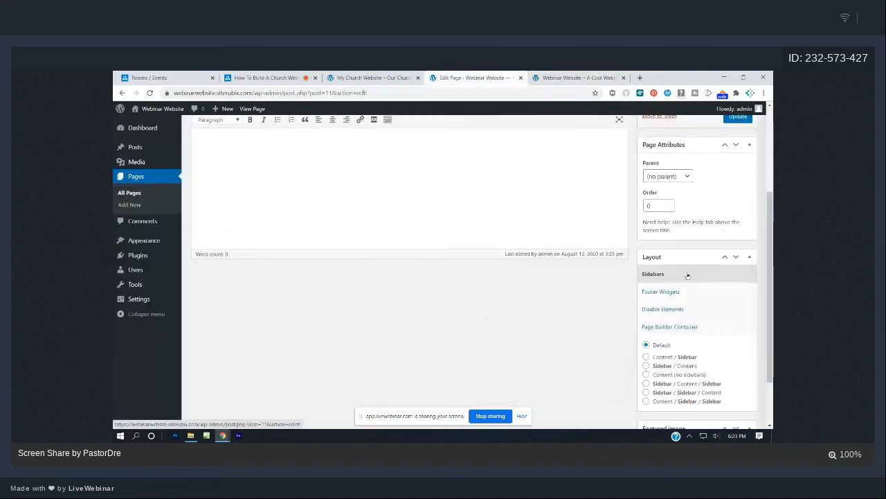
scroll(709, 304, down, 1)
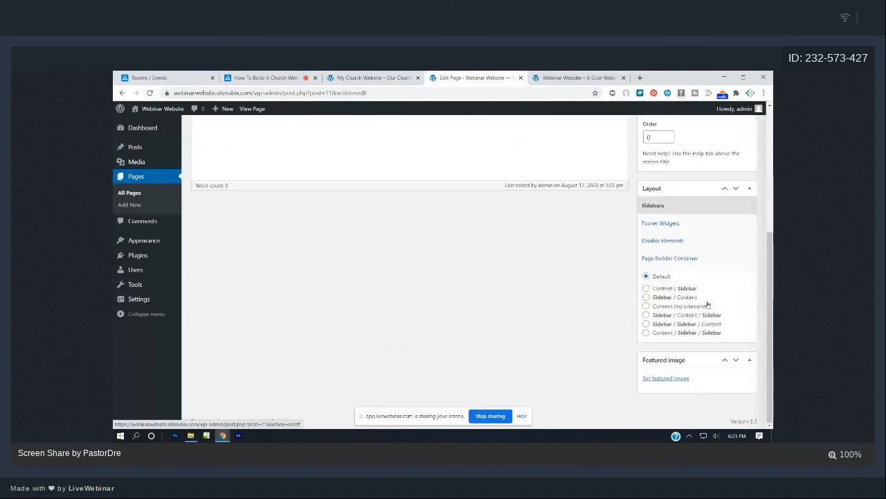
click(675, 241)
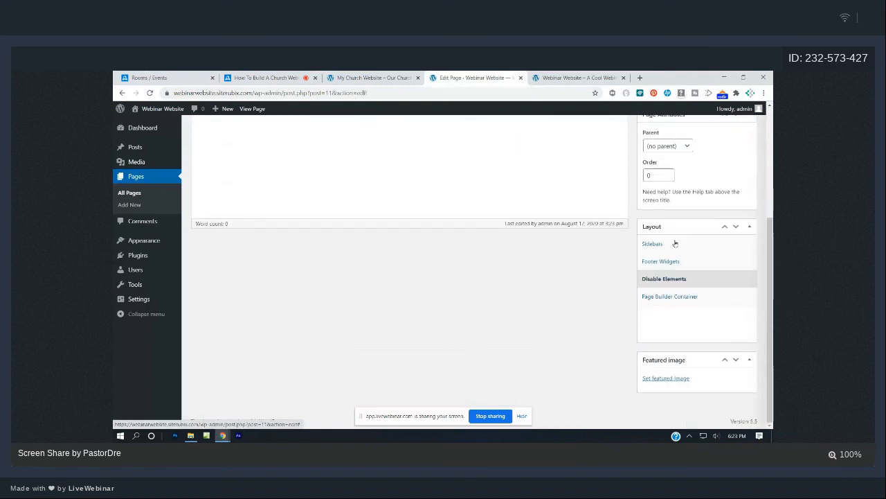
click(675, 298)
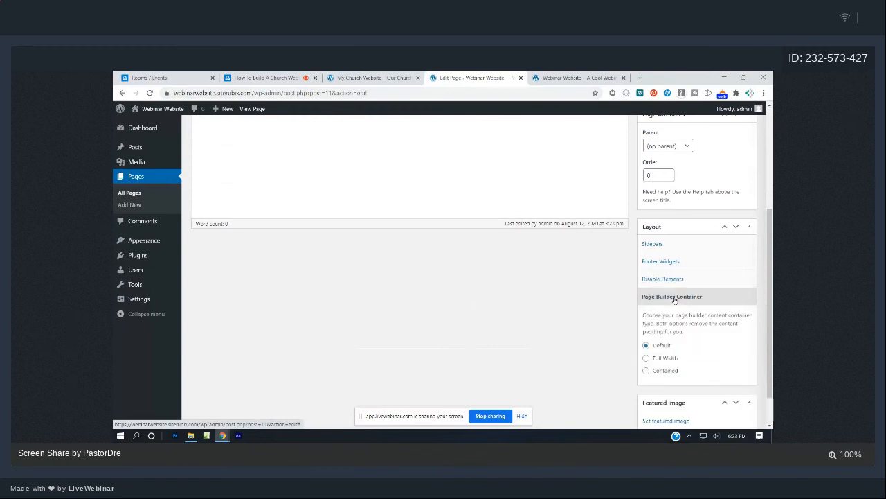
scroll(676, 300, up, 1)
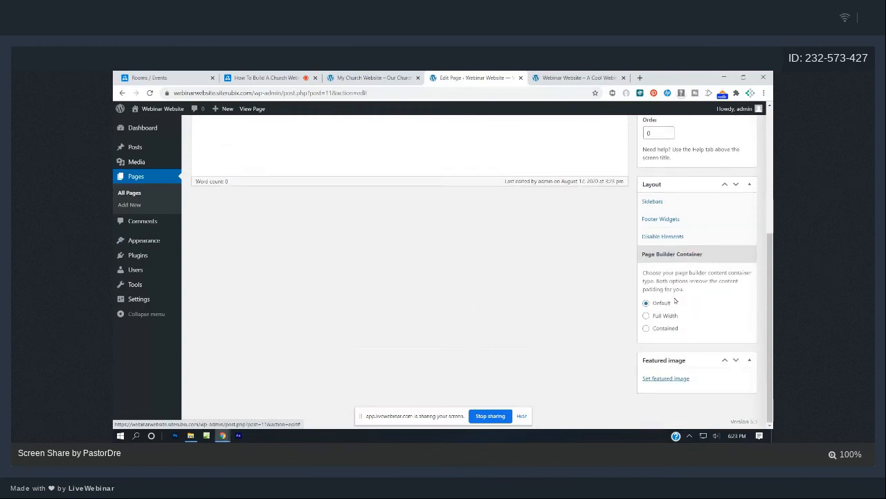
scroll(675, 305, down, 2)
scroll(675, 304, up, 2)
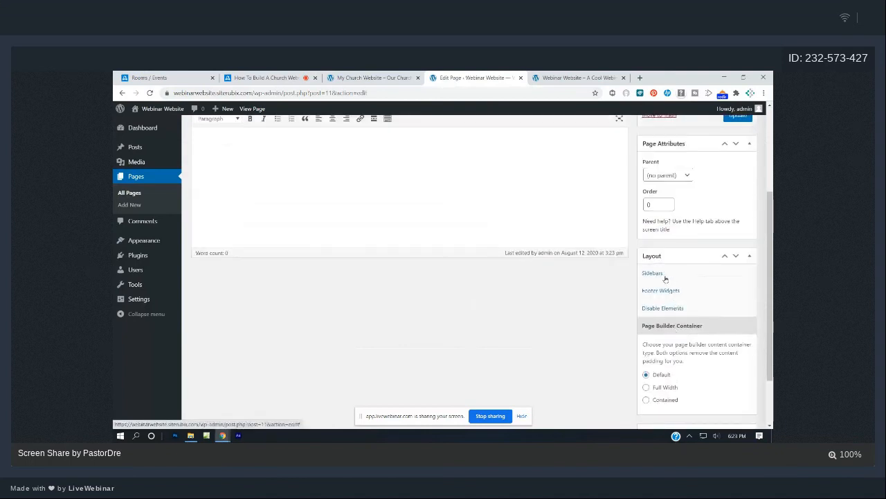
Set the Home page's Sidebars layout to Content (no sidebars) and update the page.
click(665, 277)
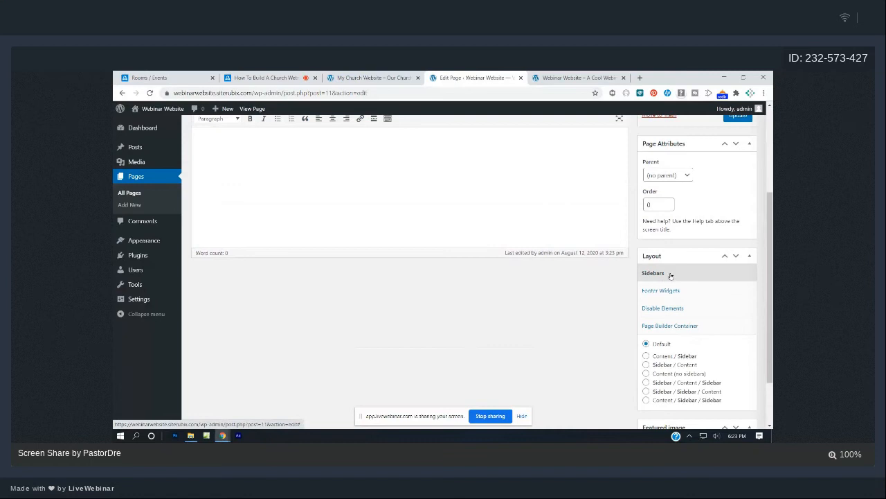
click(672, 326)
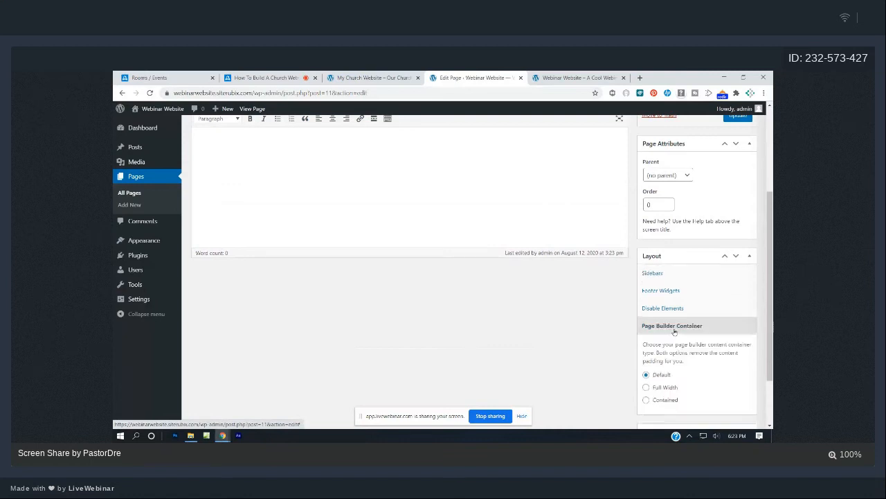
click(664, 274)
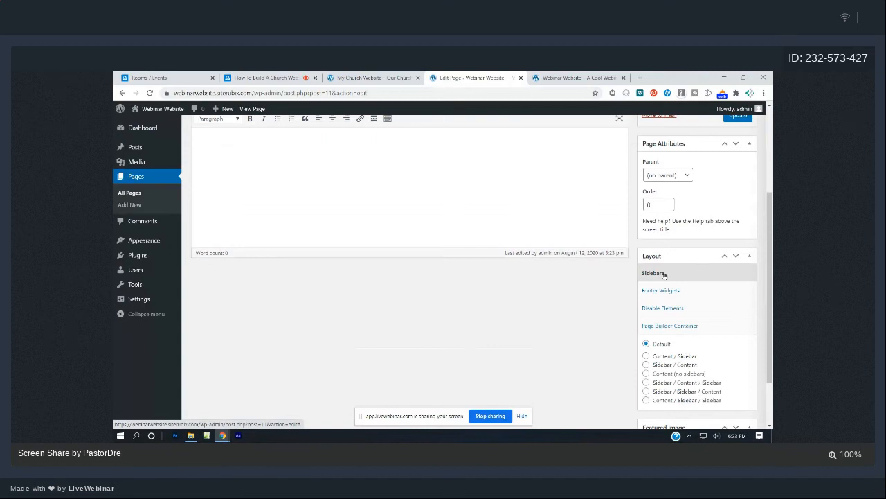
scroll(663, 275, down, 1)
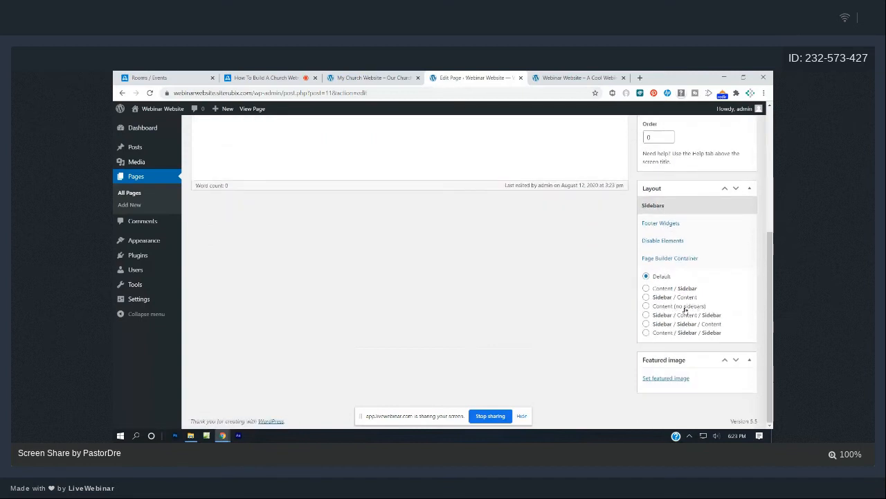
scroll(666, 283, up, 3)
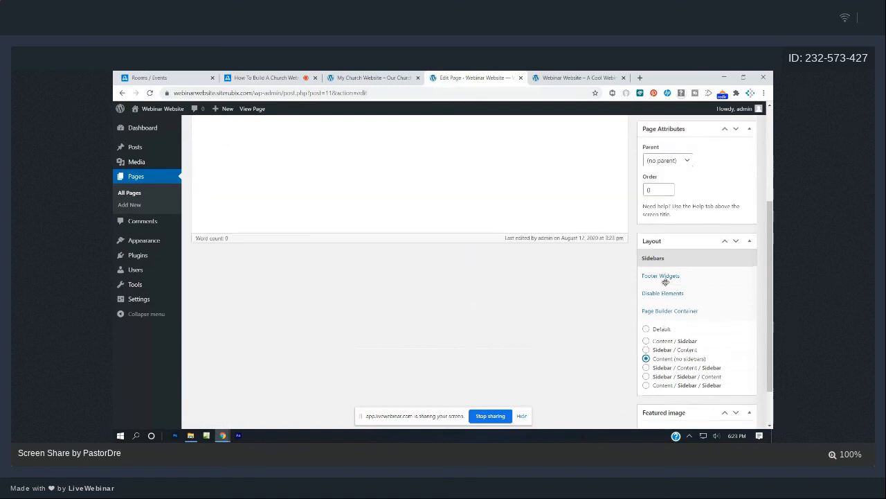
click(738, 259)
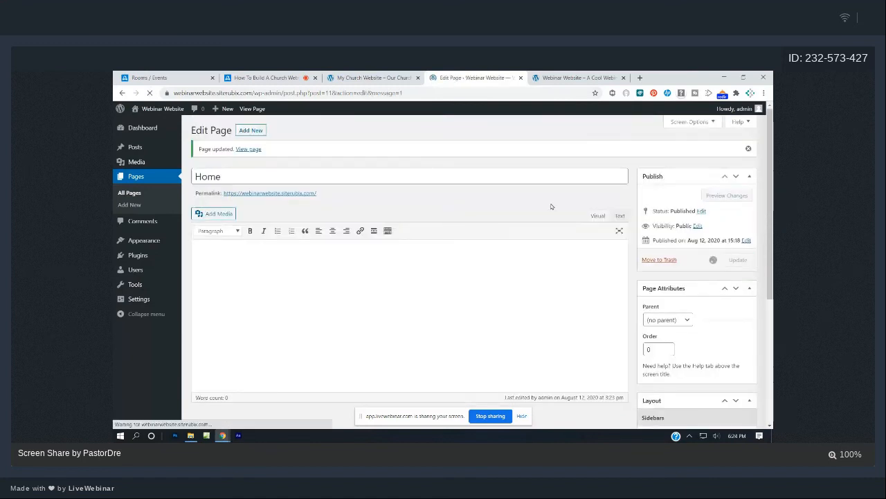
Reload the live homepage, compare it with the reference church site, then go to the Dashboard.
click(561, 78)
click(149, 93)
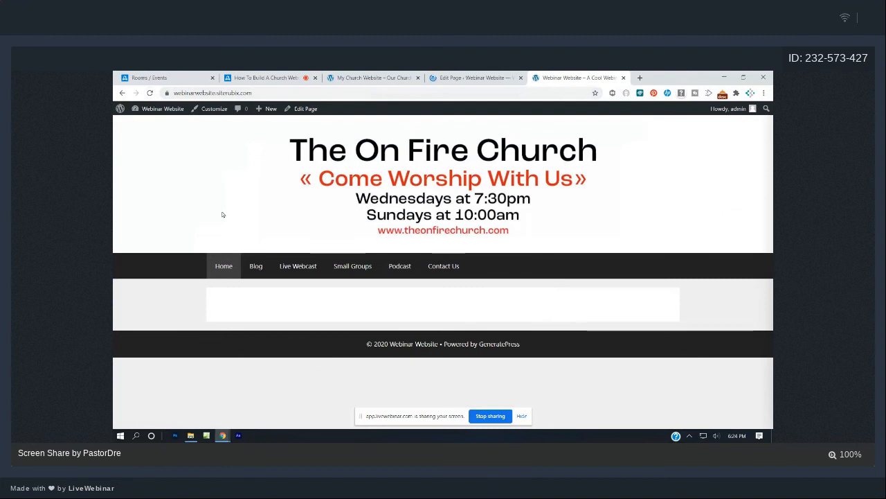
click(377, 76)
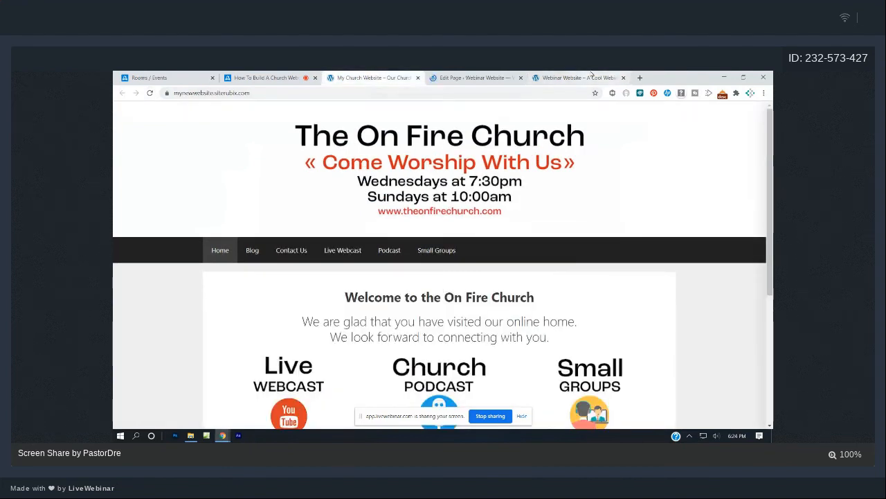
click(591, 76)
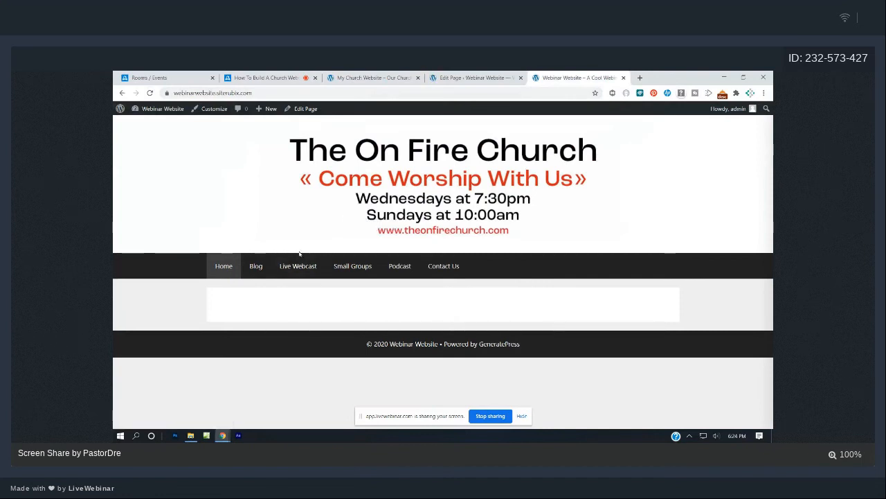
click(380, 78)
click(453, 77)
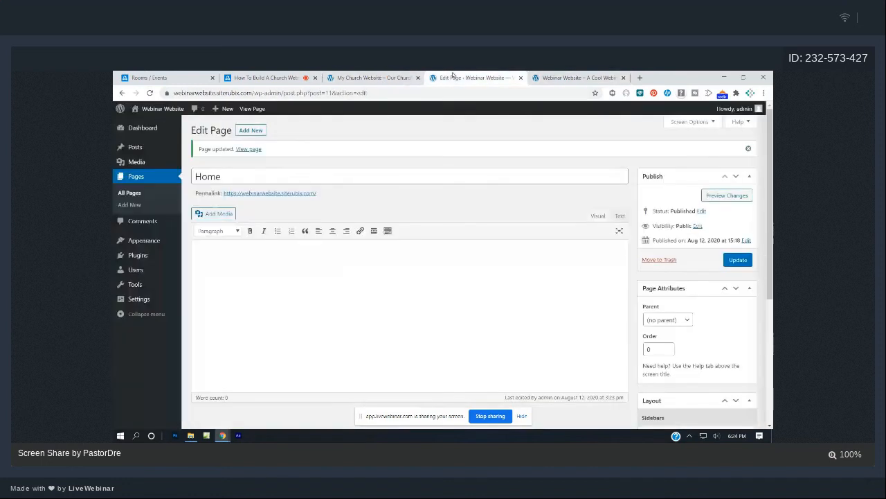
click(144, 128)
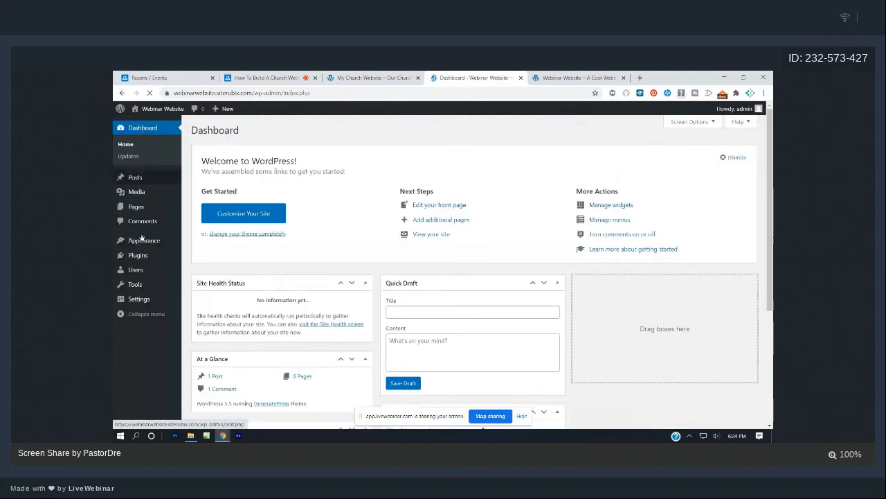
Go through Settings and General to reach the Writing settings page.
click(138, 298)
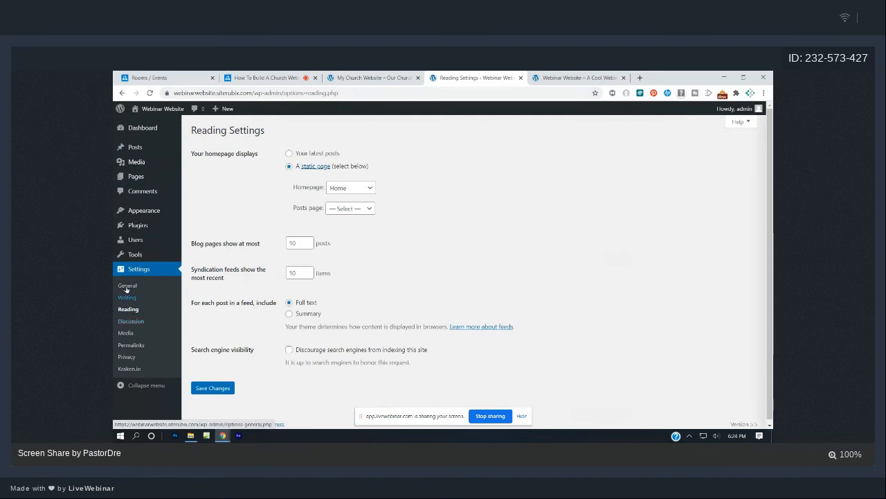
click(127, 285)
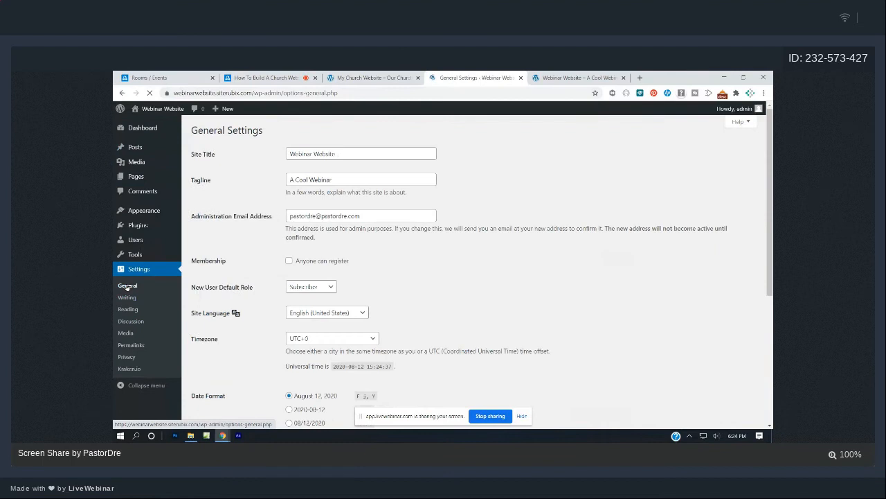
click(125, 297)
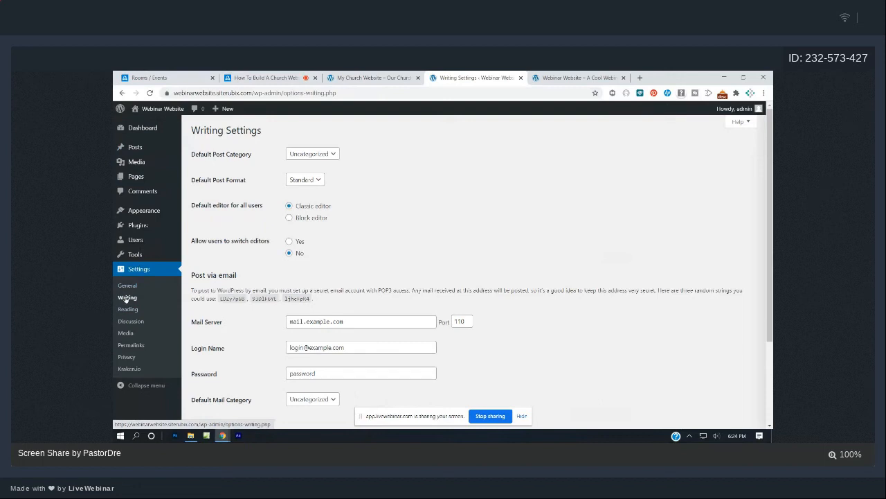
Make Block editor the default for all users, allow editor switching, and save the writing settings.
click(289, 218)
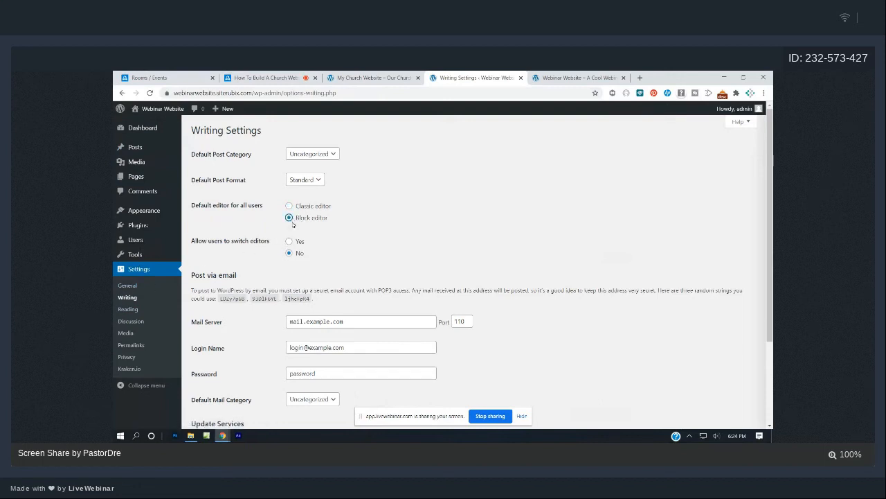
click(289, 242)
scroll(299, 242, down, 3)
click(213, 385)
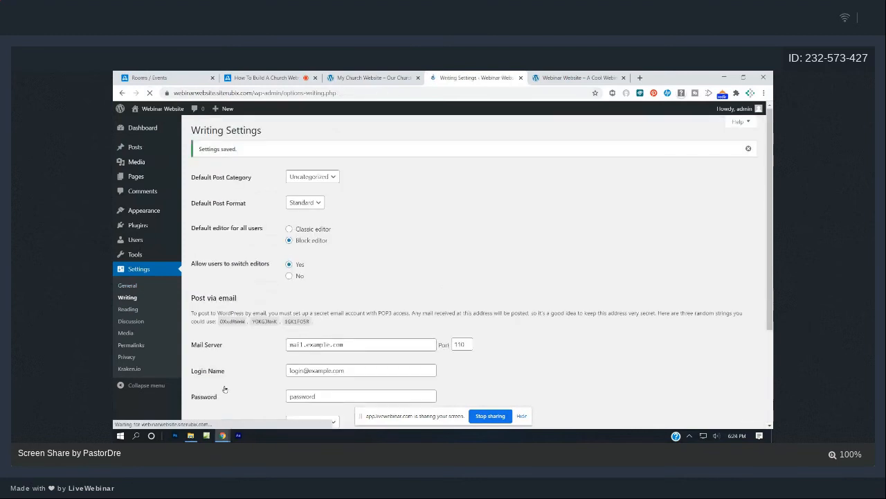
Compare the live site with the reference church homepage's welcome section, then open the Pages list.
click(549, 80)
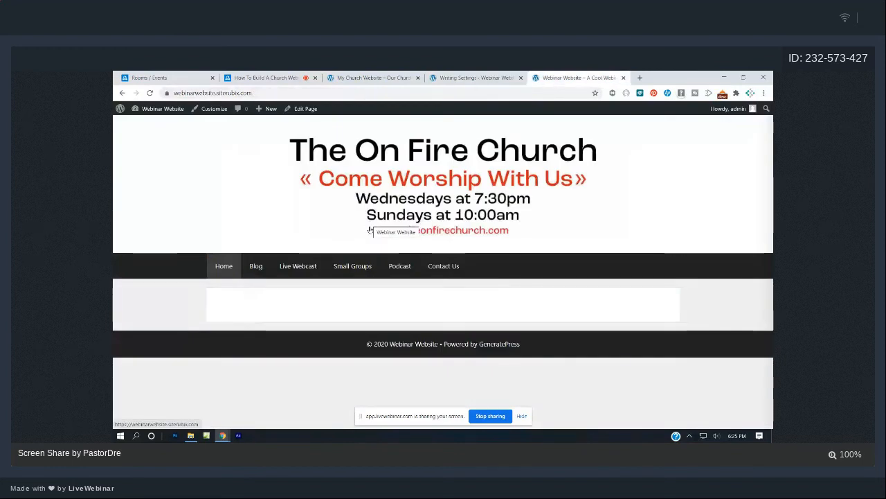
click(378, 76)
scroll(495, 241, down, 2)
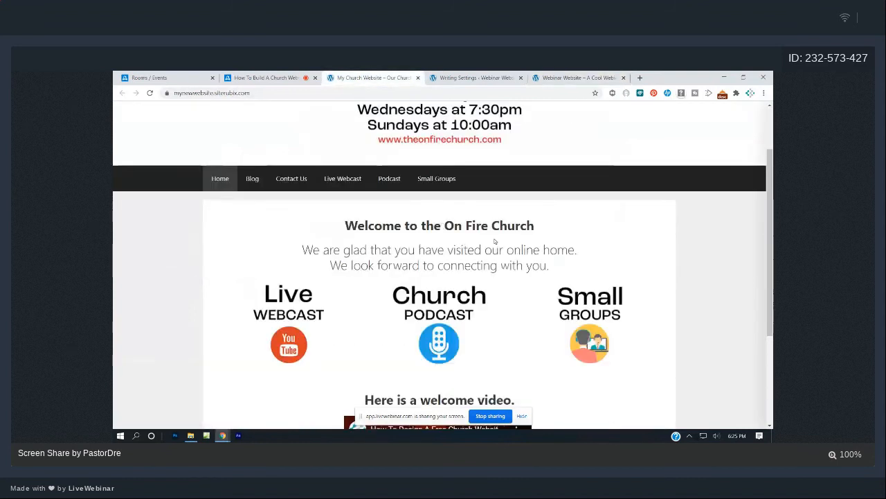
scroll(496, 241, up, 2)
click(578, 76)
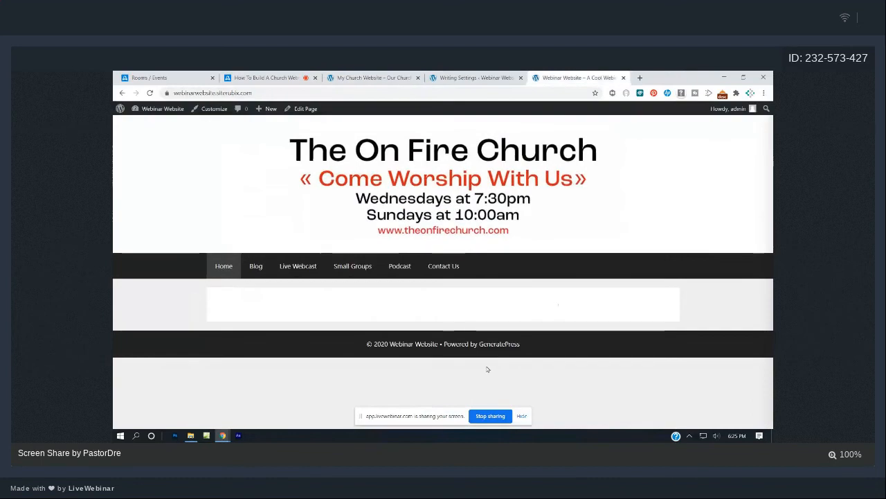
click(393, 80)
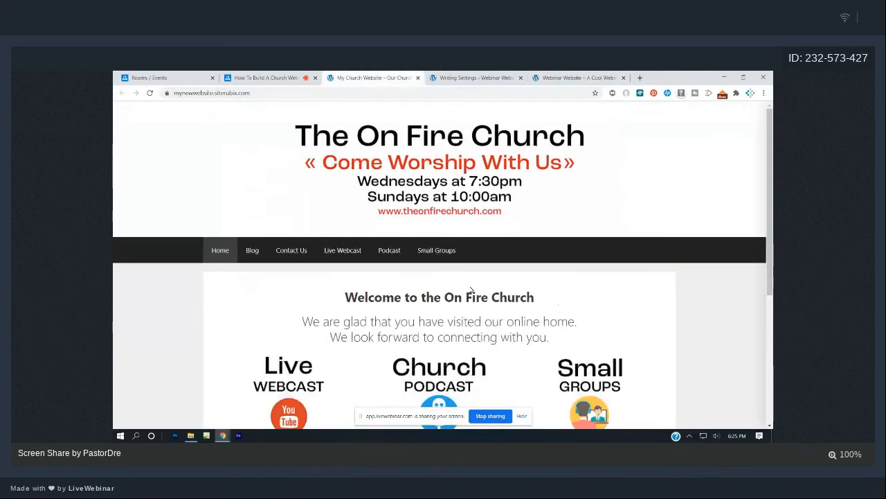
click(439, 77)
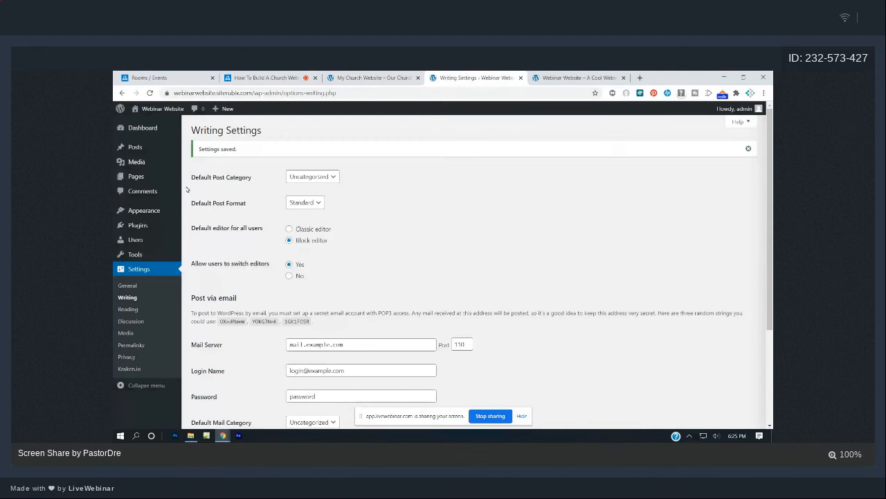
click(139, 179)
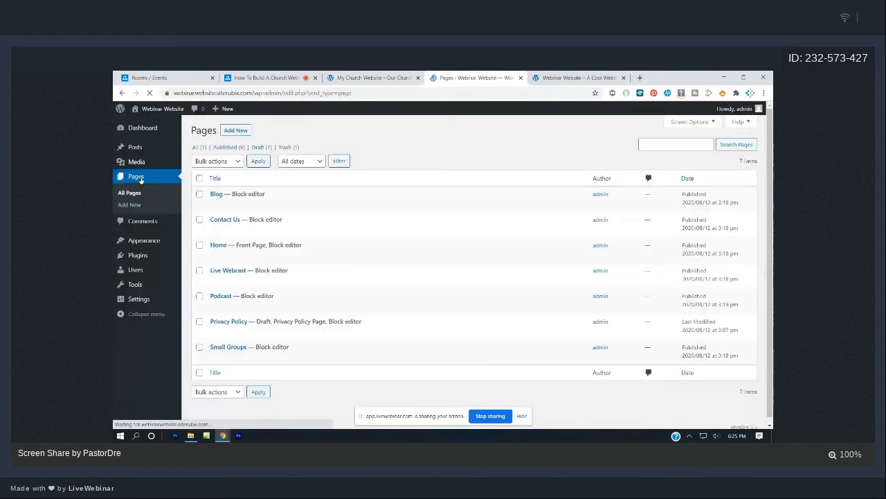
Edit the Home row from the Pages list using the block editor.
mouse_move(222, 247)
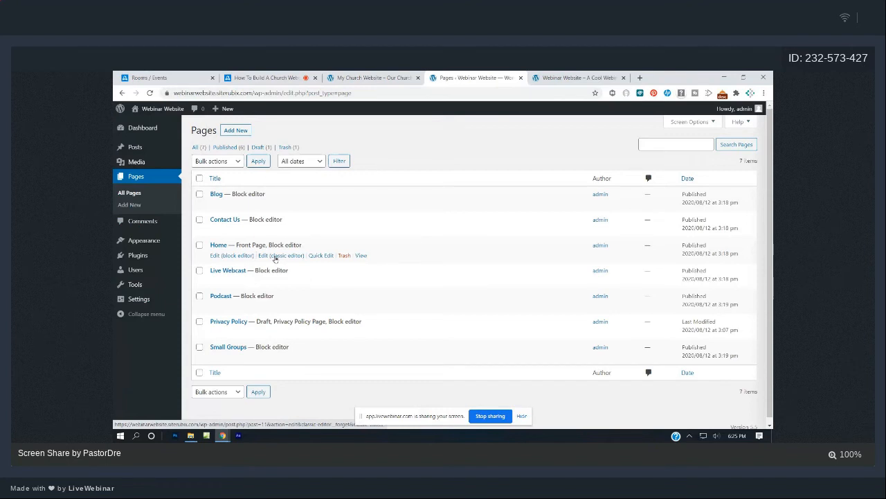
click(223, 255)
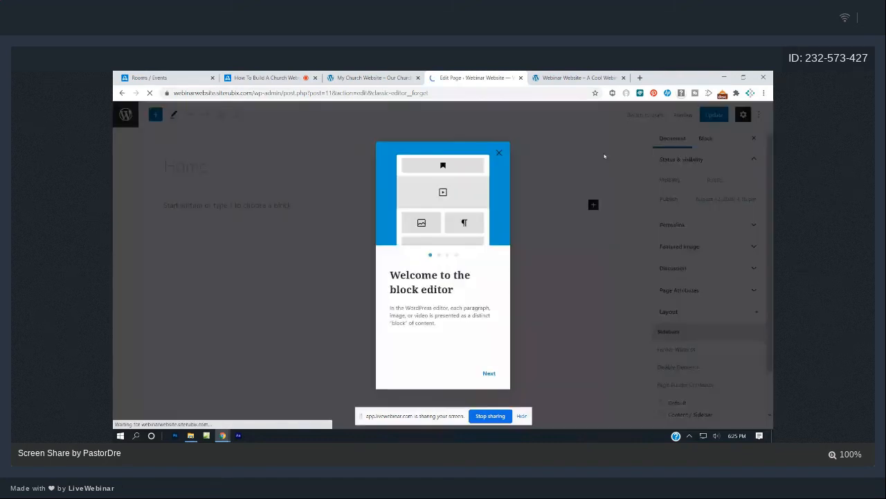
Dismiss the editor guide and copy 'Welcome to the On Fire Church' from the reference site.
click(499, 152)
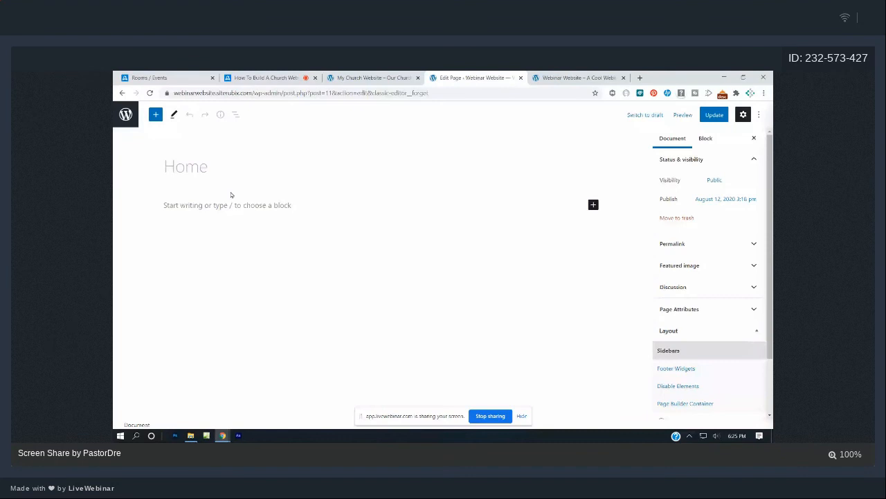
click(372, 78)
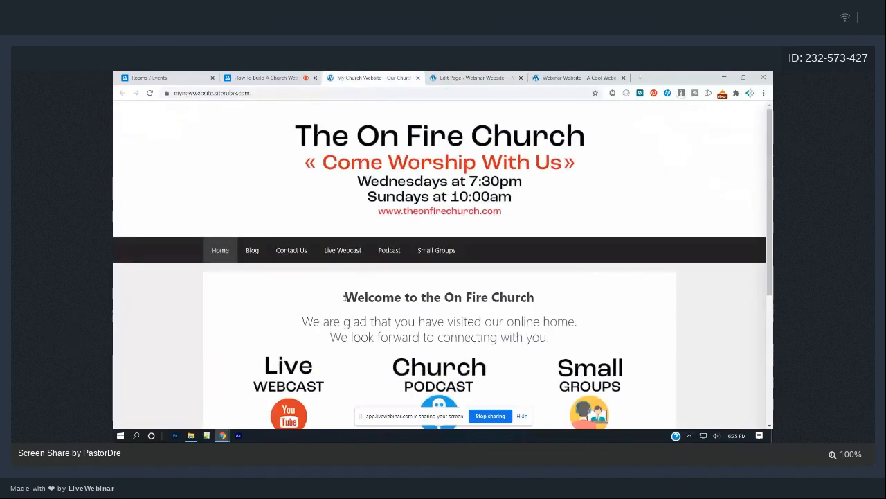
drag(344, 298, 532, 303)
key(ctrl+c)
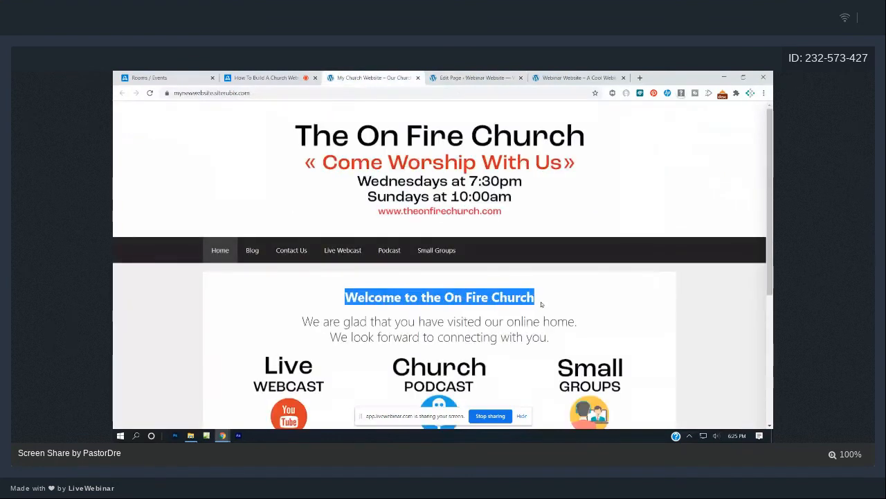
click(474, 78)
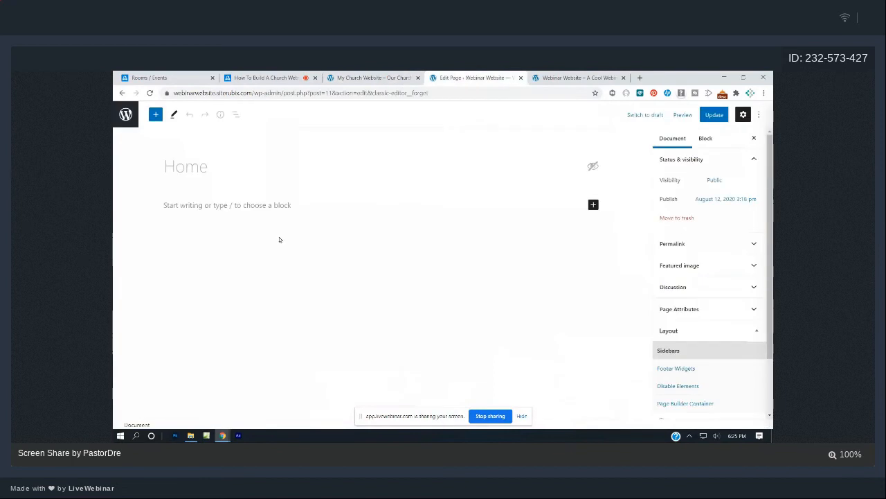
Paste 'Welcome to the On Fire Church' into the empty paragraph, update the page, and view it live.
click(177, 202)
text(hi)
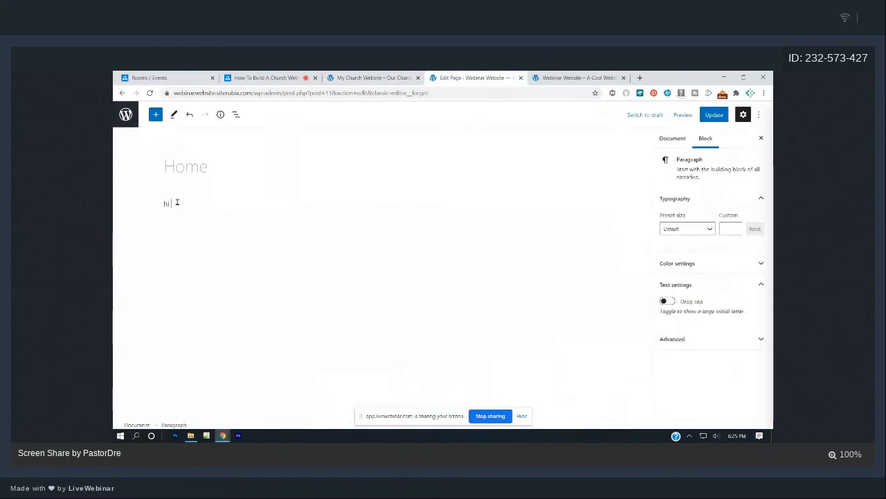
text( there)
key(BackSpace)
key(BackSpace)
key(ctrl+v)
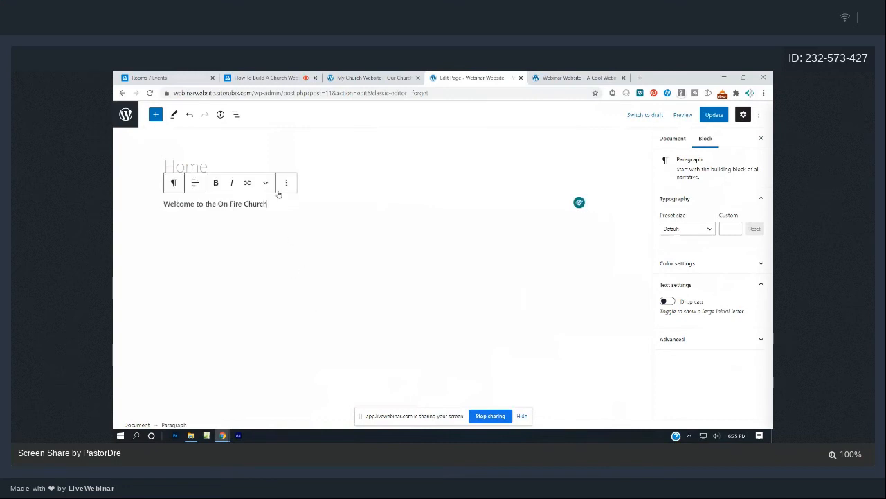
click(713, 114)
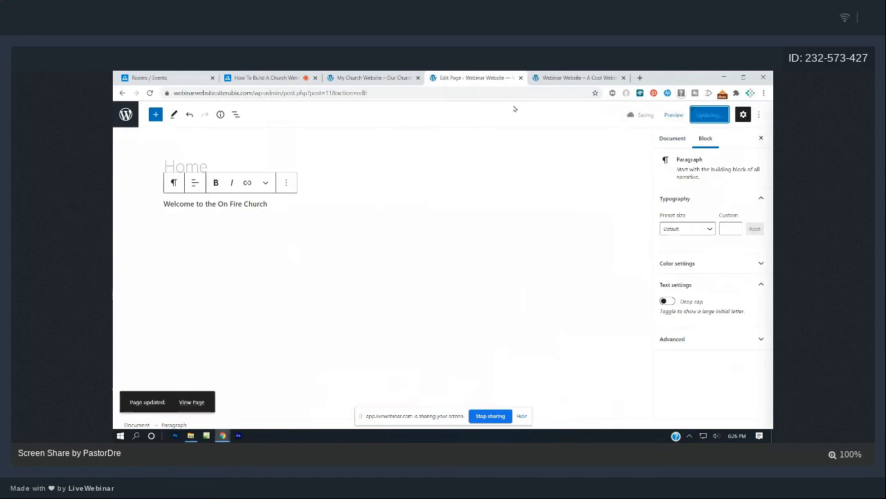
click(557, 76)
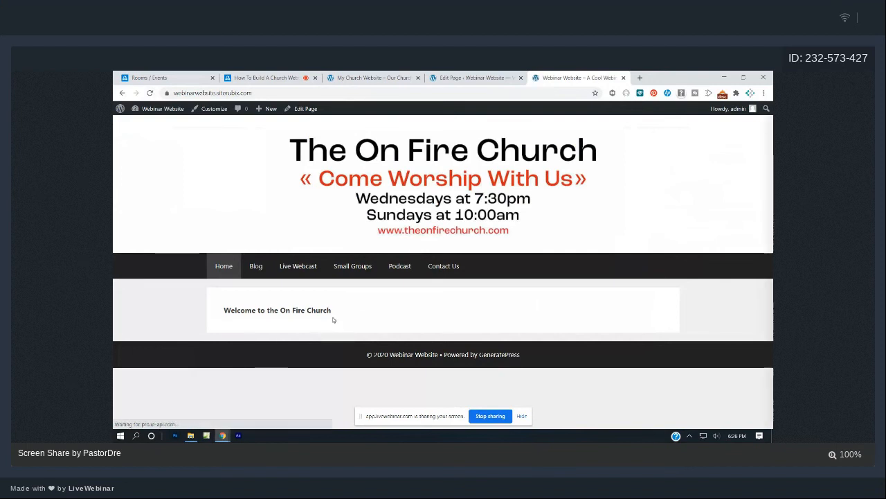
Remove bold from the welcome paragraph and centre it.
click(453, 78)
triple_click(232, 203)
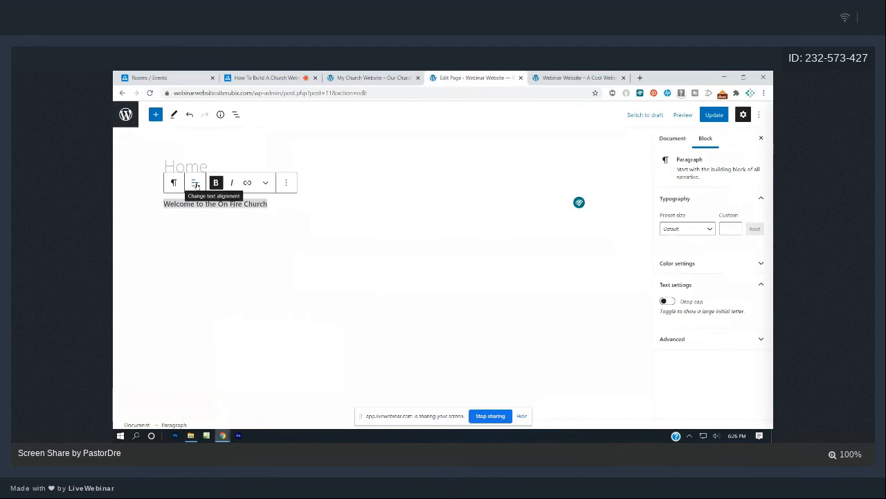
click(216, 183)
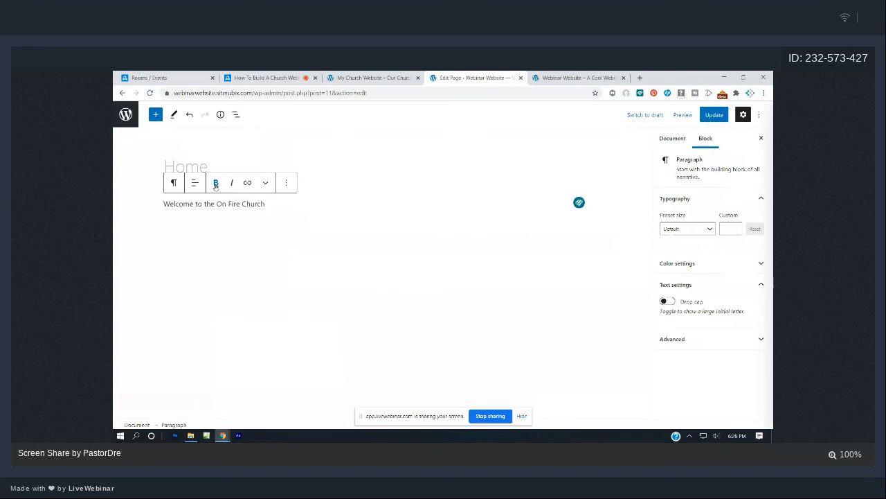
click(196, 182)
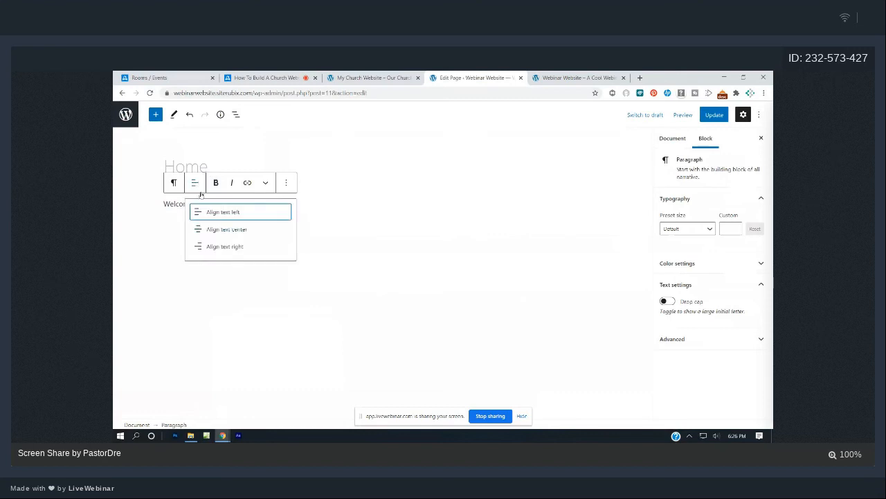
click(221, 229)
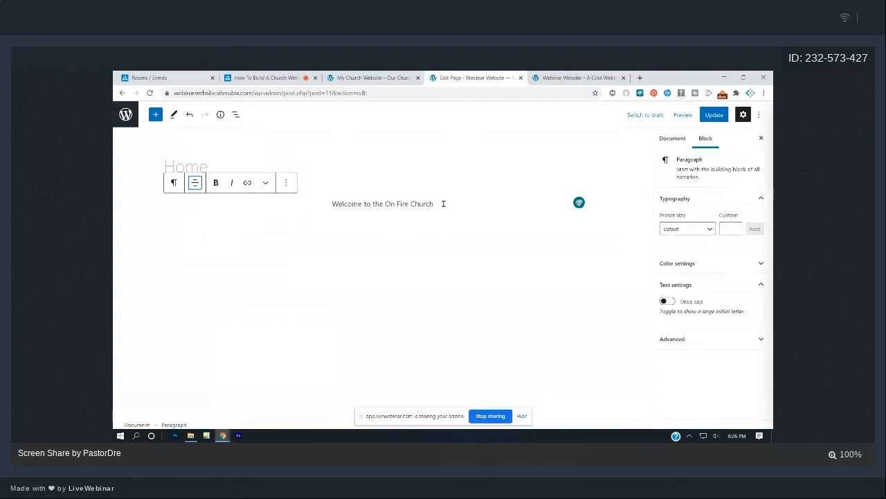
drag(443, 202, 331, 202)
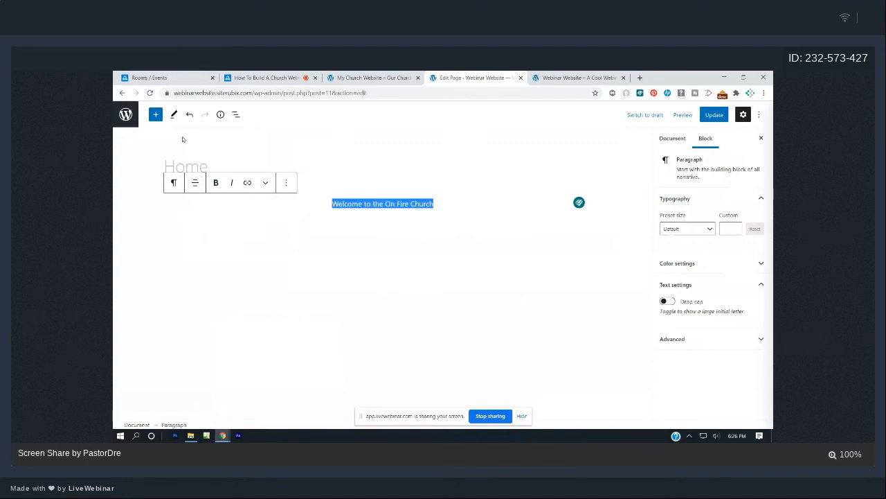
Insert a separate H1 heading block below the paragraph, then delete it while it is still empty.
click(155, 115)
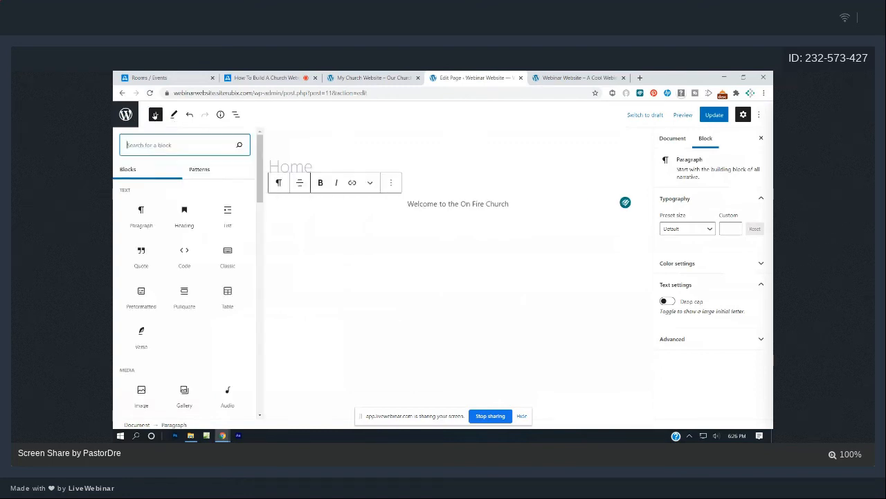
click(185, 211)
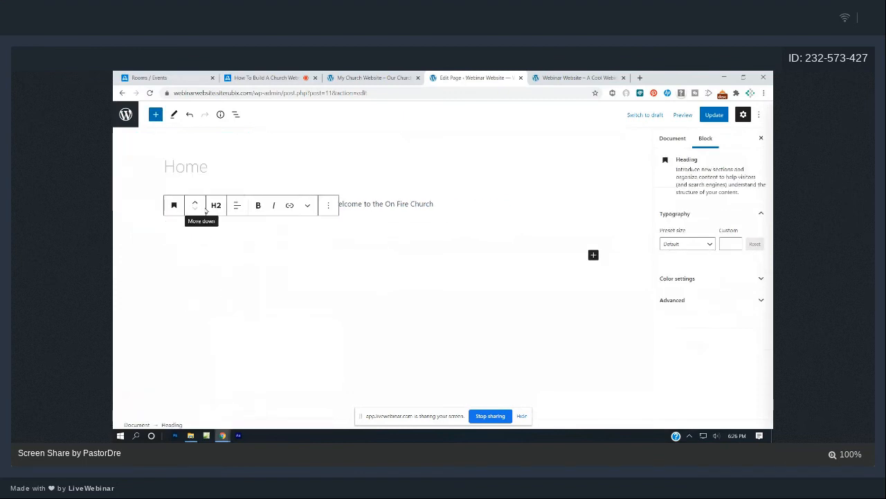
click(216, 207)
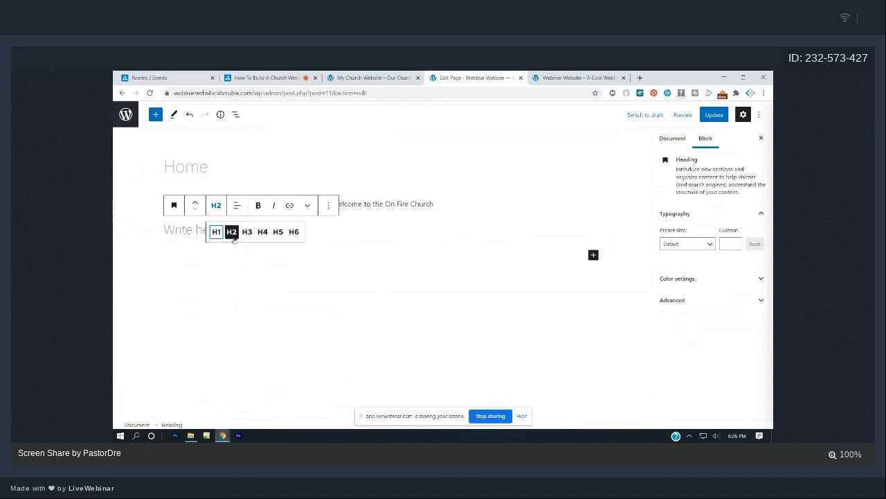
click(217, 232)
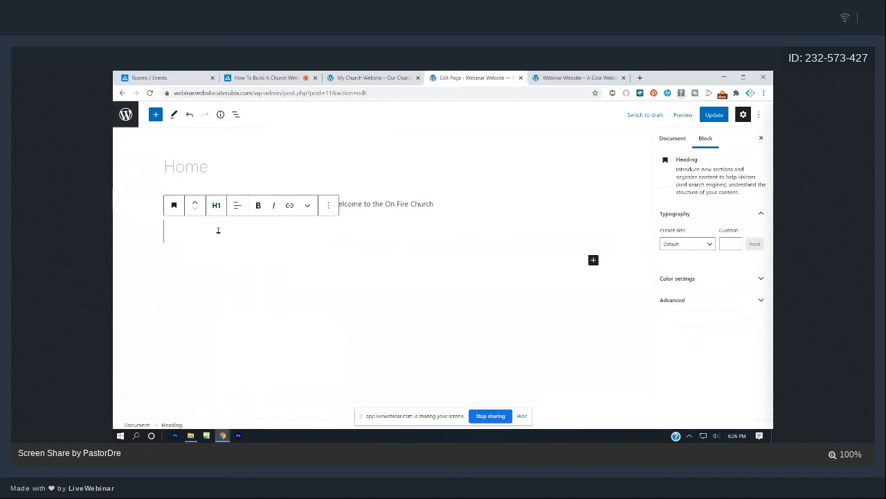
click(375, 226)
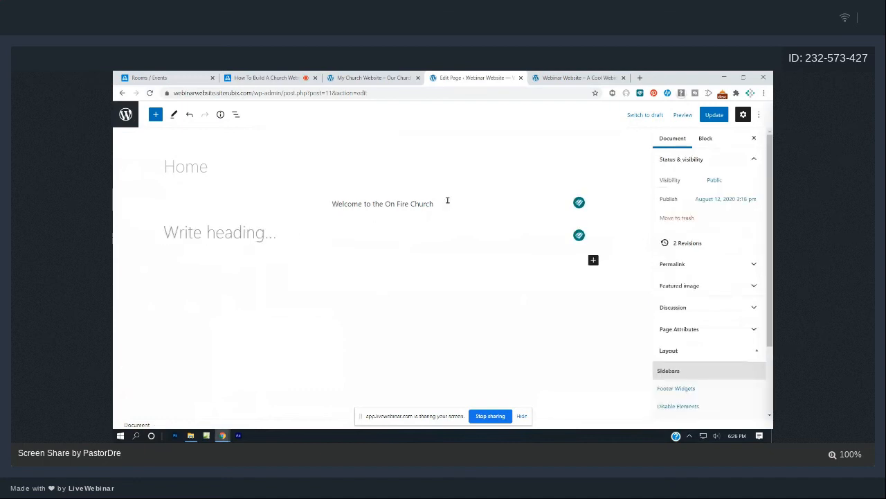
click(261, 231)
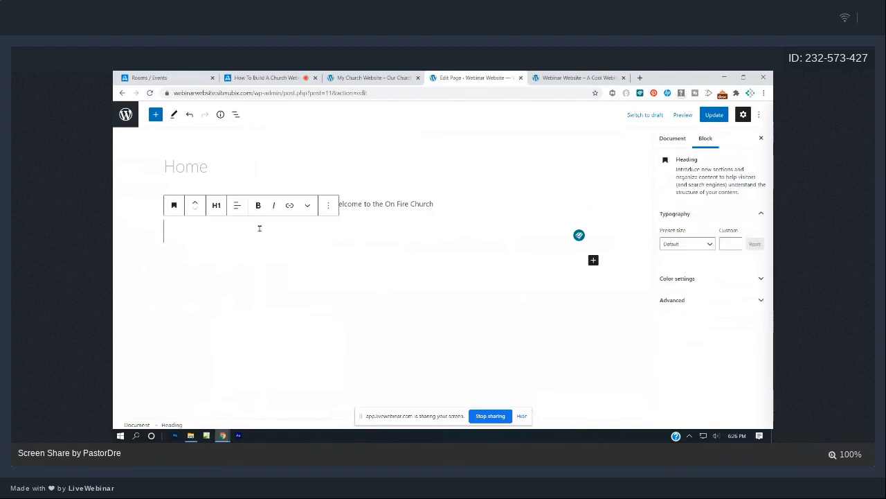
click(329, 205)
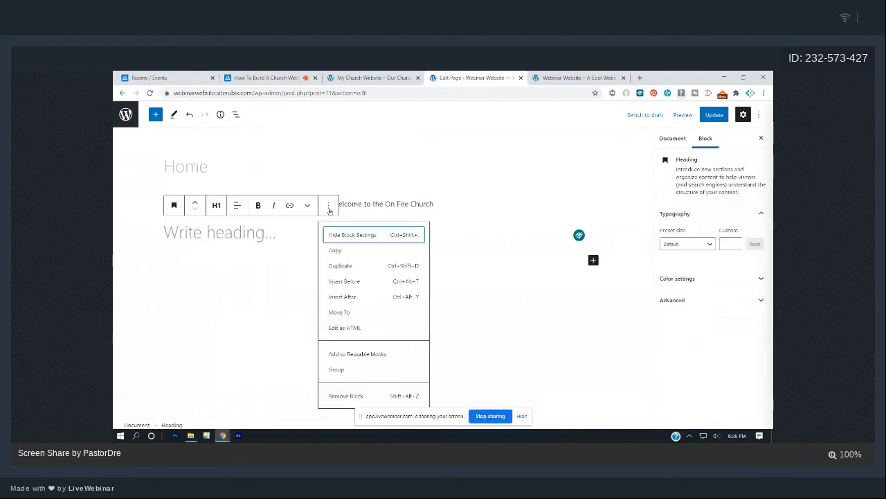
click(353, 395)
Convert the welcome line into a heading and set its level to H1 after trying H2 and H3.
drag(474, 208, 388, 203)
drag(328, 206, 446, 204)
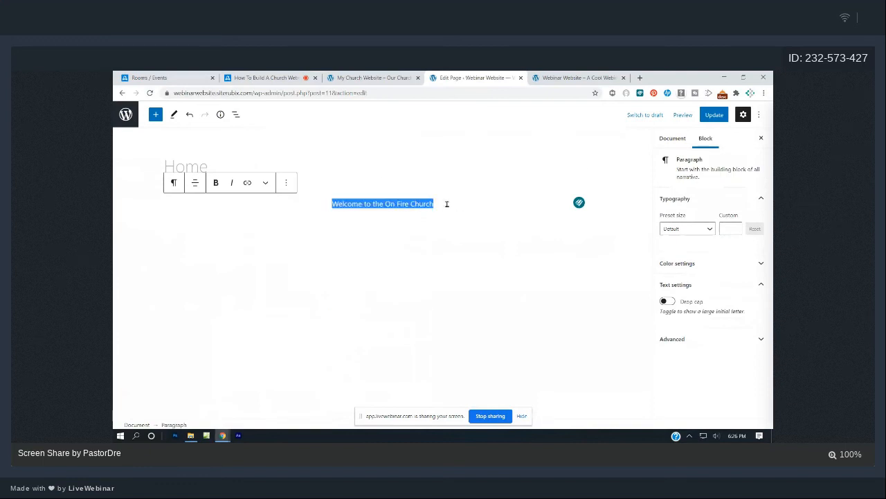
click(175, 184)
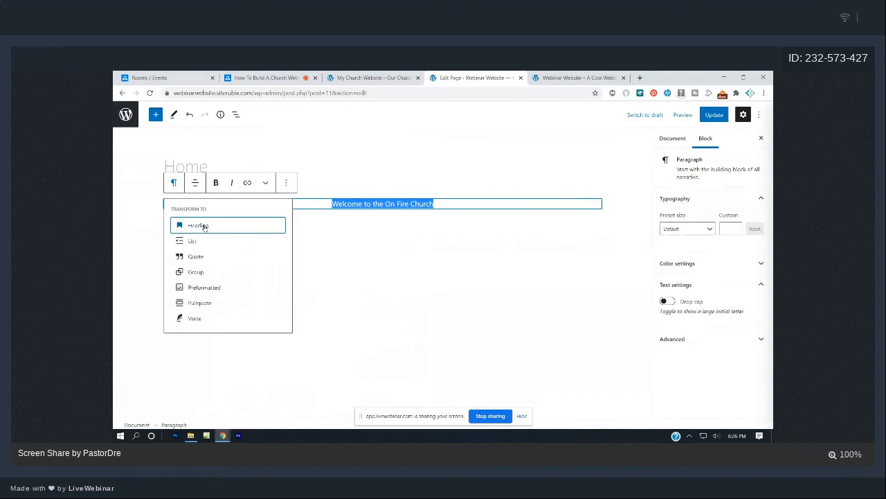
click(205, 227)
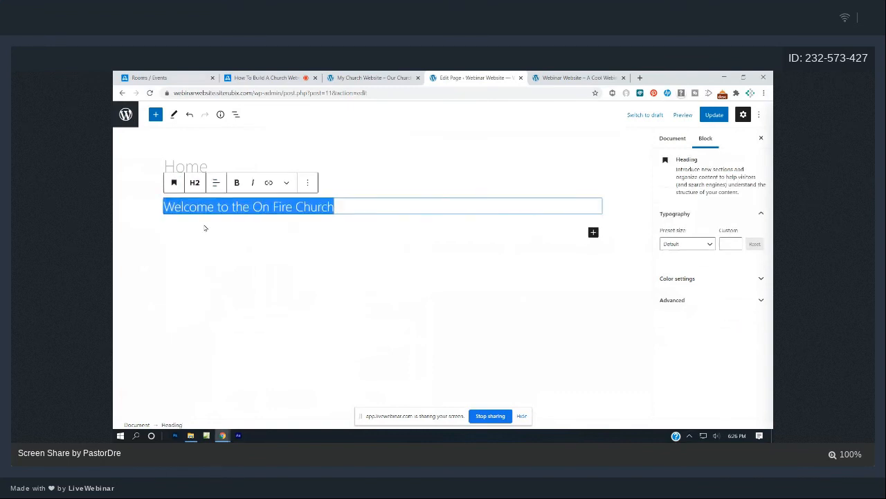
click(197, 184)
click(194, 207)
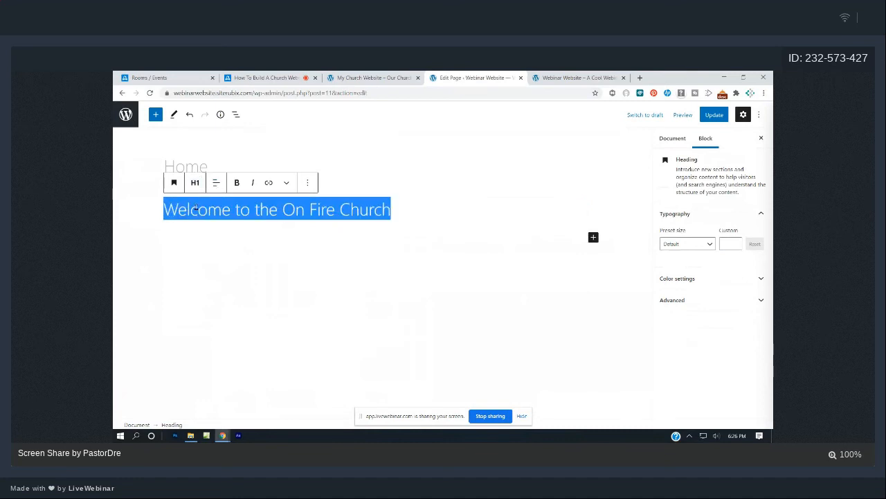
click(194, 182)
click(211, 209)
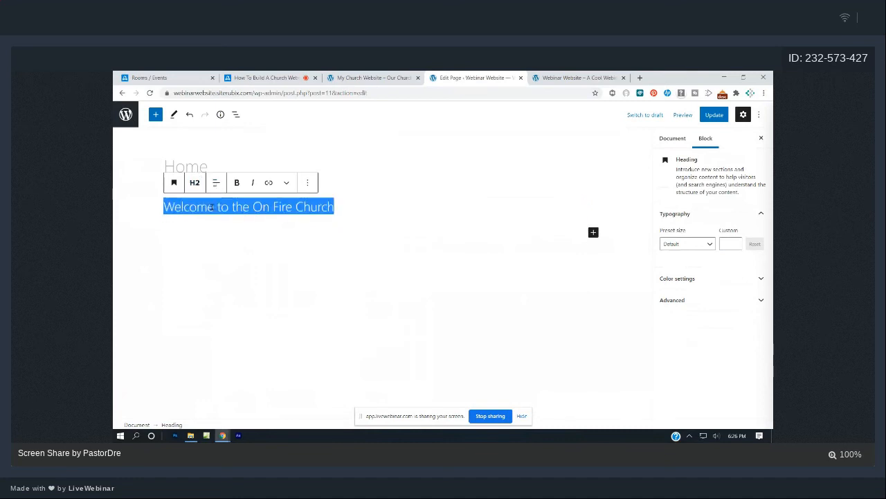
click(194, 190)
click(226, 209)
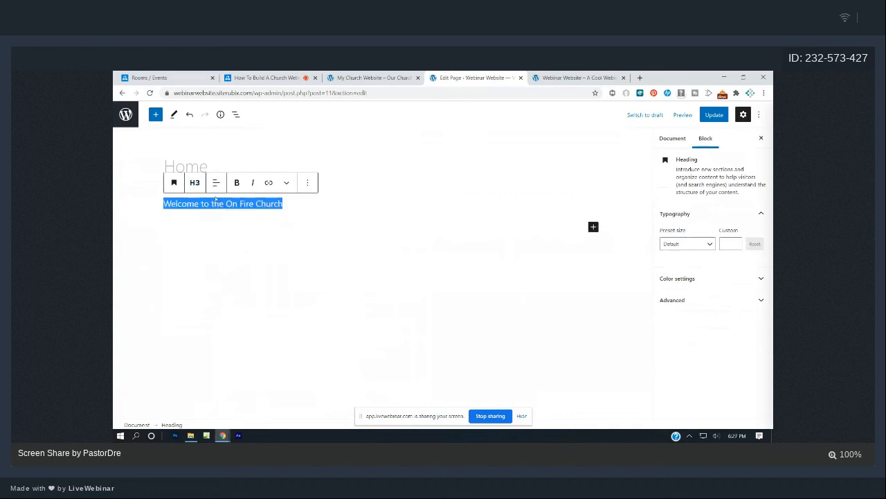
click(197, 186)
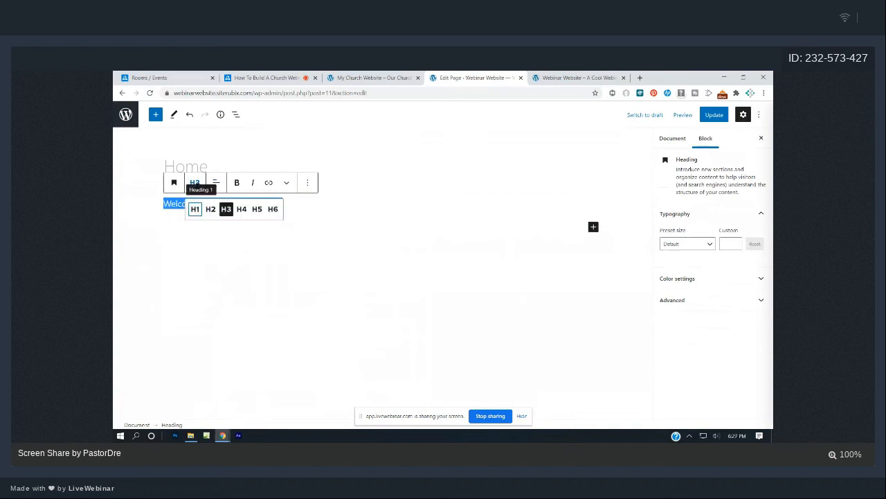
click(196, 209)
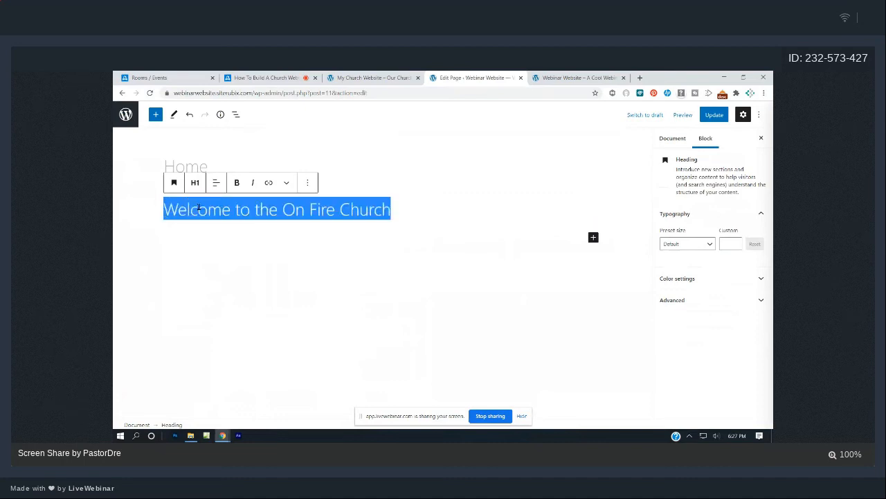
Make the H1 welcome heading bold and centred, add an empty paragraph below, and update.
click(236, 182)
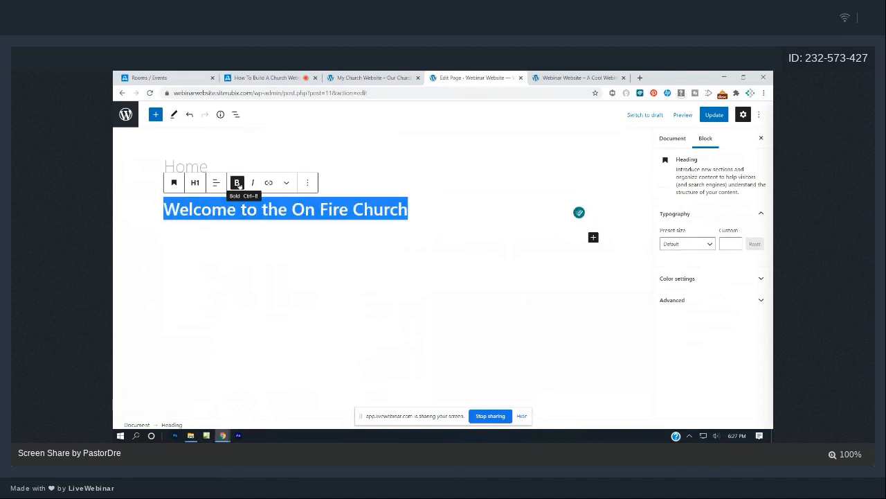
click(216, 184)
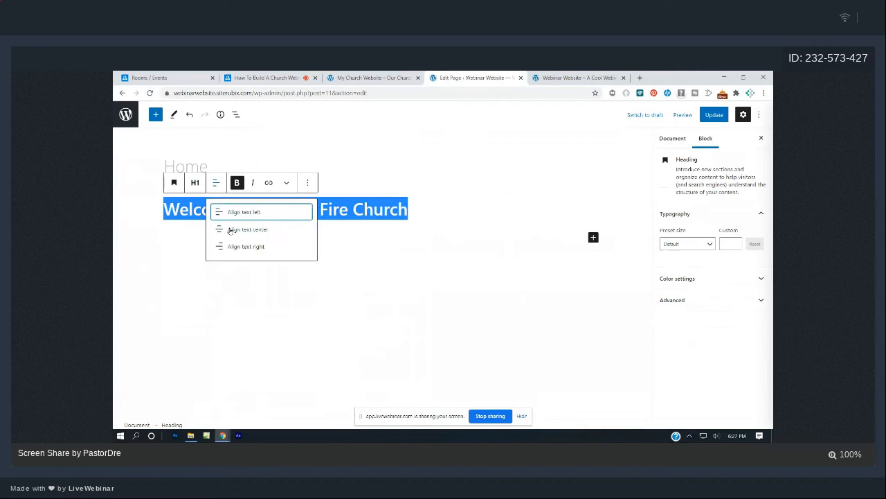
click(239, 229)
click(401, 267)
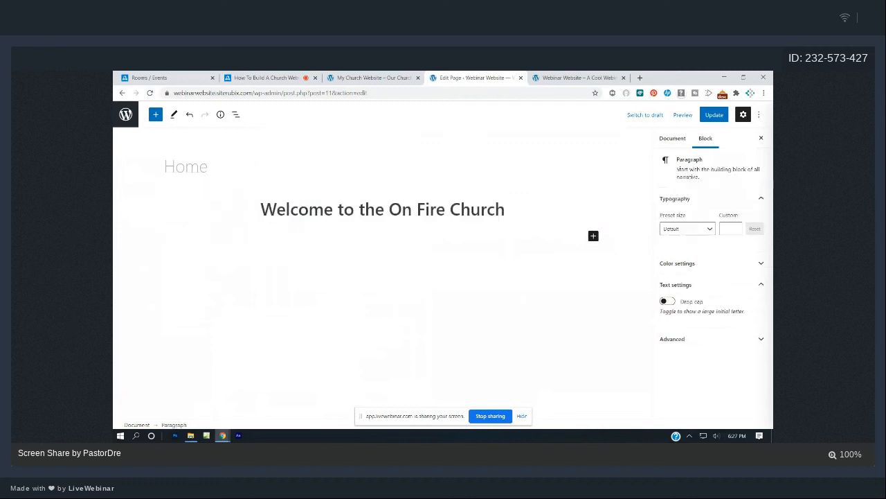
click(714, 115)
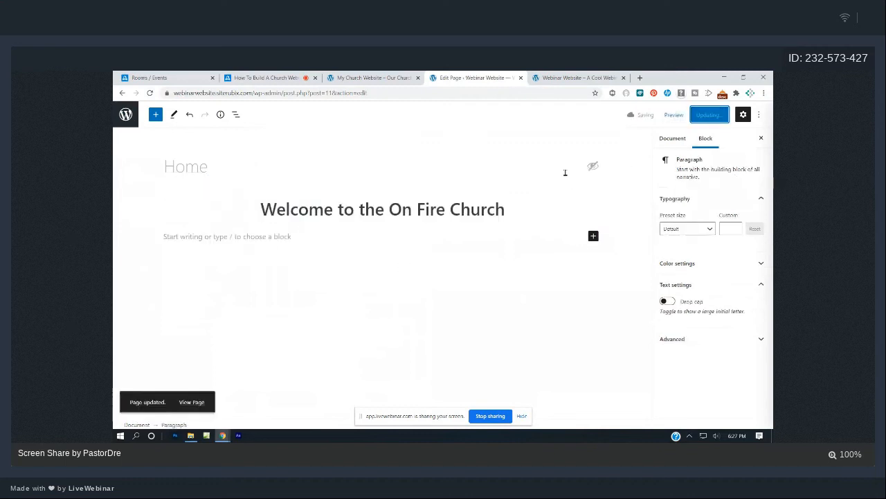
click(577, 79)
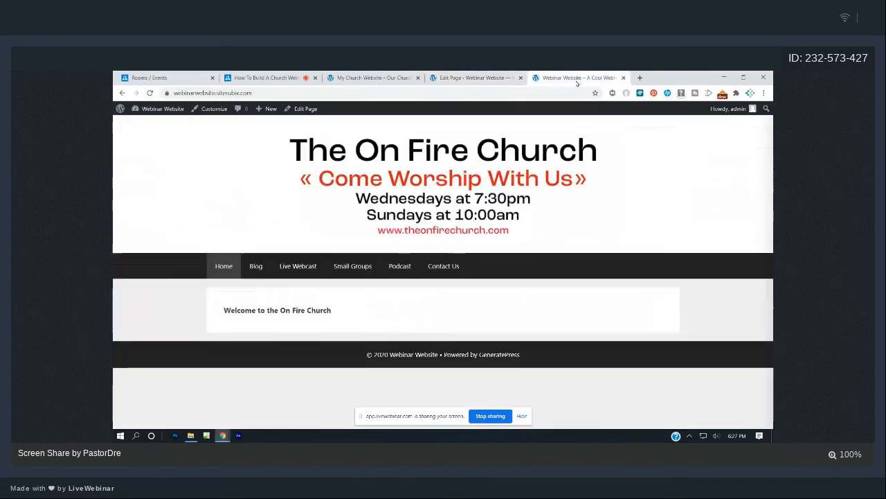
click(150, 93)
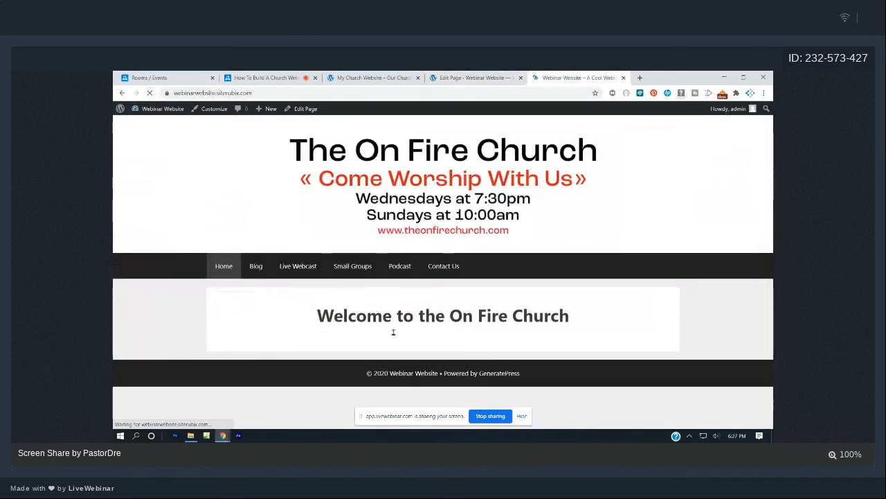
click(386, 75)
click(483, 326)
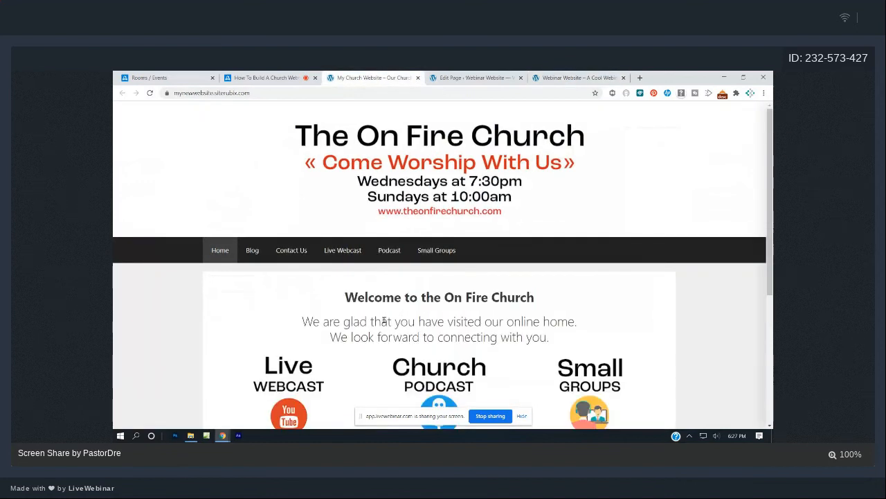
drag(302, 320, 549, 337)
key(ctrl+c)
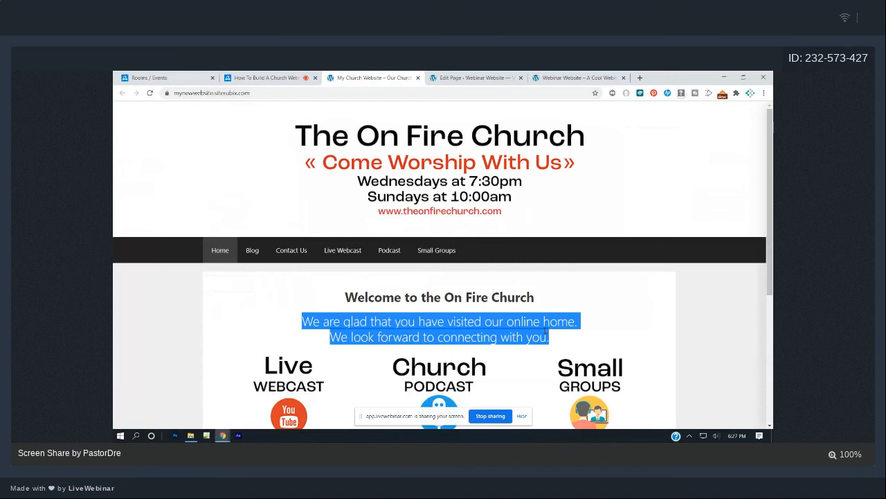
click(504, 77)
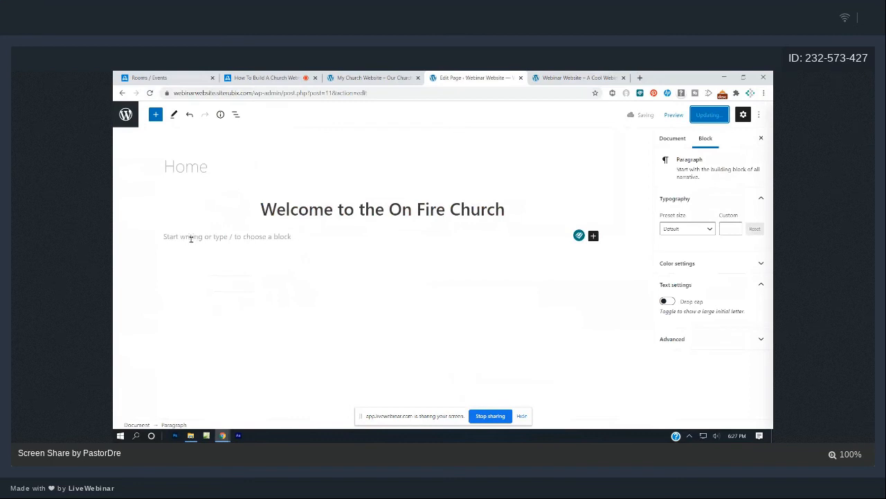
Type 'You can type anything' into the empty paragraph beneath the welcome heading.
click(215, 239)
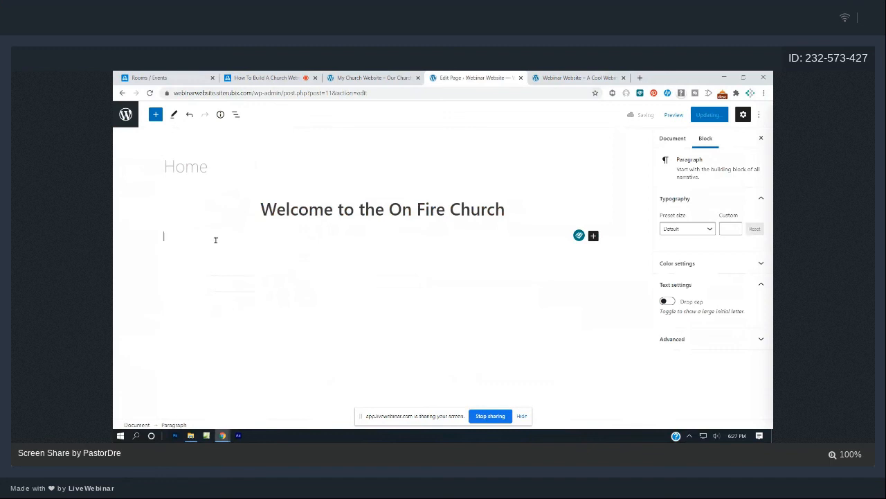
text(You can type anyt)
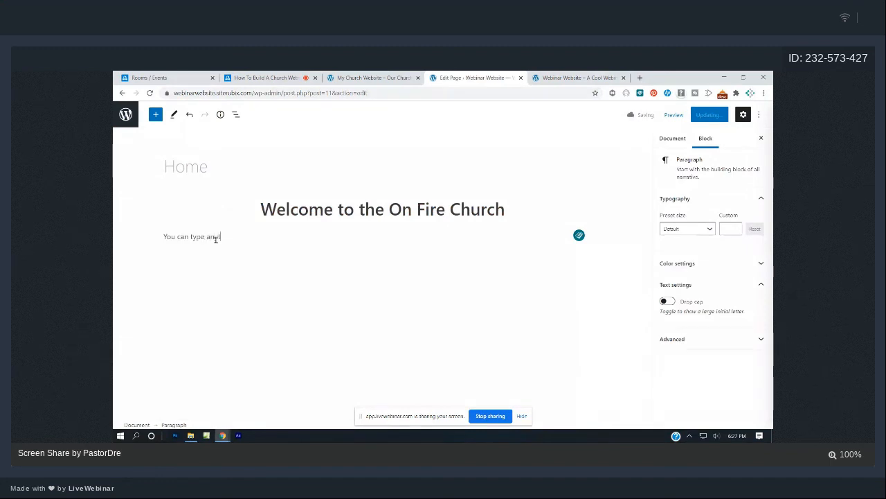
text(hing)
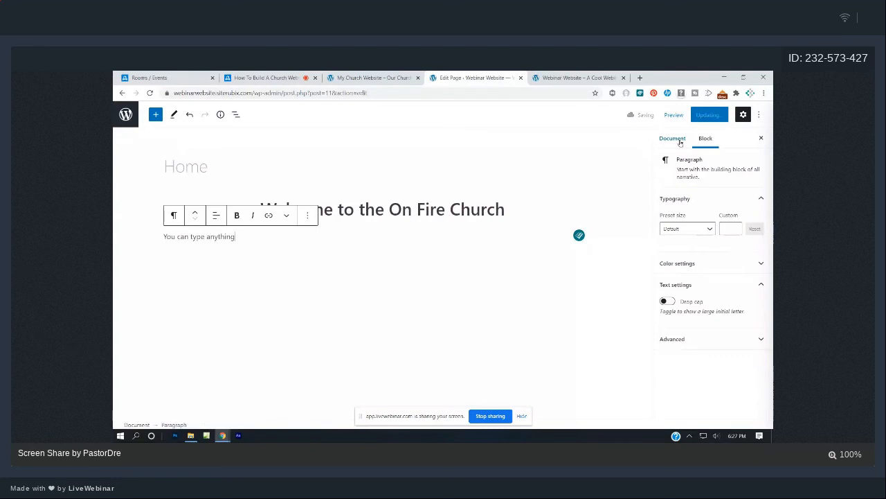
click(281, 245)
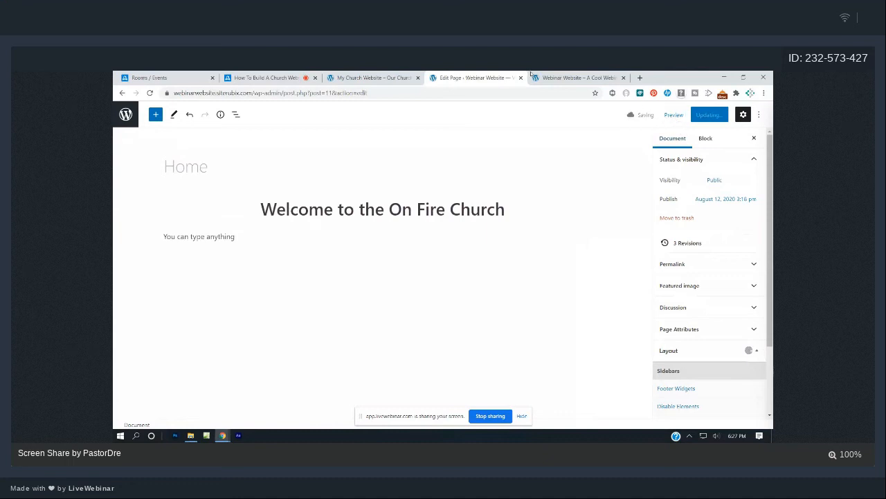
Update the Home page and reload the live site, comparing it with the reference church site.
click(584, 77)
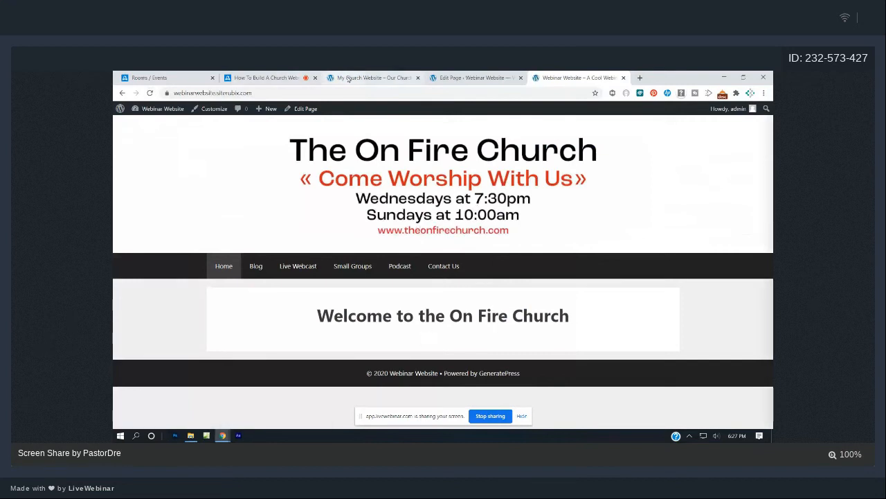
click(349, 78)
click(474, 77)
click(709, 114)
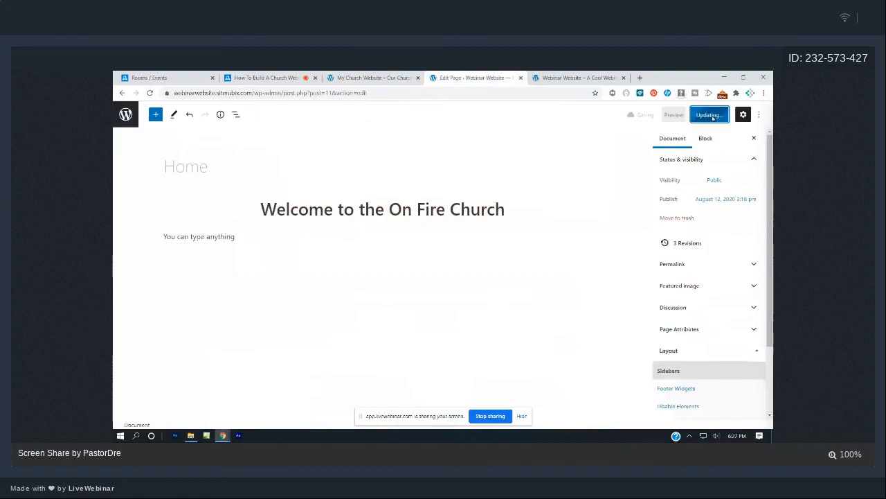
click(603, 75)
key(F5)
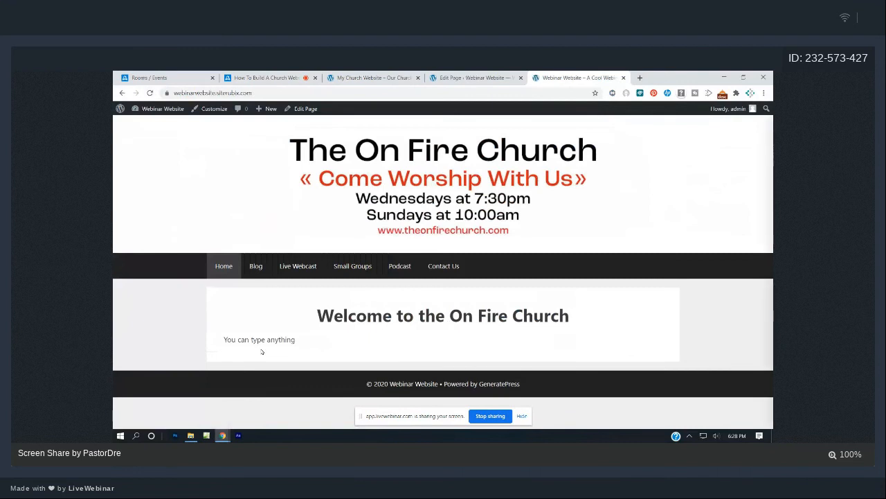
click(374, 77)
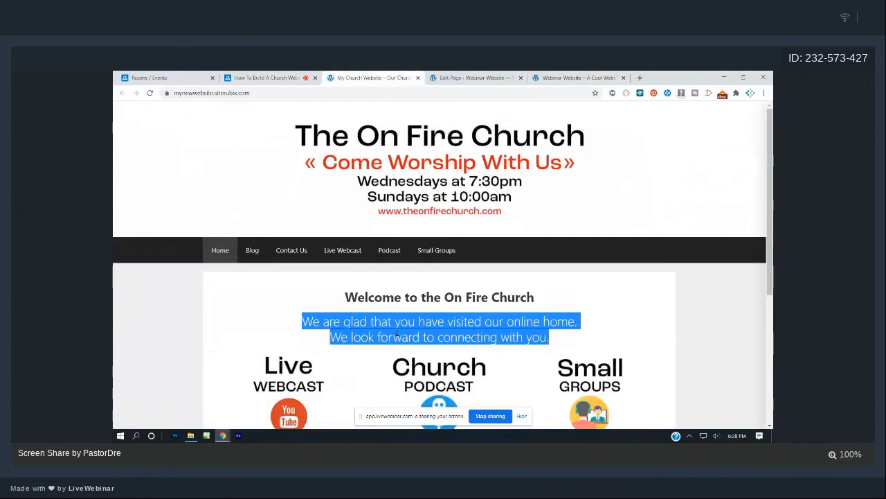
click(475, 78)
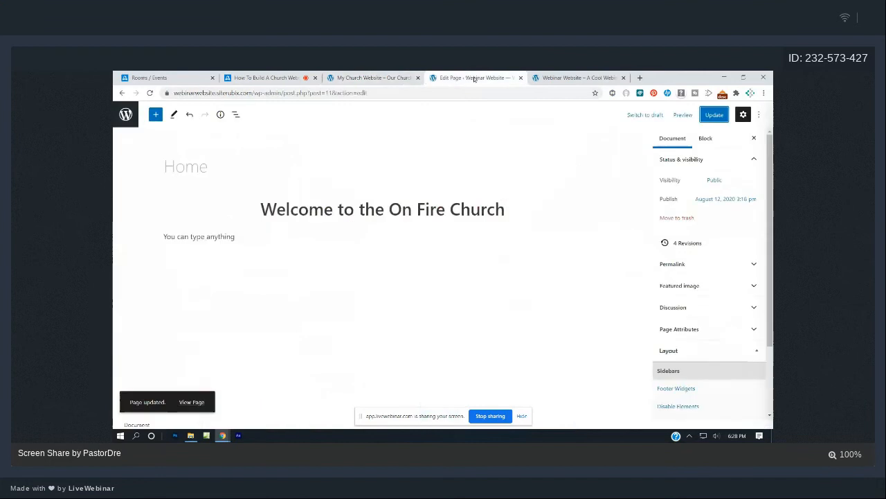
Replace 'You can type anything' with the pasted two-line welcome message, centre it, and save.
click(245, 239)
drag(246, 241, 171, 240)
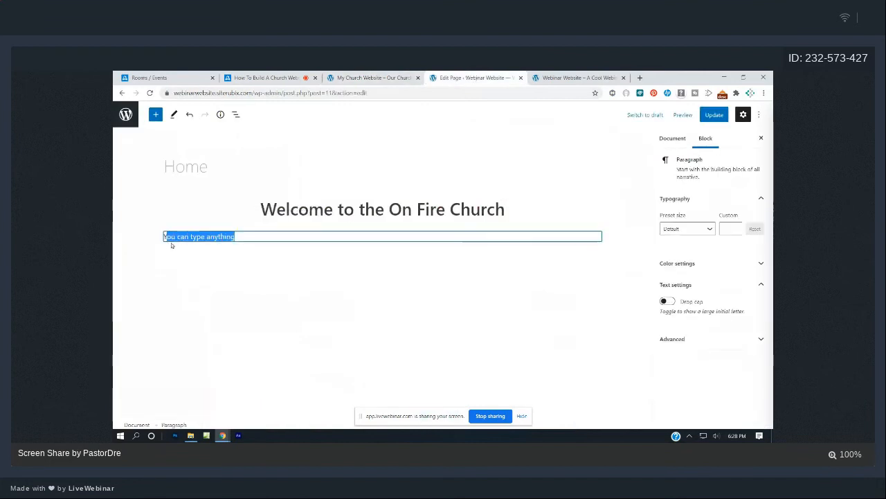
text(Y)
key(BackSpace)
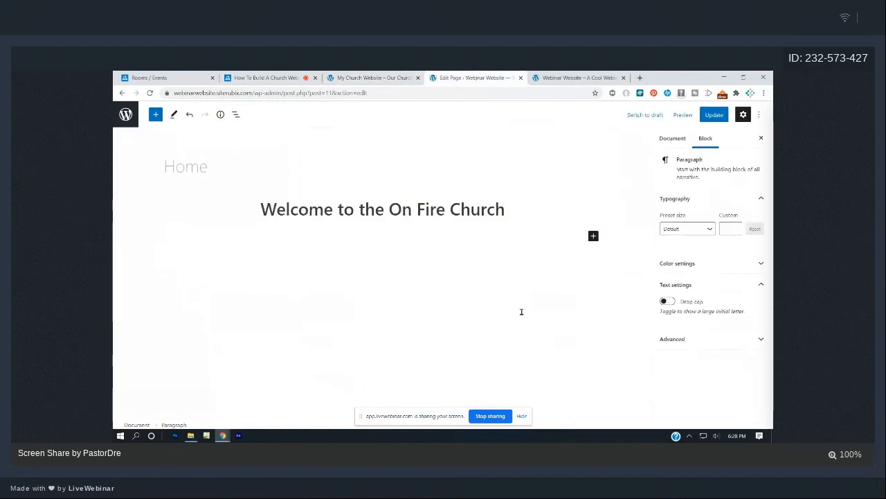
key(ctrl+v)
drag(391, 256, 161, 240)
click(232, 218)
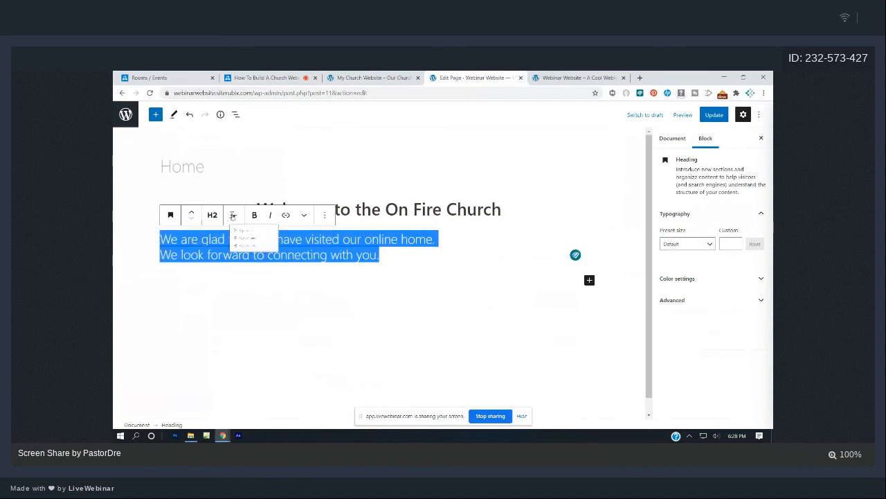
click(258, 264)
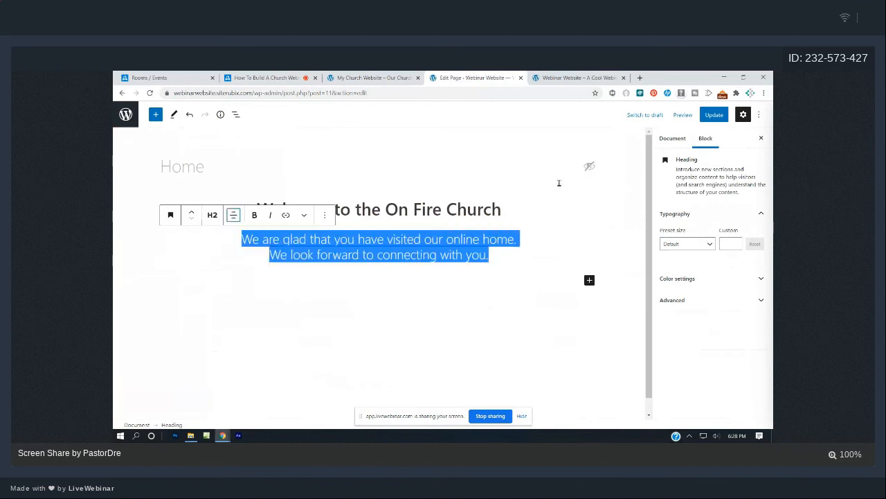
click(586, 163)
key(ctrl+s)
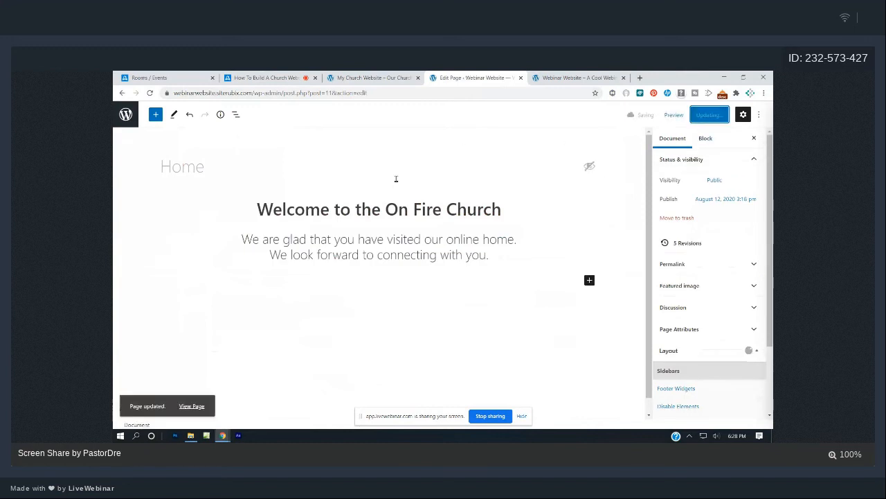
Reload the live site, compare it with the reference church site, then return to the Pages list.
click(548, 76)
key(F5)
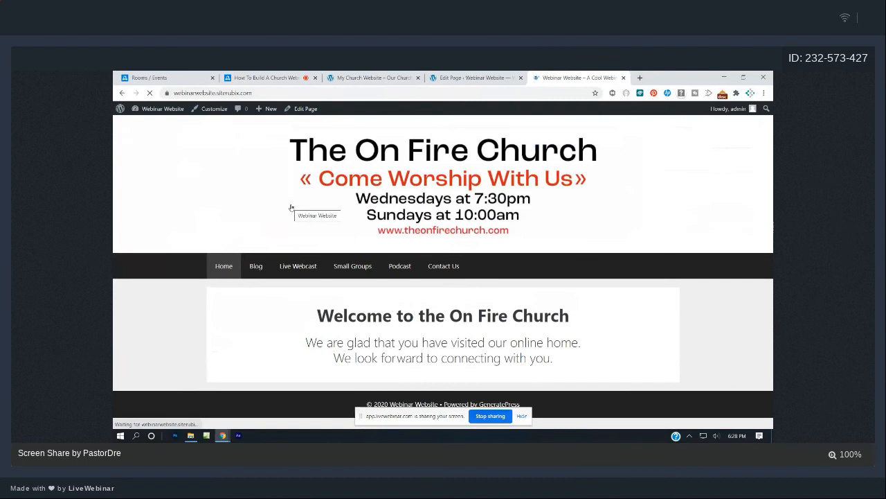
click(388, 76)
click(482, 311)
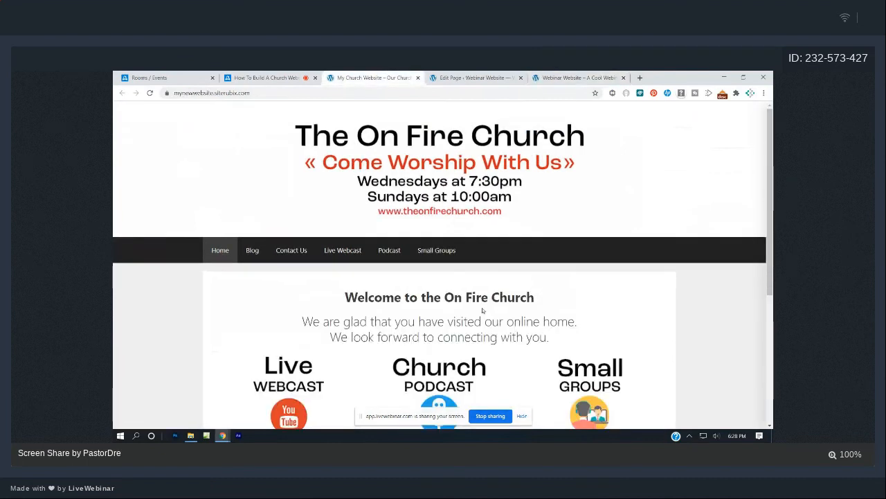
scroll(483, 311, down, 3)
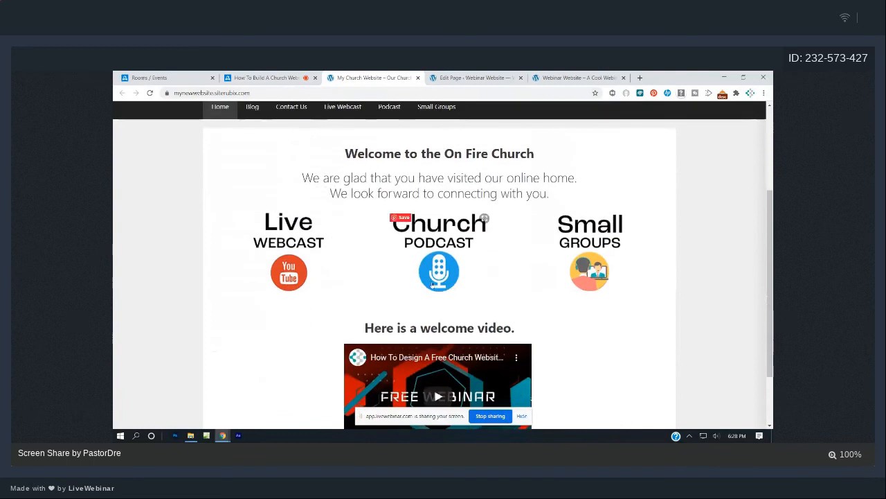
click(544, 77)
click(473, 77)
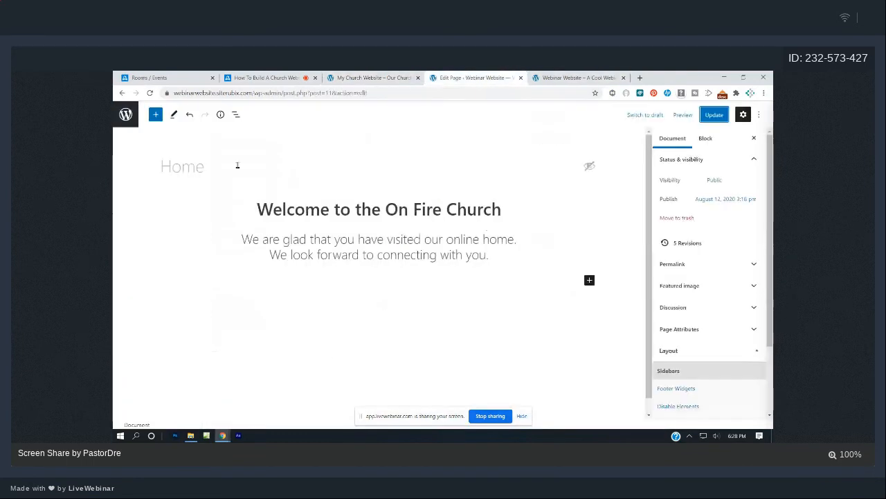
click(126, 114)
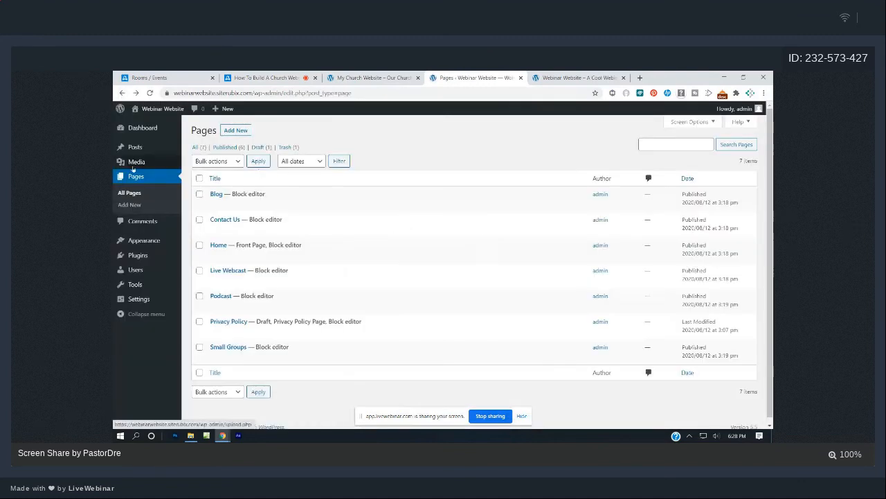
From All Pages, open the Home page of the Webinar Website in the block editor.
click(136, 177)
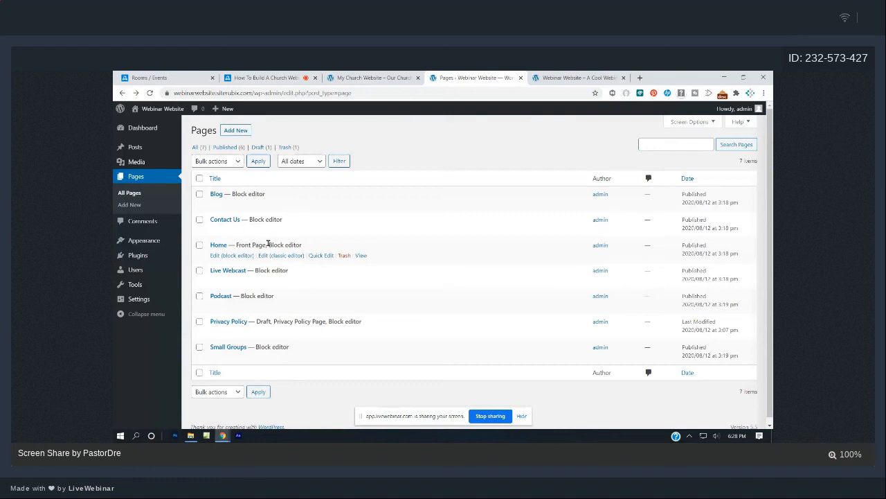
click(228, 257)
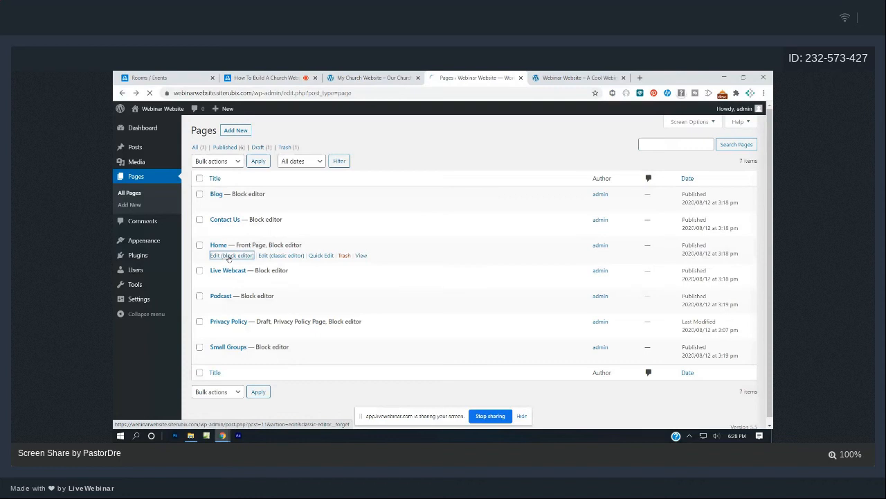
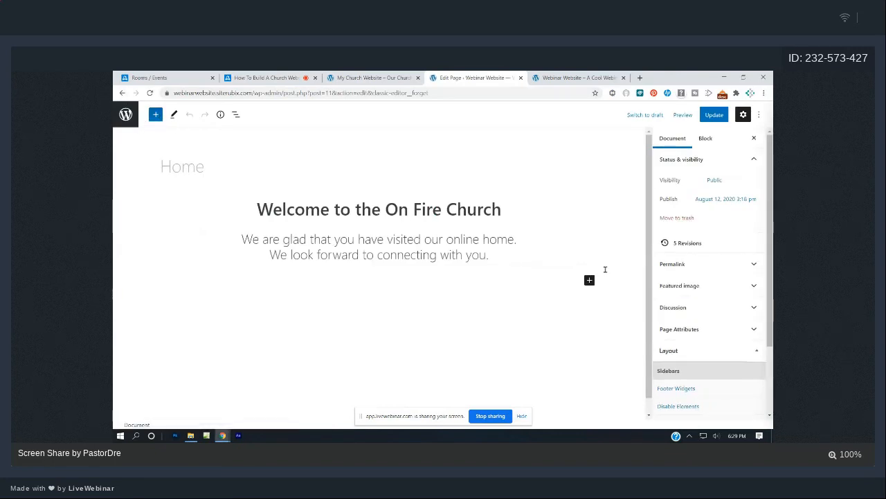
Insert a Columns block with the 33/33/33 three-column variation below the welcome text.
click(156, 115)
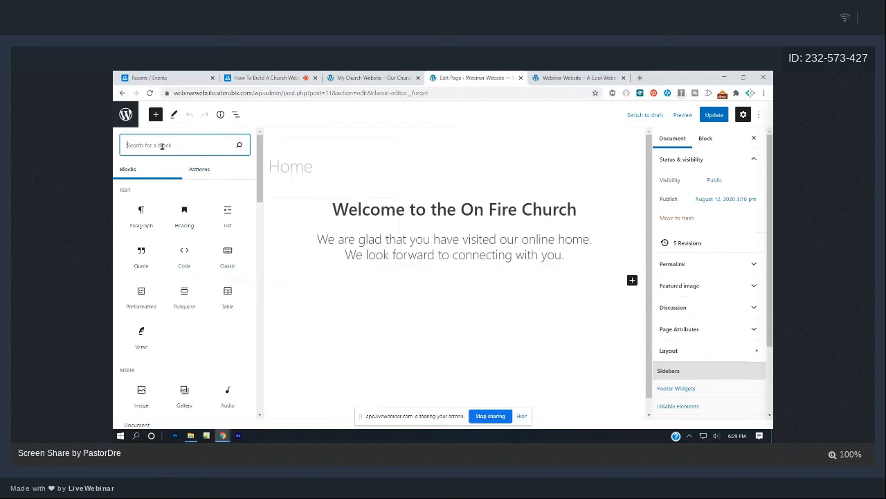
text(colu)
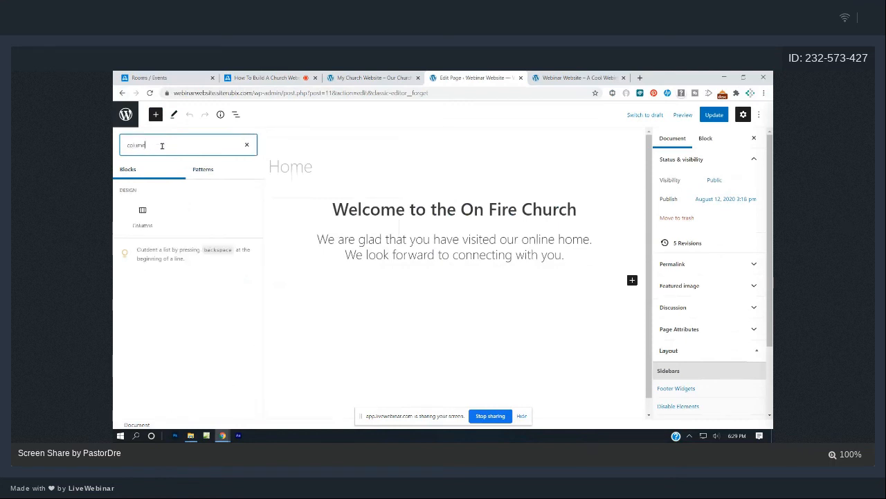
text(mn)
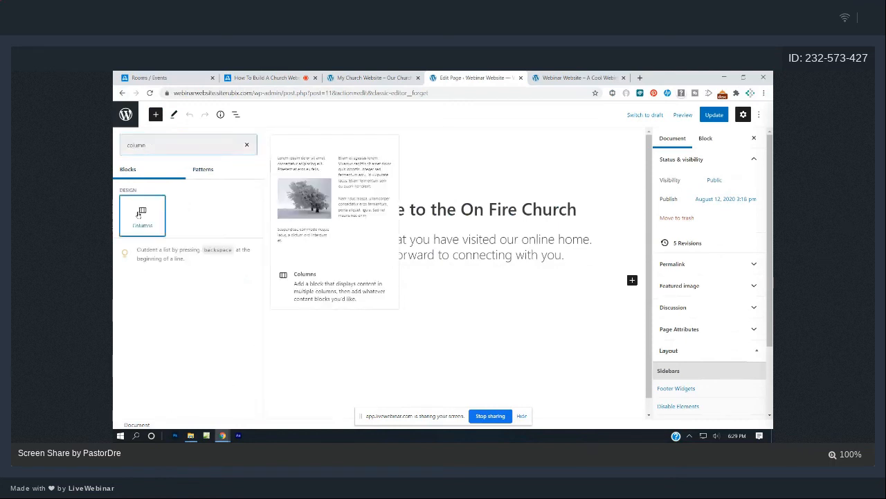
click(142, 214)
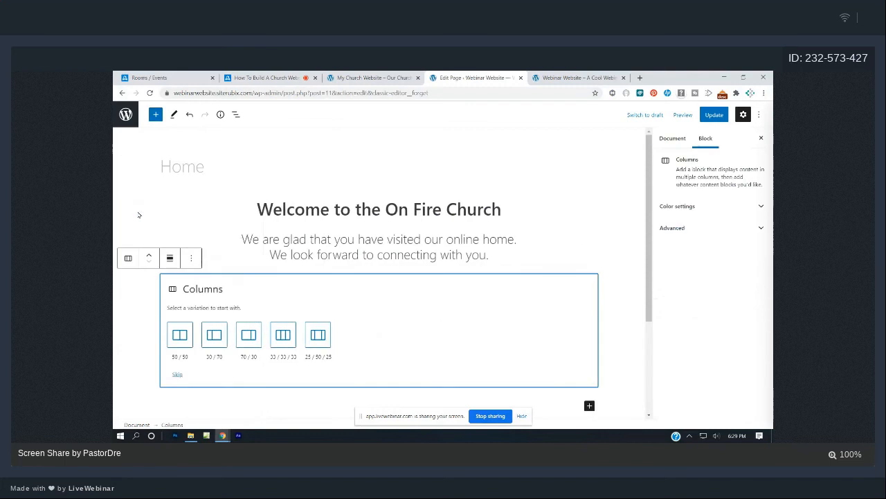
click(286, 335)
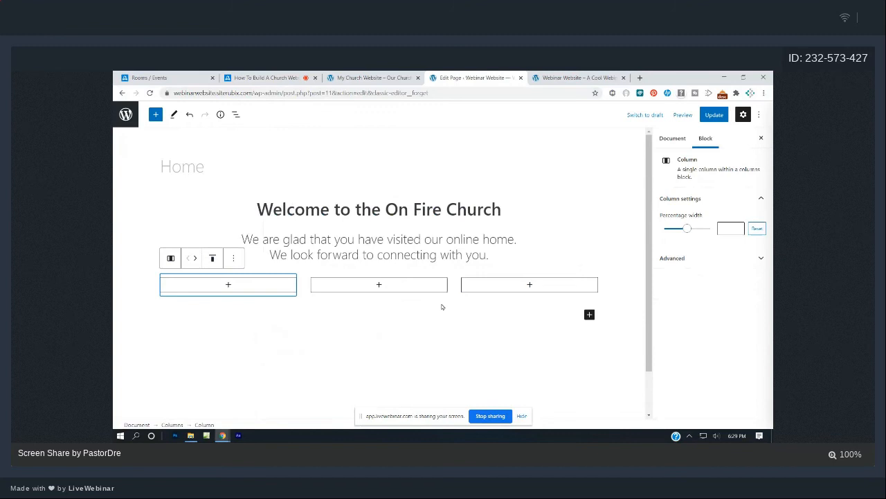
Update the page, then add an empty Image block to each of the three columns.
click(714, 116)
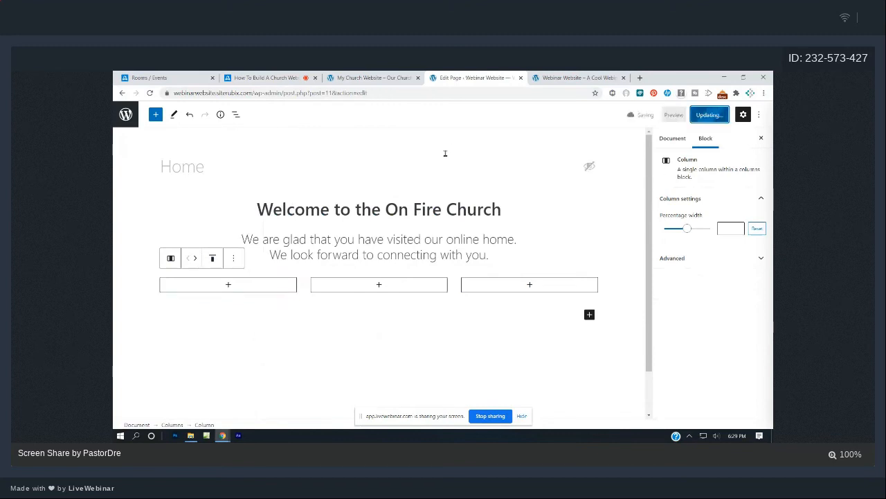
click(229, 285)
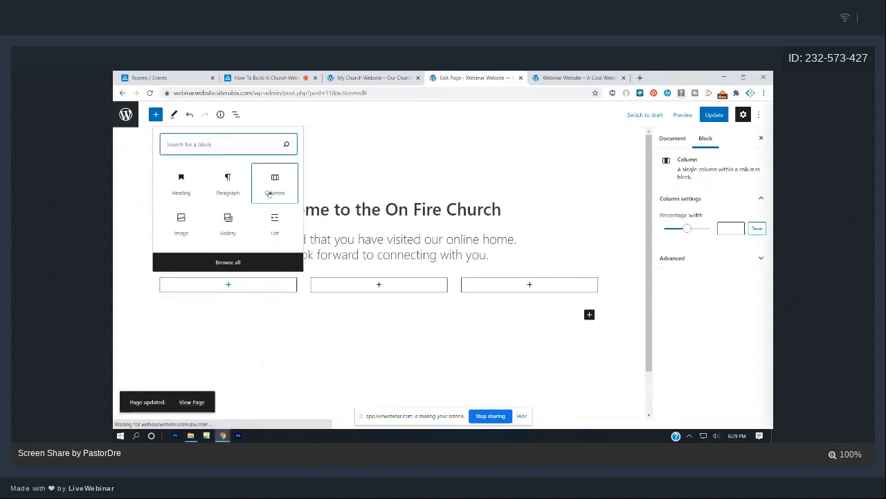
text(image)
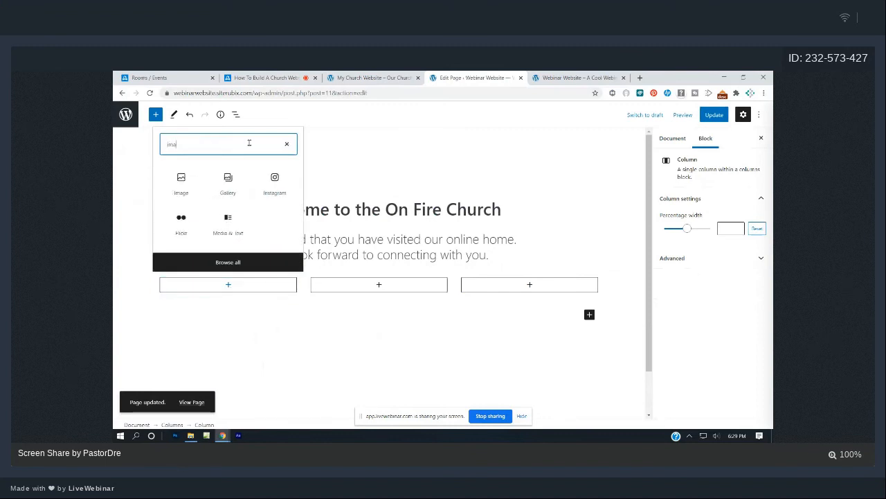
click(181, 183)
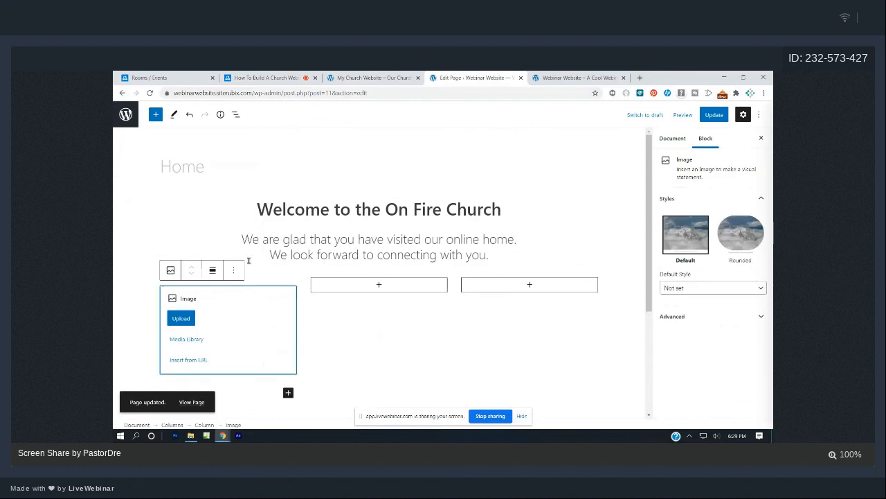
click(379, 285)
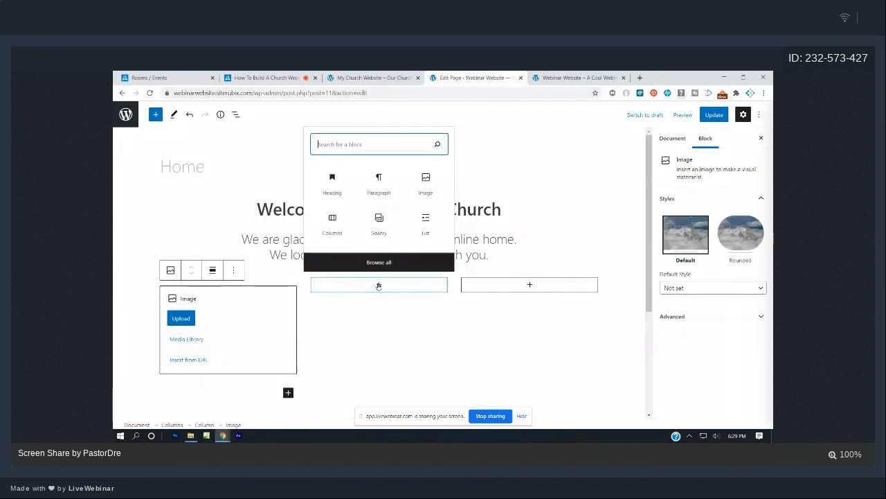
text(image)
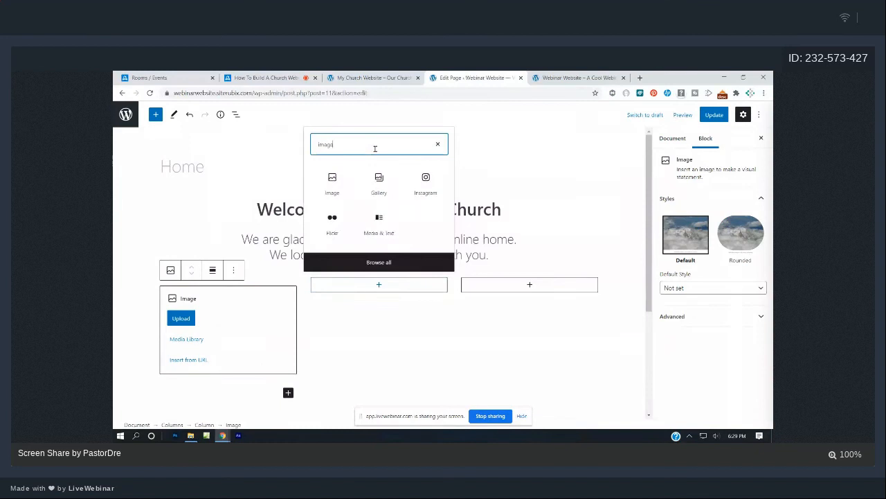
click(335, 181)
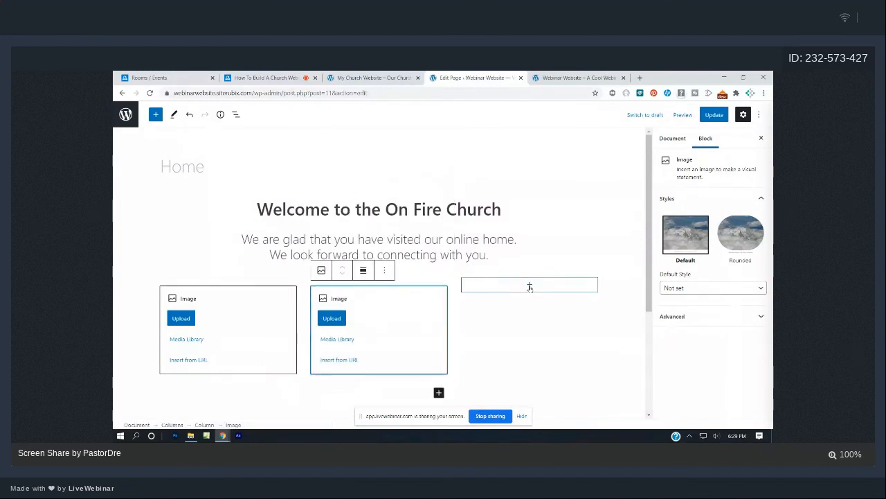
click(530, 285)
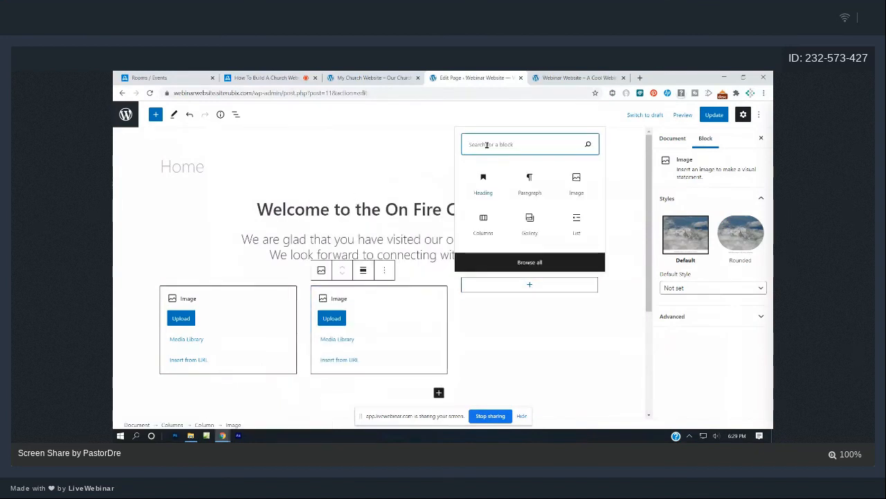
text(image)
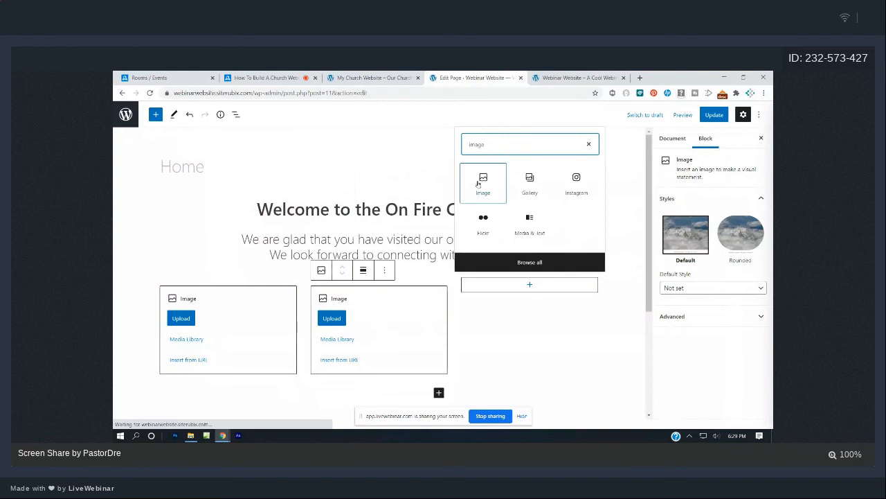
click(484, 181)
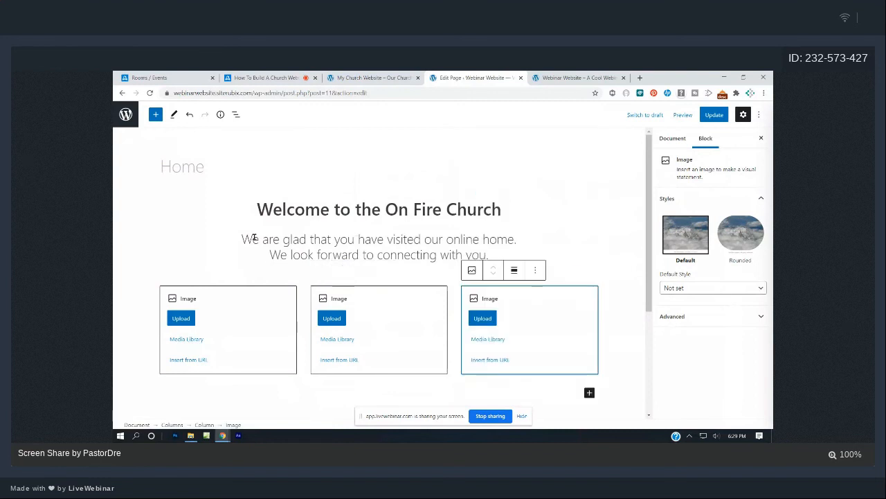
scroll(254, 237, down, 2)
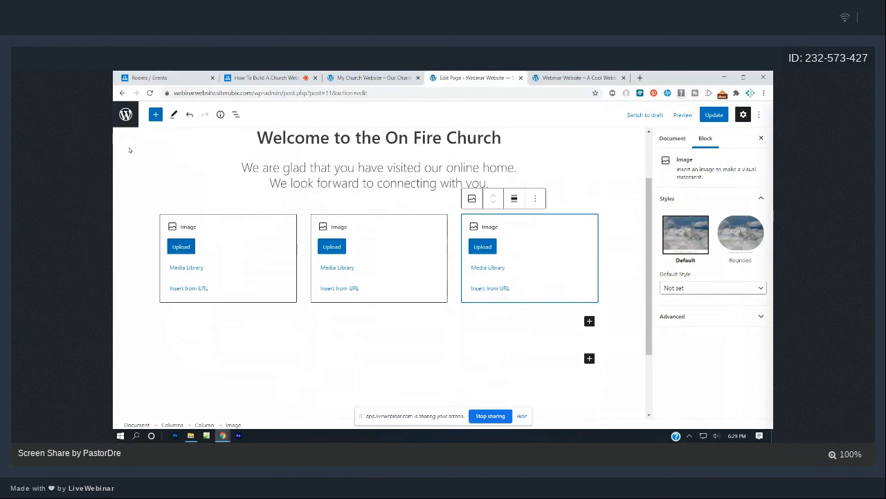
Upload live-webcast, church-podcast and small-groups into the first, second and third image blocks.
click(175, 247)
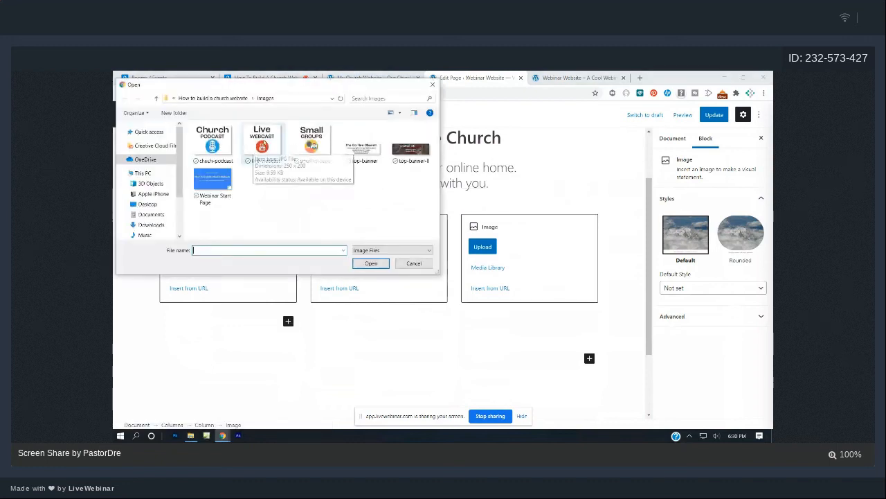
double_click(263, 143)
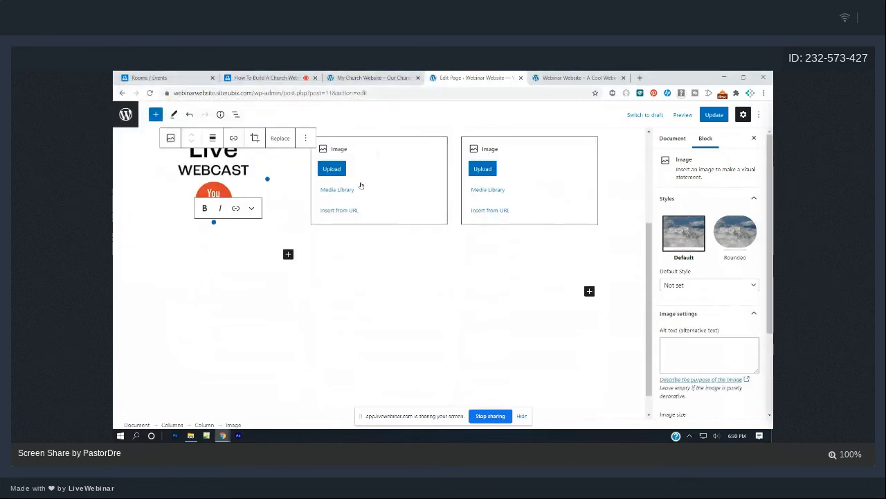
click(342, 170)
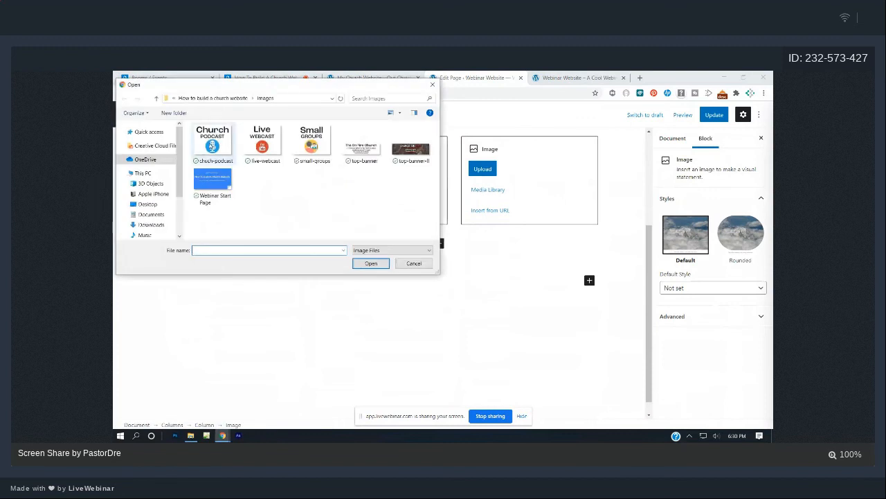
double_click(212, 145)
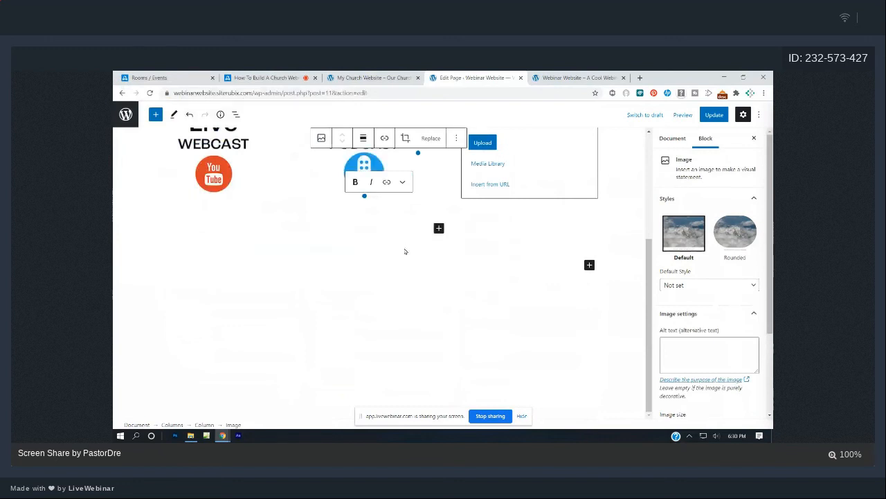
scroll(406, 252, up, 3)
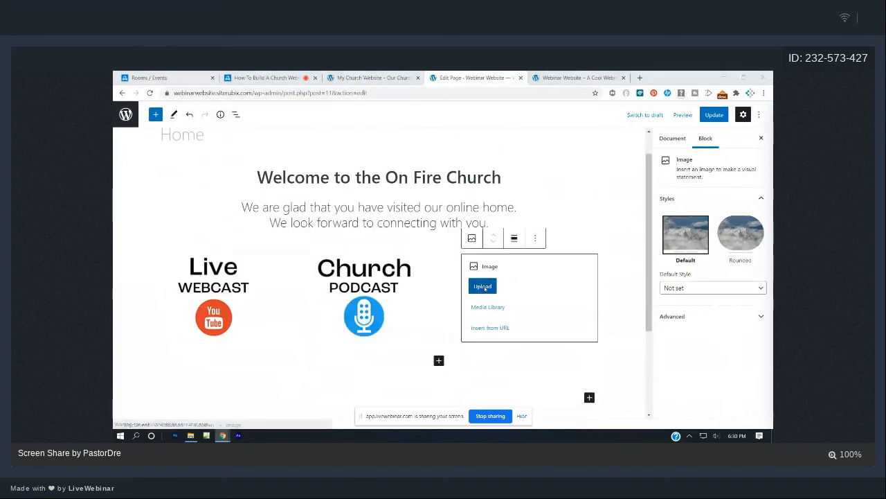
click(484, 287)
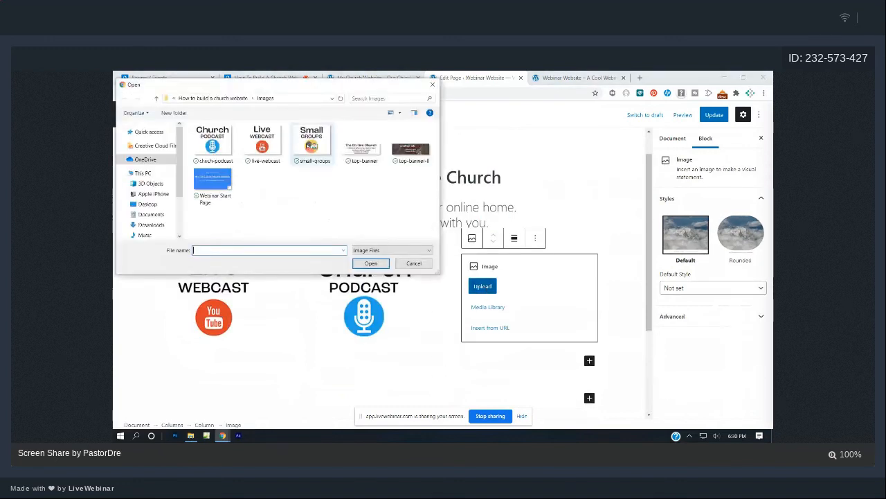
double_click(309, 144)
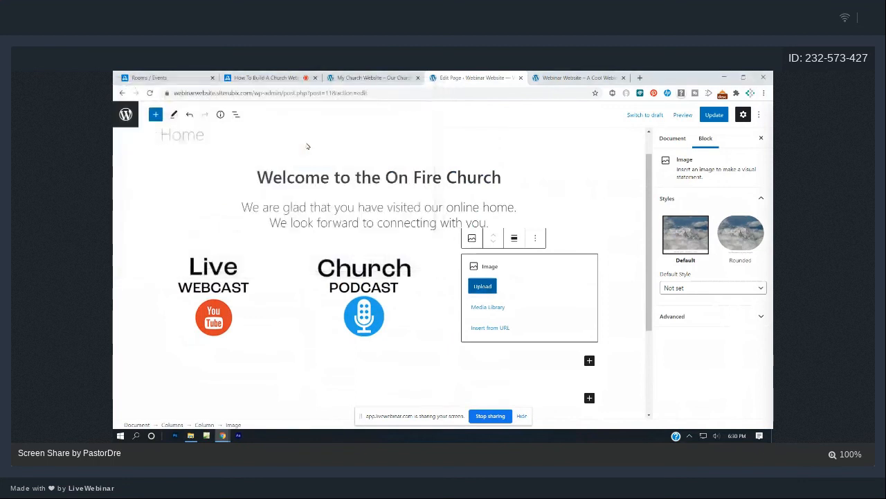
scroll(424, 292, down, 1)
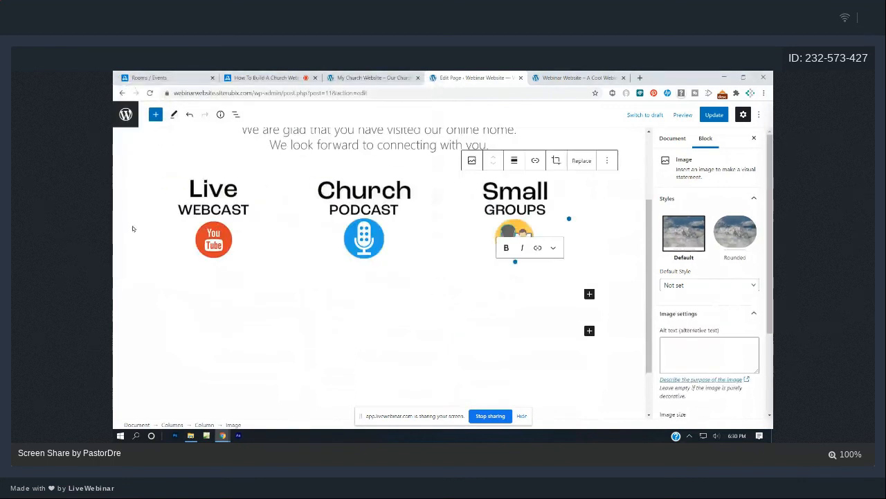
click(210, 233)
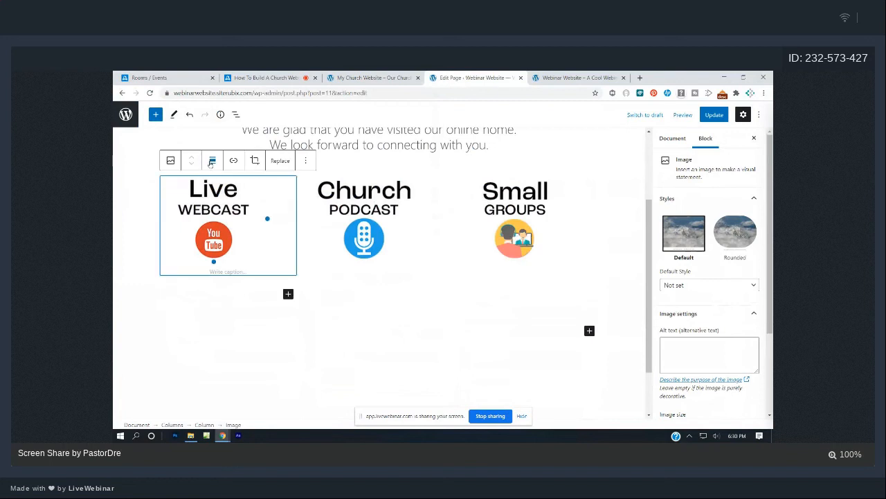
Centre-align the Live Webcast, Church Podcast and Small Groups images, then update the page.
click(212, 160)
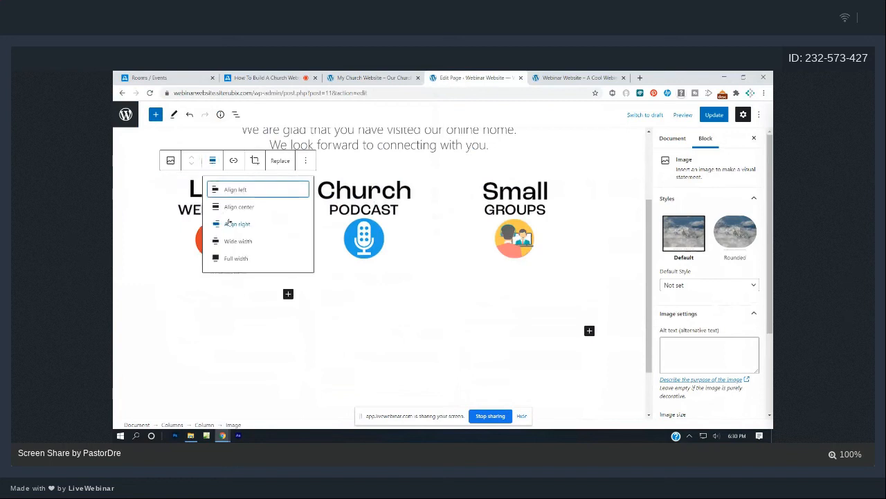
click(229, 208)
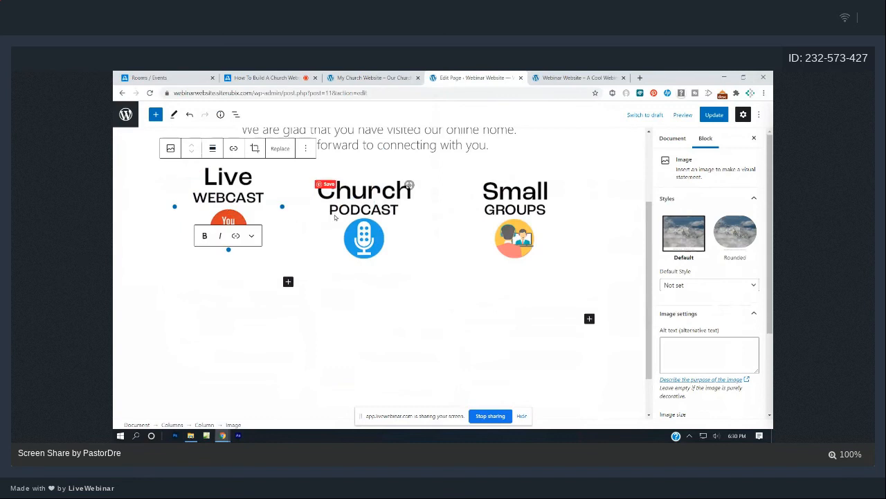
click(353, 217)
click(363, 160)
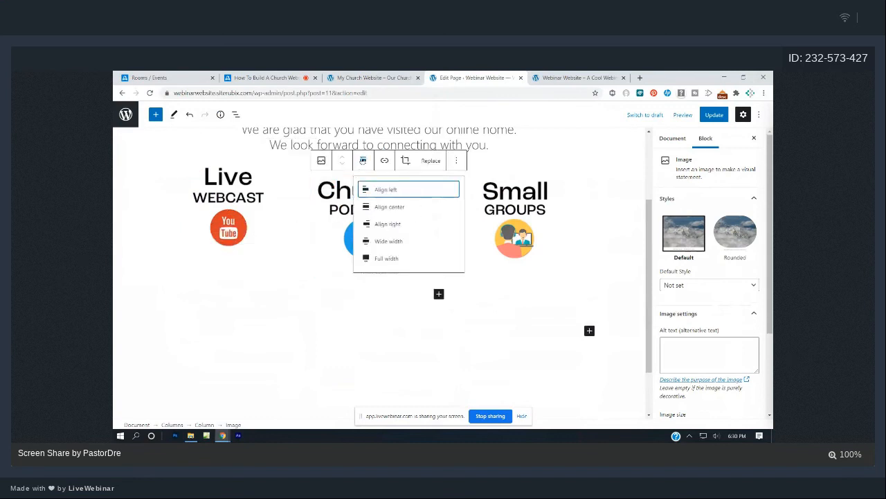
click(417, 207)
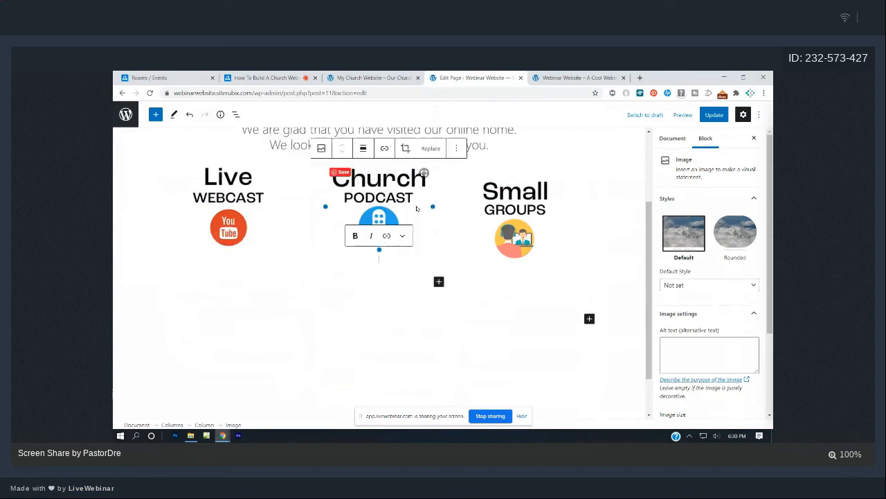
click(532, 211)
click(513, 160)
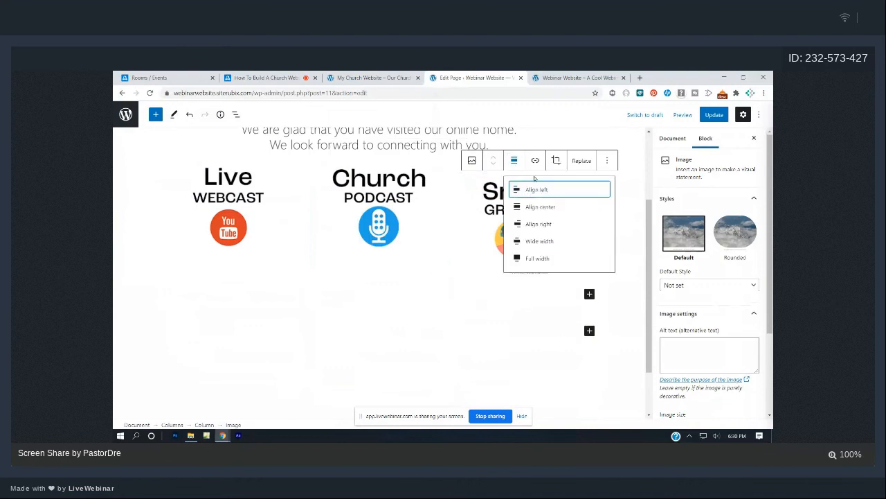
click(552, 208)
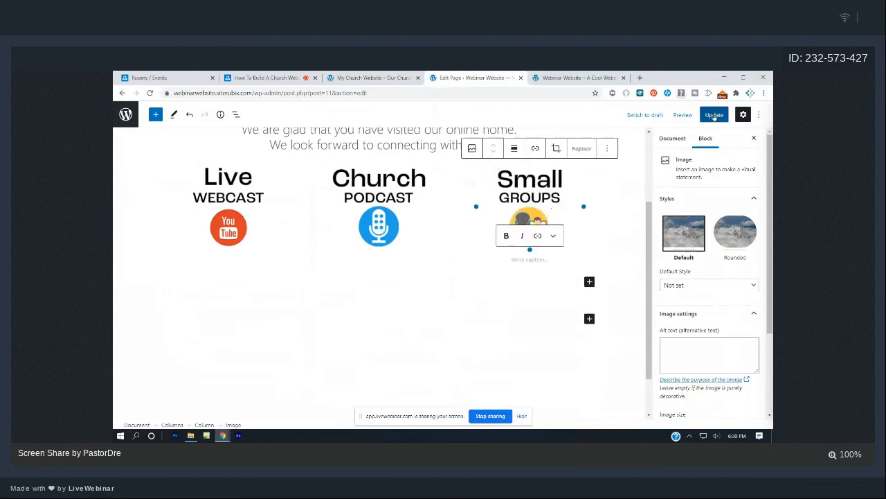
click(714, 115)
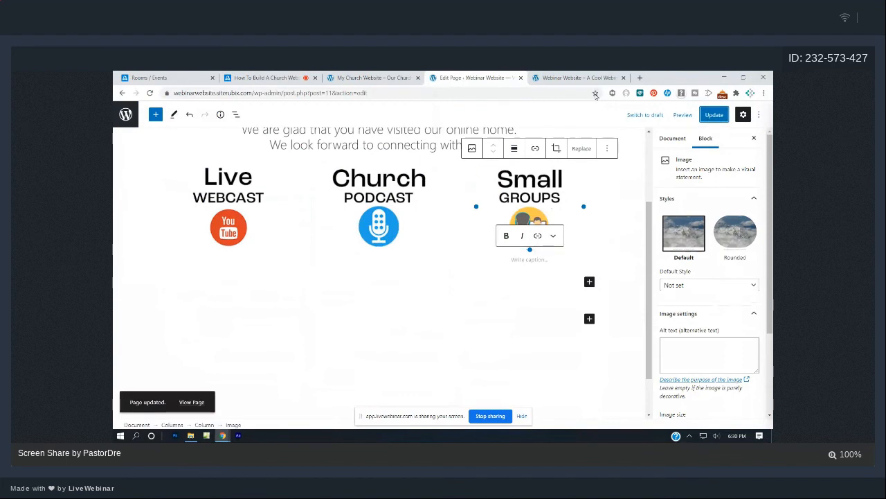
click(578, 78)
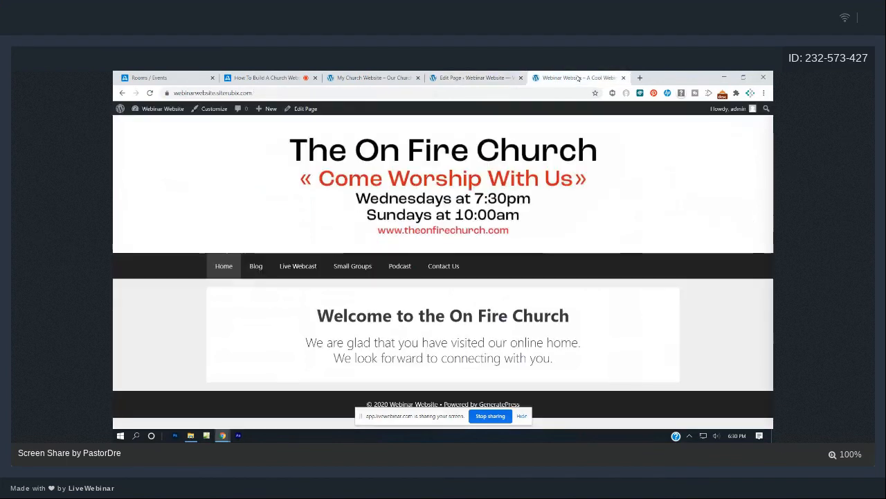
click(149, 94)
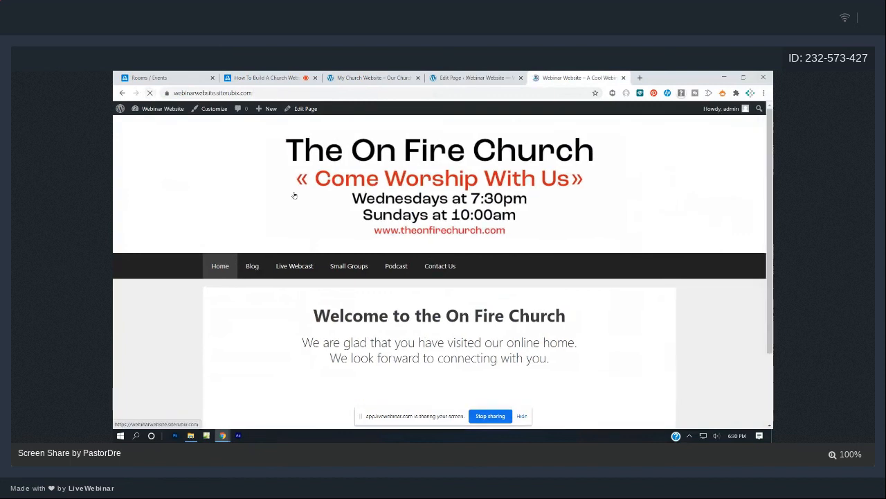
scroll(325, 191, down, 3)
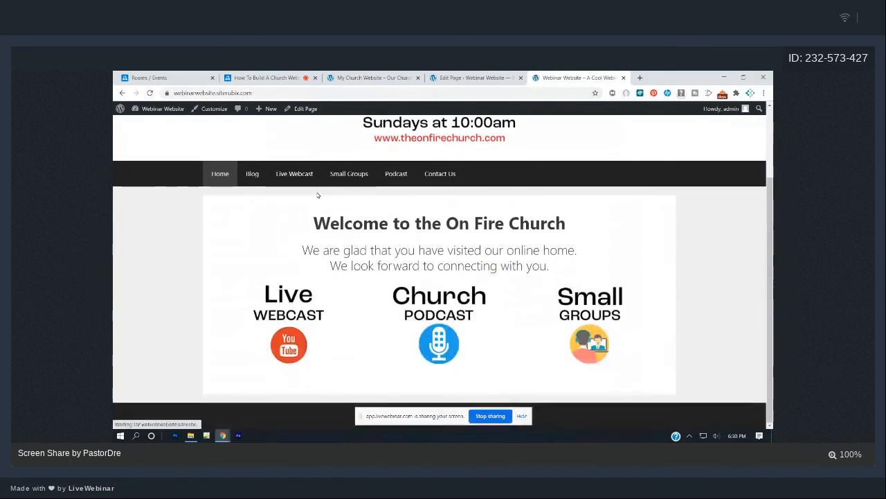
scroll(322, 194, up, 3)
scroll(317, 195, down, 2)
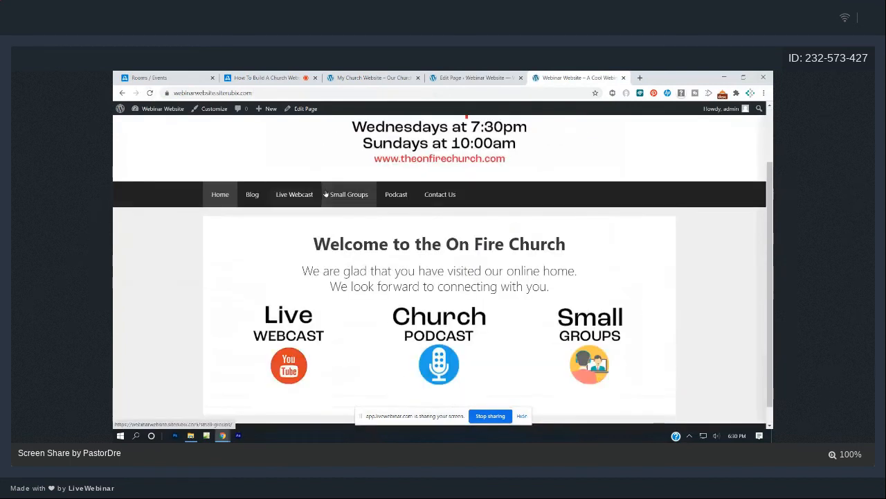
click(472, 78)
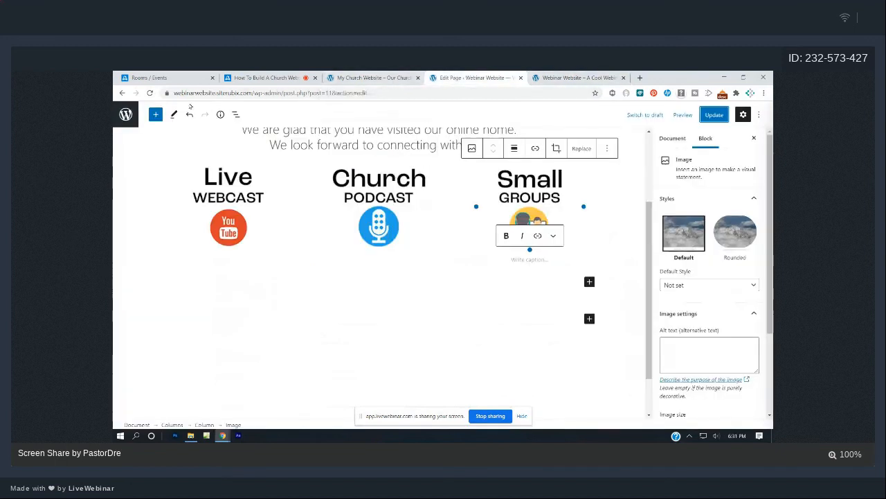
Open small-groups.jpg's details in the Media Library and select its File URL.
click(122, 93)
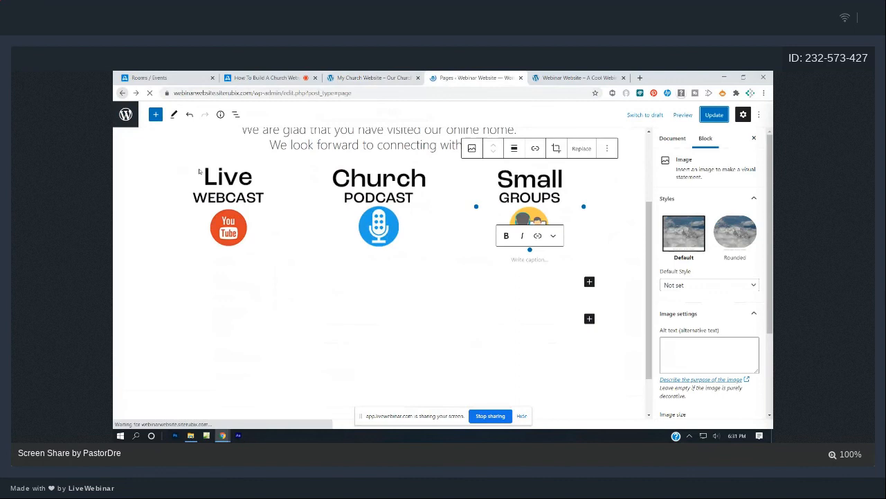
click(131, 163)
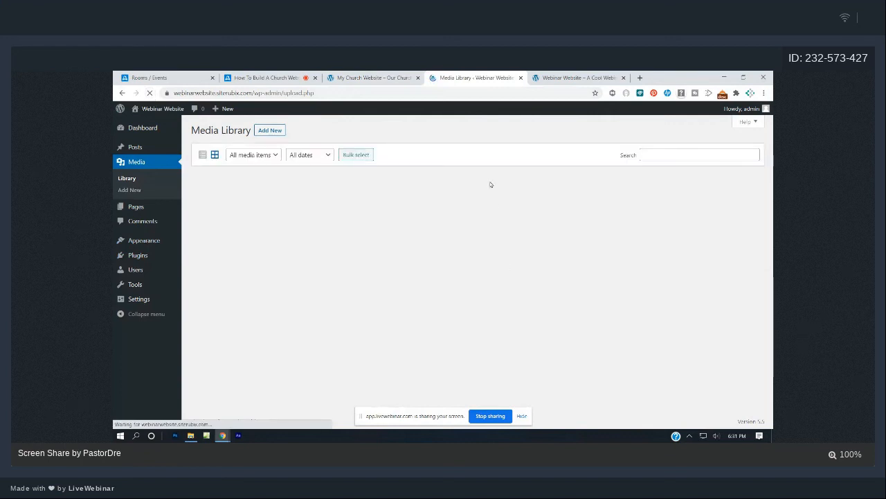
click(220, 218)
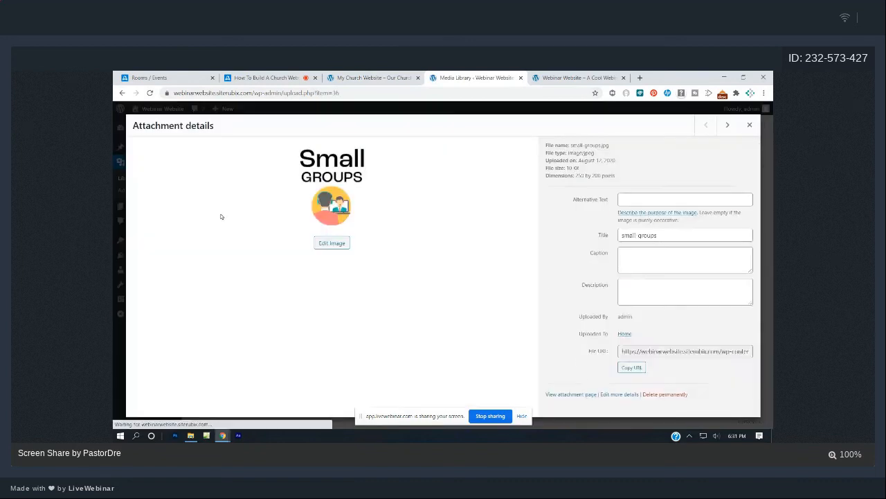
click(658, 377)
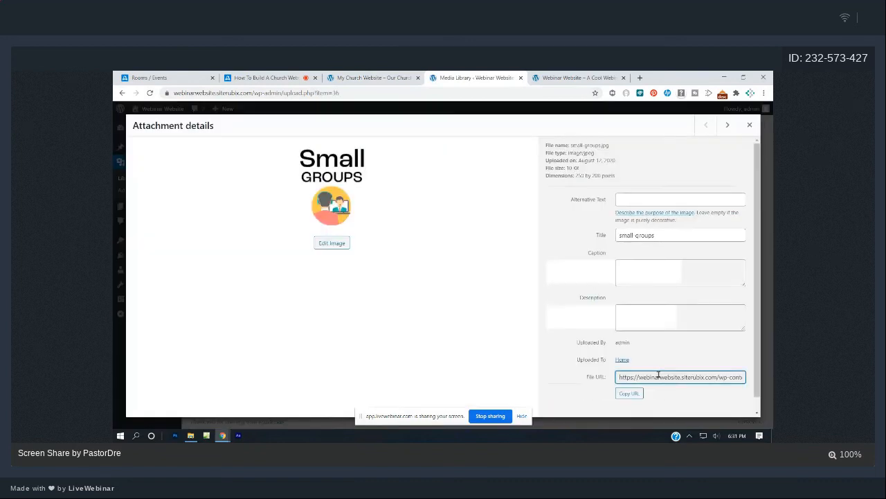
double_click(659, 377)
click(658, 377)
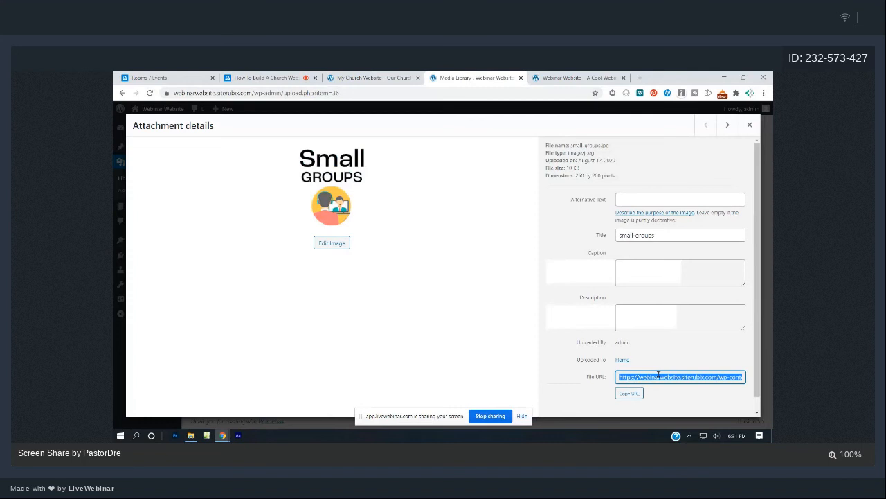
Send the Small Groups image link in the LiveWebinar chat.
click(260, 75)
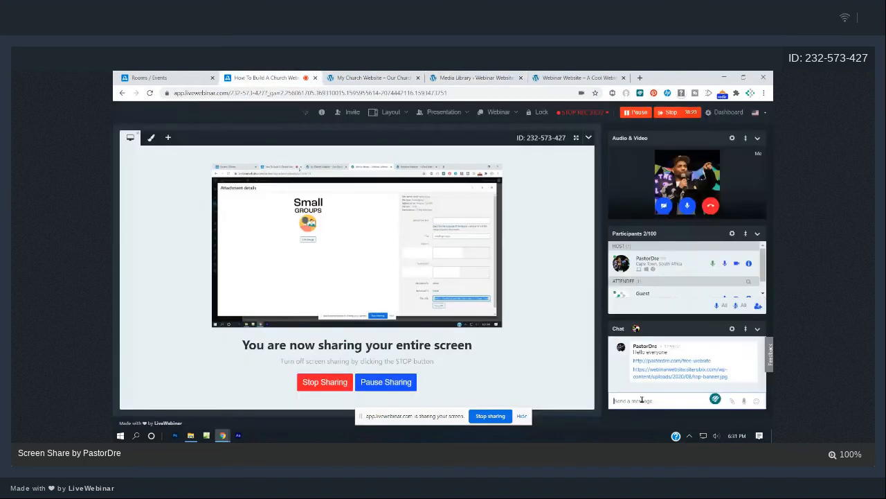
text(https://webinarwebsite.siterubix.com/wp-content/uploads/2020/08/small-groups.jpg)
key(Return)
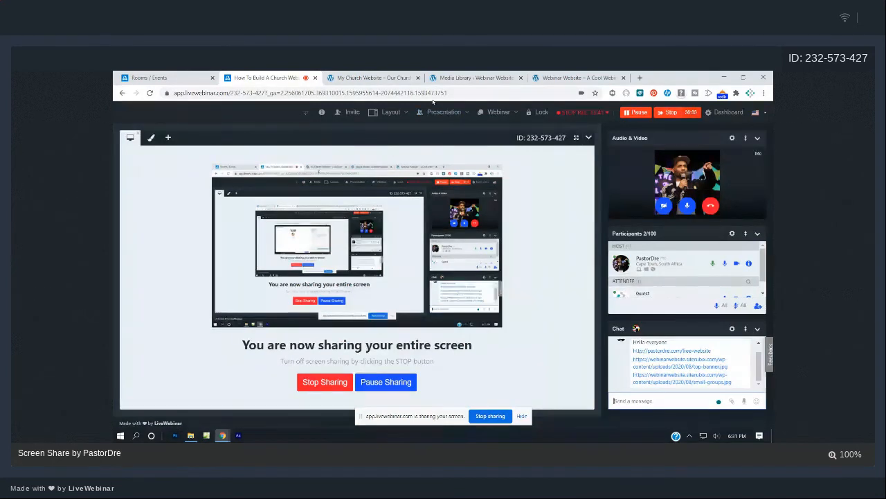
click(379, 78)
click(452, 77)
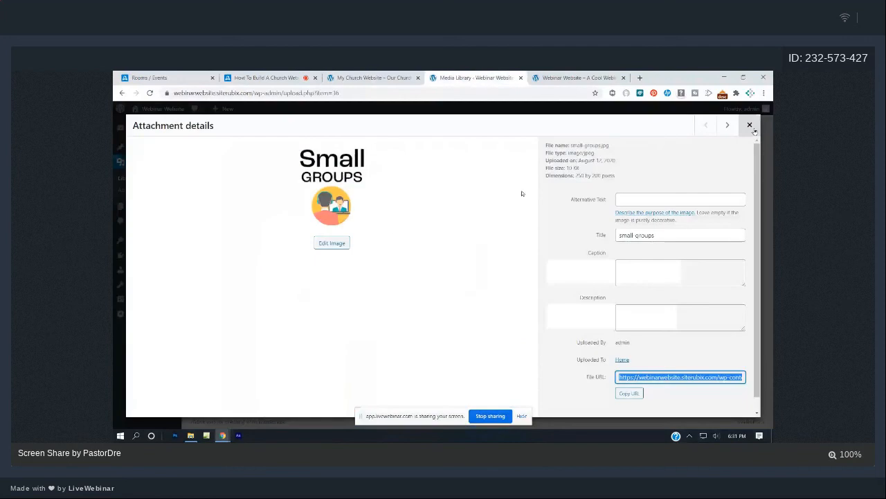
click(750, 125)
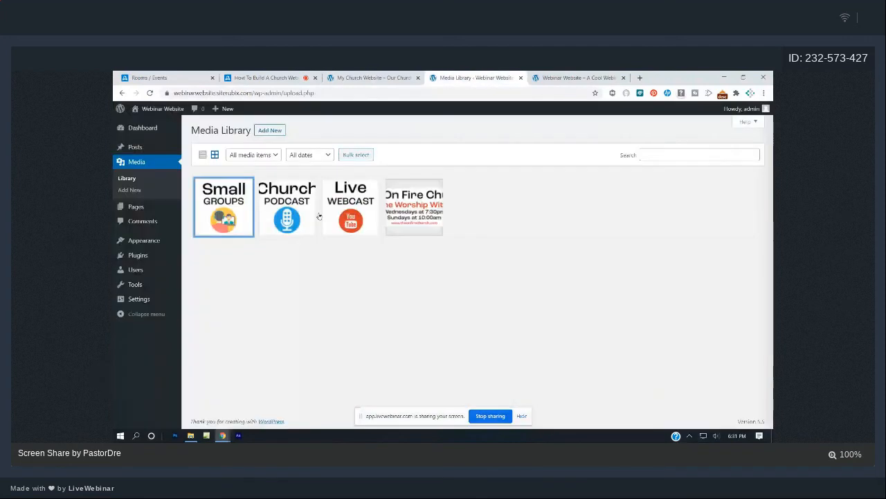
Copy the Church Podcast file URL and send 'Here is the podcast image -' with the link in chat.
click(312, 215)
click(629, 393)
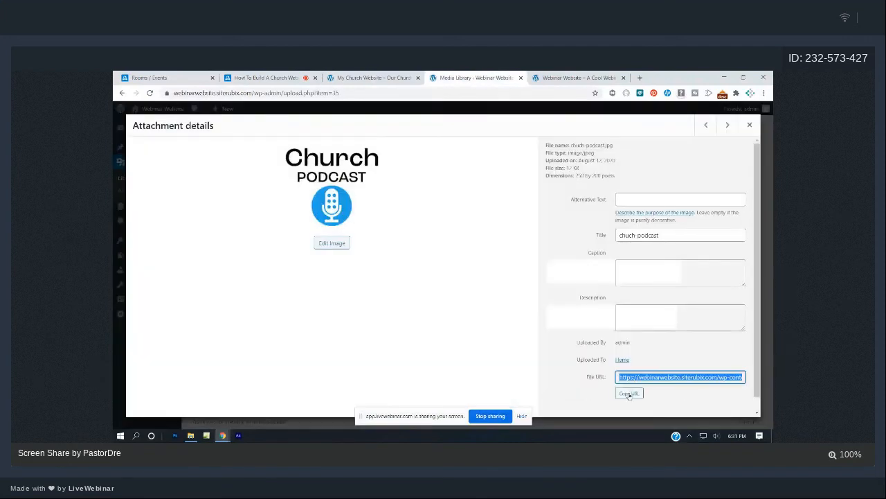
click(236, 74)
click(637, 399)
text(He)
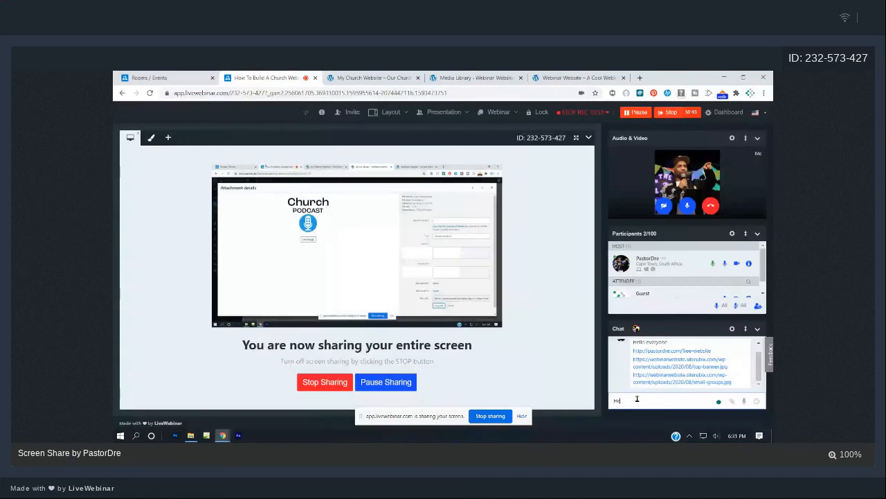
text(re is the podcast image)
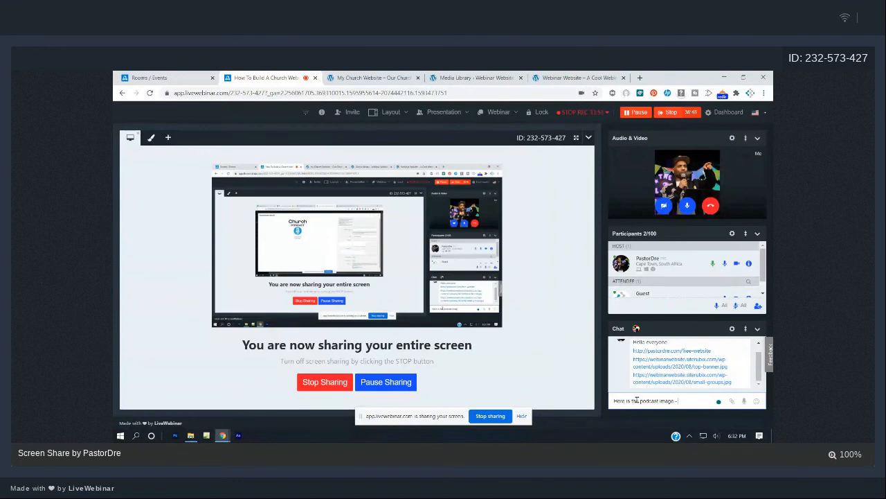
text( -)
key(ctrl+v)
key(Return)
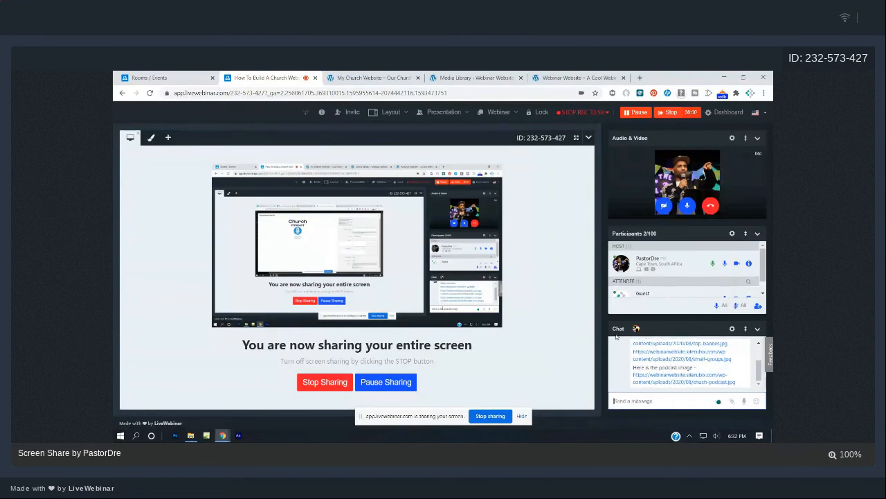
Send 'Here is the live webcast image' followed by the Live Webcast file URL in chat.
click(453, 74)
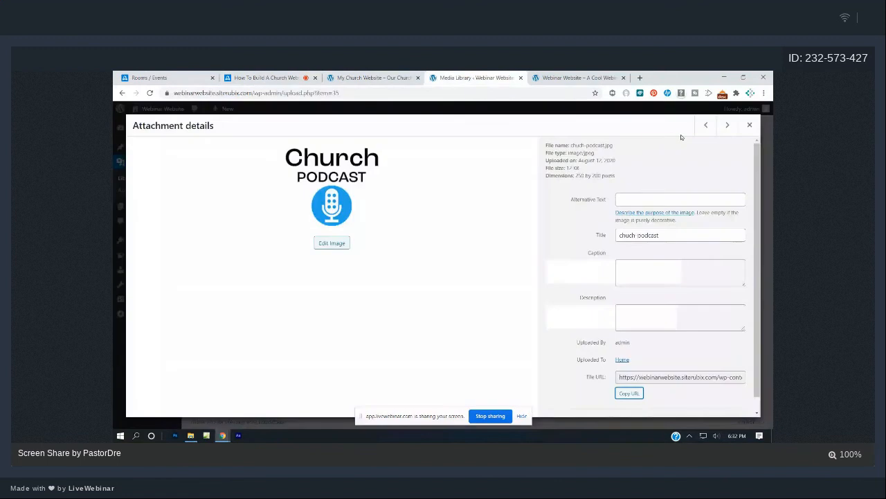
click(749, 125)
click(361, 211)
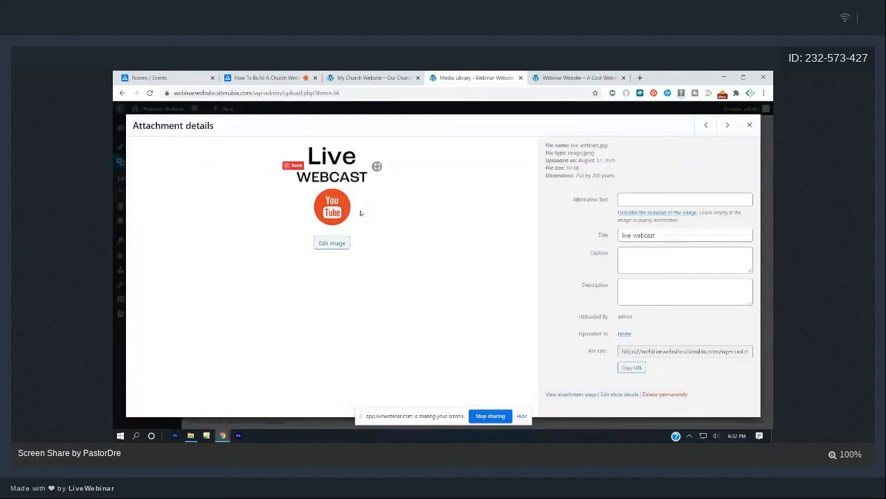
click(629, 393)
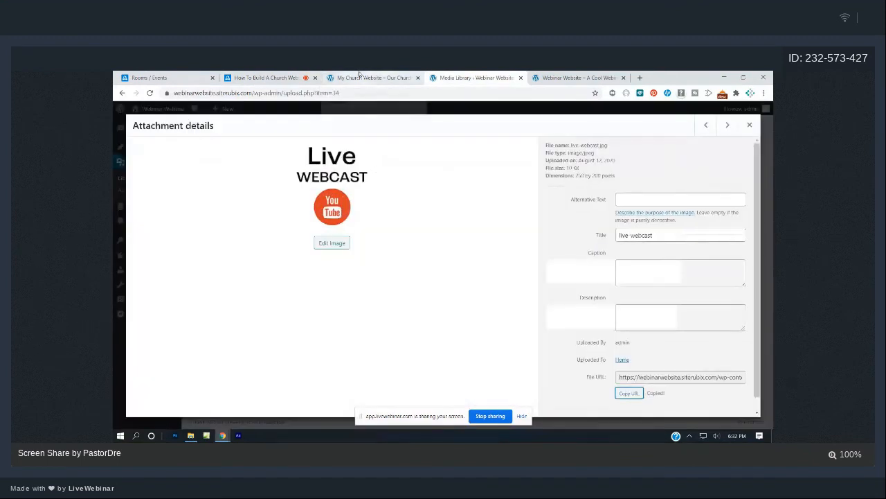
click(359, 76)
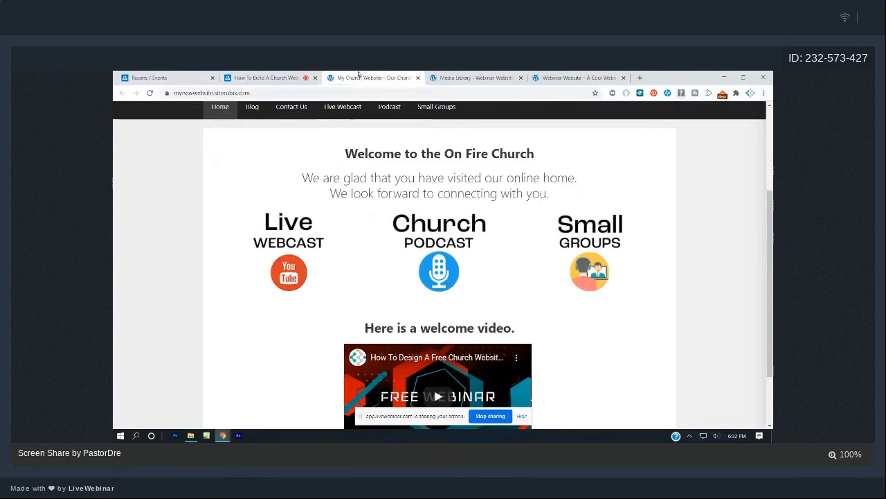
click(266, 78)
click(653, 400)
text(Here is the live)
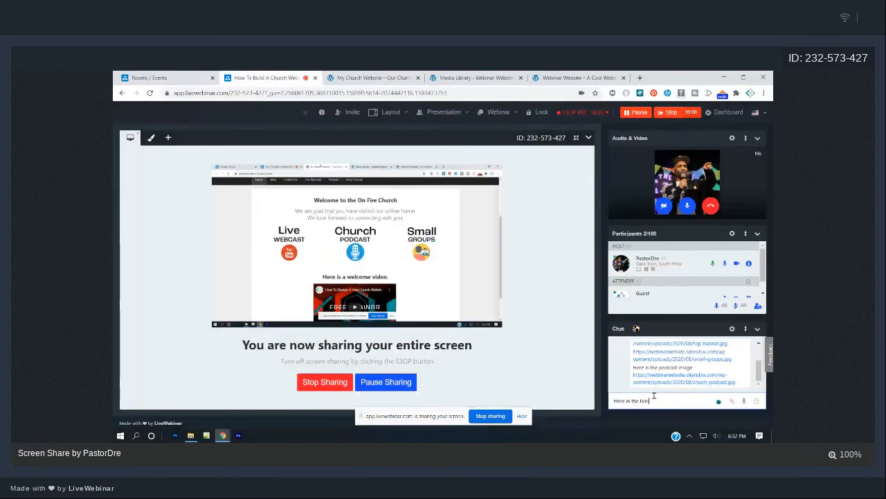
text( webcast image)
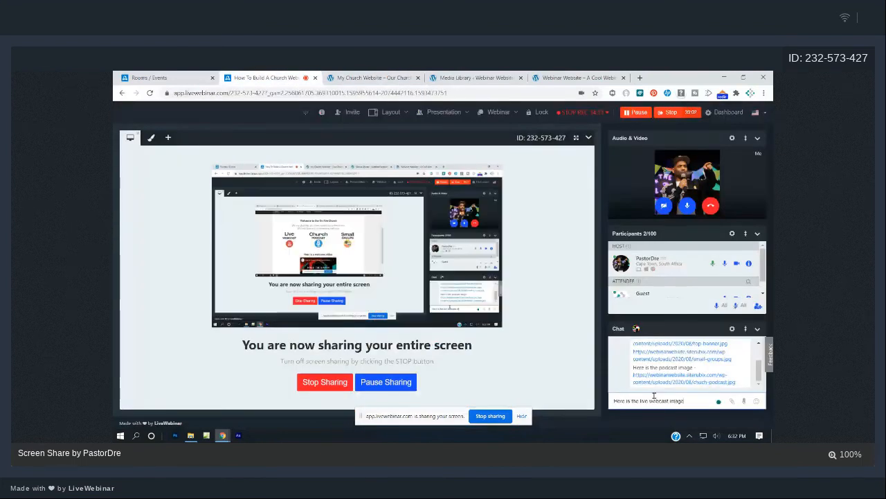
key(Return)
key(ctrl+v)
key(Return)
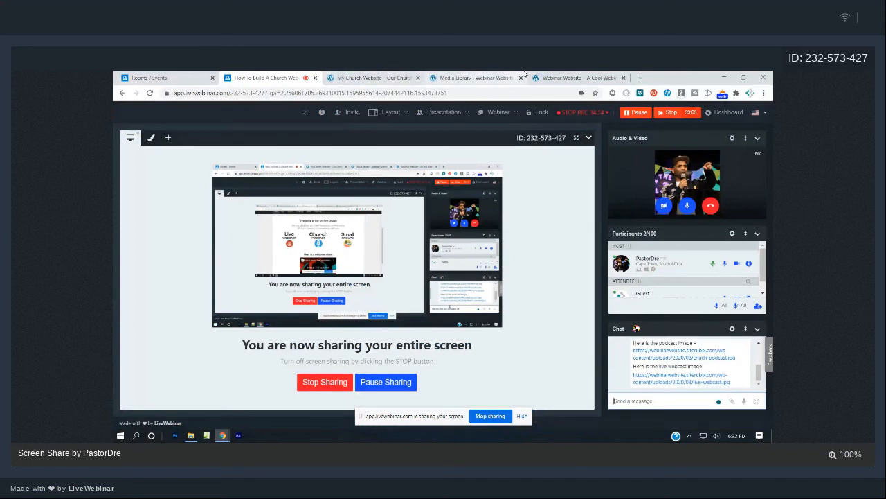
click(485, 77)
click(746, 126)
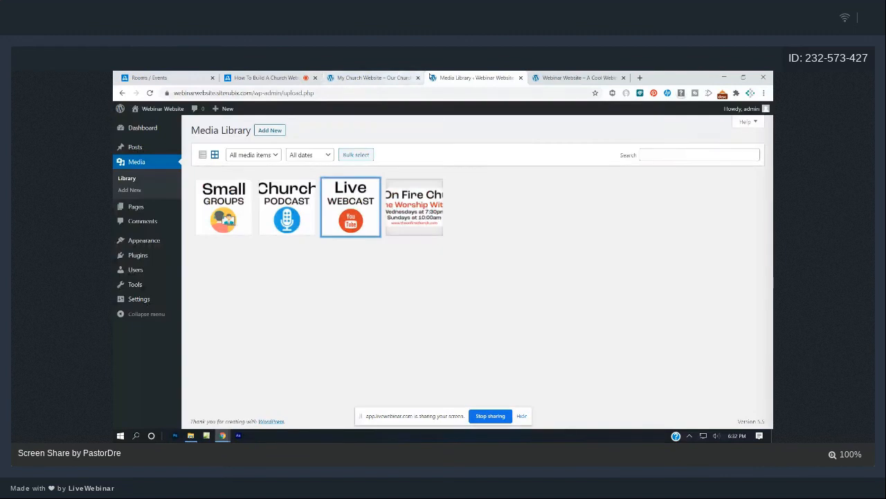
Check the live Live Webcast and Home pages, then go to the WordPress Dashboard.
click(374, 78)
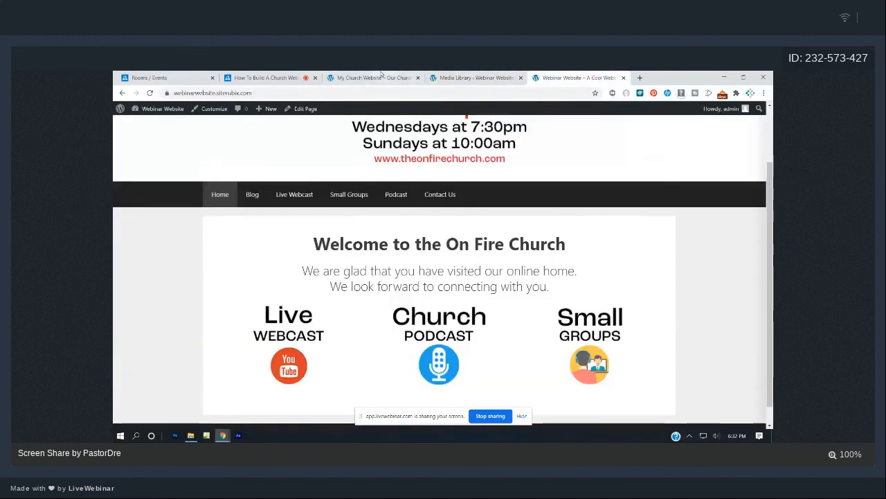
scroll(387, 113, down, 2)
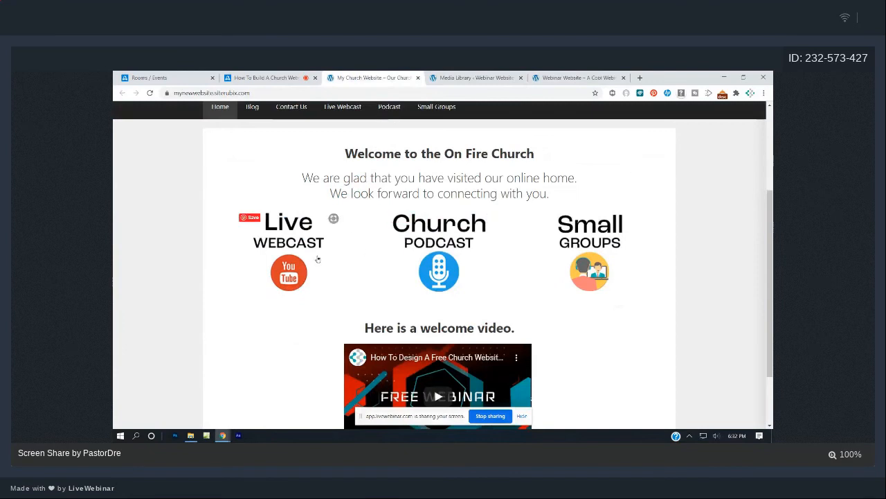
click(283, 244)
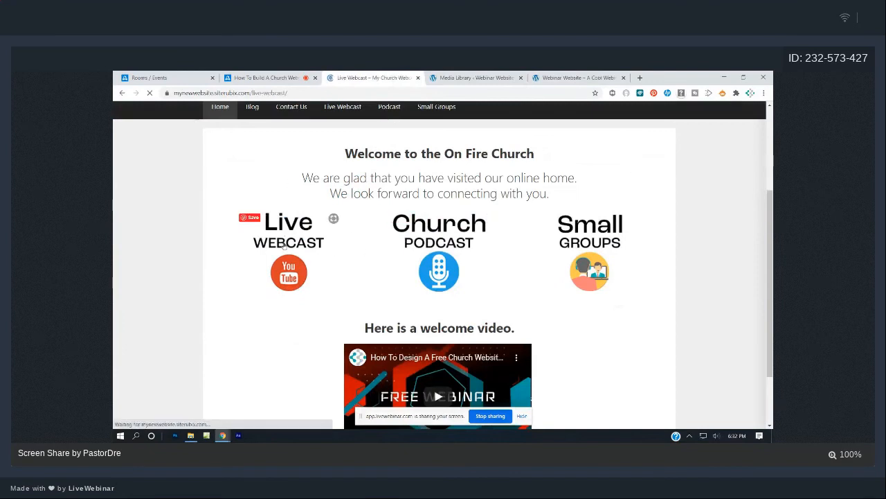
scroll(392, 318, down, 3)
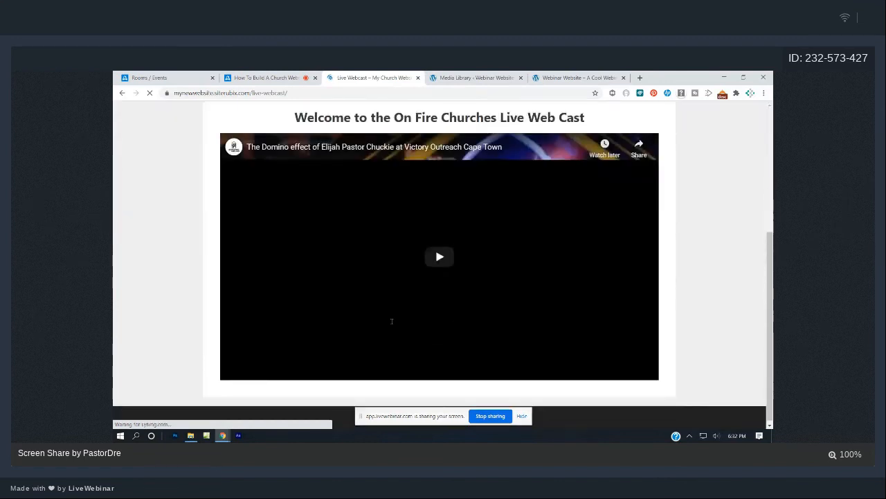
scroll(391, 321, up, 3)
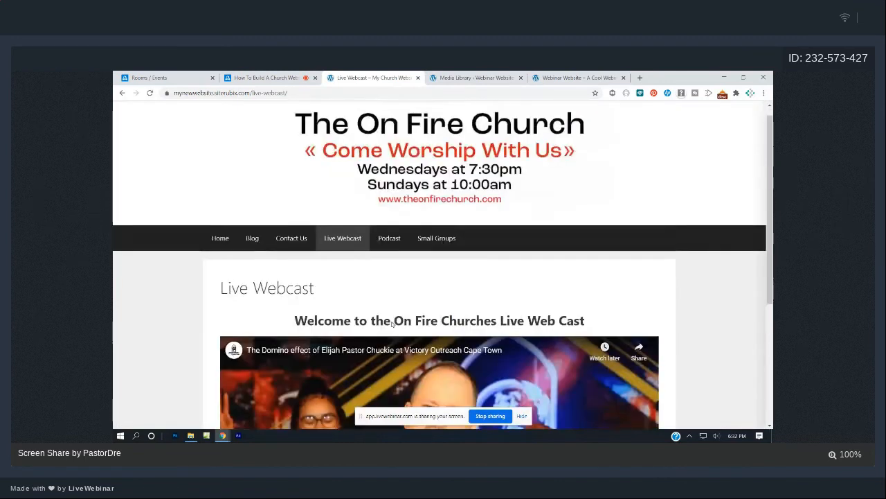
scroll(392, 324, up, 1)
click(218, 250)
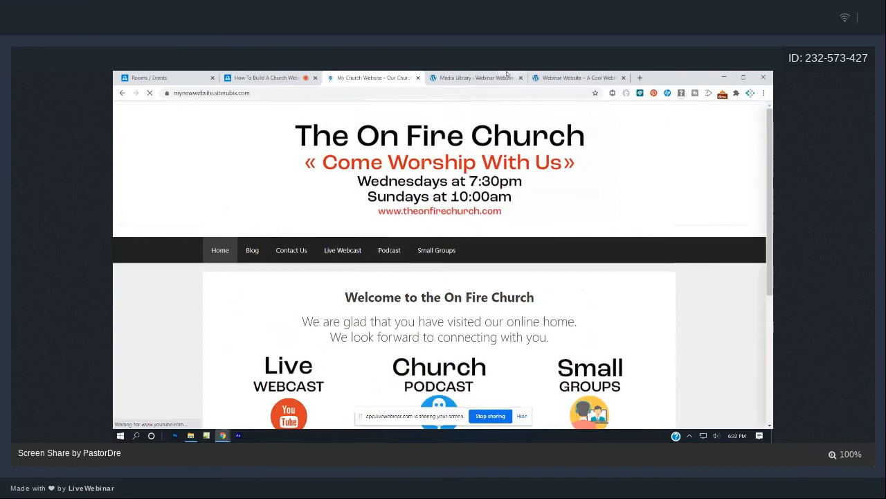
click(500, 73)
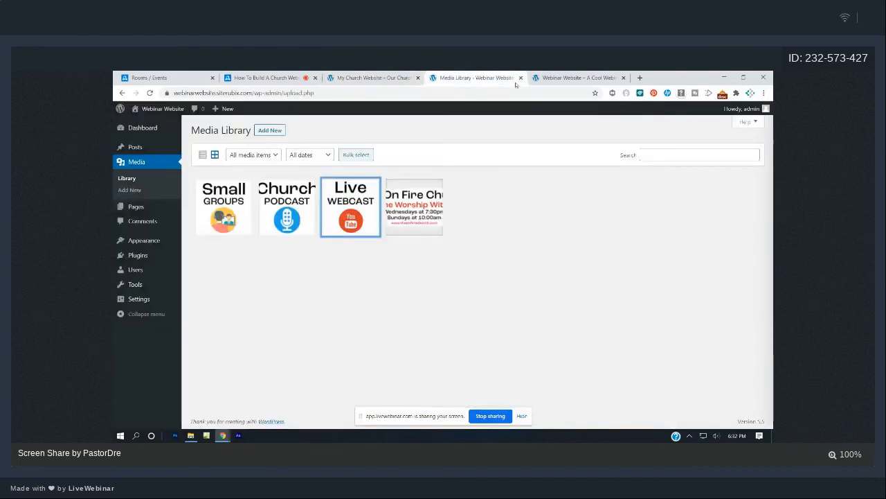
click(144, 127)
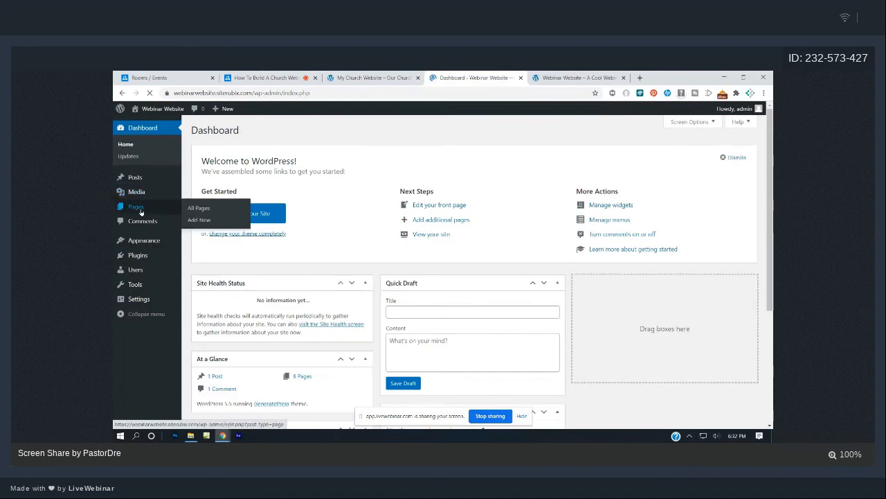
Open the Home page from Pages in the block editor and compare it with the live homepage.
click(141, 208)
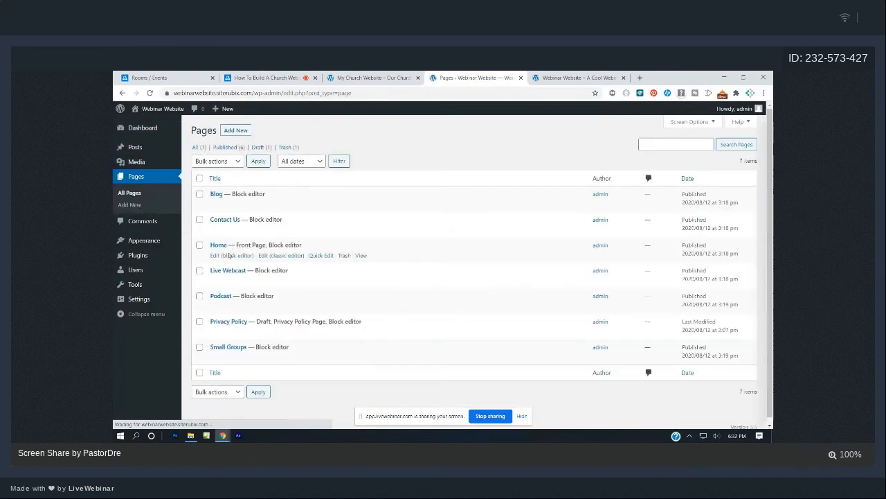
click(226, 256)
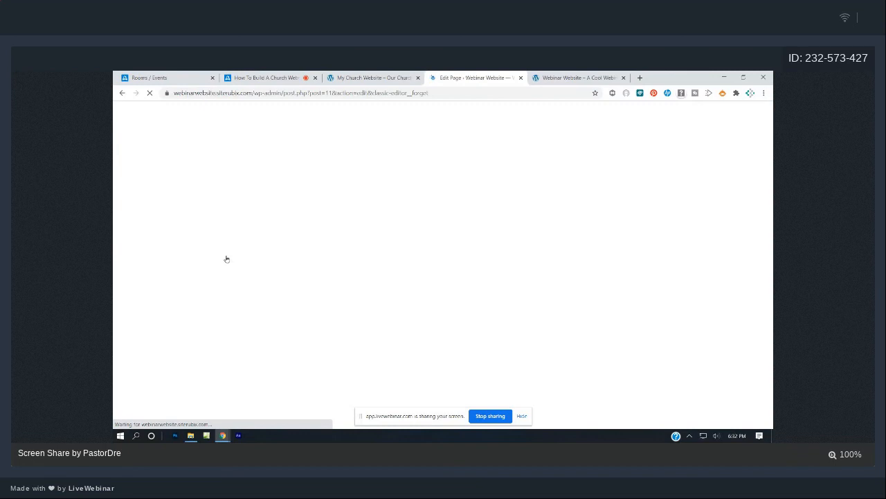
click(556, 75)
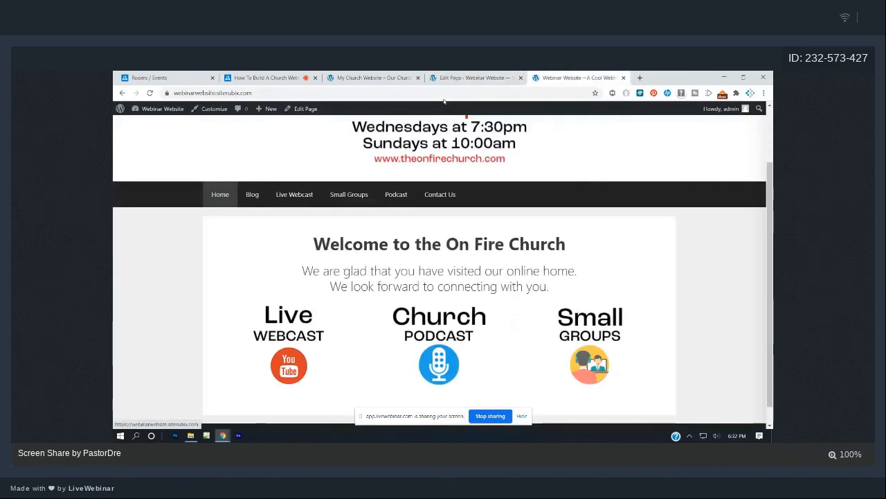
click(466, 78)
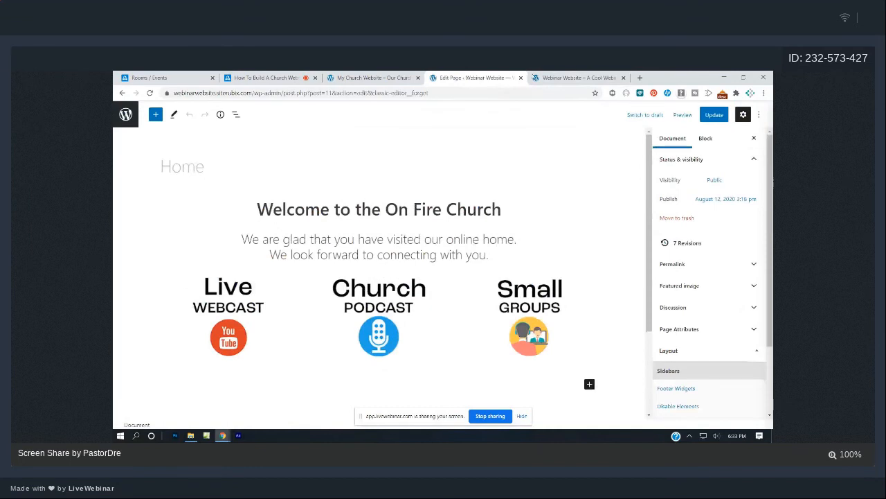
click(547, 76)
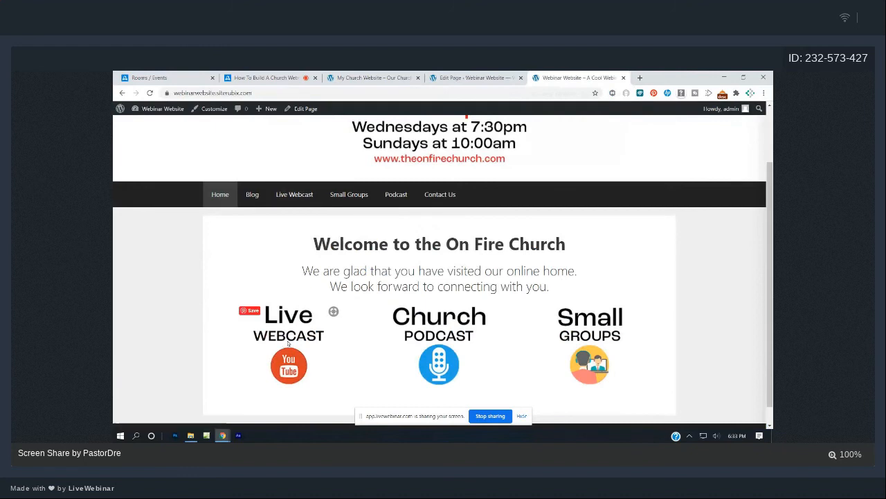
Copy the /live-webcast/ page address and apply it as the Live Webcast image's link.
right_click(291, 200)
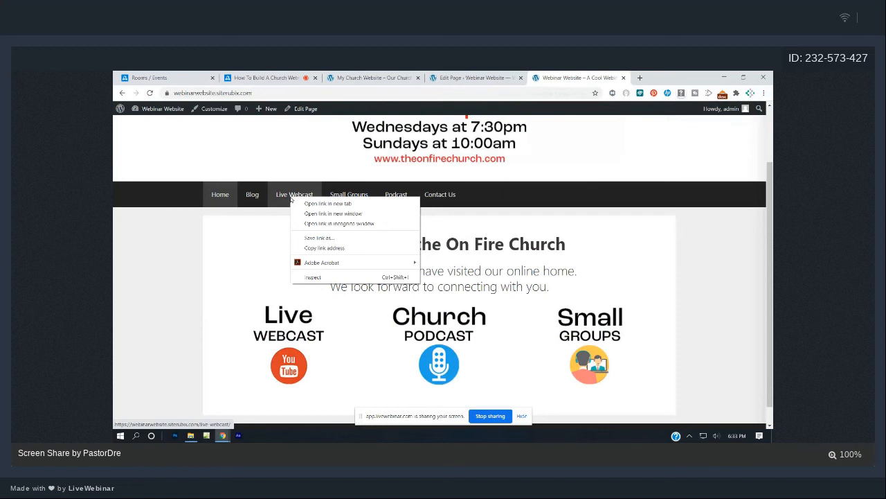
click(358, 248)
click(308, 196)
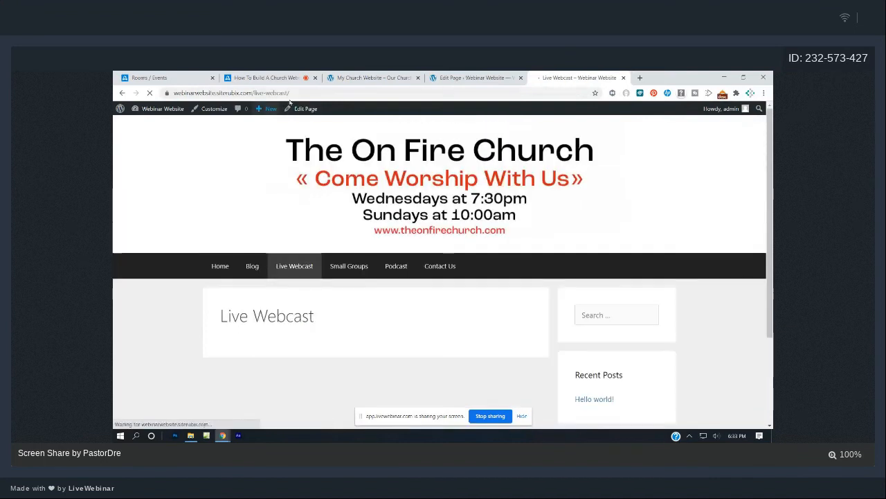
drag(292, 93, 174, 93)
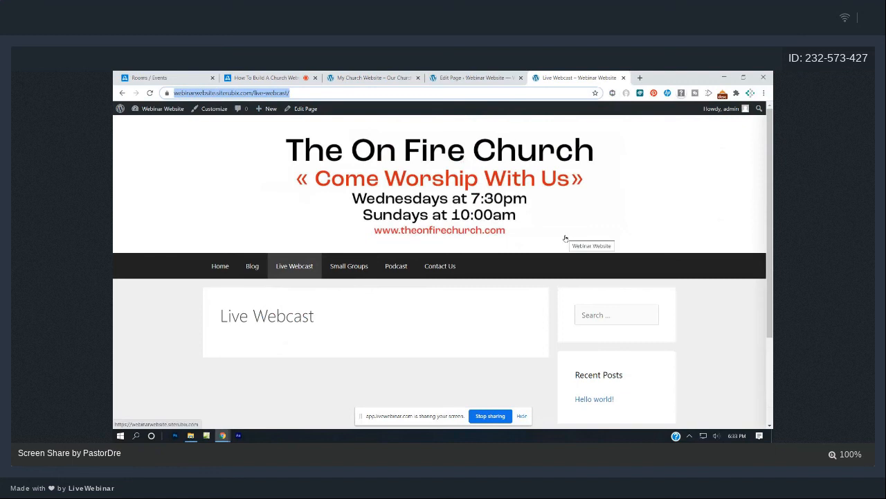
click(487, 75)
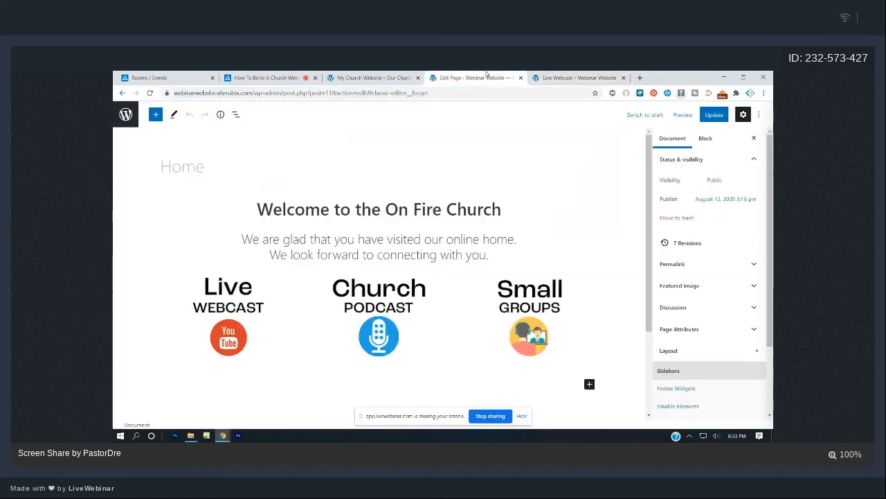
click(239, 316)
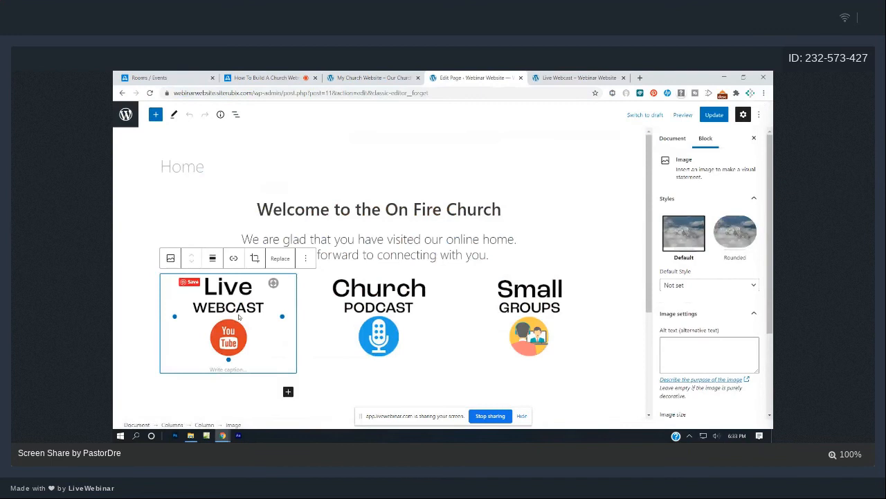
click(234, 258)
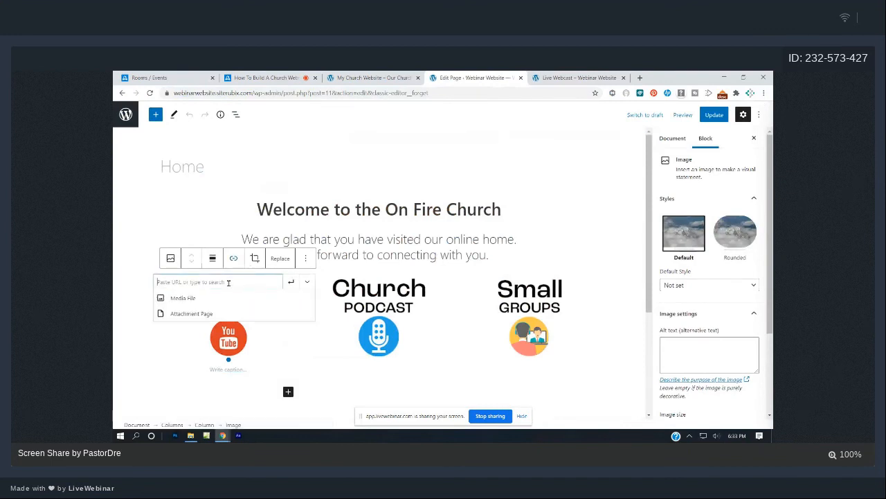
key(ctrl+v)
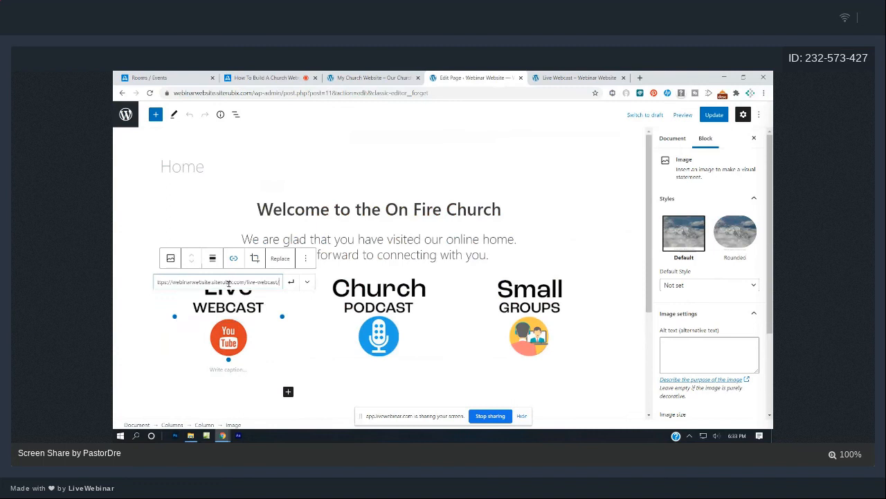
click(291, 282)
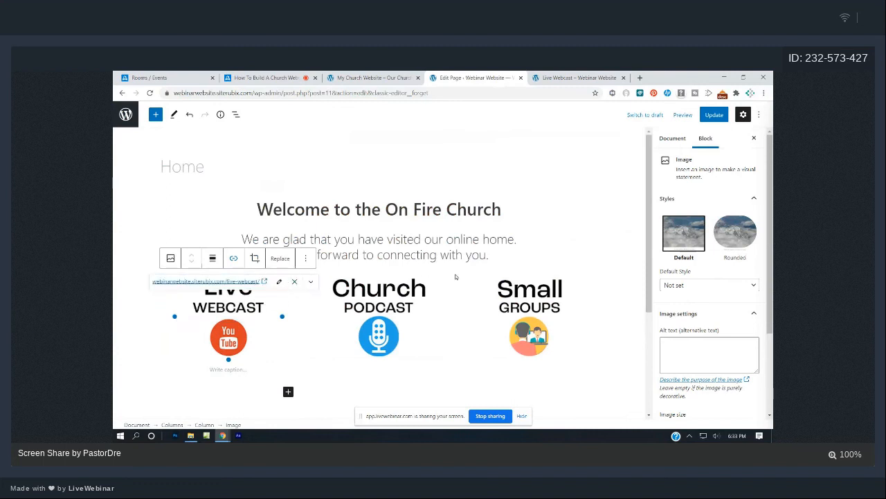
click(600, 76)
Copy the /podcast/ page address and apply it as the Church Podcast image's link.
click(399, 265)
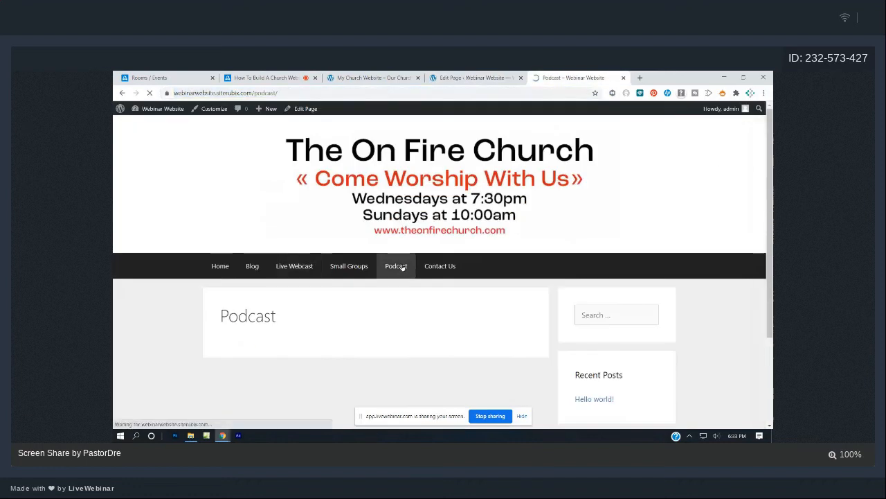
click(174, 93)
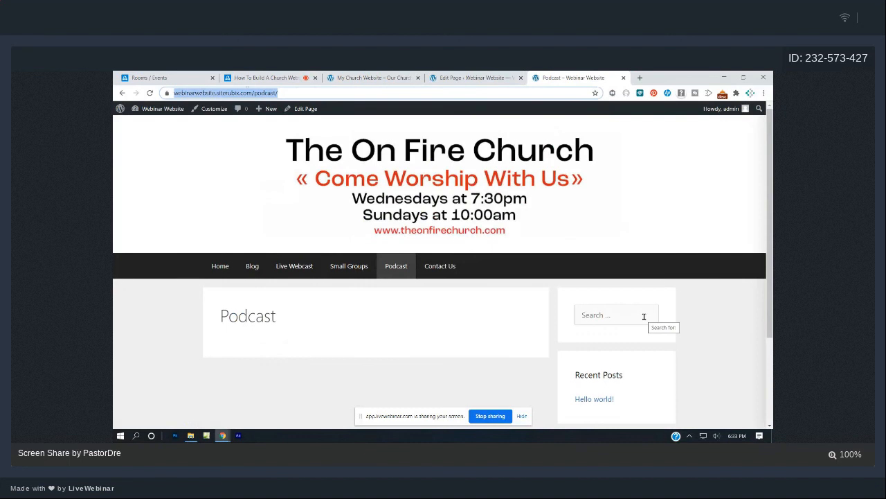
click(496, 76)
click(397, 319)
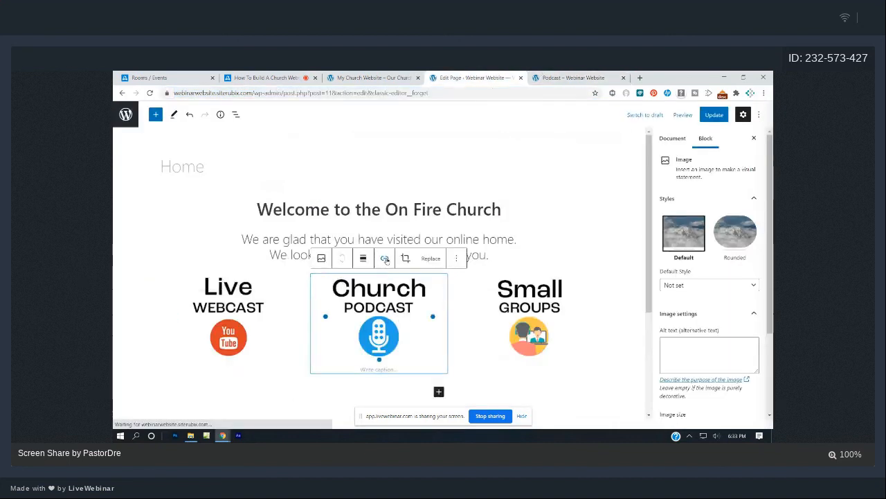
click(385, 258)
key(ctrl+v)
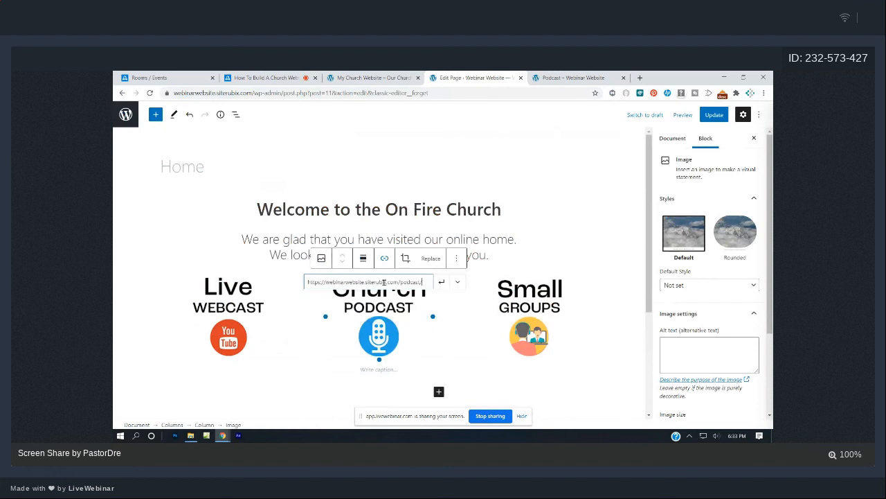
click(442, 282)
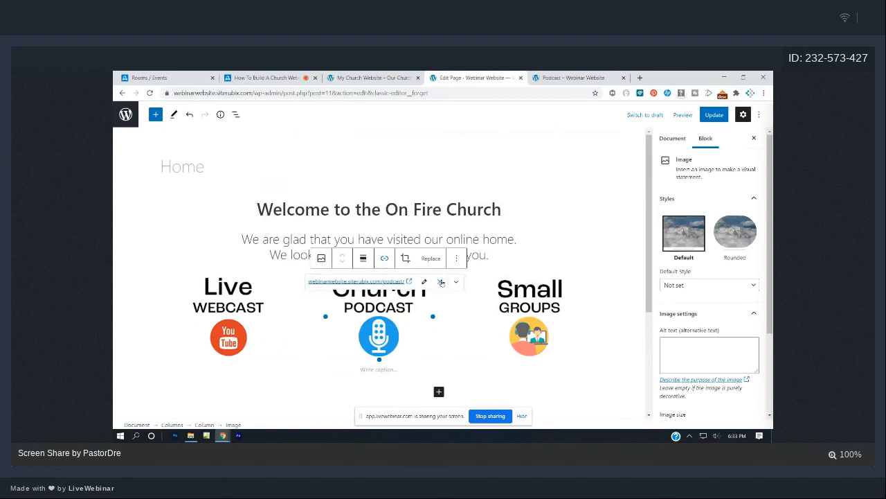
click(578, 76)
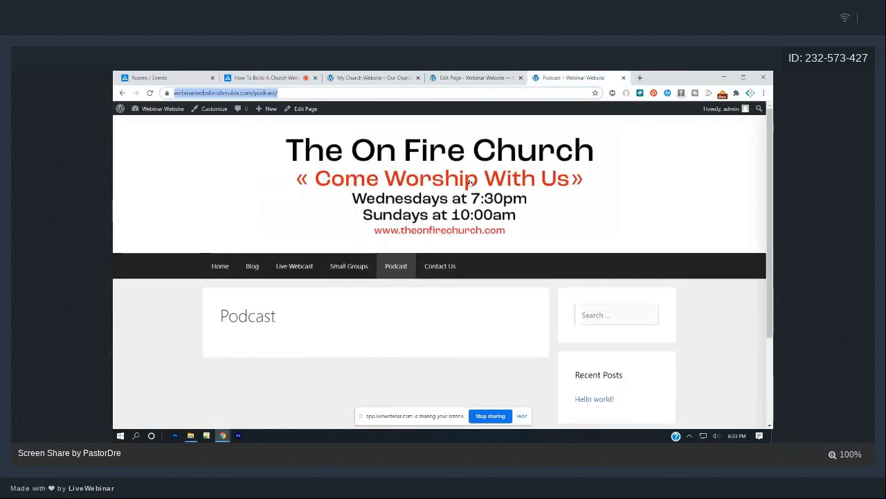
click(401, 75)
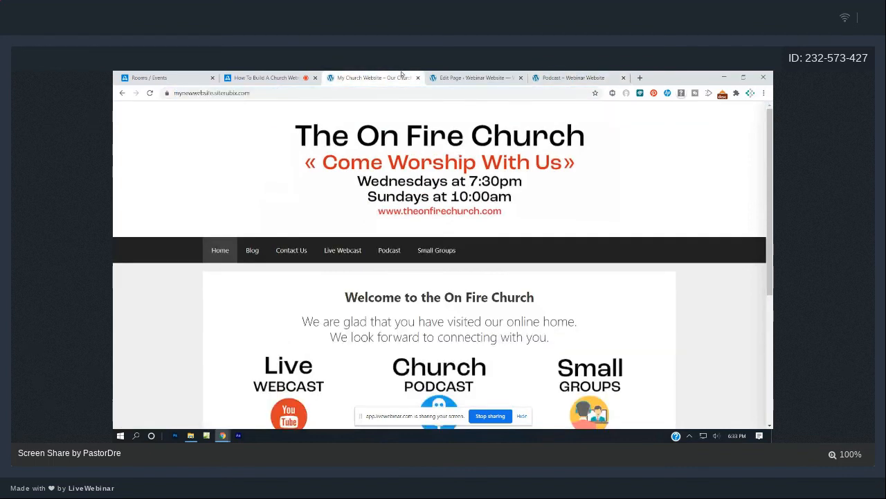
click(474, 76)
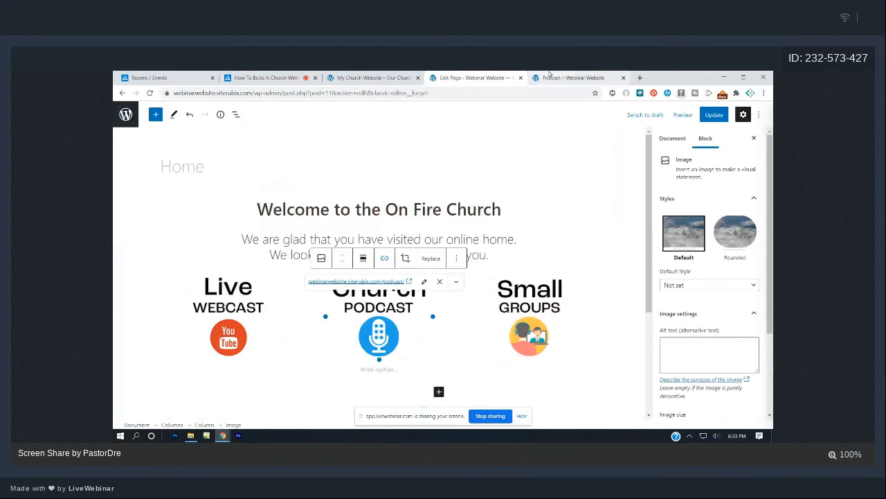
click(549, 75)
Link the Small Groups image to the /small-groups/ page address and update the Home page.
click(349, 266)
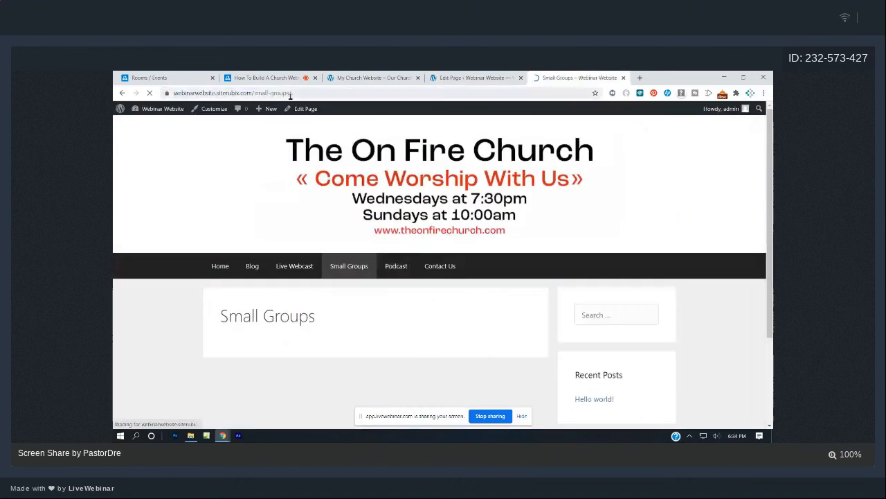
click(288, 94)
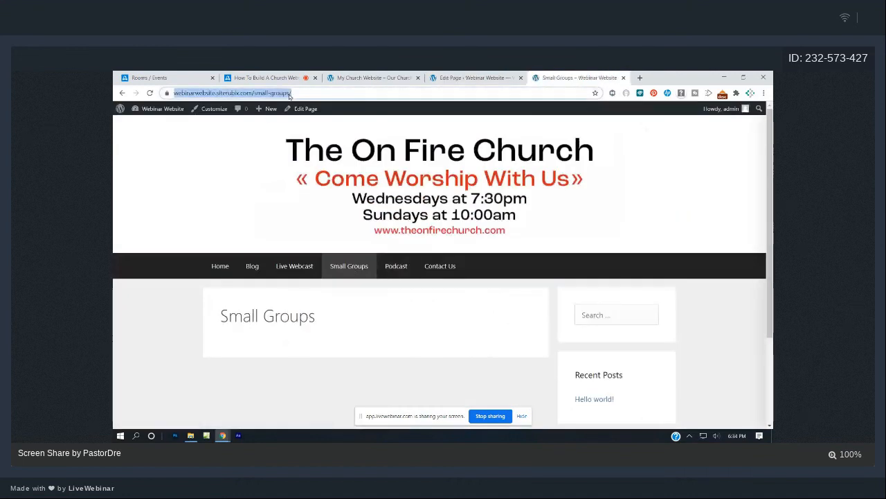
click(443, 77)
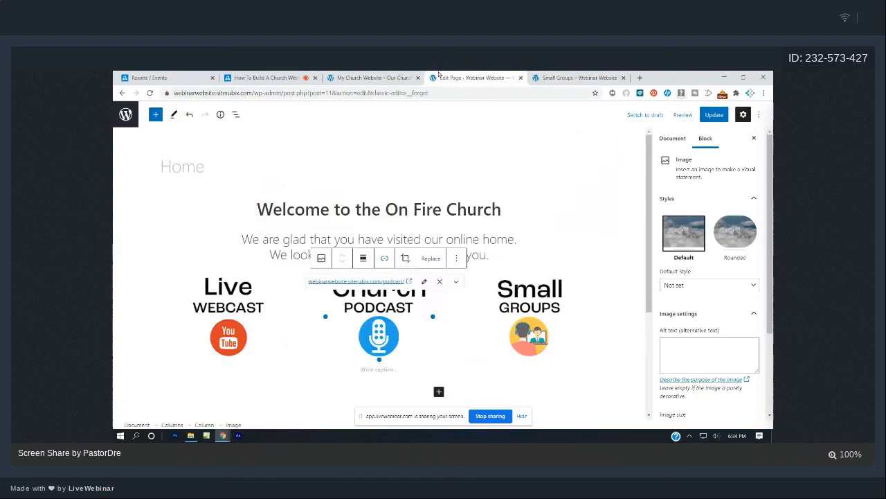
click(535, 257)
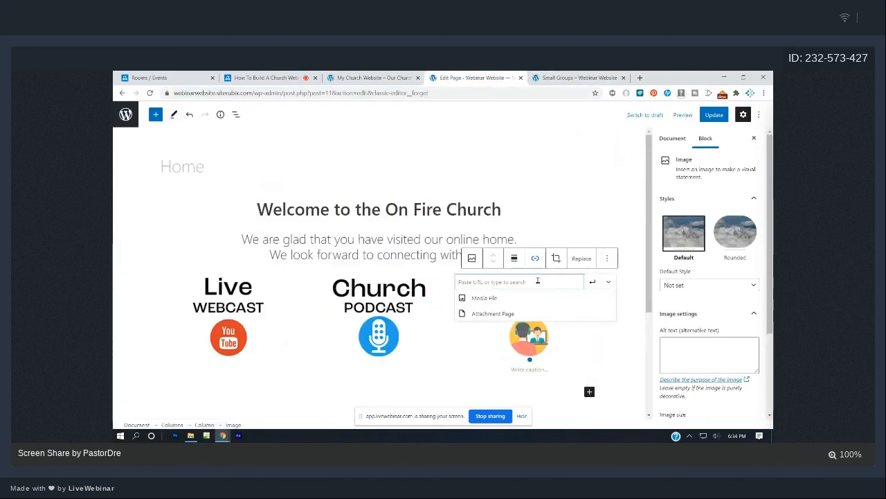
key(ctrl+v)
key(Return)
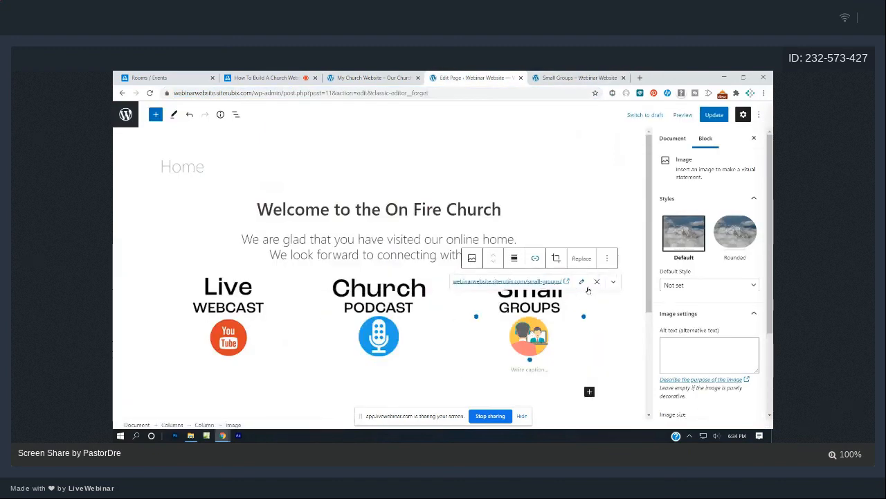
click(717, 115)
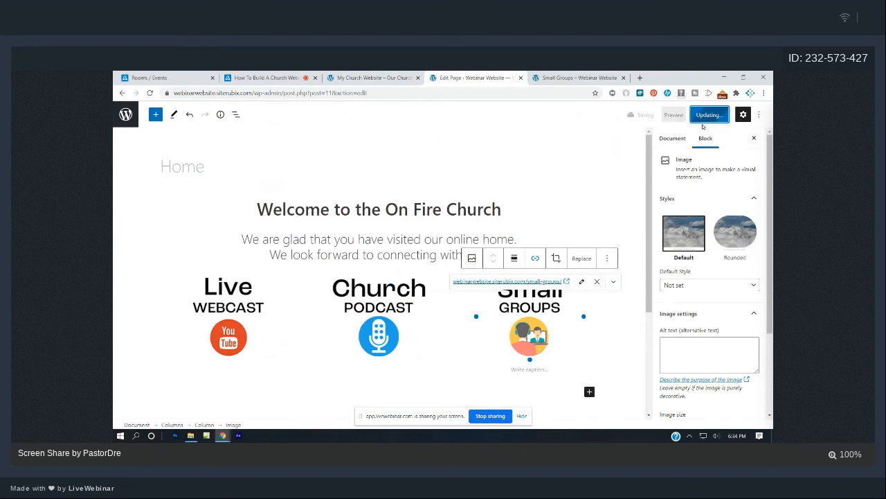
click(562, 76)
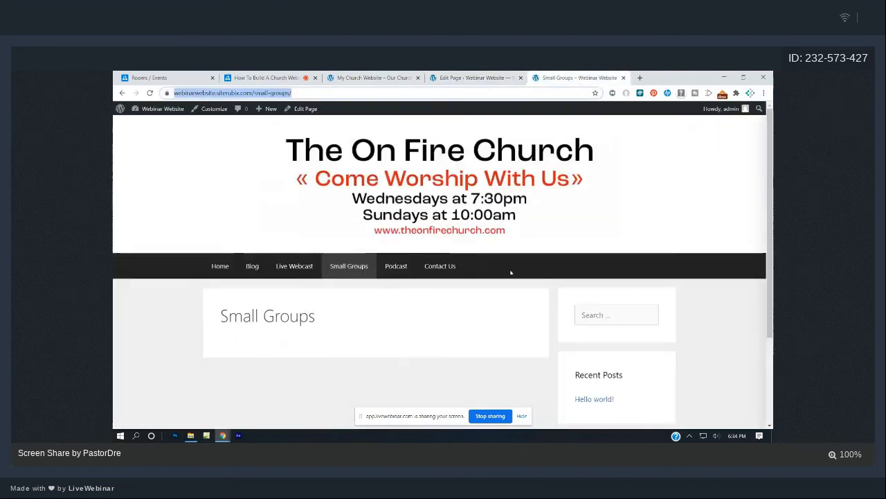
Reload the live homepage and test the Live Webcast, Podcast and Small Groups image links.
click(237, 269)
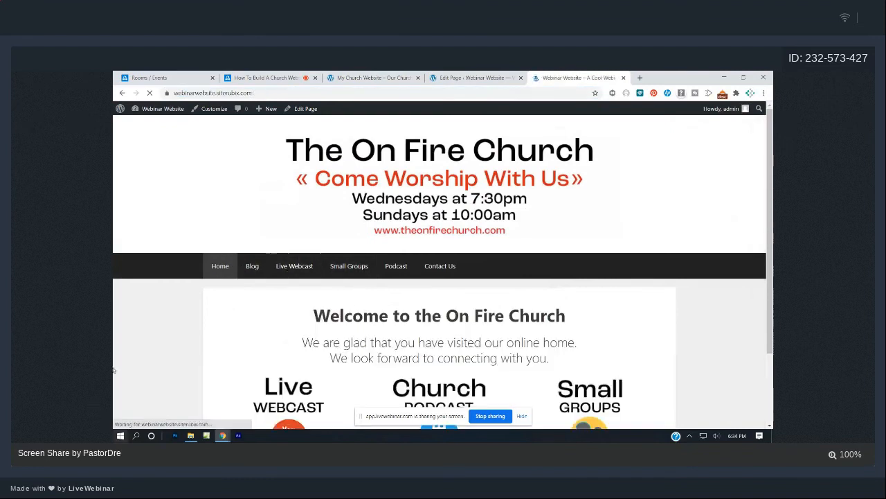
click(150, 95)
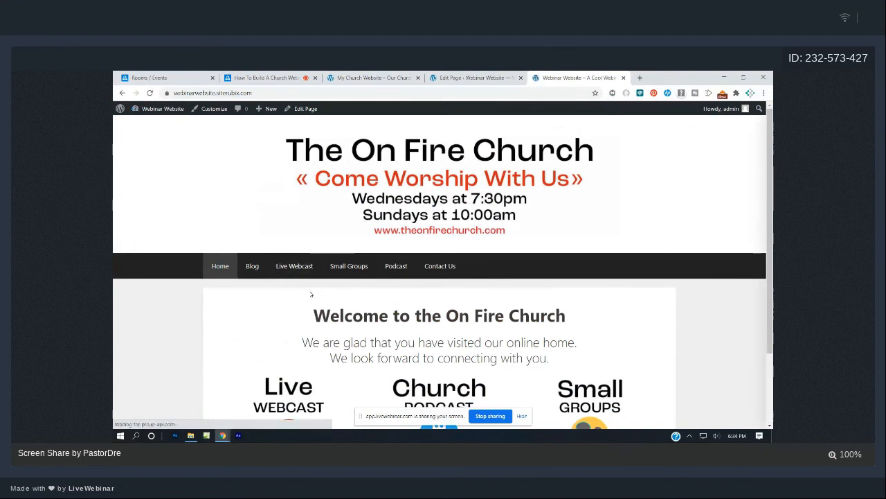
scroll(312, 294, down, 2)
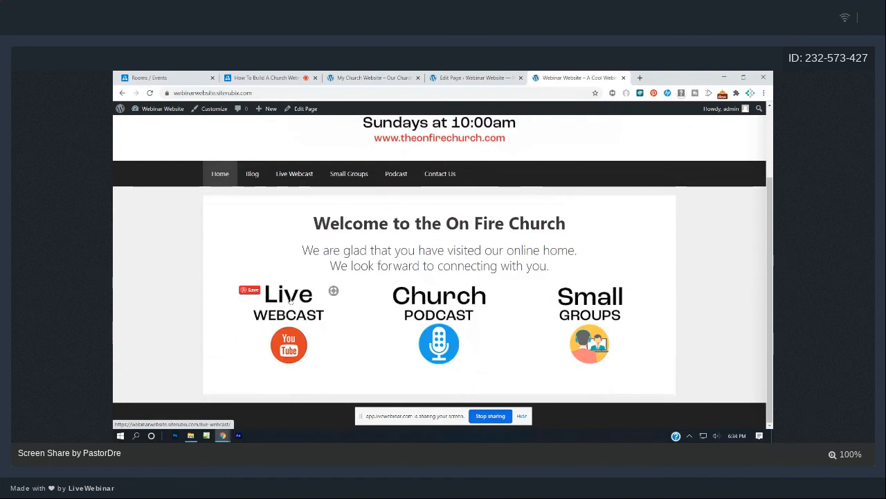
click(290, 299)
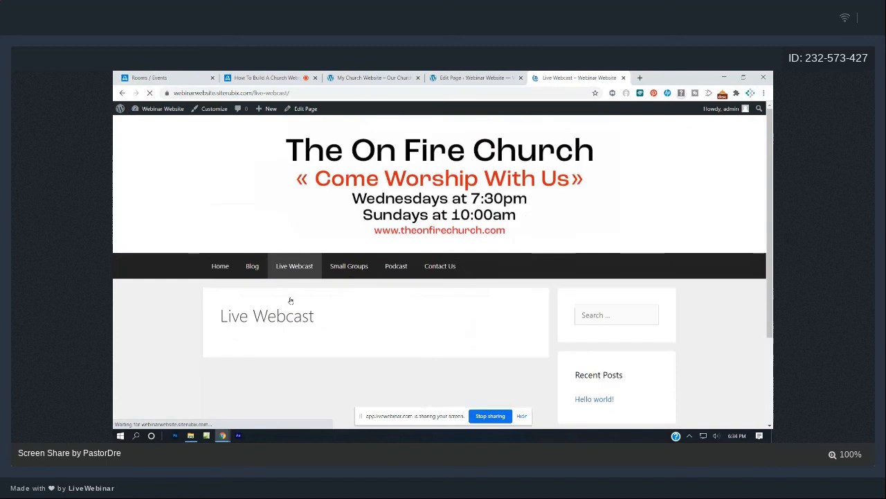
click(222, 267)
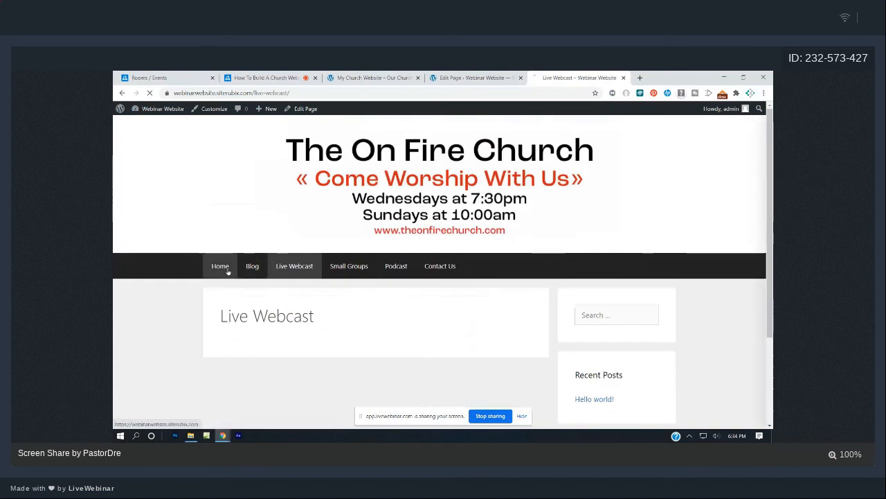
scroll(426, 313, down, 3)
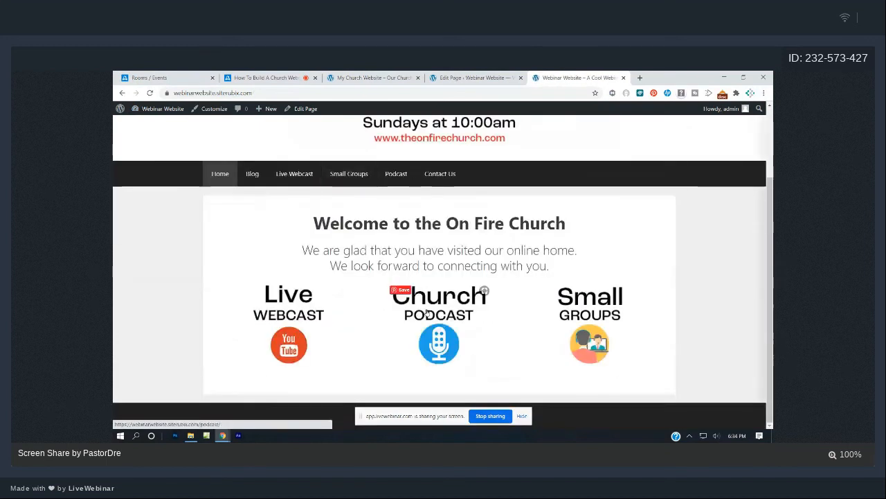
click(426, 313)
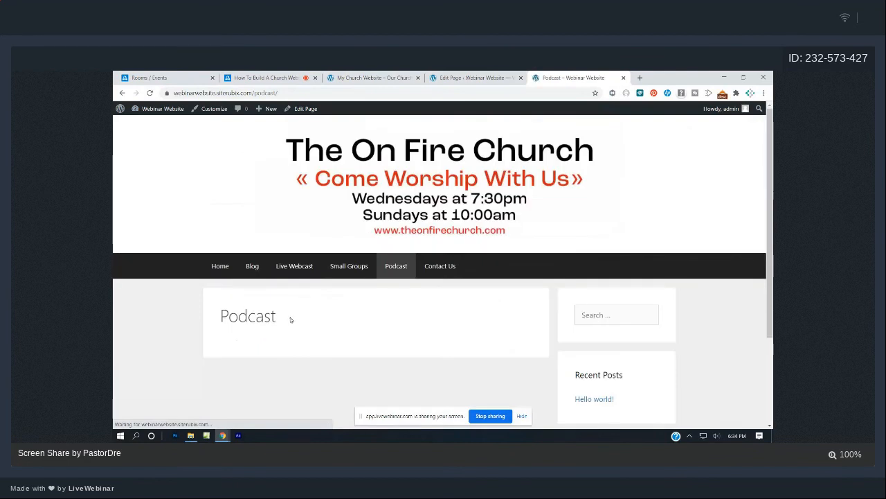
click(221, 267)
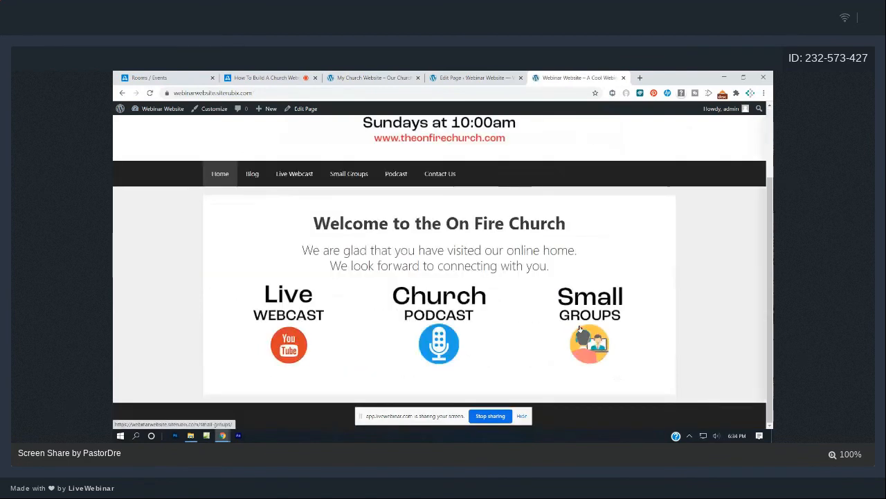
click(580, 331)
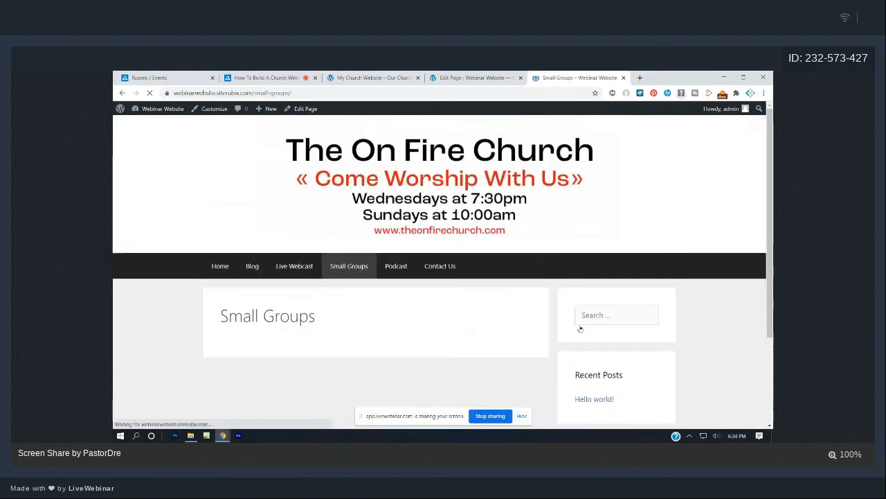
click(213, 263)
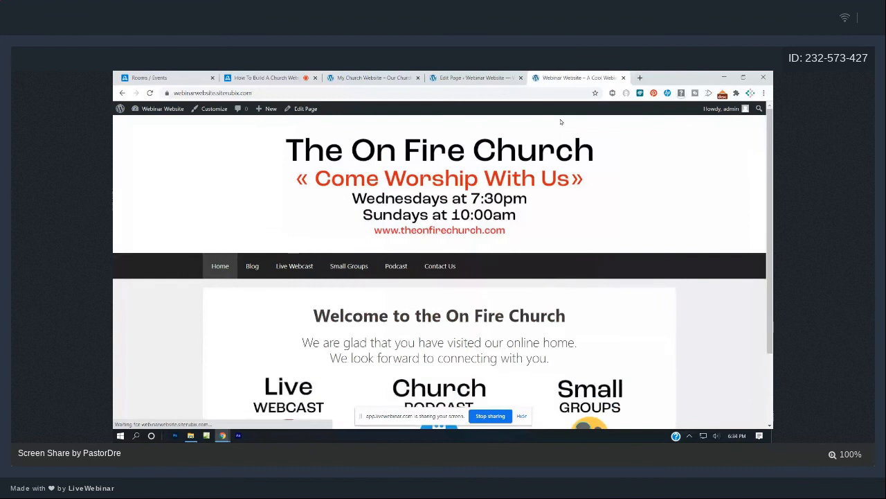
Switch back to the Home page editor tab and scroll down the page.
key(ctrl+shift+Tab)
key(ctrl+shift+Tab)
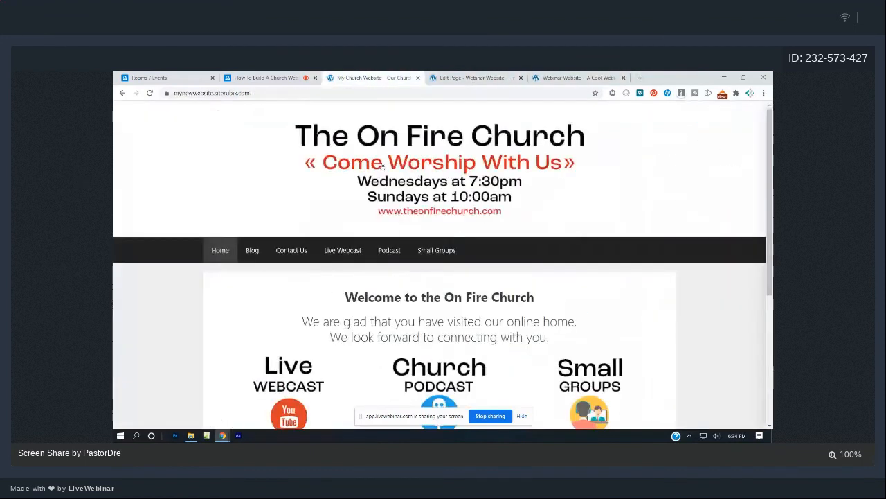
scroll(393, 258, down, 3)
scroll(393, 258, down, 2)
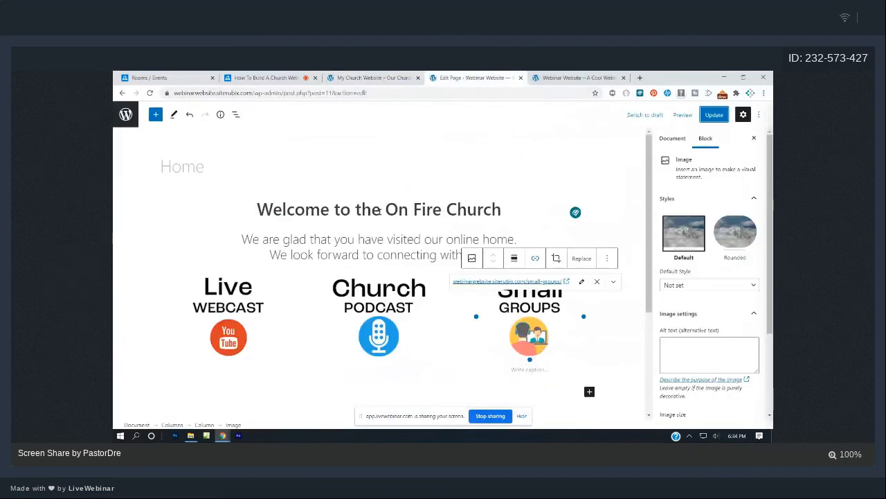
Insert a Video block from the 'vi' block search, then remove it again.
scroll(368, 303, down, 1)
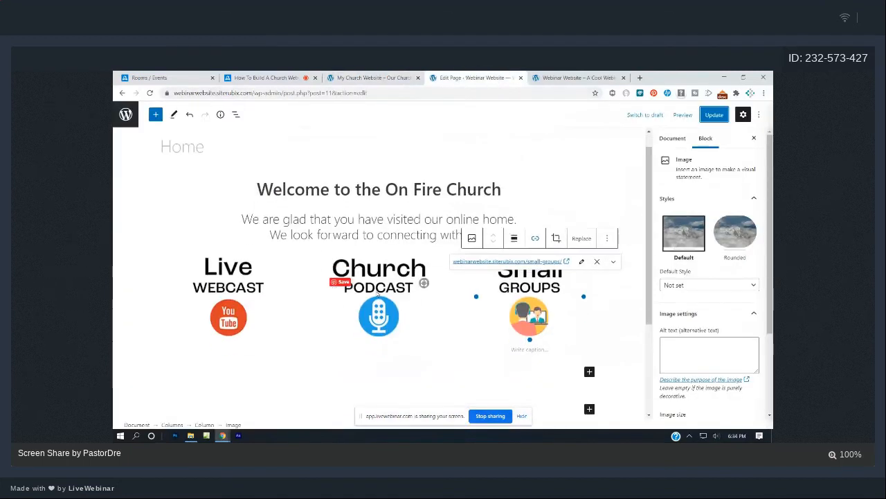
scroll(366, 311, up, 1)
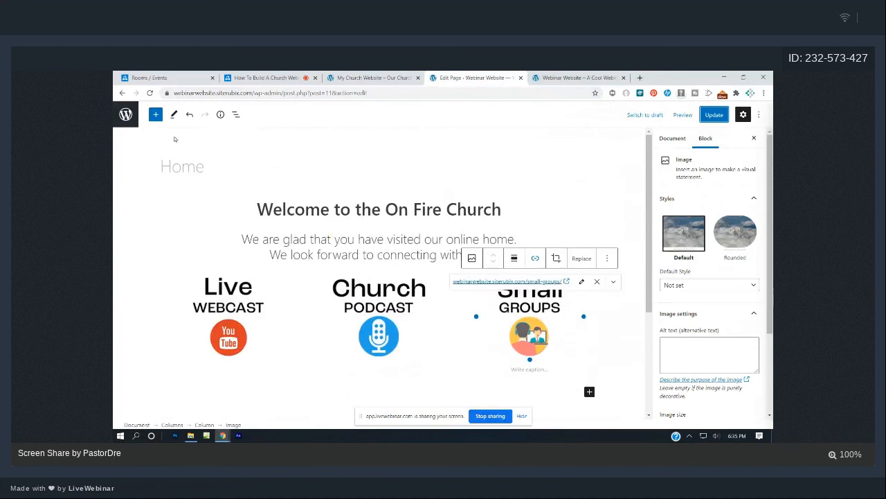
click(157, 116)
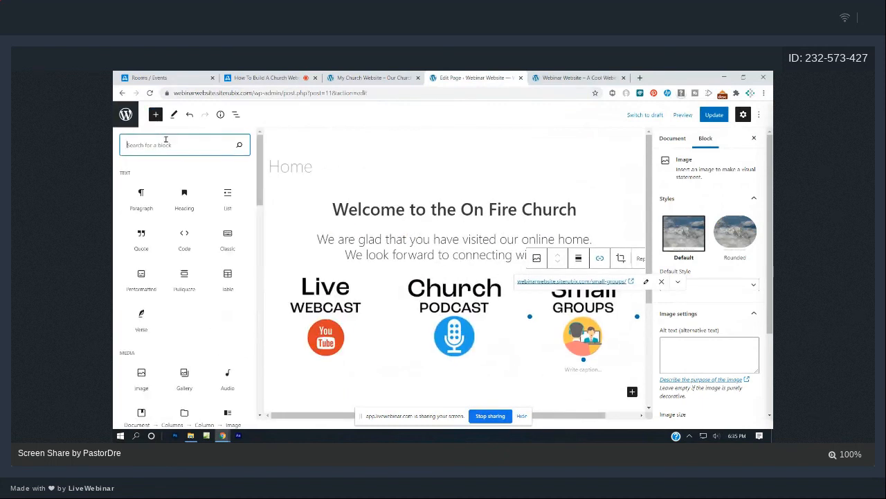
text(vid)
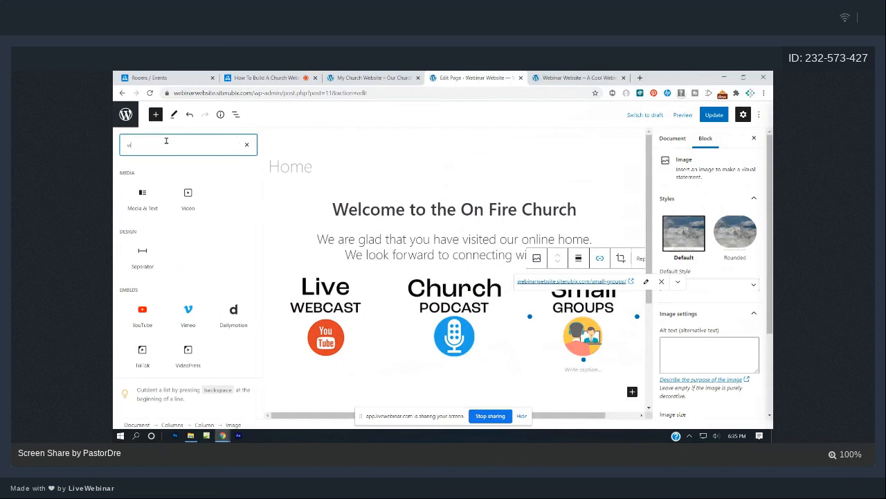
click(187, 201)
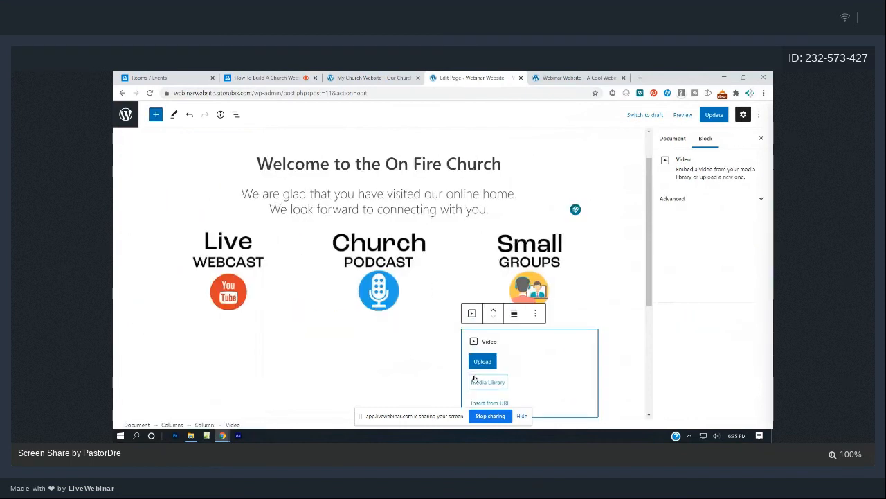
scroll(520, 346, down, 2)
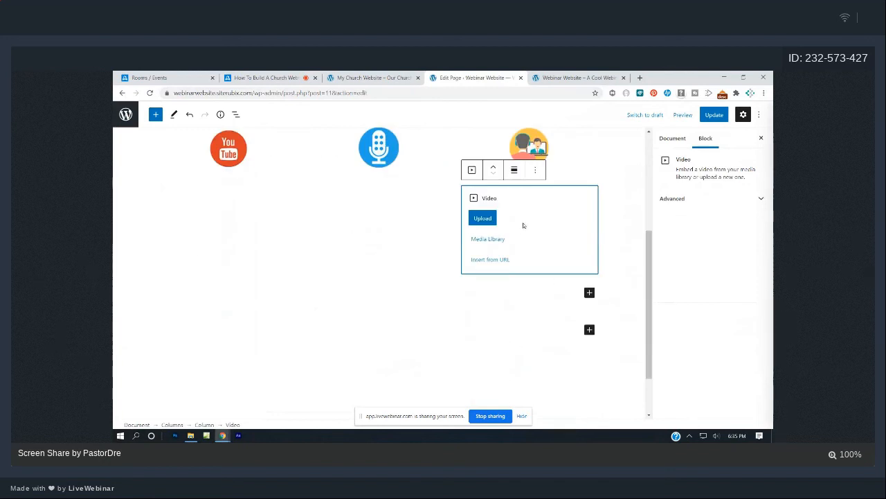
click(535, 171)
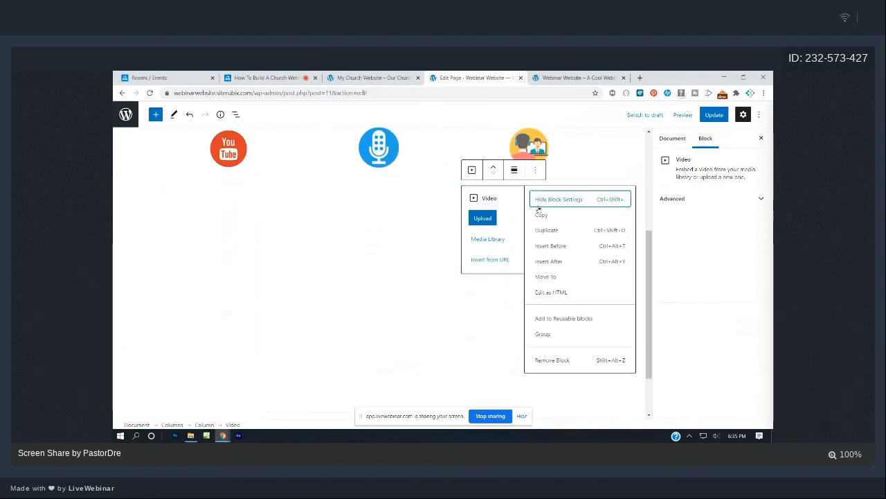
click(551, 359)
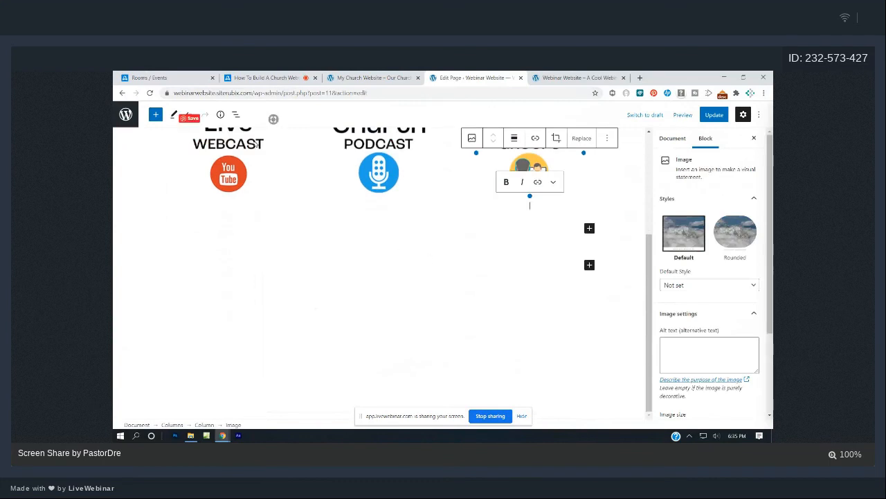
Insert an empty YouTube embed block in a new line below the icon columns, then open a new browser tab.
click(399, 223)
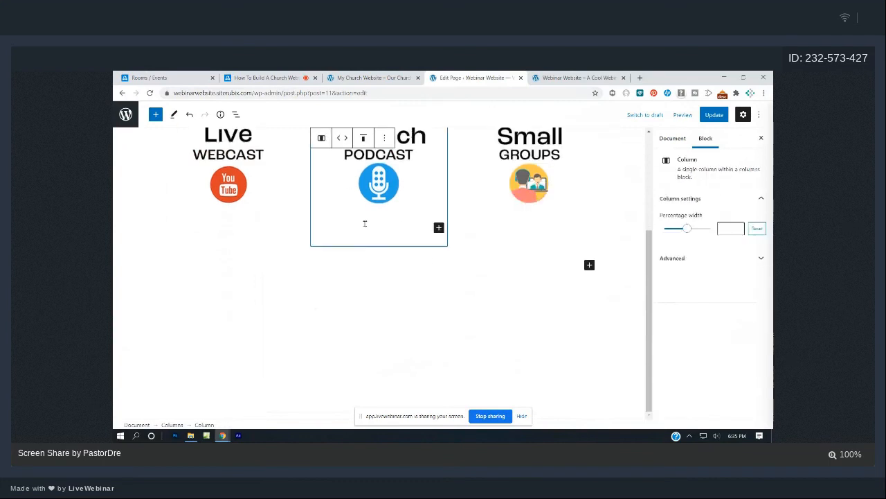
click(361, 281)
click(357, 318)
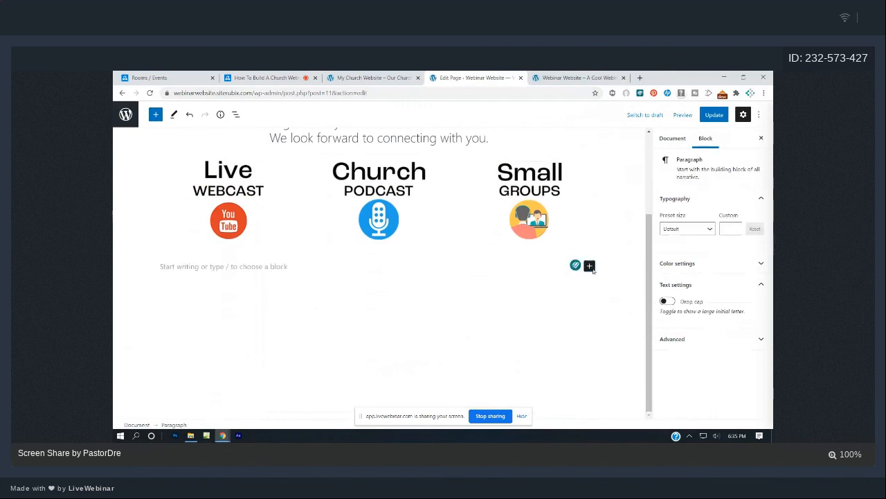
click(590, 268)
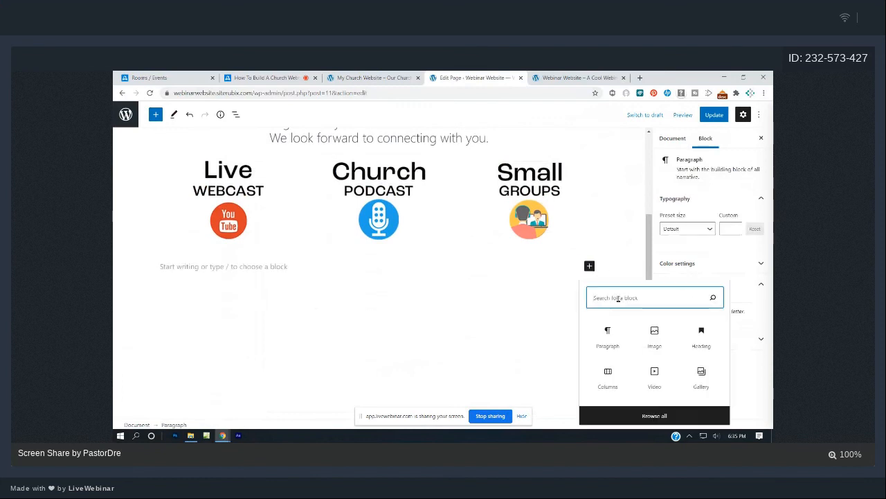
text(vid)
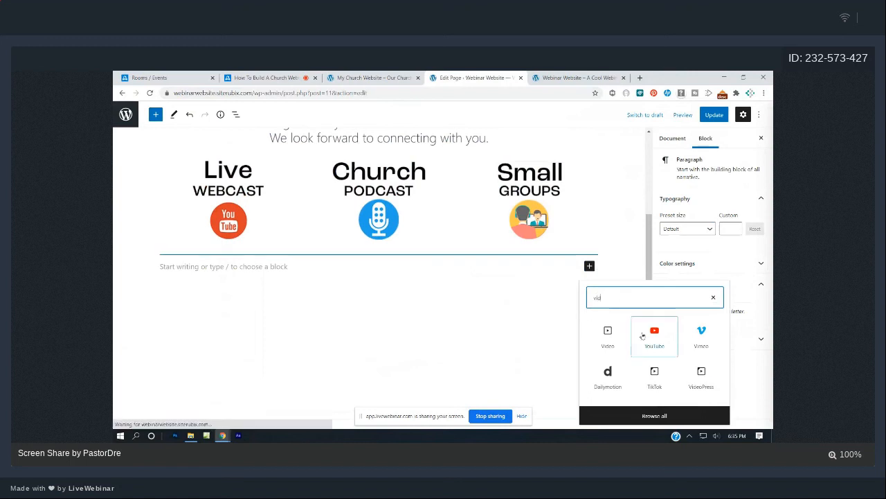
click(646, 338)
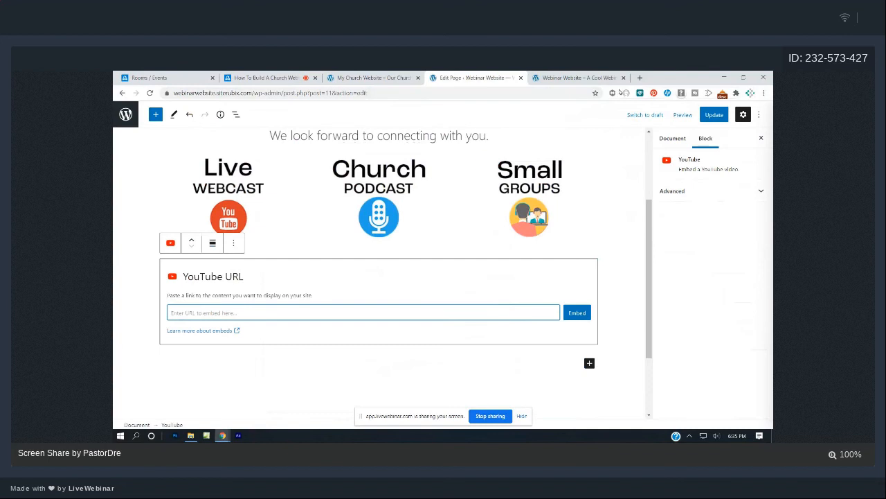
click(639, 78)
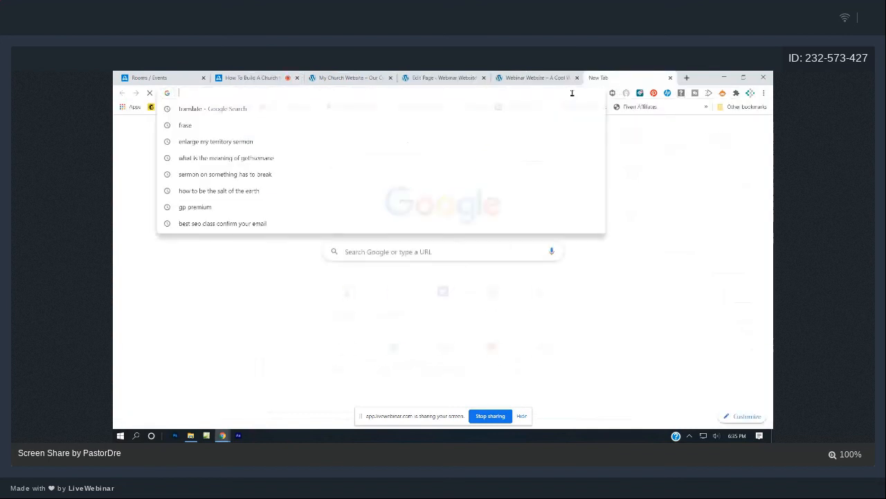
Search youtube.com for 'victory outreach cape town' and open the paused 'Trusting God in Trying Times' video.
text(youtube.com)
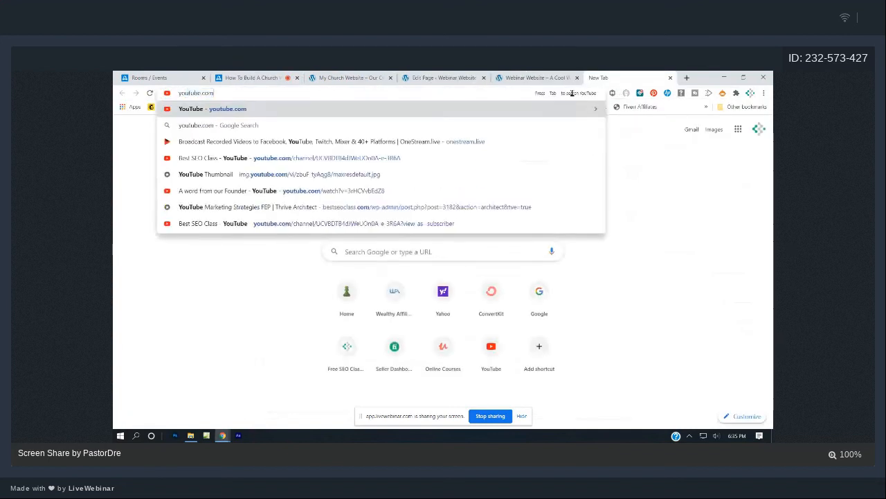
key(Return)
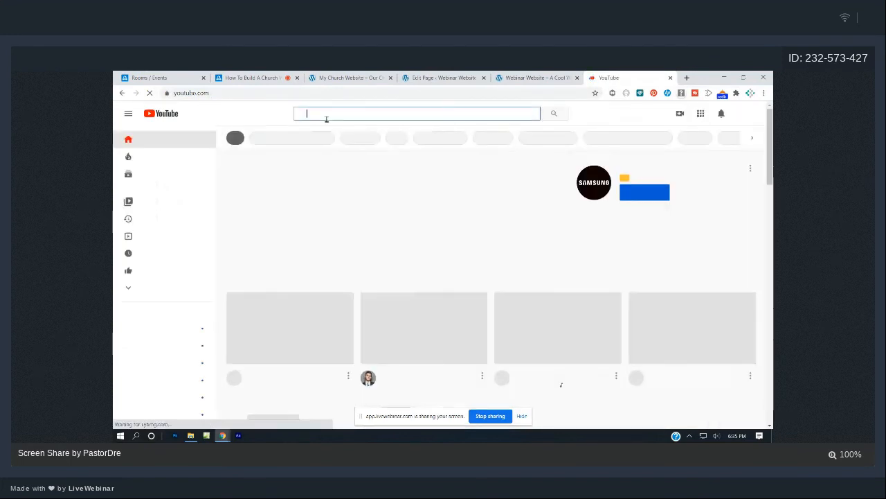
text(victory outreach )
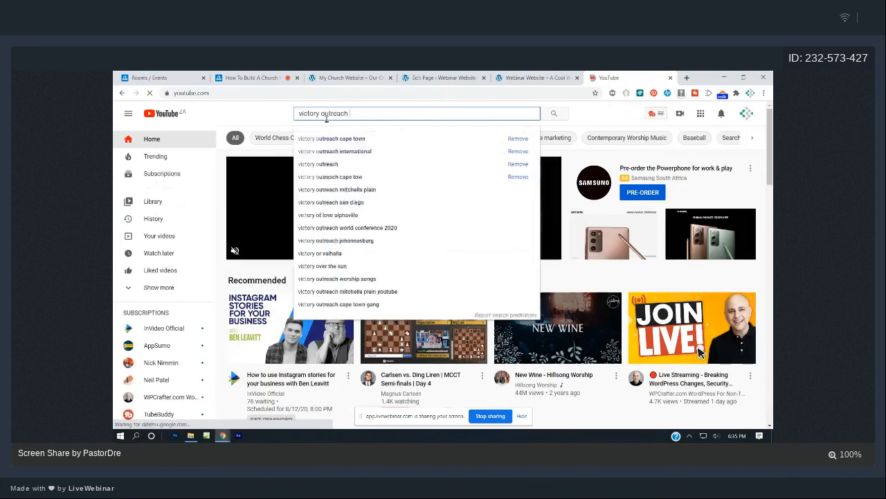
text(cape town)
key(Return)
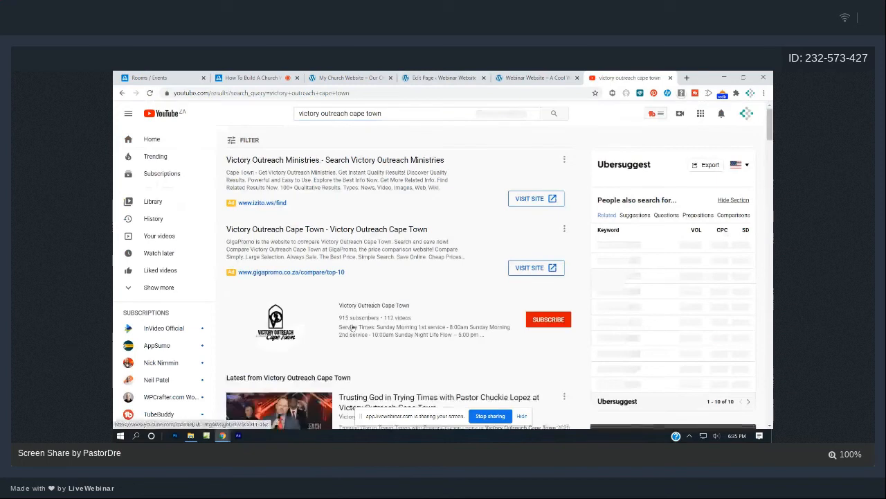
scroll(313, 275, down, 2)
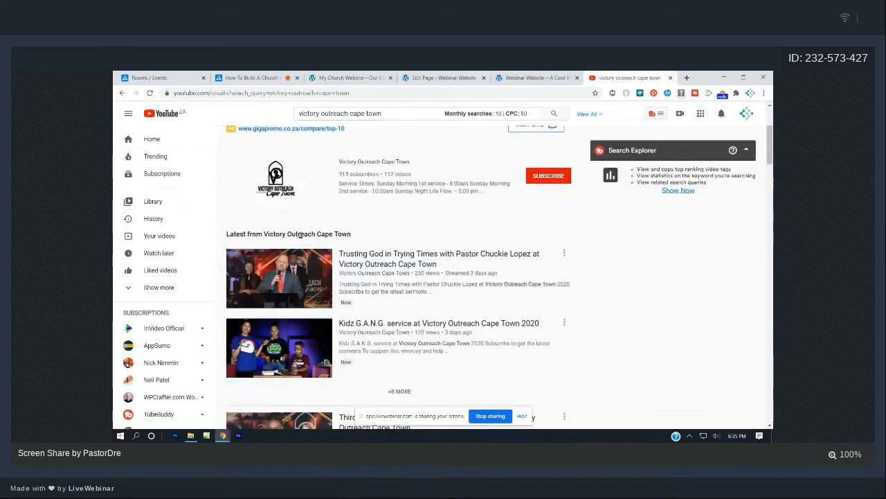
click(284, 274)
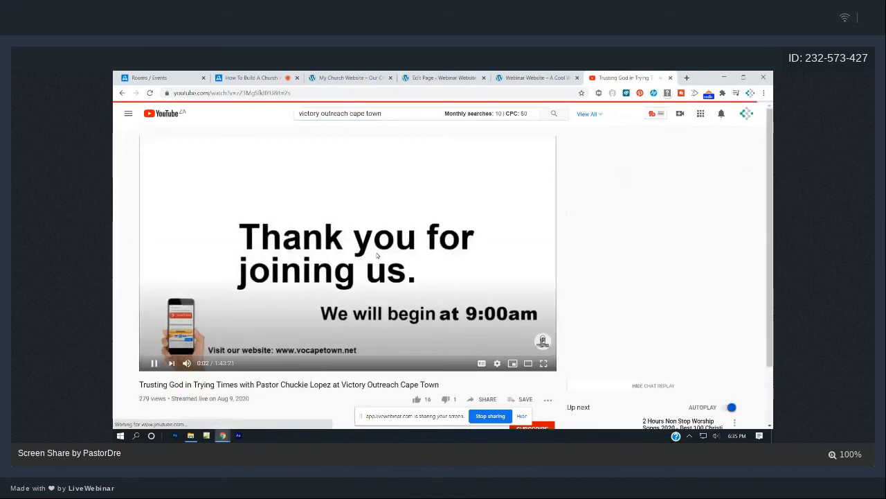
click(336, 196)
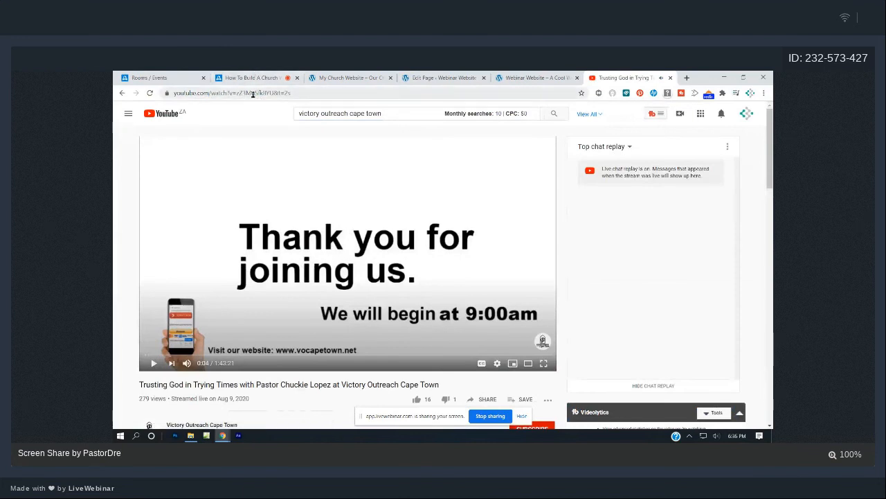
Copy the video's share link and return to the Home page editor tab.
scroll(384, 217, down, 3)
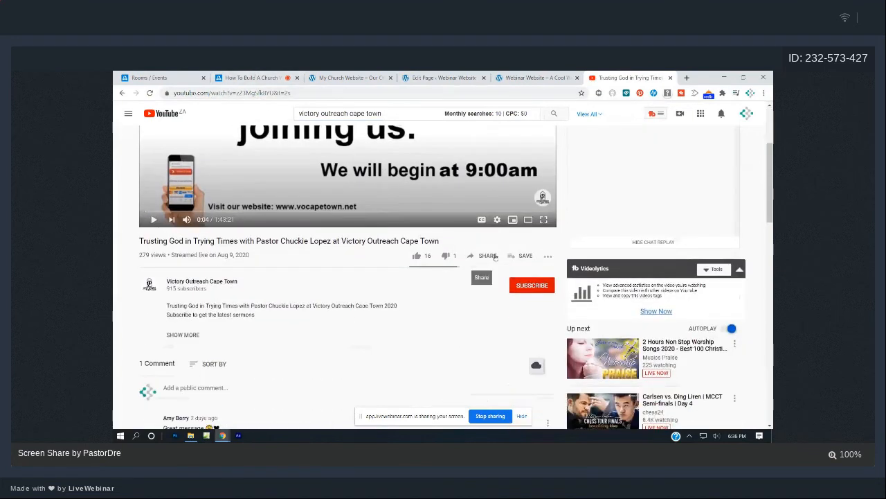
click(489, 256)
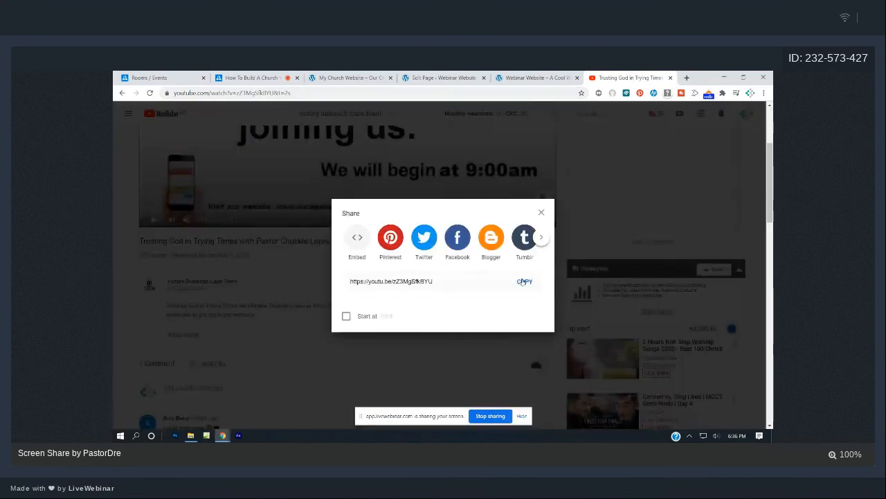
click(523, 281)
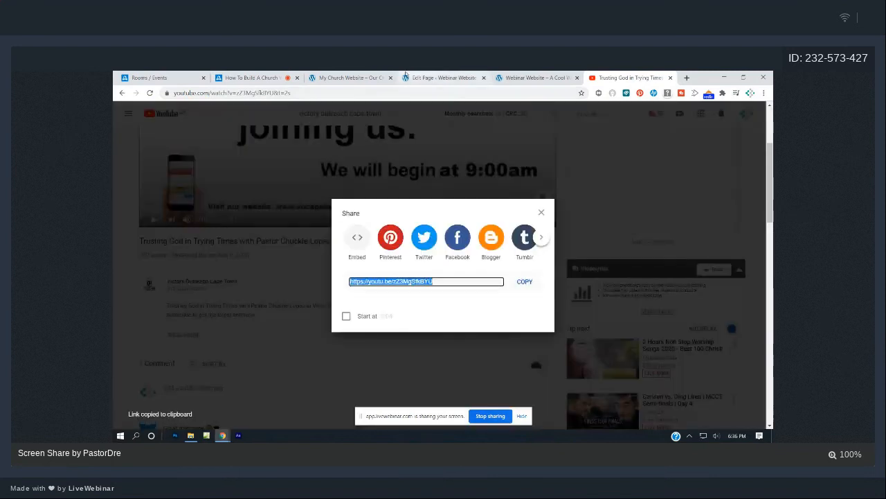
click(374, 76)
click(443, 77)
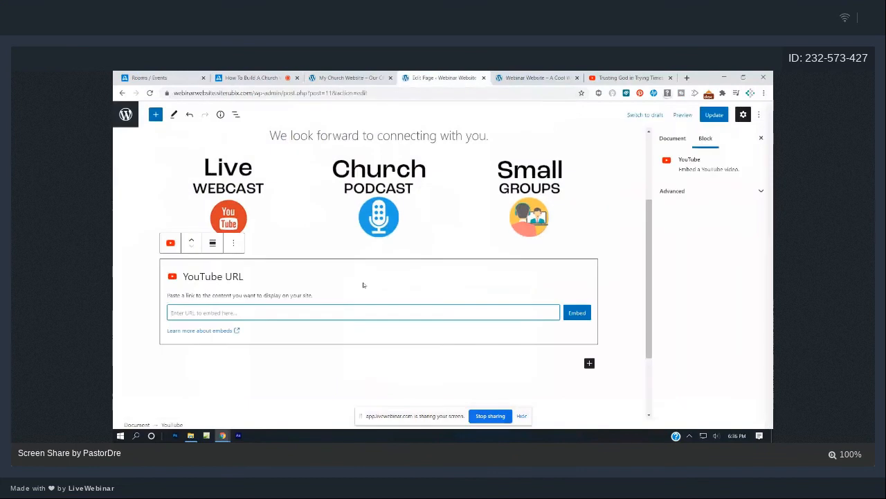
Paste the sermon link into the YouTube block, embed it, and update the page.
key(ctrl+v)
click(575, 312)
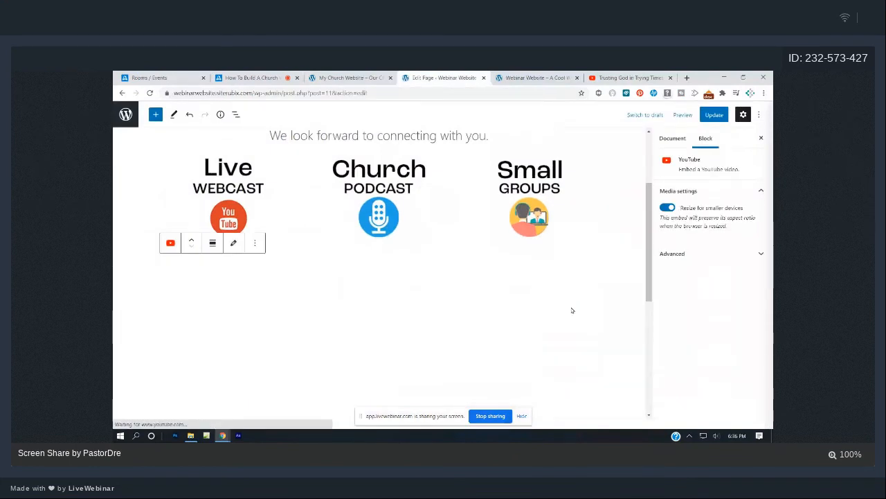
scroll(573, 312, down, 2)
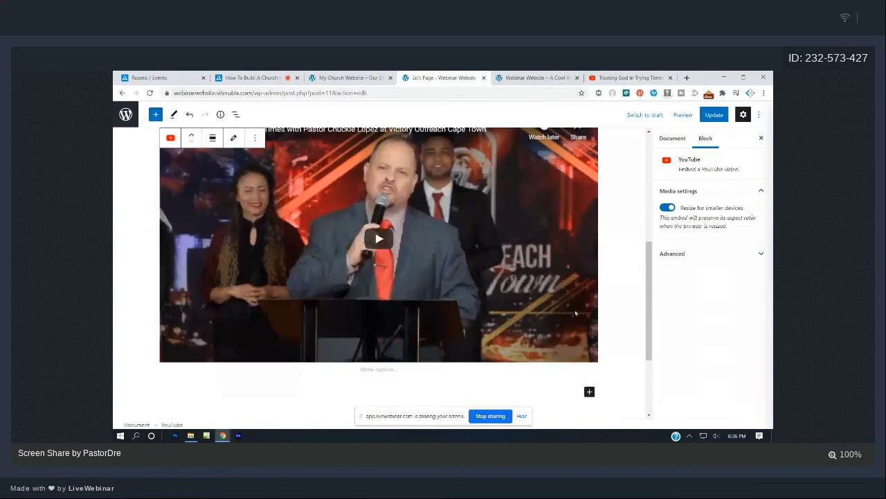
scroll(575, 313, up, 3)
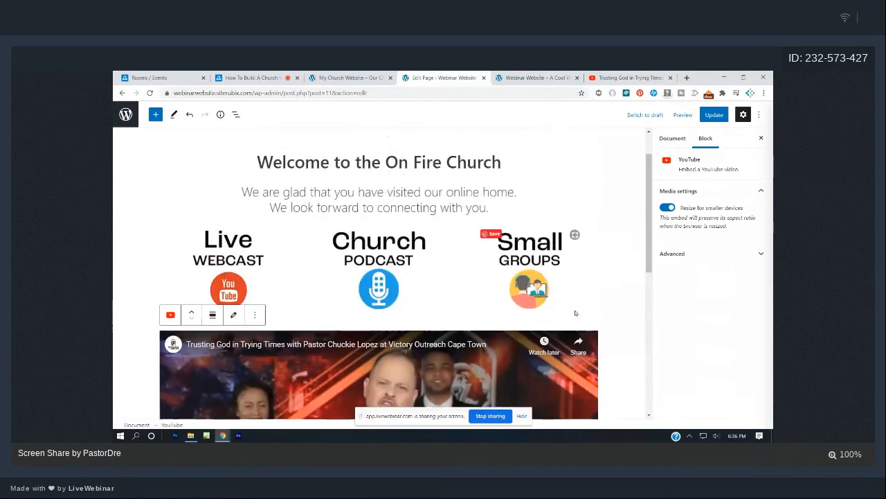
scroll(576, 313, down, 1)
click(709, 117)
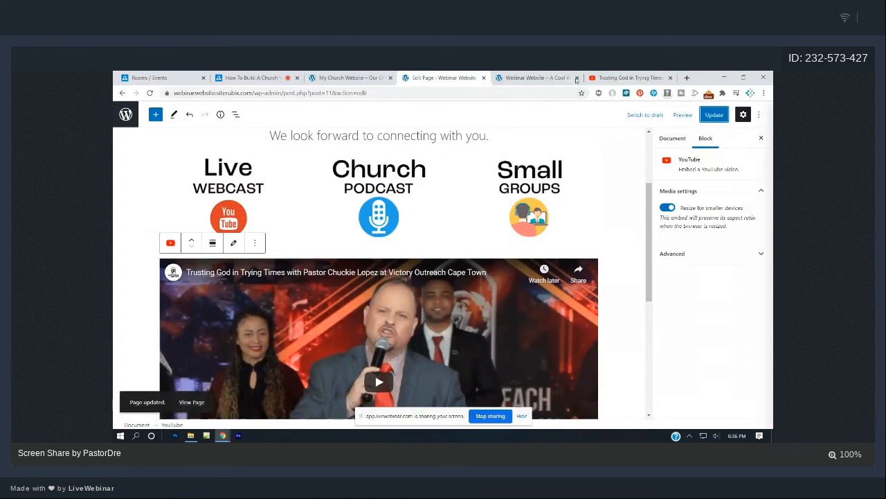
Check the embedded video on the live homepage, then return to the editor.
click(549, 74)
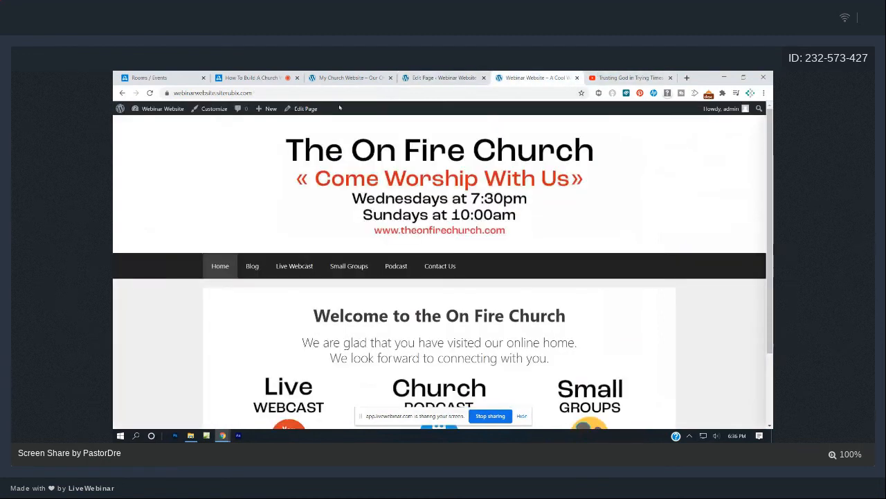
scroll(415, 179, down, 10)
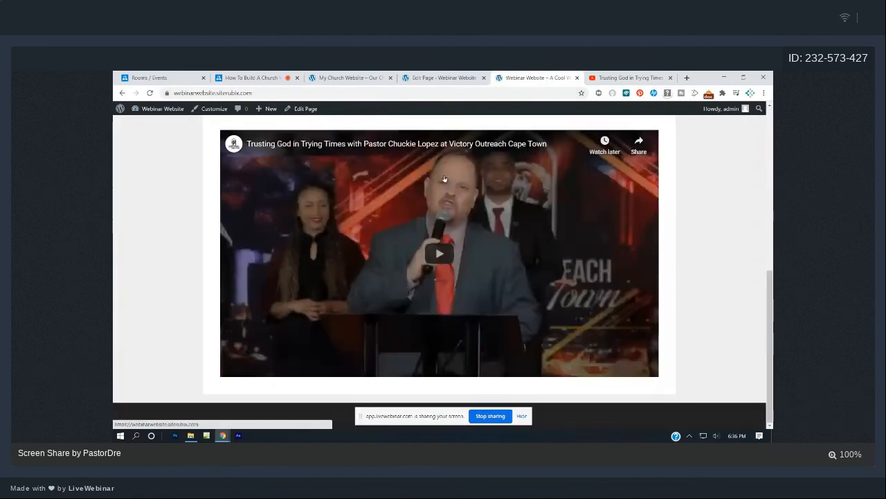
scroll(444, 179, up, 1)
scroll(443, 176, up, 1)
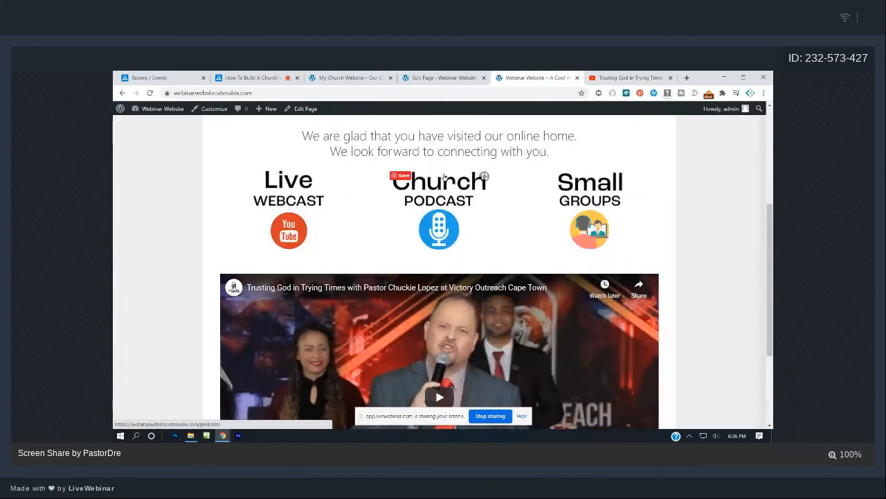
click(429, 76)
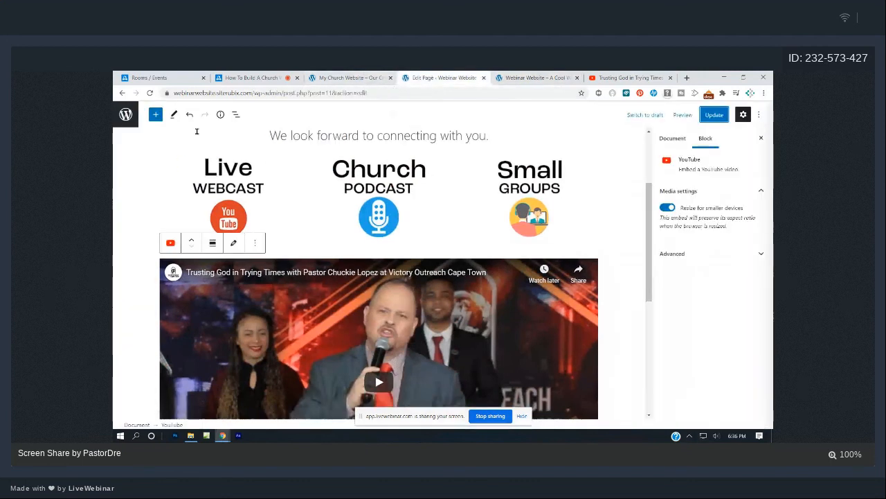
Insert a Columns block with three equal 33/33/33 columns below the icon row.
click(155, 115)
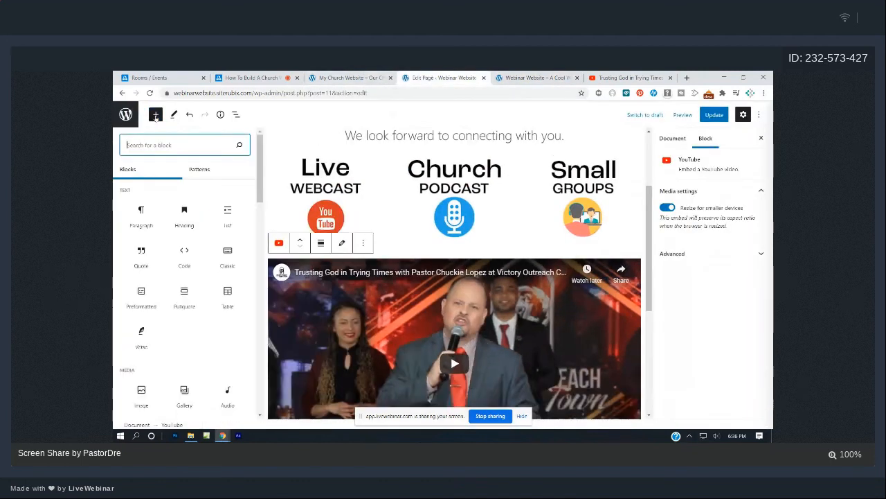
text(colu)
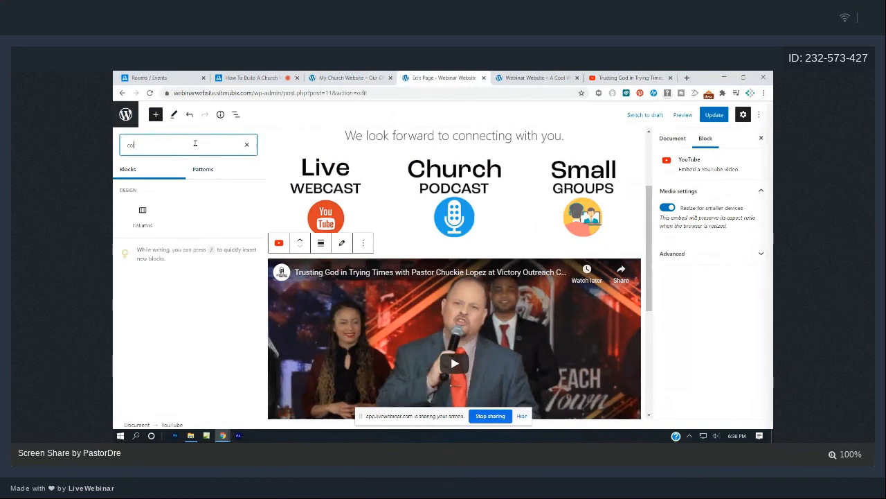
click(143, 213)
click(276, 285)
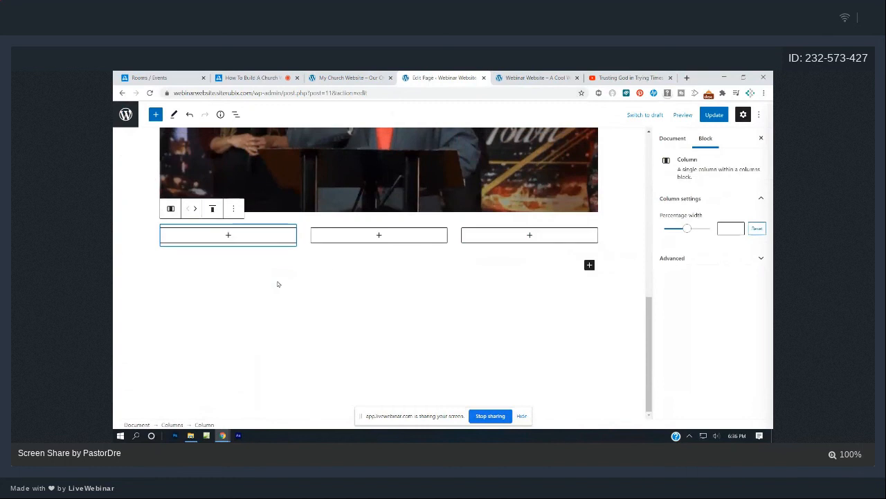
Remove the full-width sermon video block via its More options menu.
scroll(422, 279, up, 1)
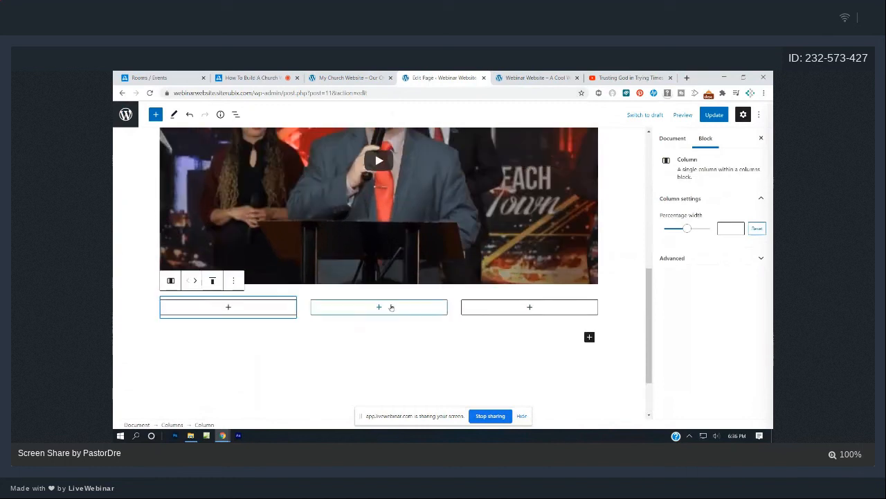
scroll(395, 298, up, 1)
scroll(407, 286, up, 2)
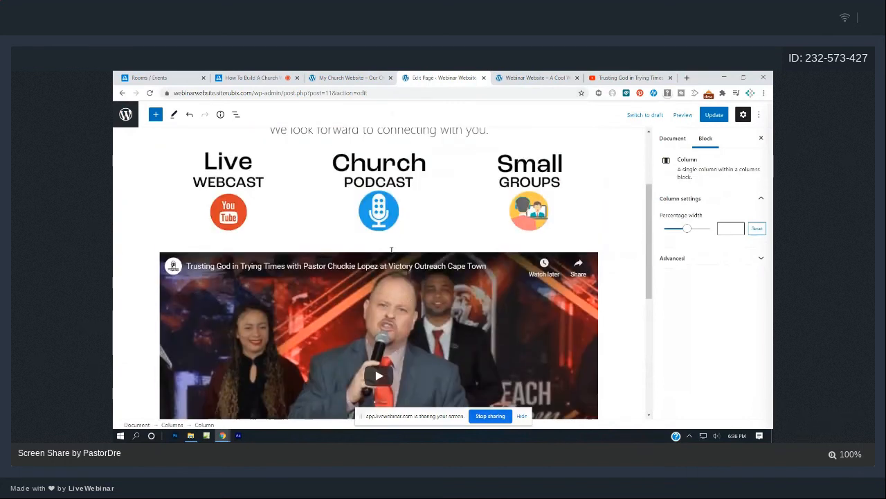
click(308, 281)
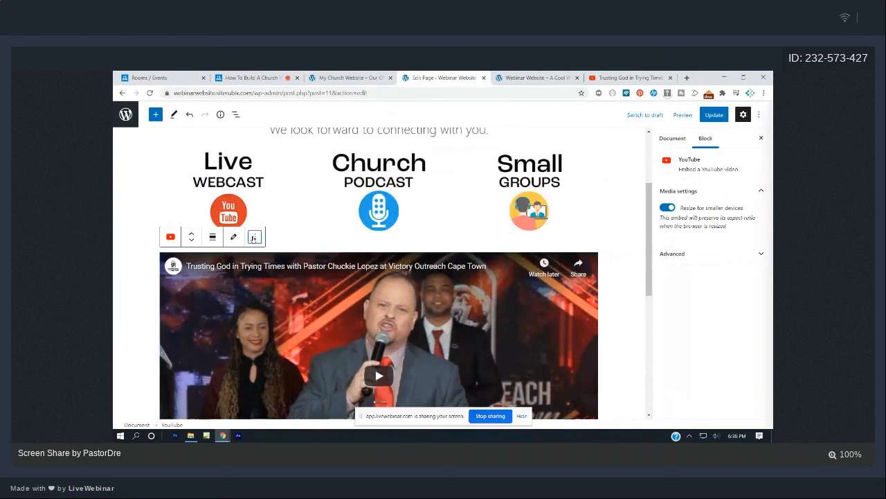
click(254, 238)
scroll(278, 381, down, 1)
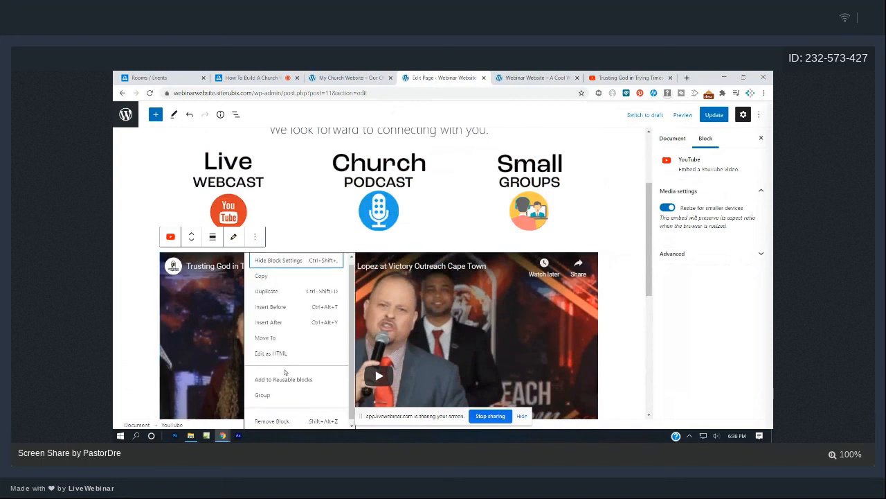
click(284, 418)
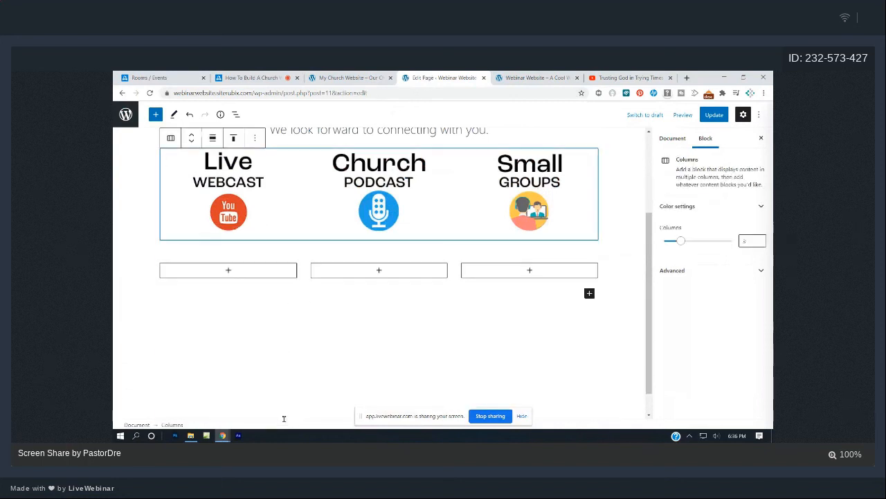
Add a YouTube block to the middle column and embed the pasted 'Trusting God in Trying Times' link.
click(383, 265)
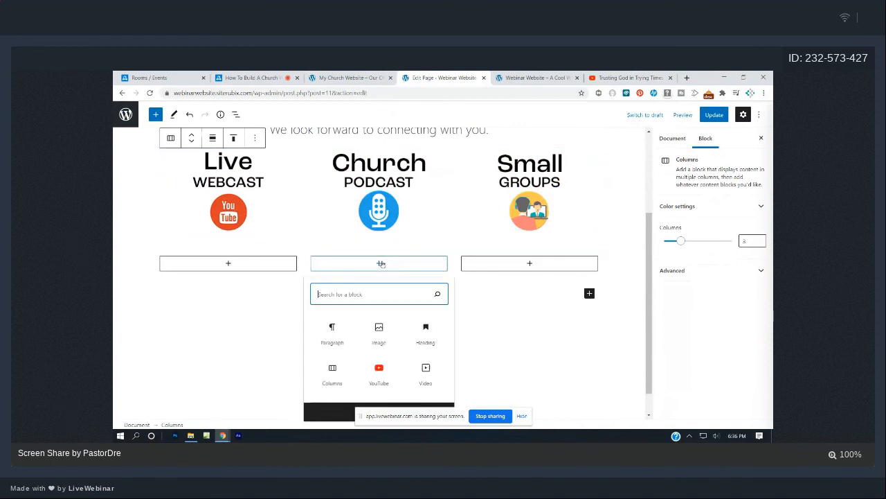
click(389, 368)
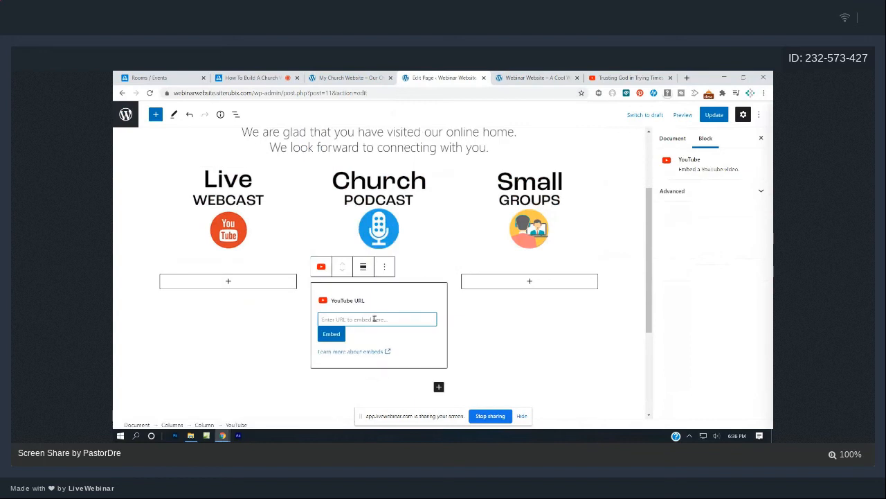
key(ctrl+v)
click(339, 334)
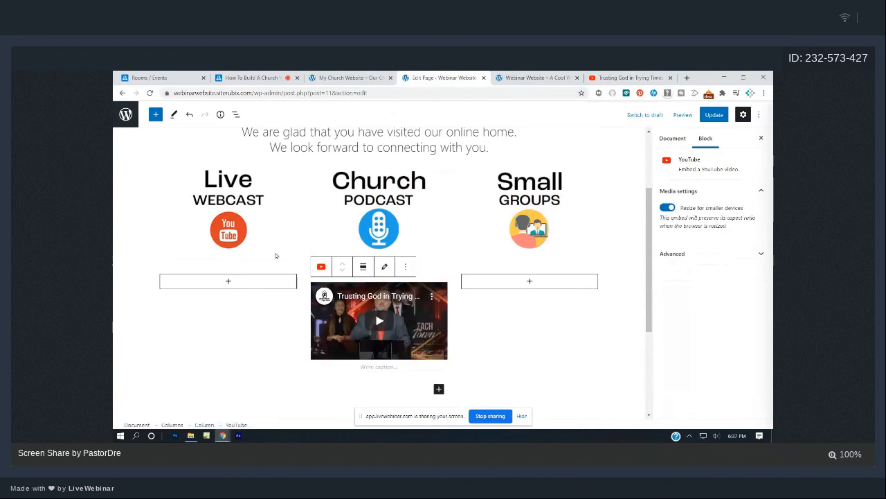
click(262, 314)
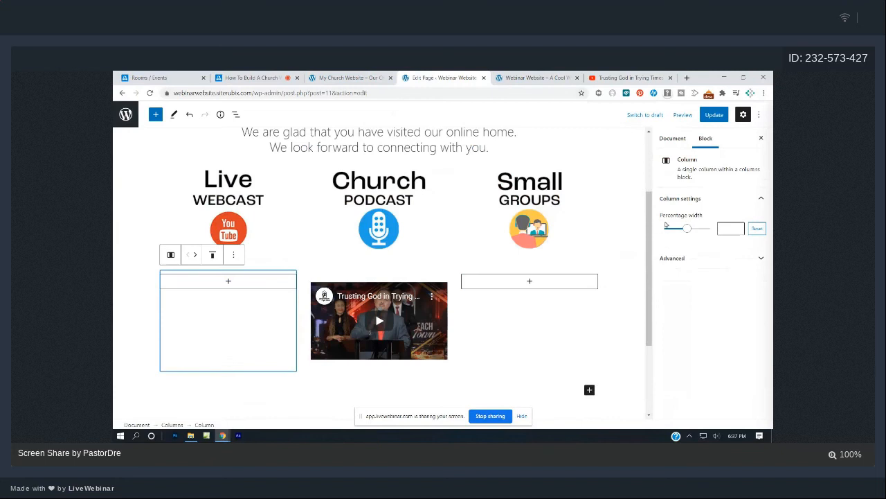
Narrow the left column to 22.2% and the right column likewise, update, and preview the live site.
drag(688, 231, 678, 232)
click(568, 301)
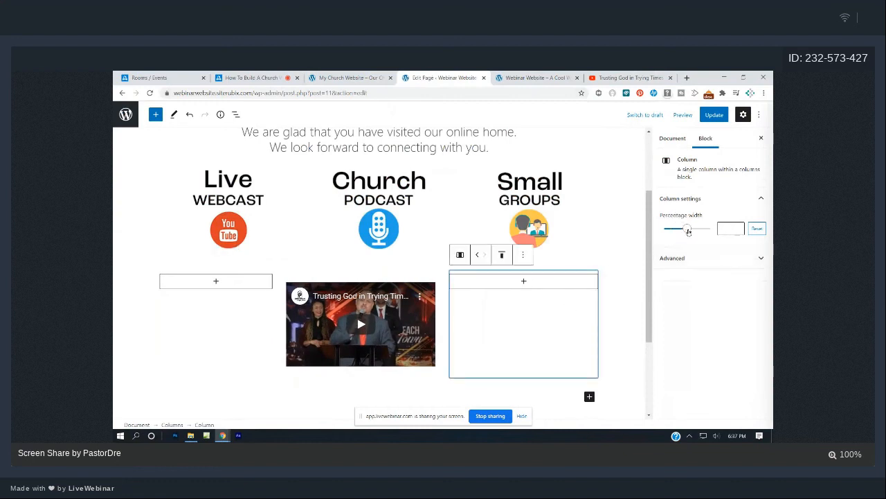
drag(688, 231, 676, 230)
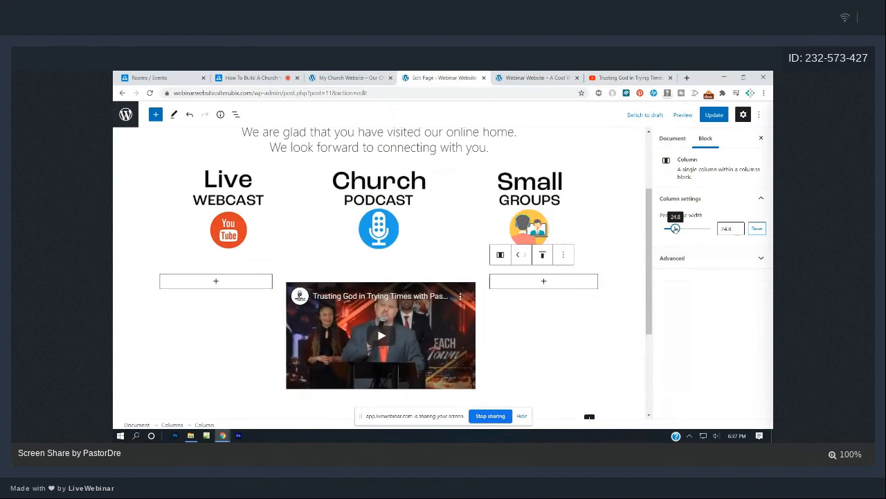
click(715, 119)
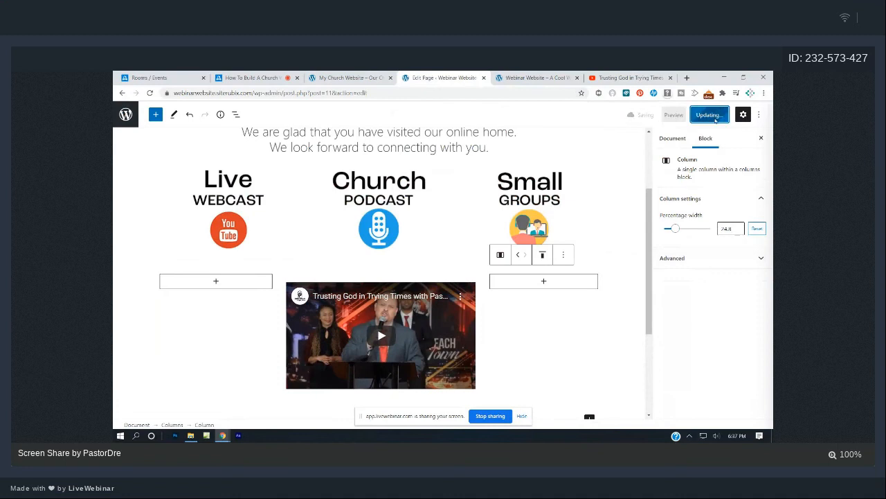
click(551, 78)
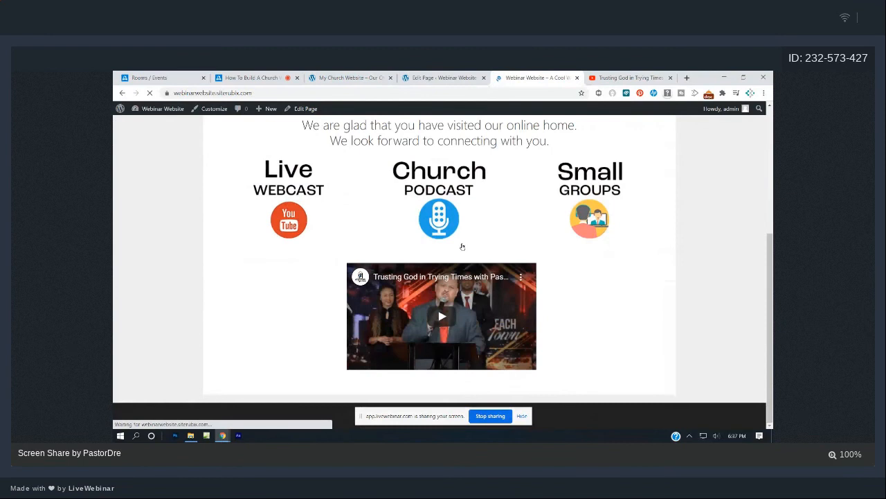
click(419, 77)
Narrow both side columns further (left to 12.6%), update, and reload the live page.
click(229, 307)
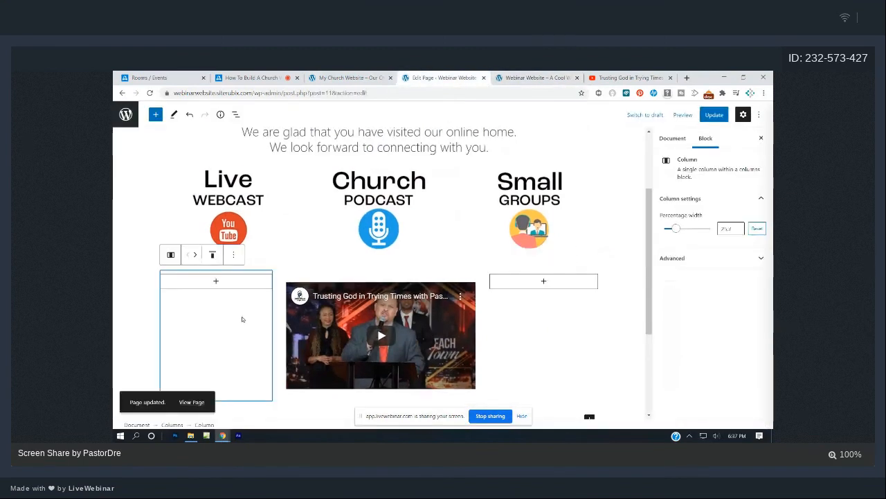
drag(675, 228, 670, 233)
click(582, 312)
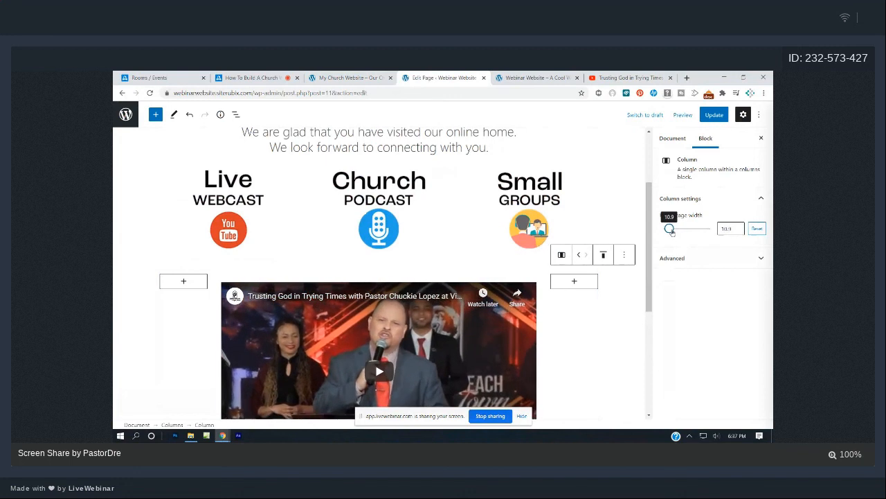
click(713, 114)
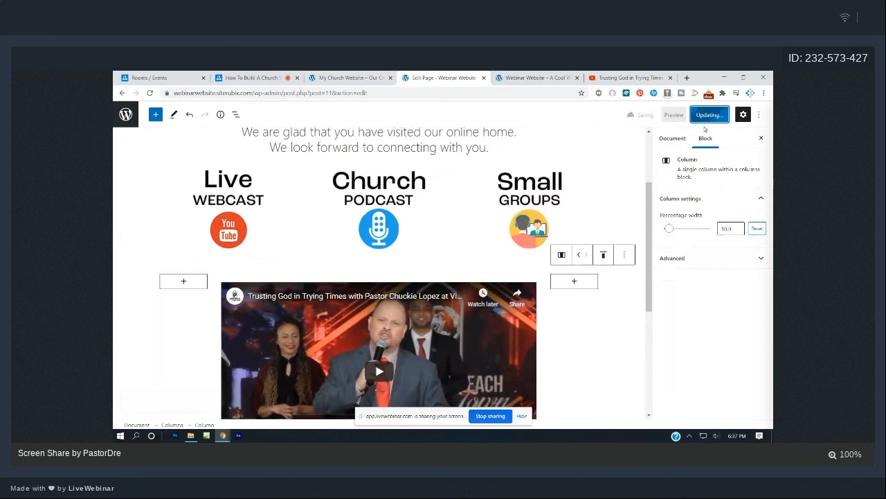
click(552, 76)
click(149, 93)
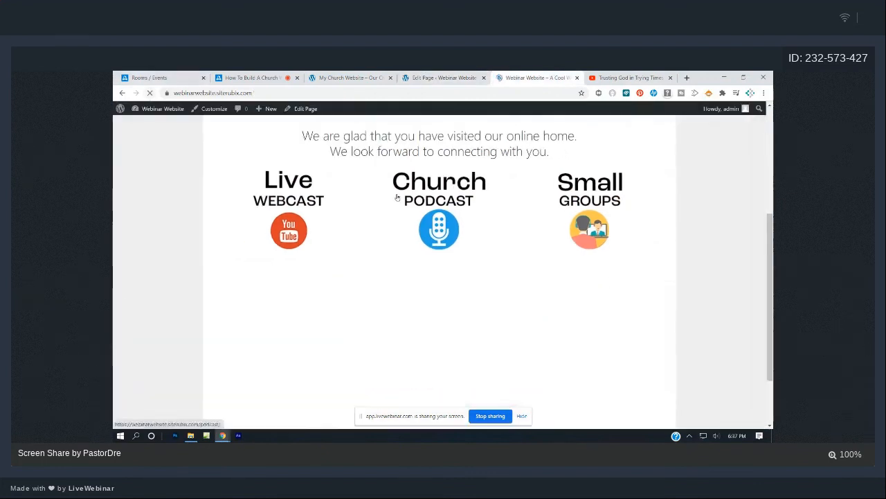
scroll(397, 198, down, 1)
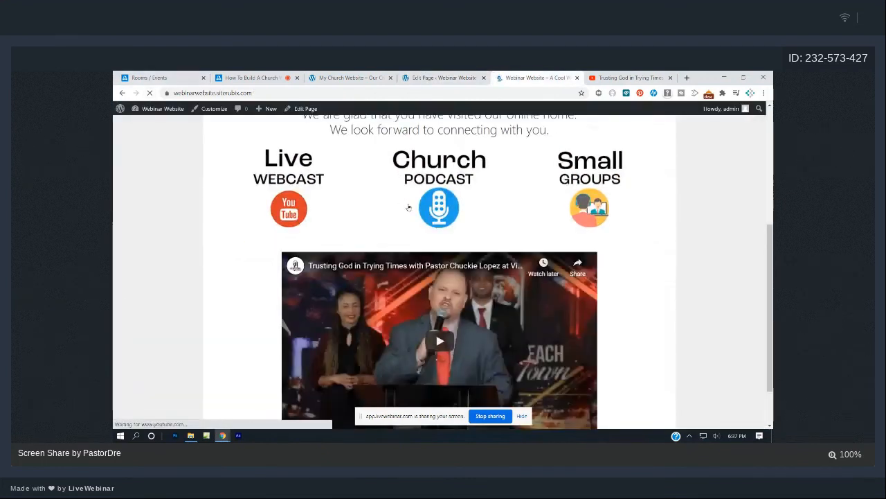
scroll(523, 250, down, 2)
scroll(523, 250, up, 4)
scroll(523, 250, up, 2)
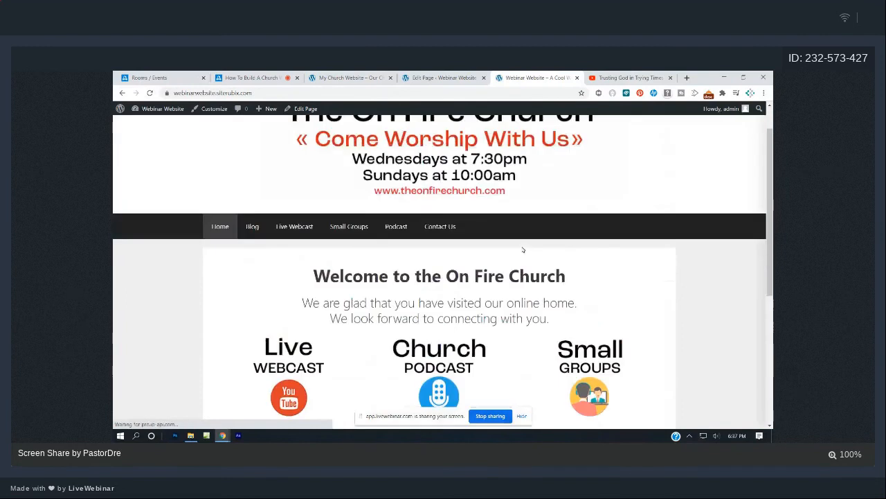
scroll(523, 250, down, 3)
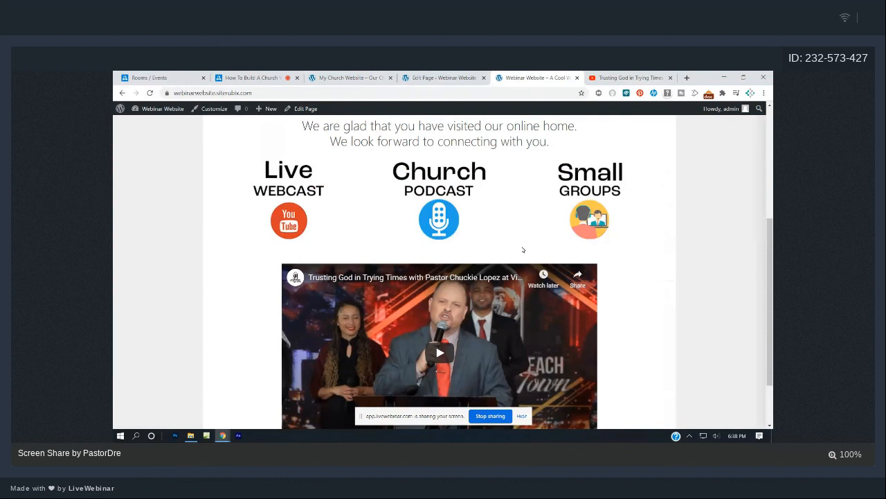
Back in the editor, select the welcome text and insert a new Paragraph block after it.
click(438, 80)
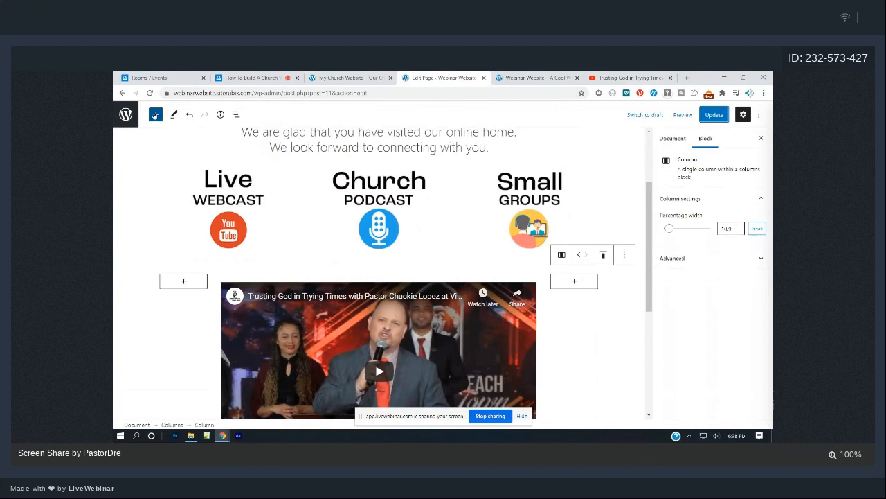
click(154, 115)
text(para)
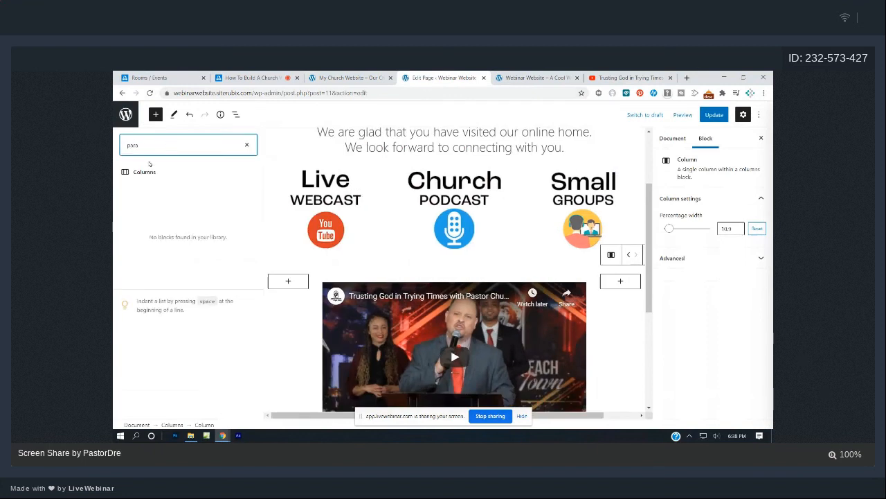
text(graph)
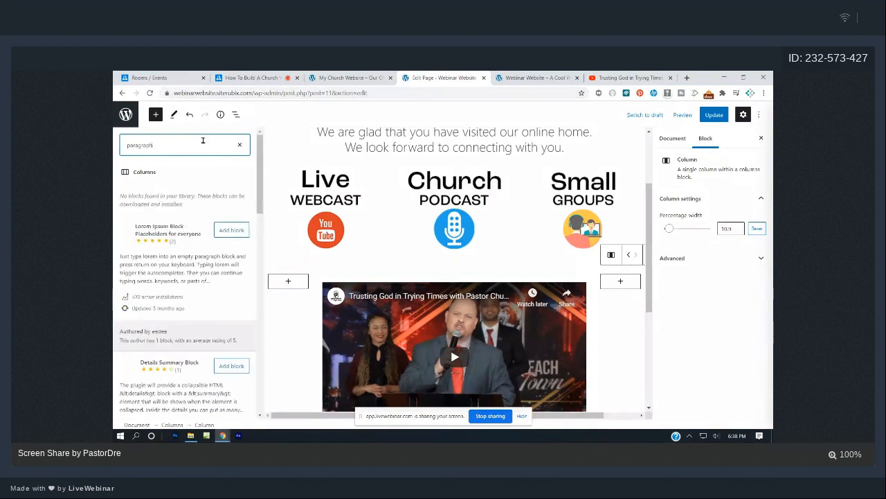
click(240, 144)
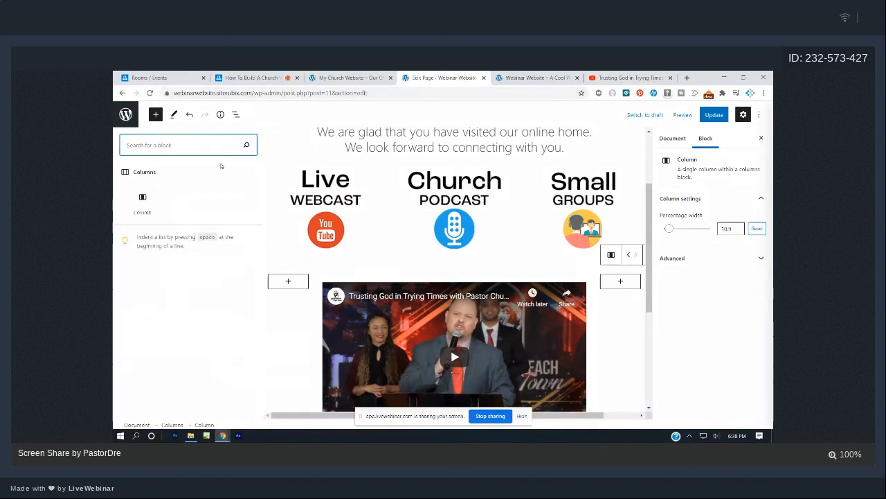
click(288, 147)
click(156, 116)
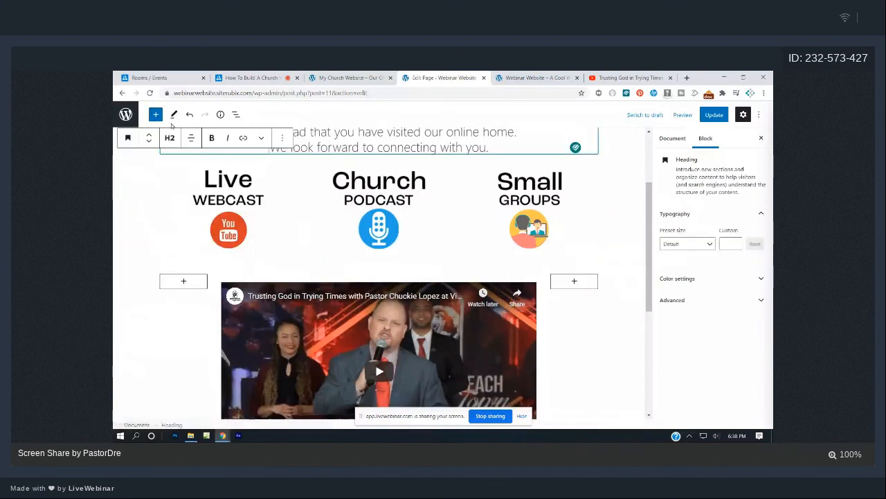
click(155, 116)
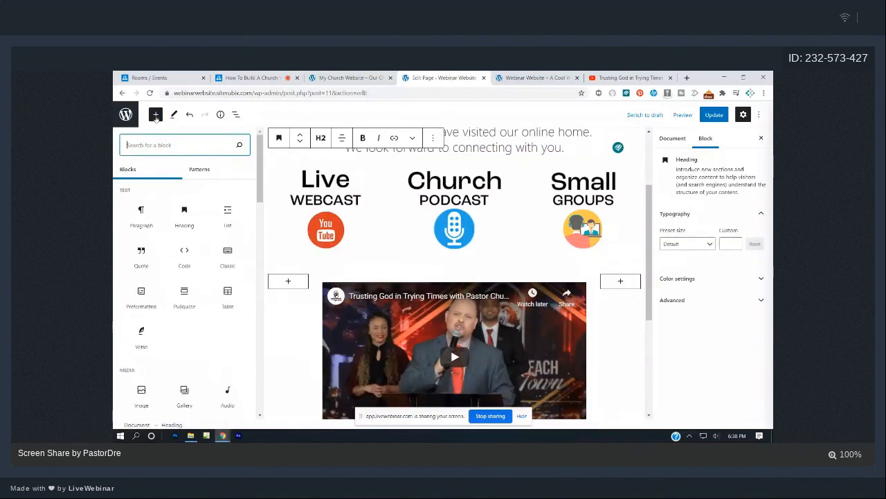
mouse_move(136, 219)
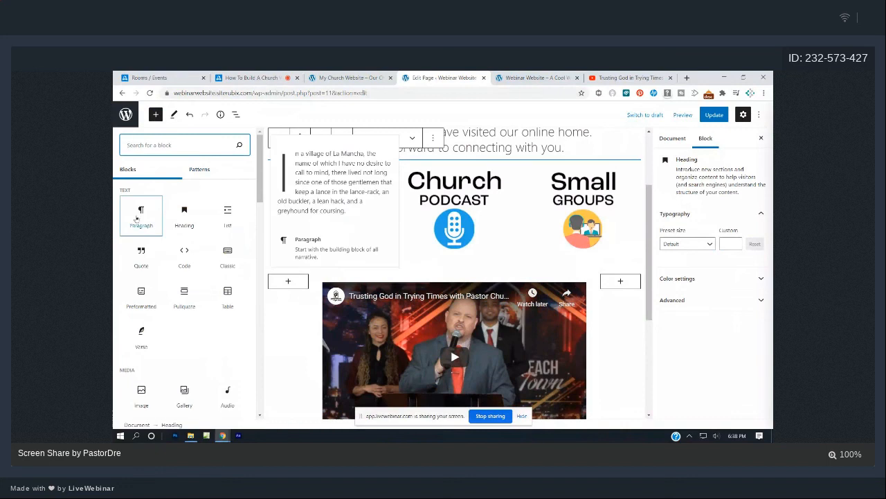
click(142, 217)
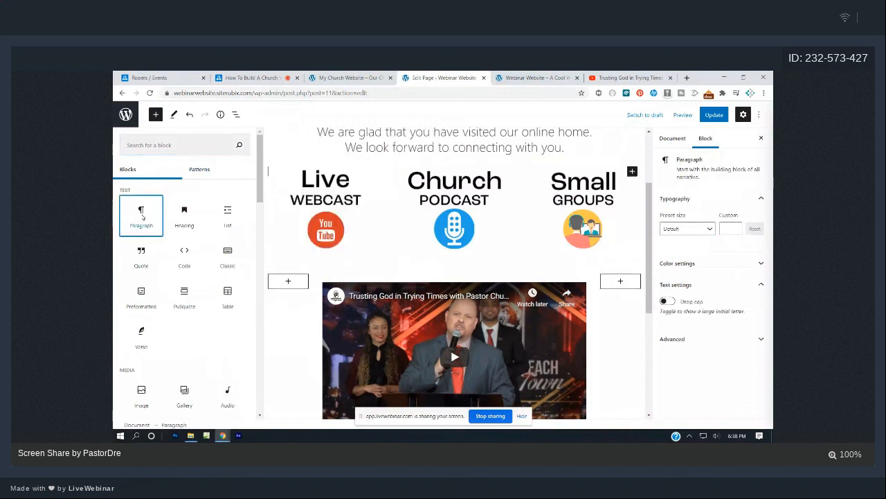
scroll(477, 258, down, 3)
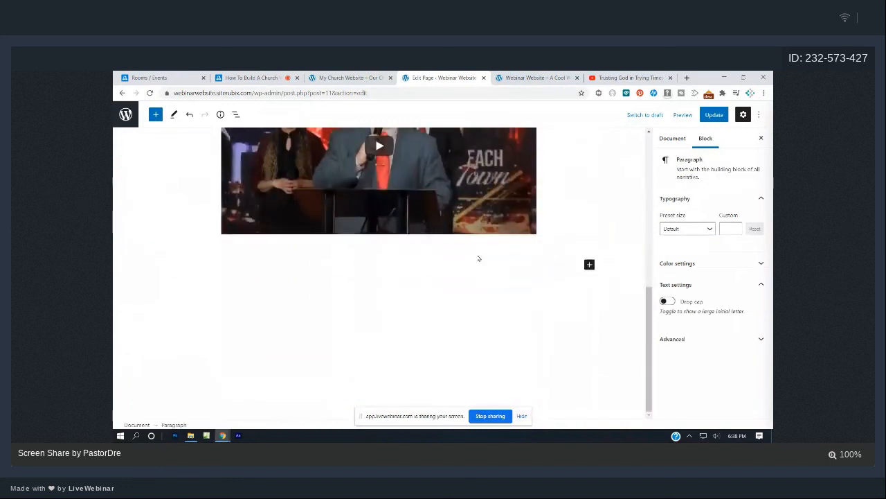
scroll(475, 262, up, 5)
scroll(469, 265, up, 2)
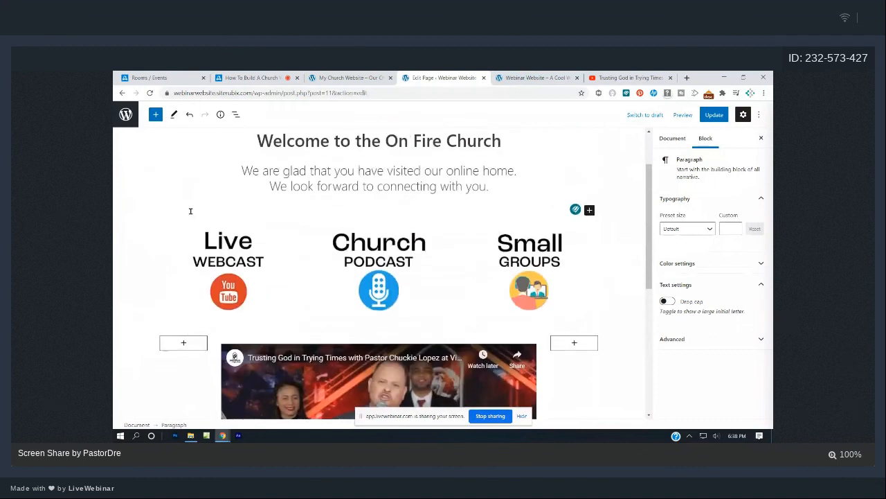
Type 'Here is a welcome video from our new comers team.' and convert it to an H2 heading.
text(We)
key(BackSpace)
key(BackSpace)
text(Here is a welcome video from ou)
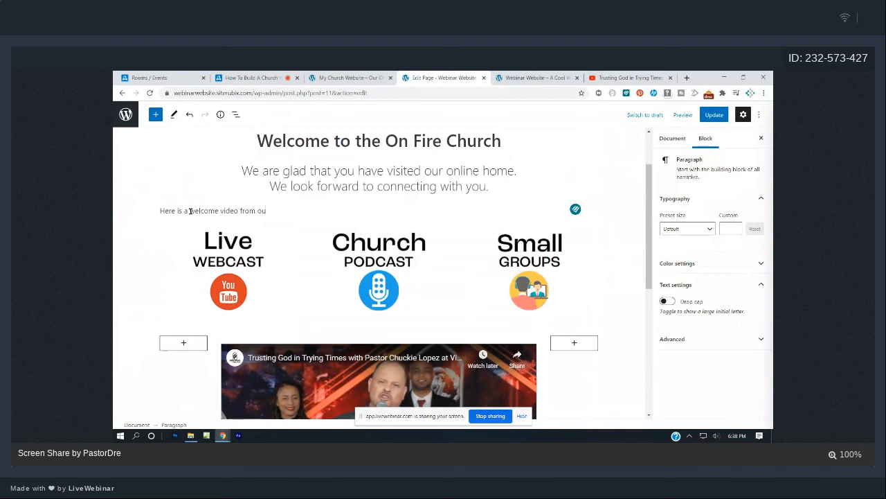
text(r new comers)
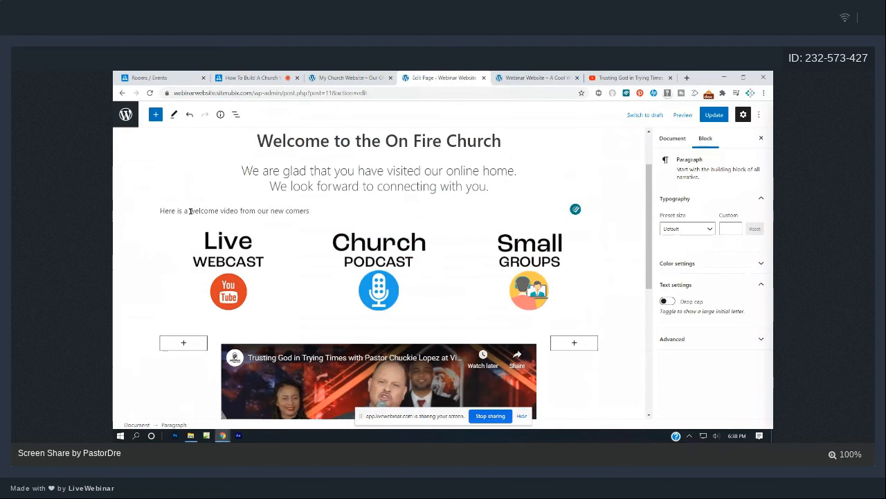
text( team.)
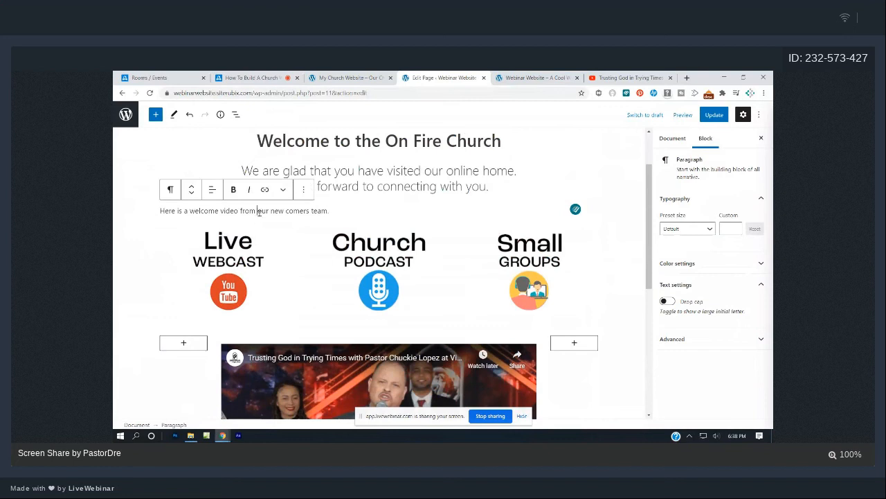
click(171, 190)
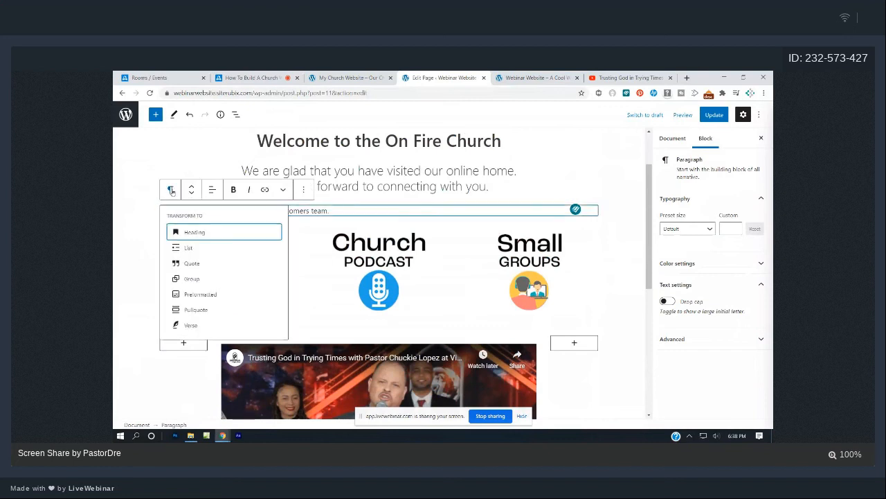
click(194, 234)
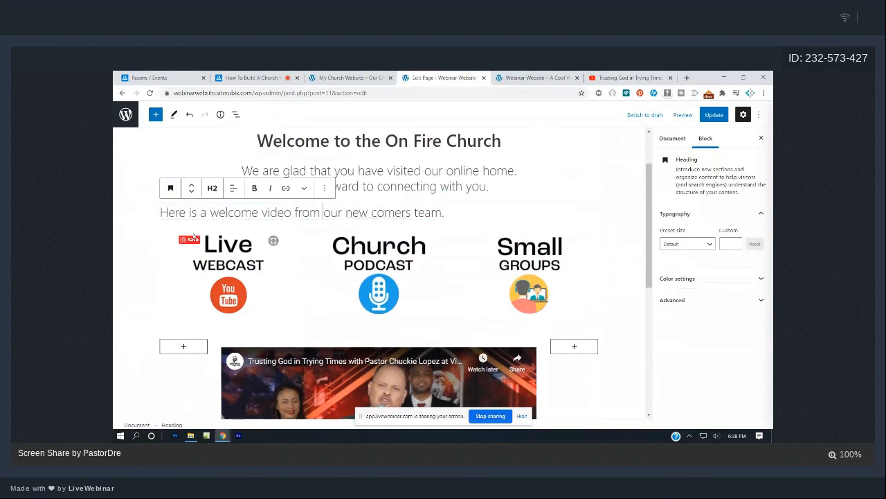
click(214, 194)
click(242, 213)
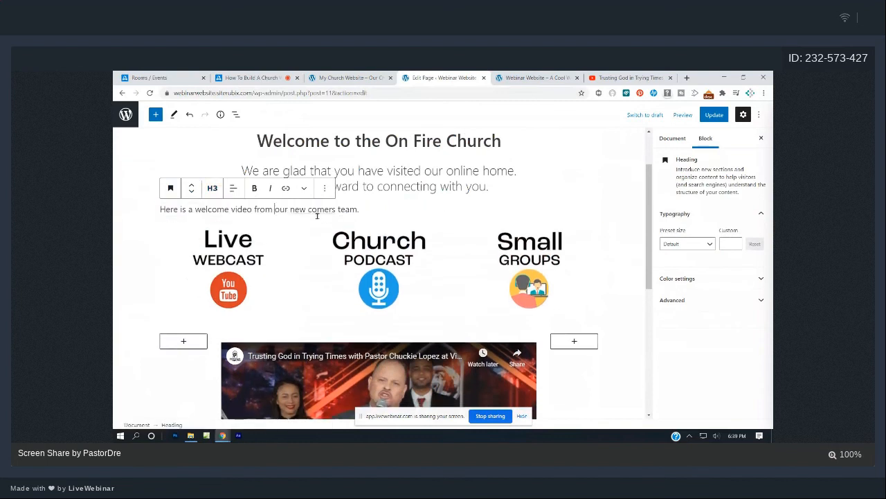
click(212, 188)
click(228, 213)
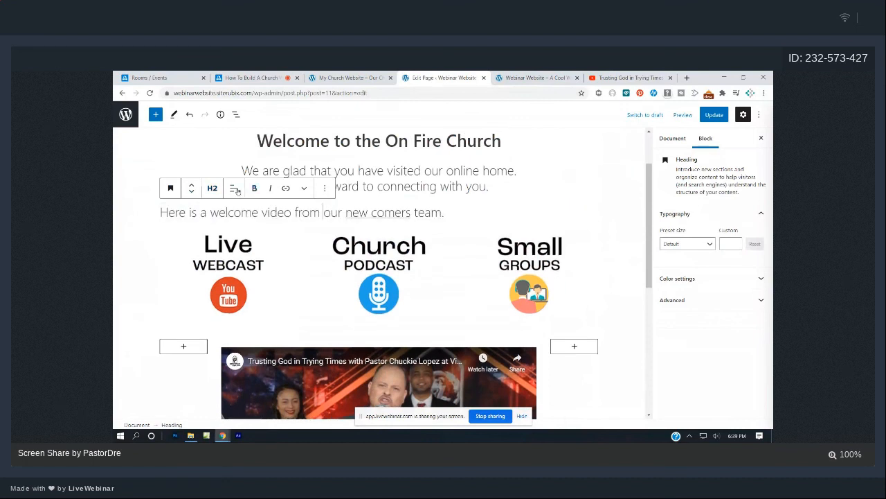
Center the heading and move it below the icon columns.
click(233, 188)
click(252, 234)
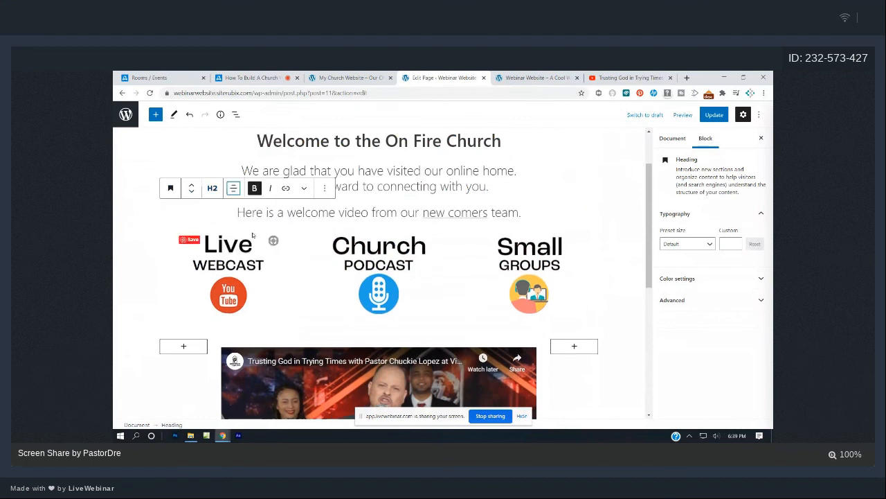
click(494, 218)
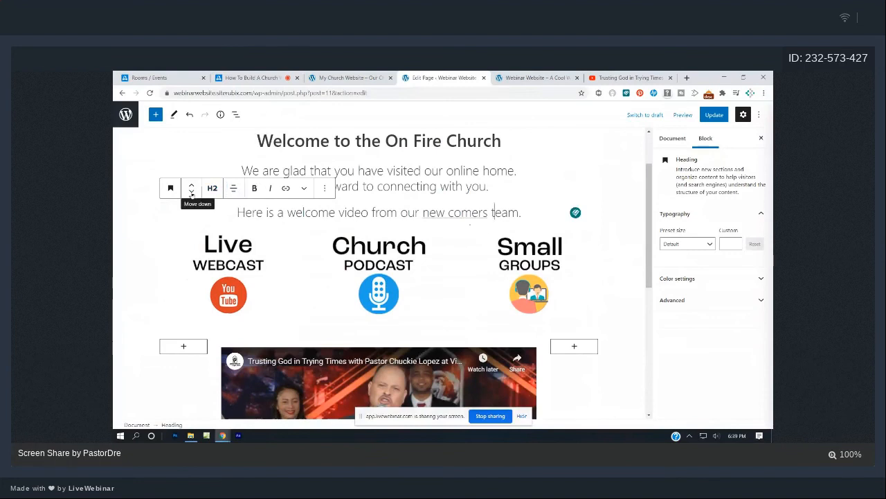
click(192, 194)
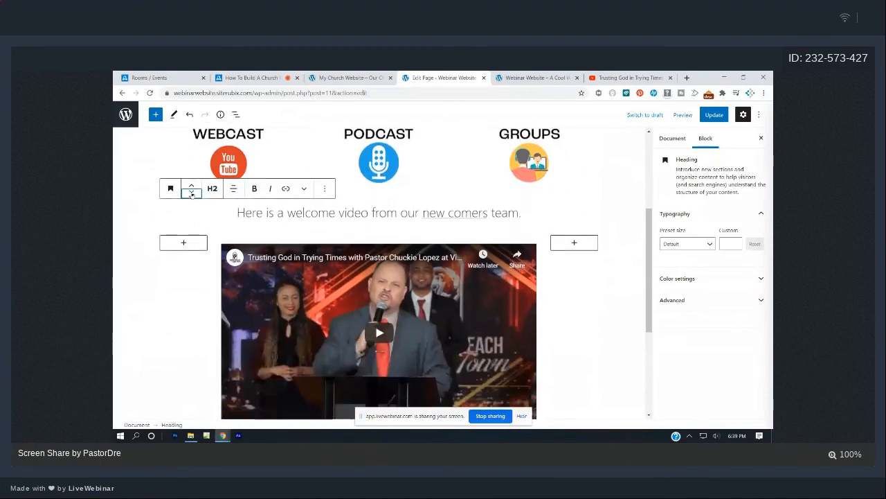
click(192, 185)
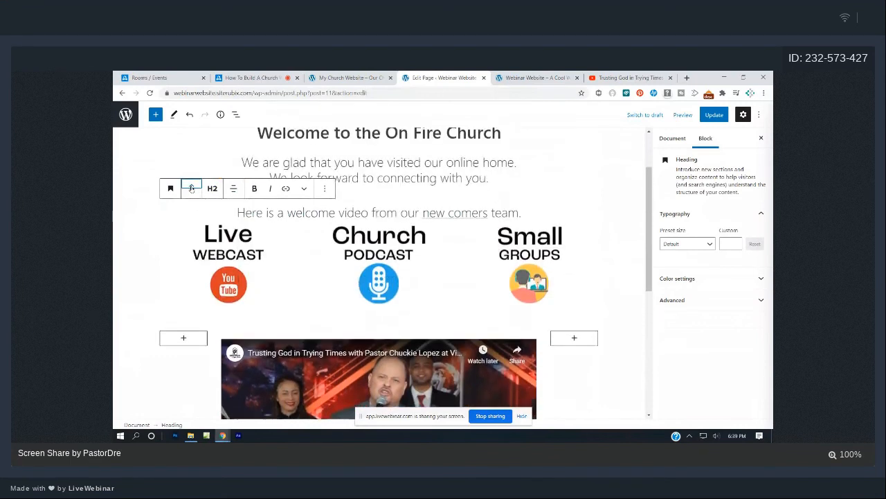
click(190, 195)
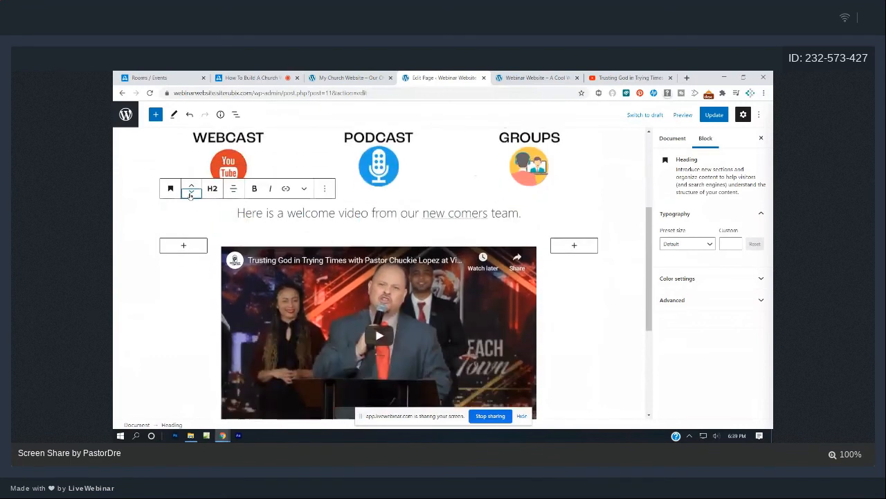
Make the whole heading bold and update the page.
double_click(471, 214)
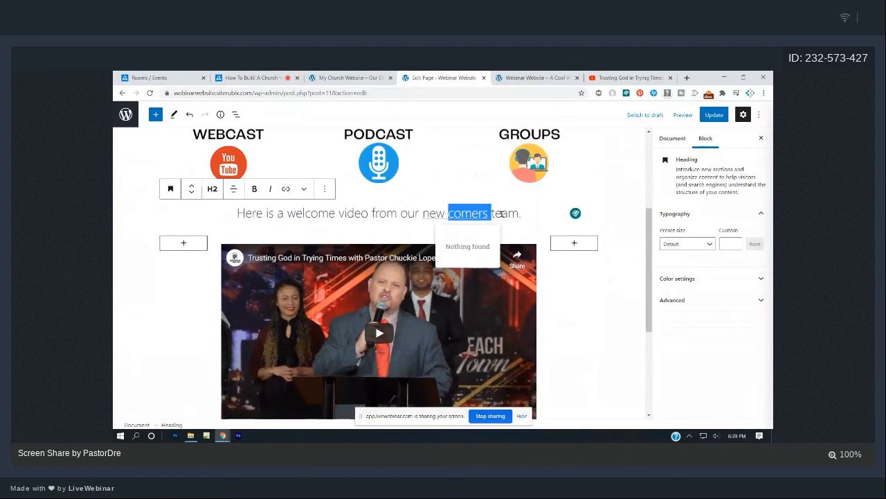
click(511, 213)
drag(523, 214, 225, 216)
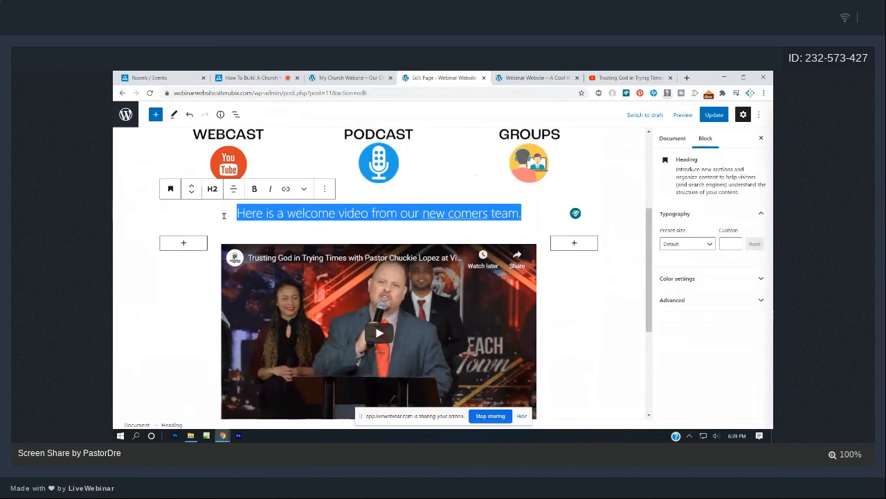
click(254, 189)
click(574, 315)
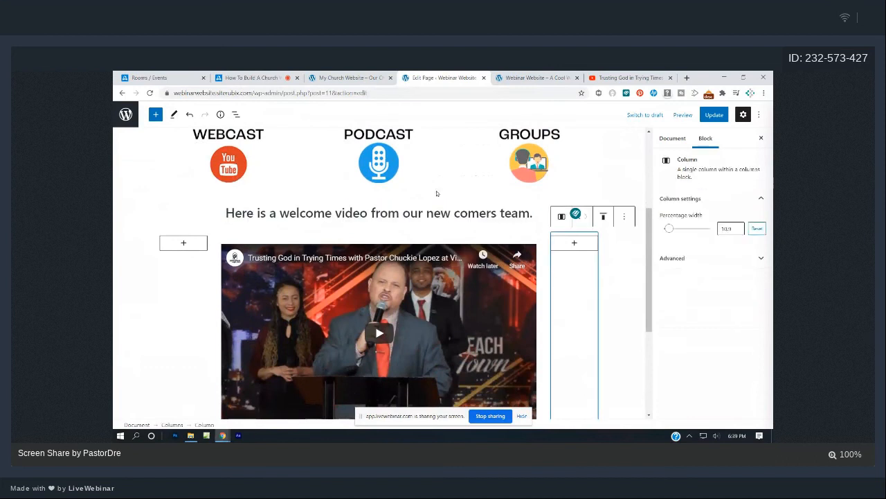
triple_click(299, 211)
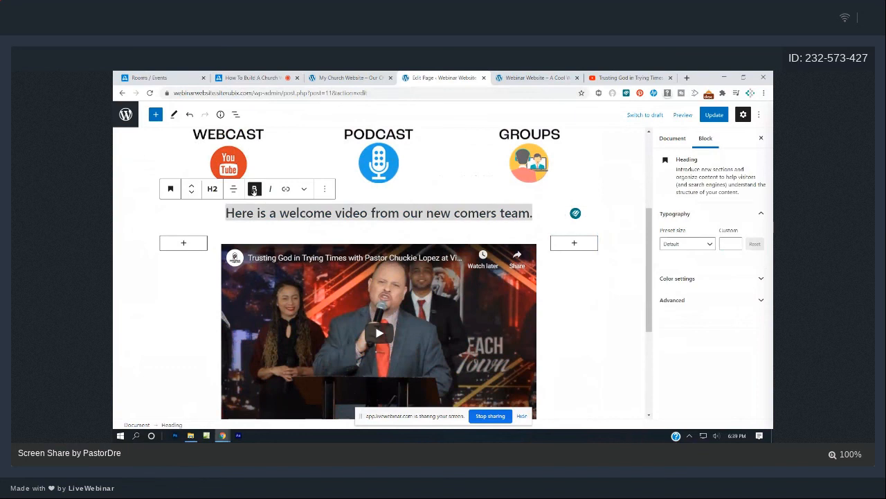
click(714, 114)
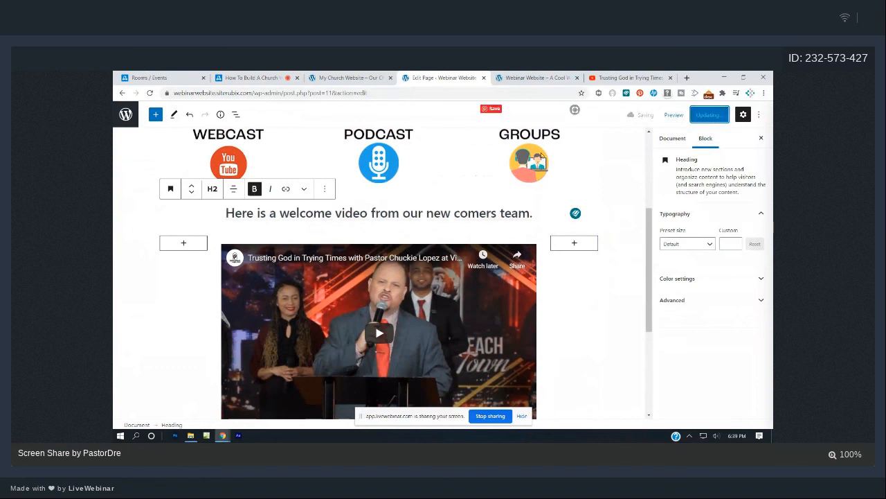
Reload and review the live homepage, then go to its Live Webcast page from the menu.
click(534, 76)
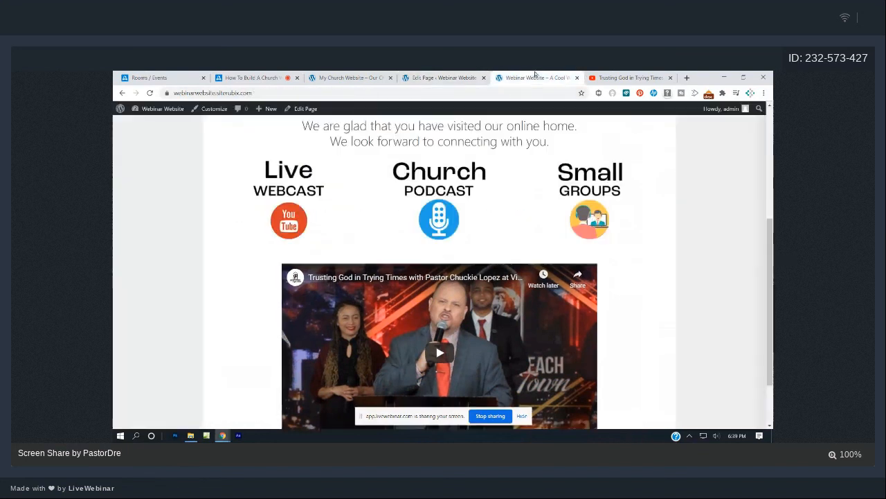
key(F5)
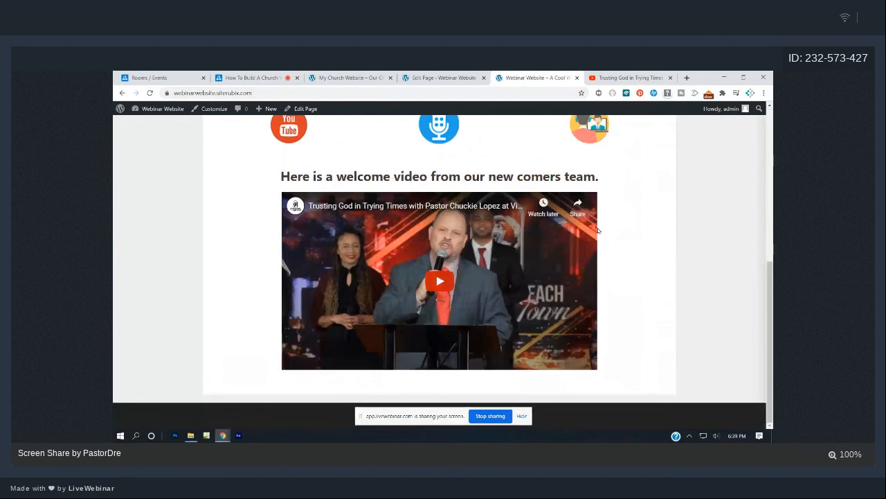
scroll(453, 255, up, 5)
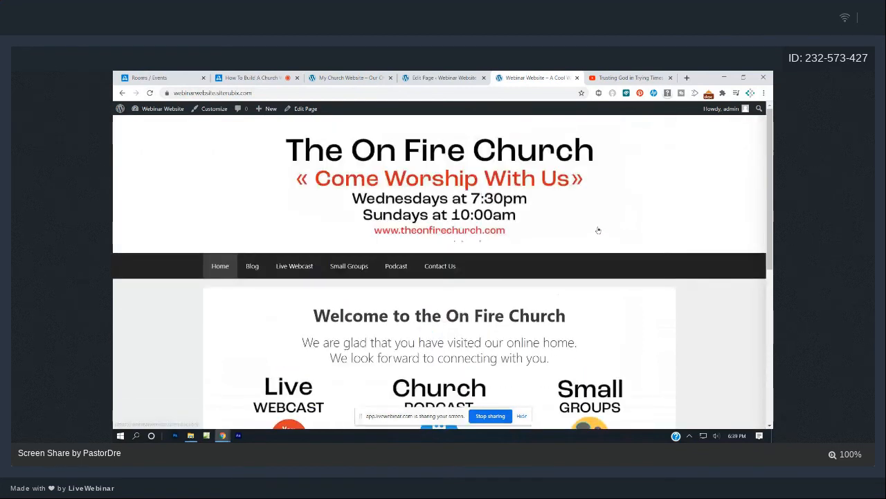
scroll(598, 229, down, 5)
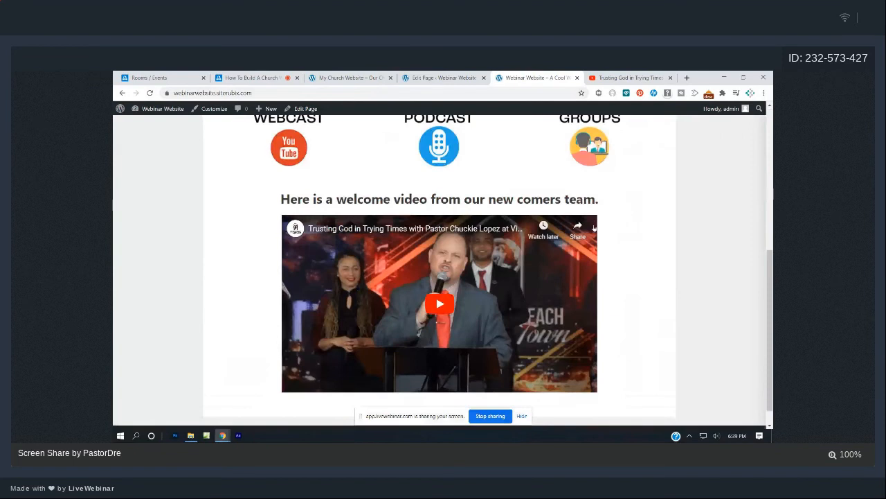
scroll(594, 228, up, 5)
scroll(594, 227, down, 3)
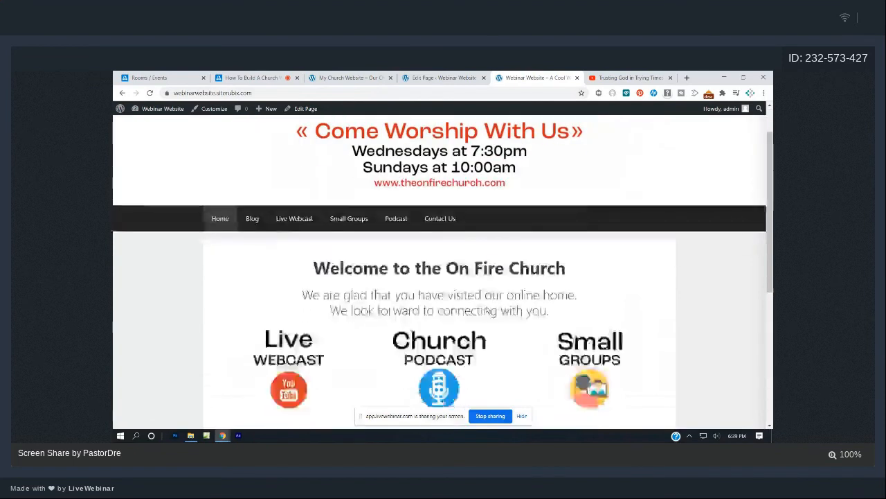
scroll(473, 306, up, 3)
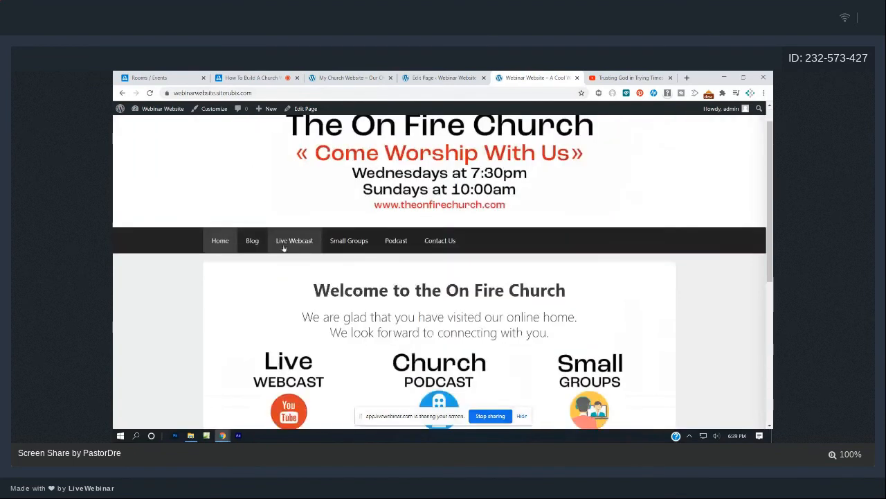
click(285, 242)
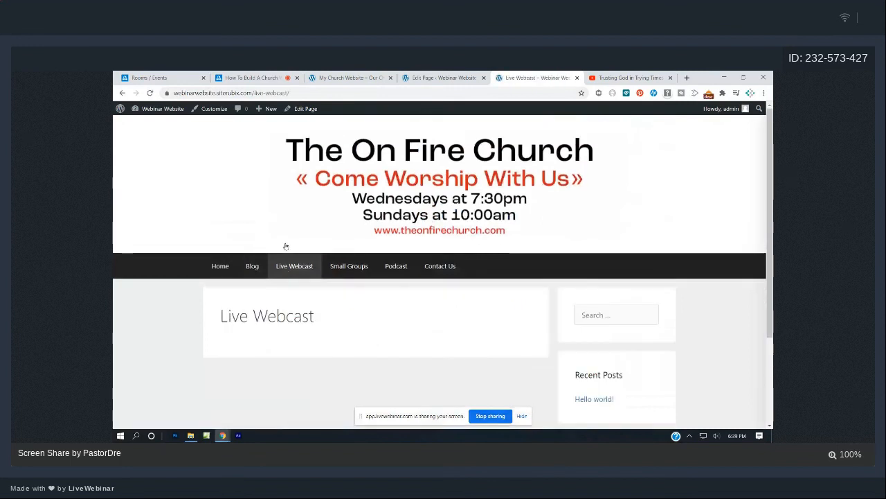
Close the sermon video's YouTube share dialog with the link copied, and go back to Live Webcast.
click(626, 77)
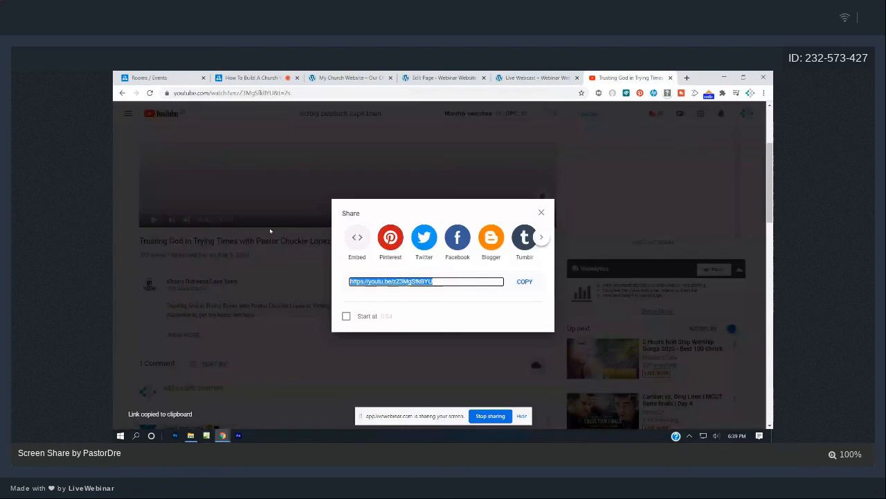
click(270, 230)
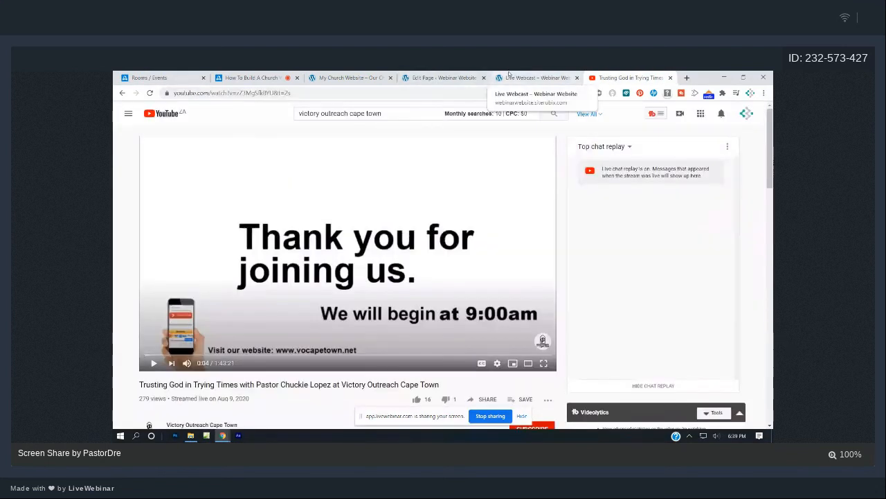
click(547, 78)
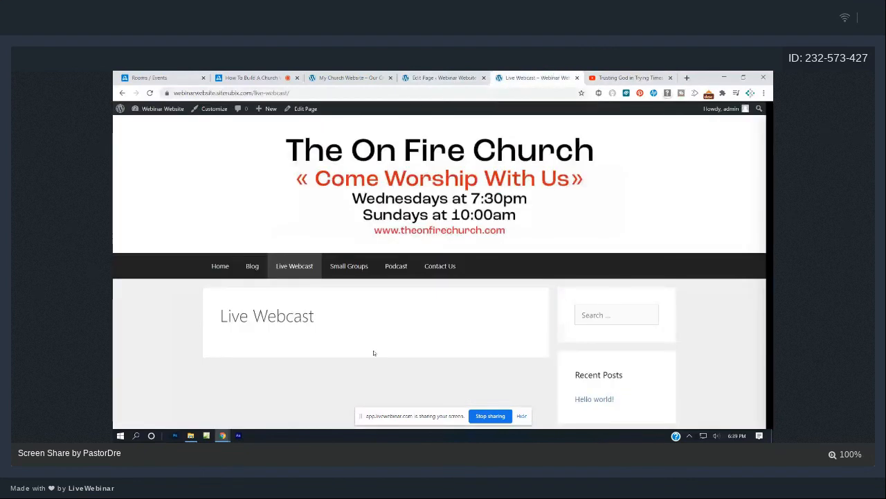
From the Pages list, open the Live Webcast page in the block editor.
click(415, 77)
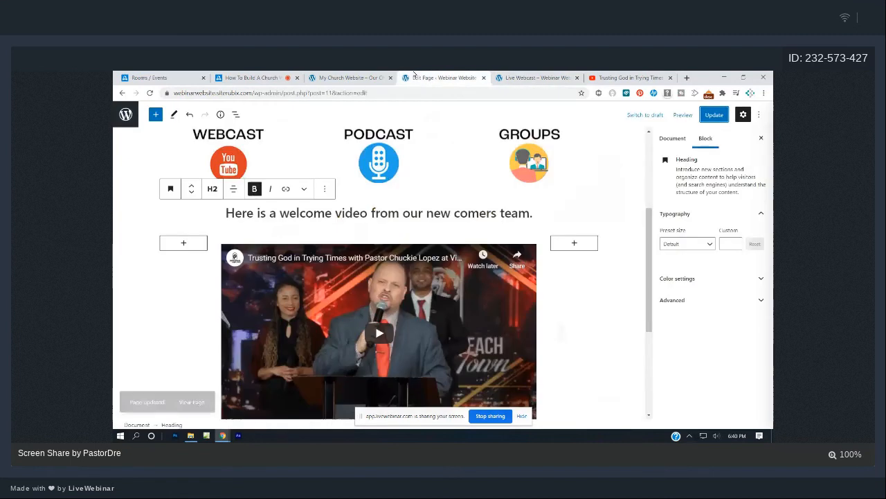
click(123, 93)
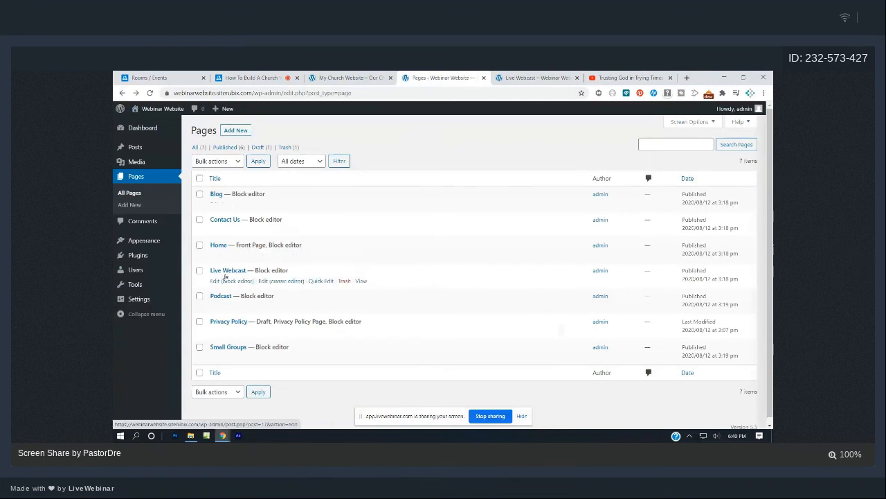
click(225, 281)
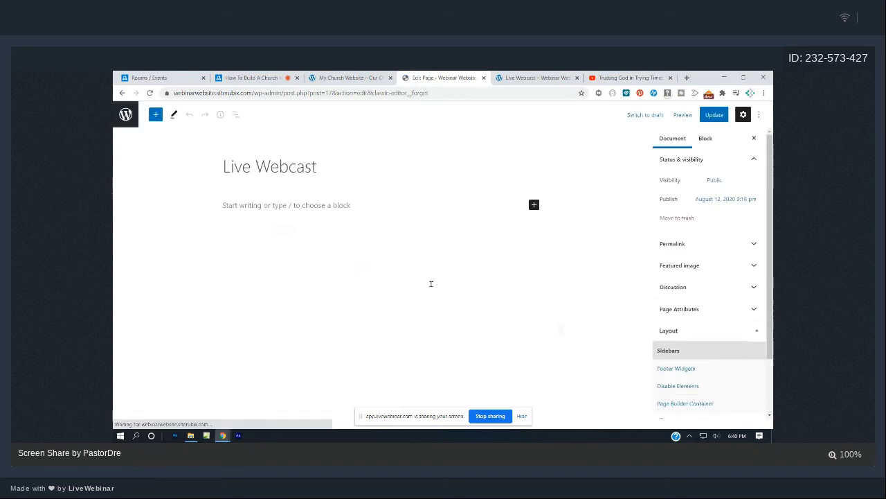
Add a Video block embedding the pasted sermon YouTube link, then update the page.
click(249, 205)
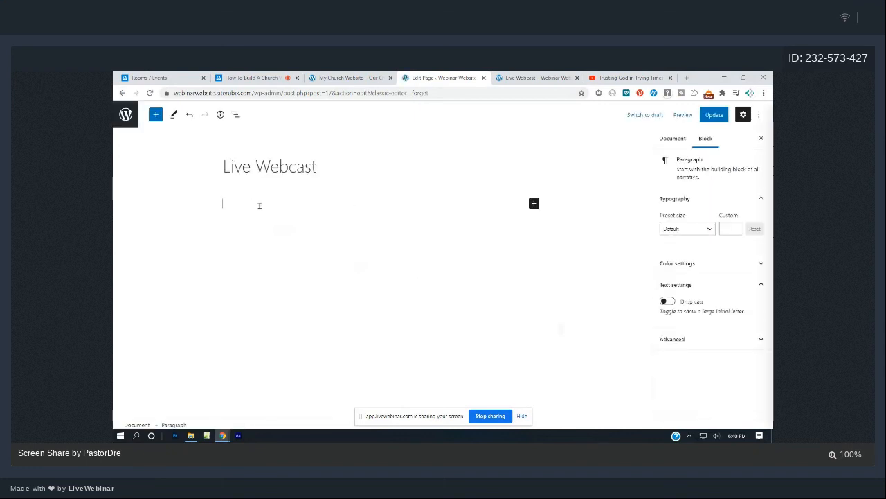
click(156, 114)
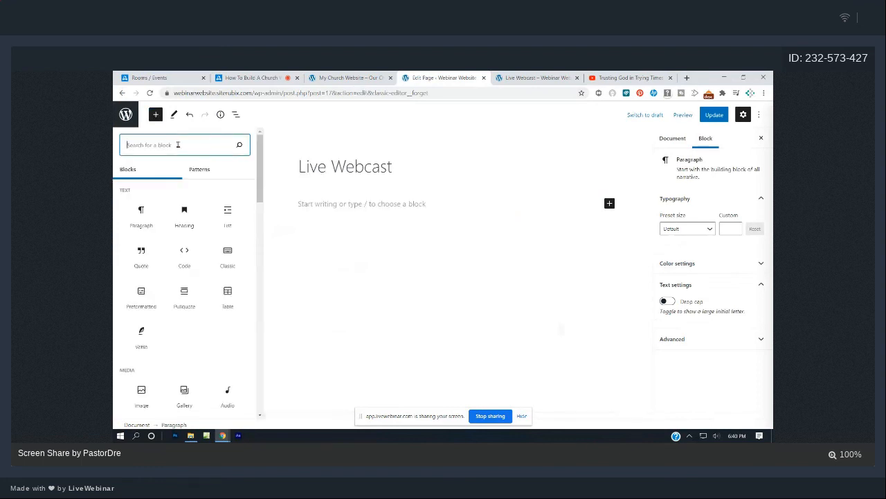
text(vid)
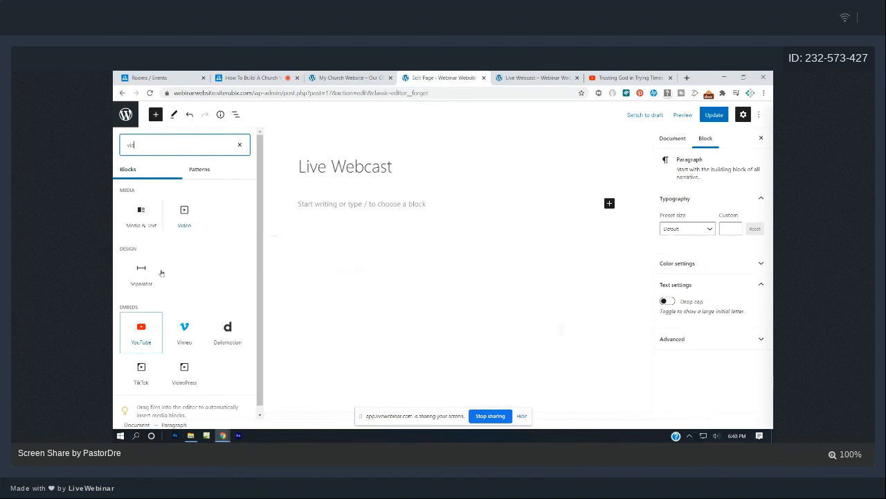
click(184, 211)
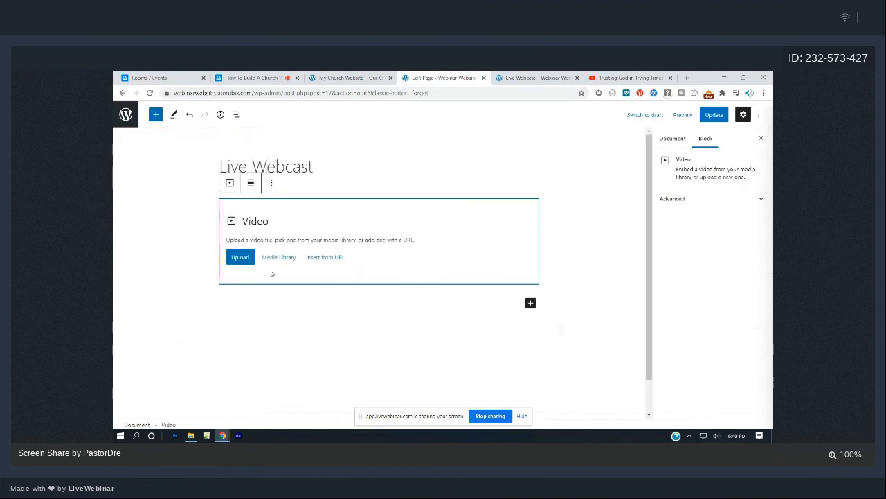
click(327, 260)
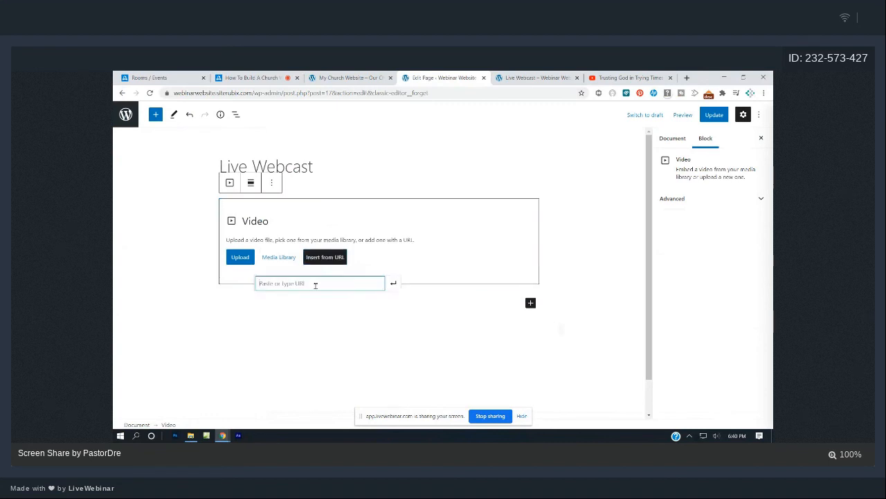
key(ctrl+v)
click(393, 283)
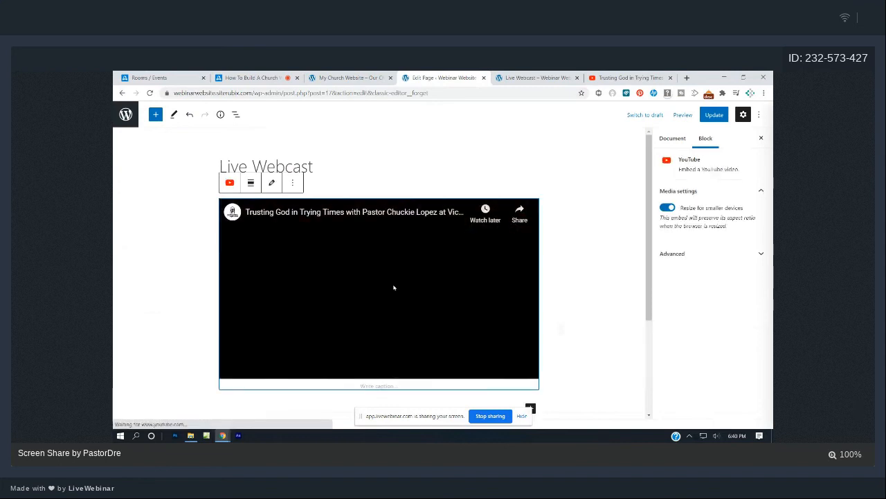
click(708, 115)
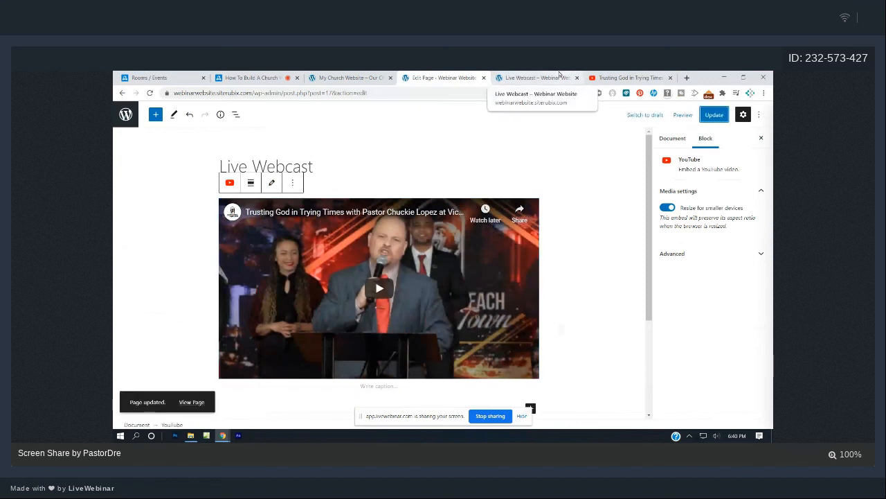
click(536, 78)
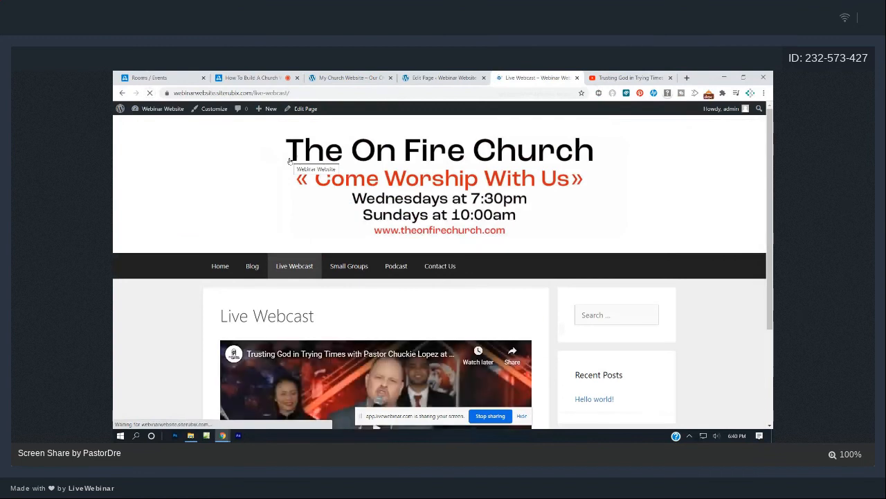
Scroll through the live Live Webcast page to check the embedded sermon video, then return to the editor.
scroll(376, 196, down, 3)
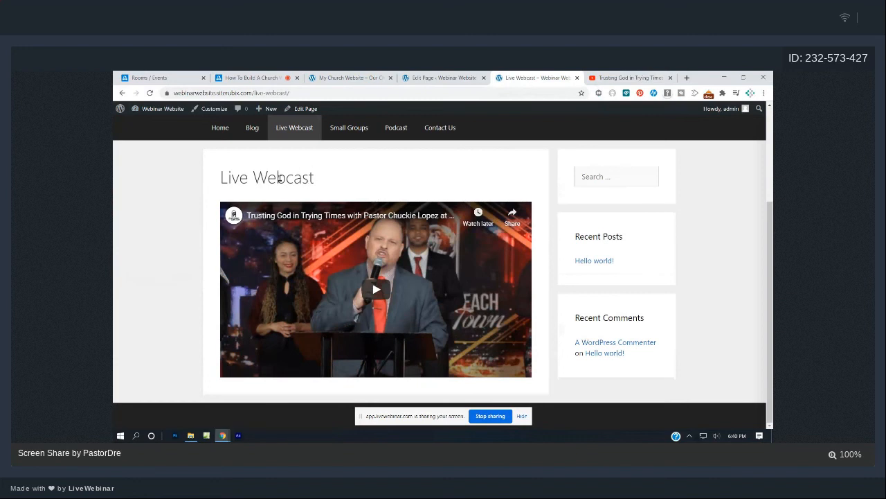
scroll(278, 178, up, 1)
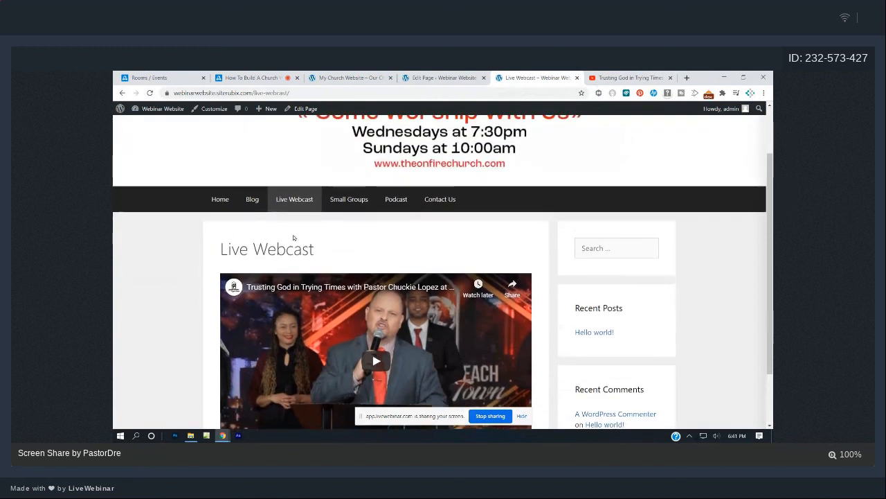
scroll(288, 250, down, 1)
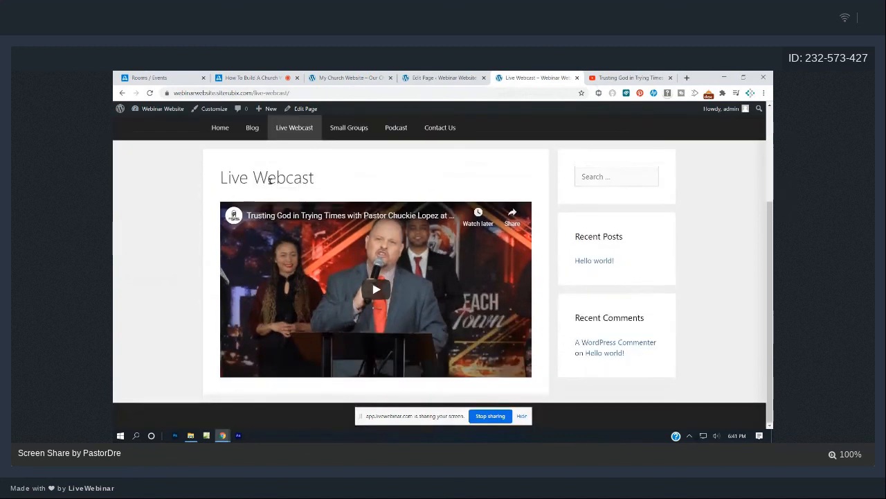
scroll(559, 259, up, 2)
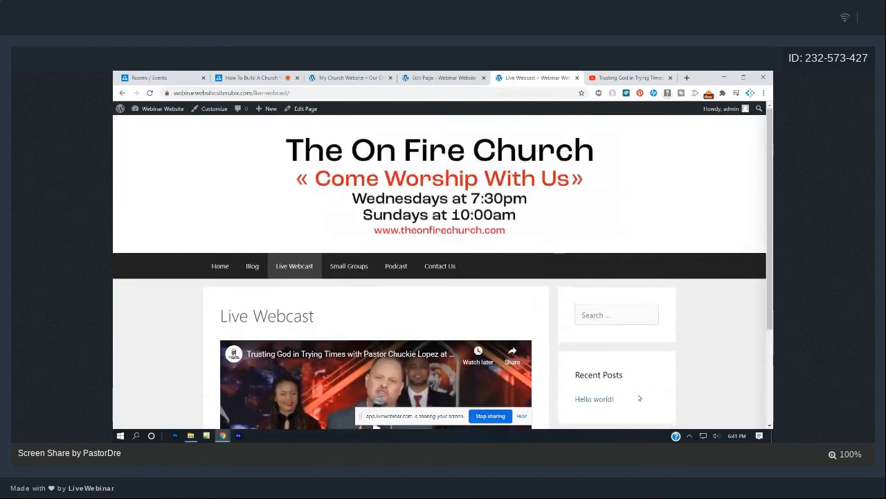
scroll(639, 397, down, 1)
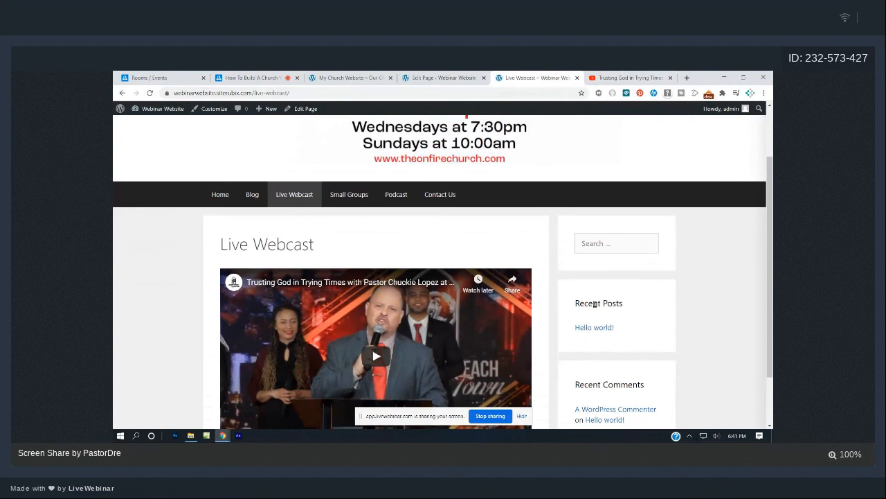
scroll(594, 302, down, 1)
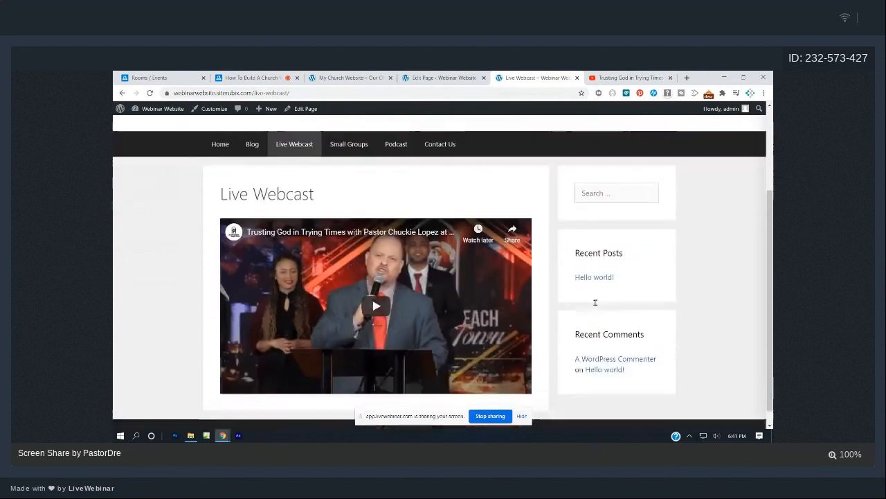
scroll(595, 304, up, 3)
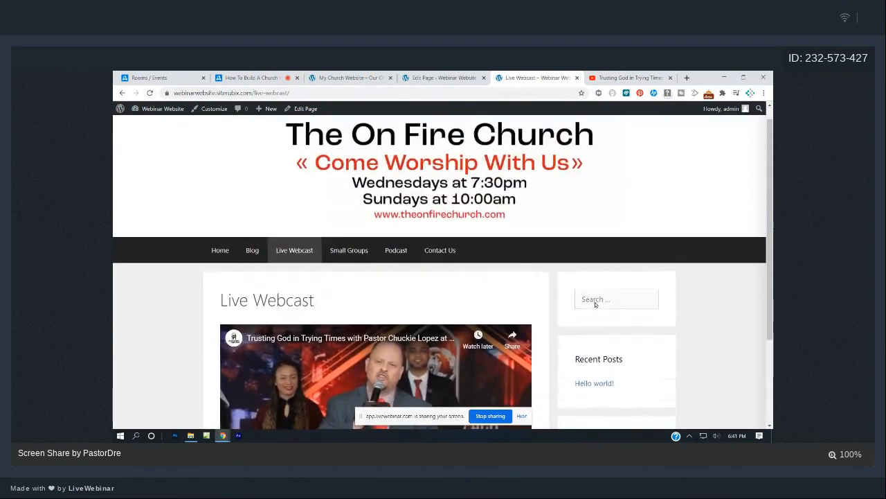
scroll(595, 304, down, 3)
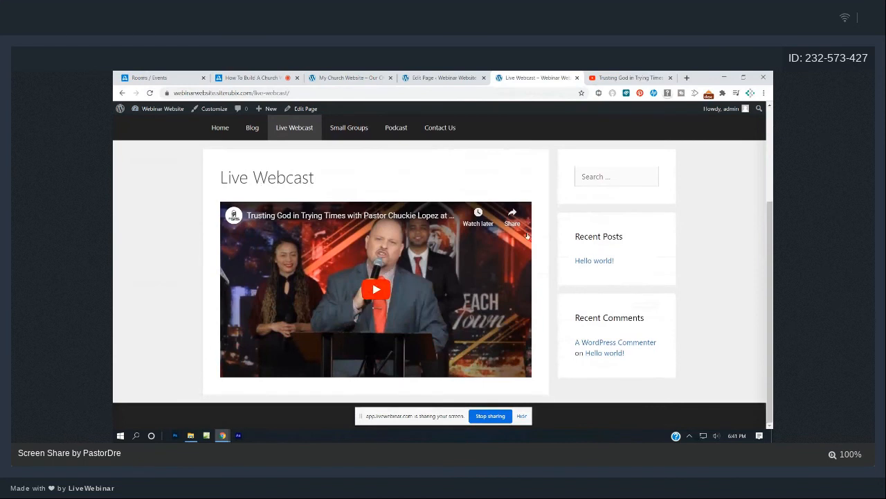
scroll(615, 258, up, 3)
scroll(616, 259, down, 3)
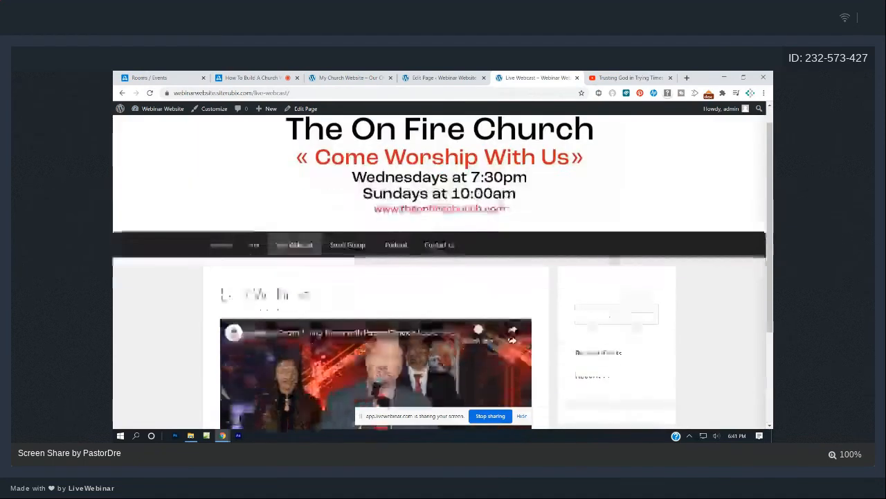
click(436, 76)
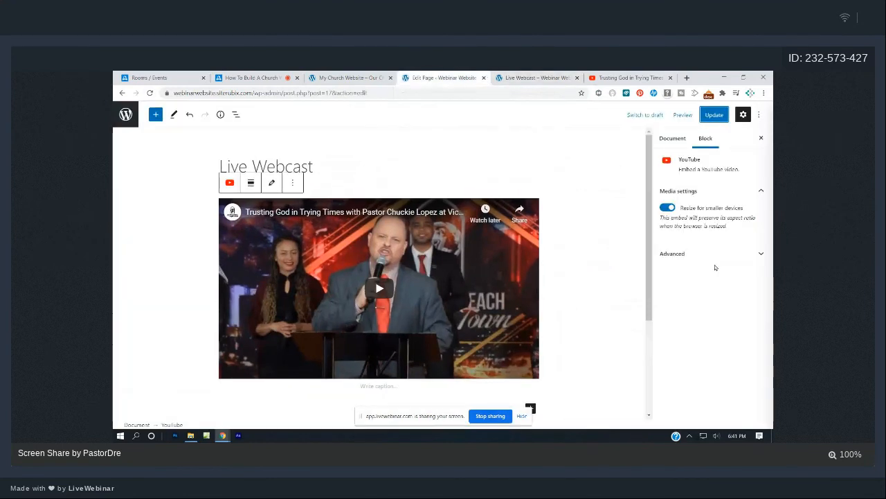
Set the page layout to Content (no sidebars), update, and reload the live page.
click(676, 140)
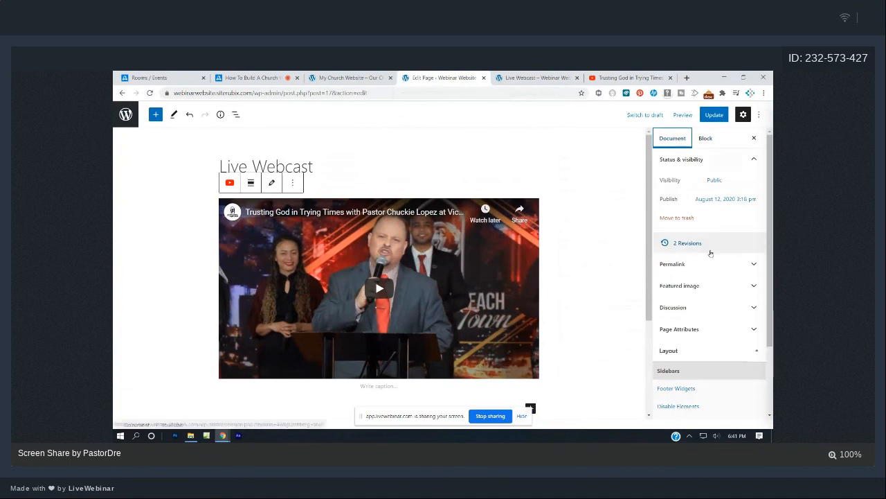
scroll(709, 254, down, 2)
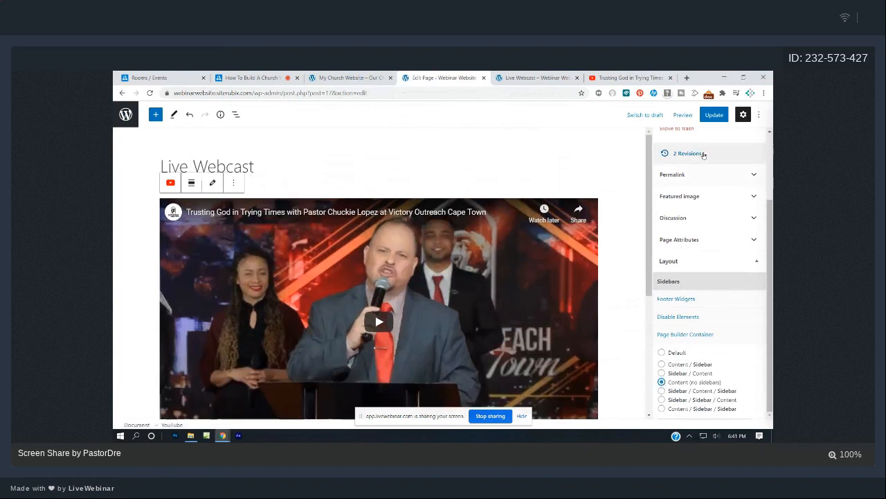
click(714, 115)
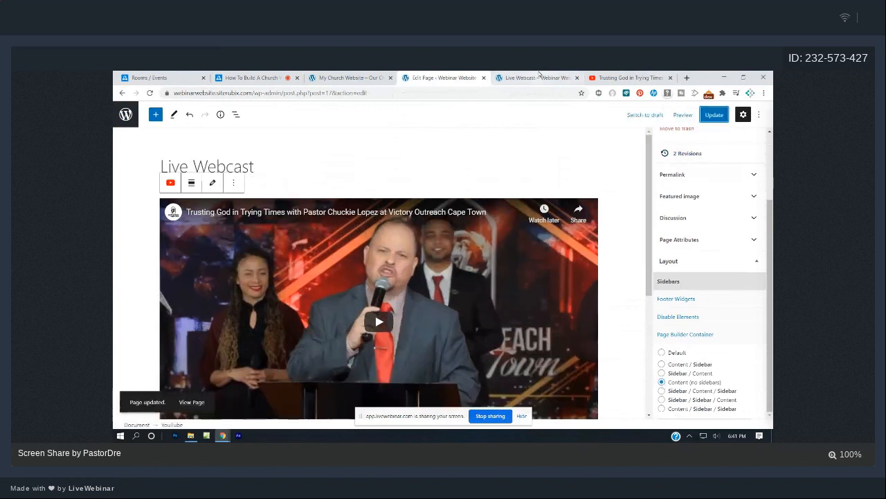
click(529, 77)
click(151, 93)
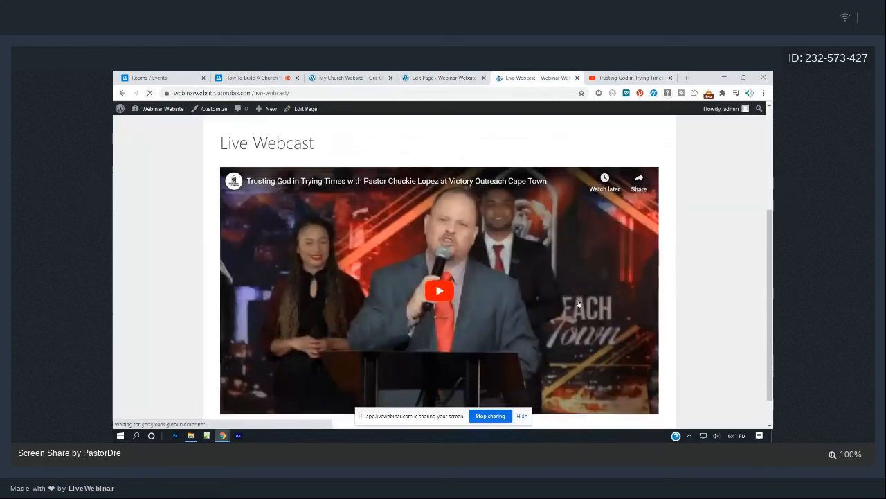
Review the full-width sermon video on the live page, then return to the editor.
scroll(580, 303, up, 5)
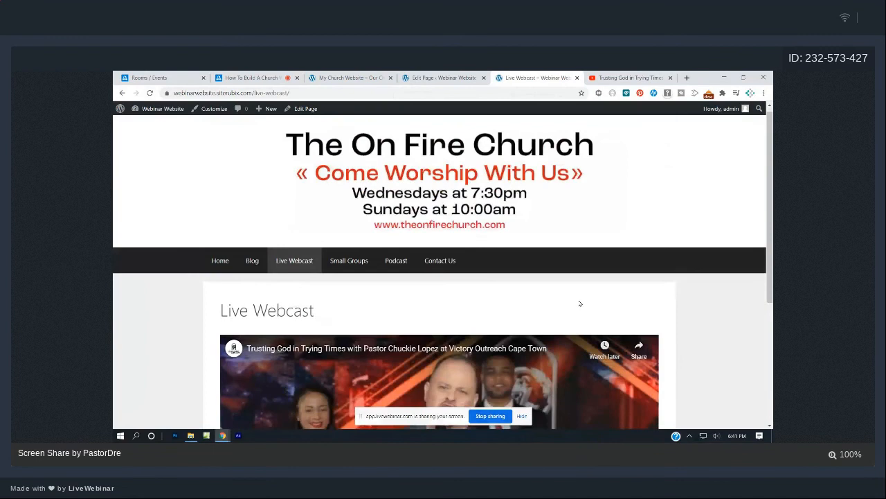
scroll(580, 304, down, 3)
scroll(580, 303, up, 2)
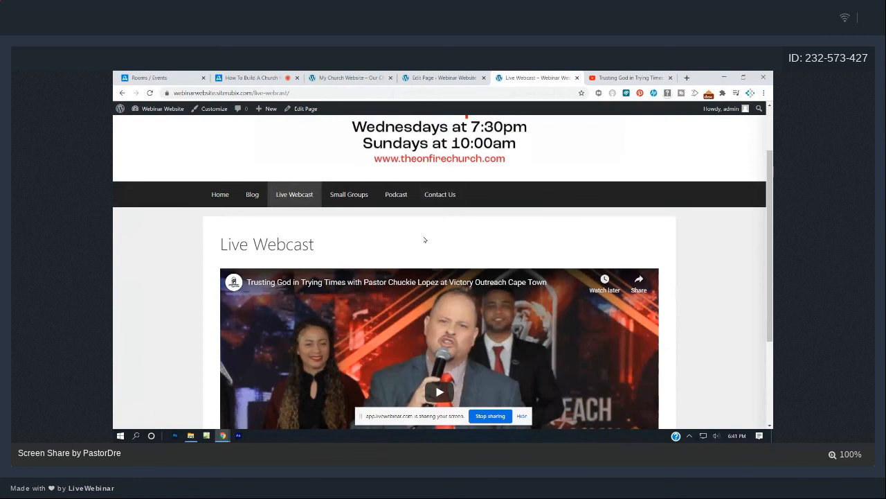
scroll(425, 240, down, 2)
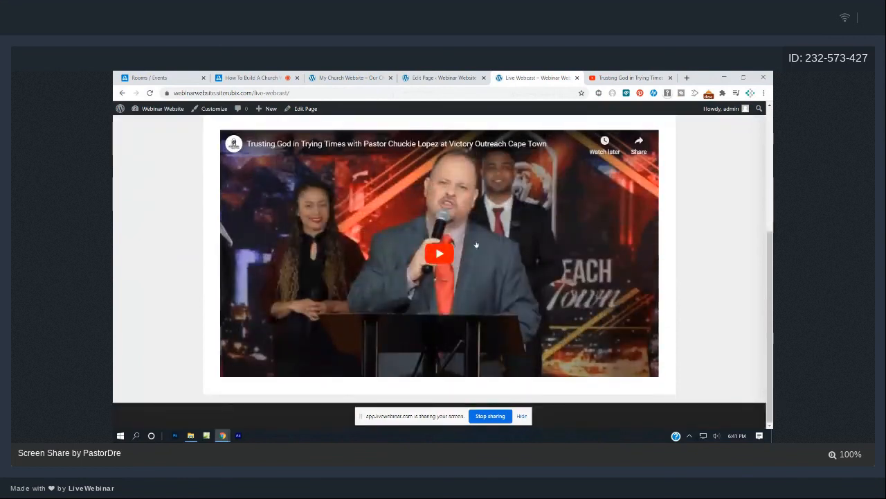
click(435, 77)
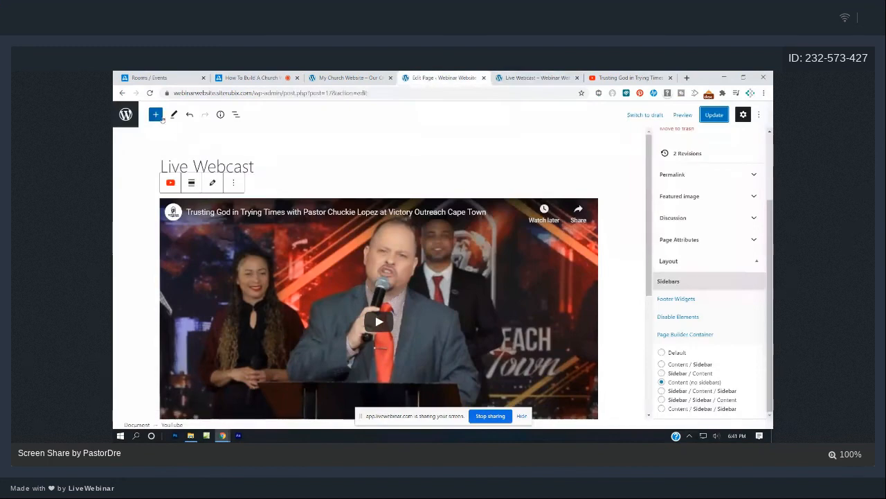
Add a 33/33/33 Columns block with the sermon YouTube link embedded in the middle column.
click(155, 114)
text(co)
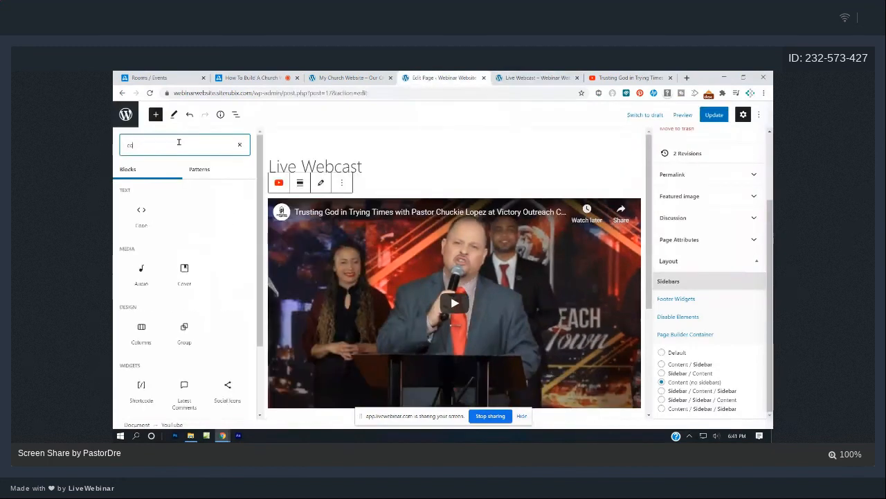
text(lum)
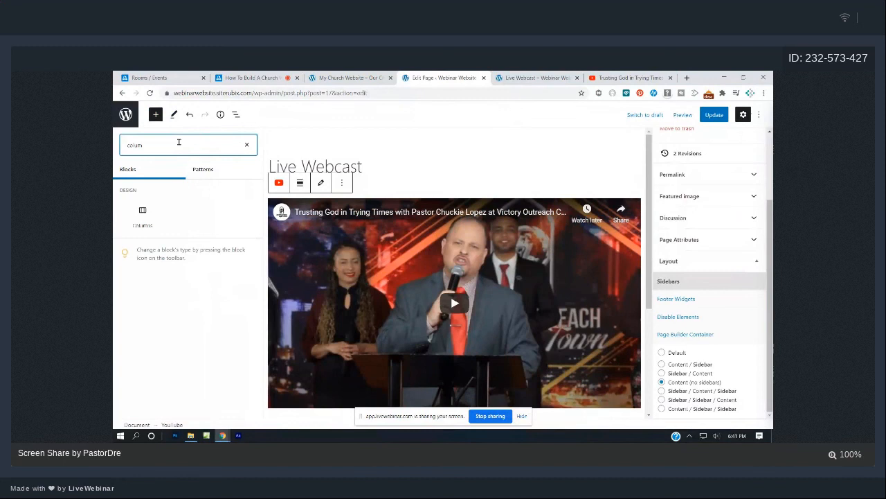
click(142, 215)
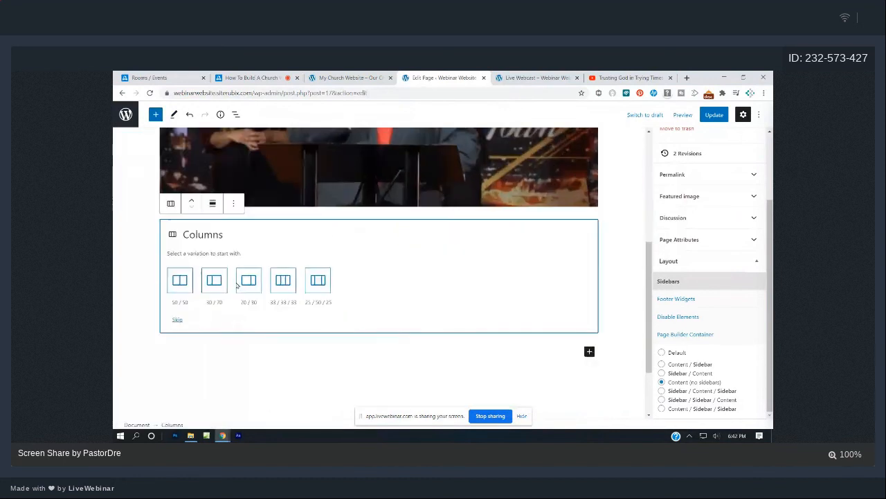
click(279, 282)
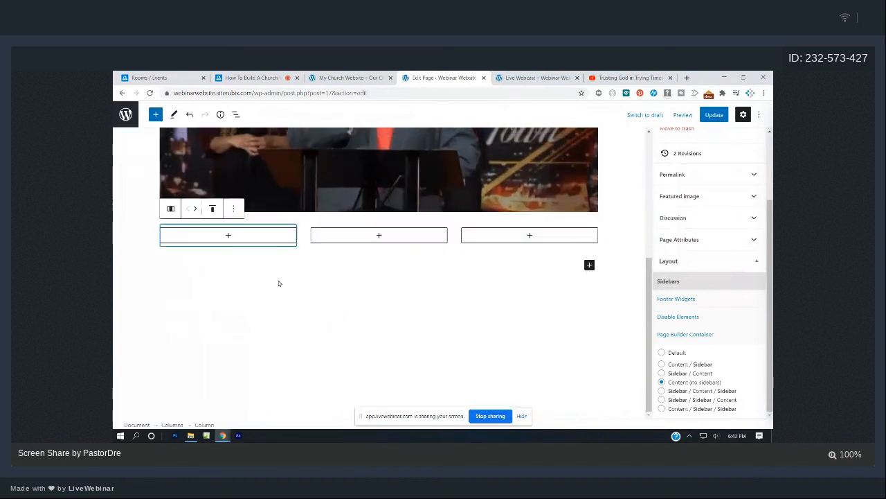
click(379, 236)
click(378, 345)
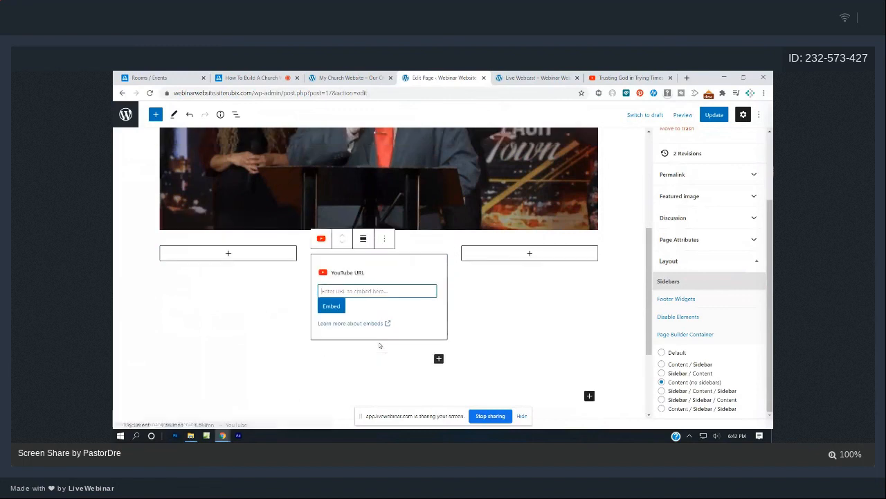
text(https://youtu.be/Z3MgJsfkBYL)
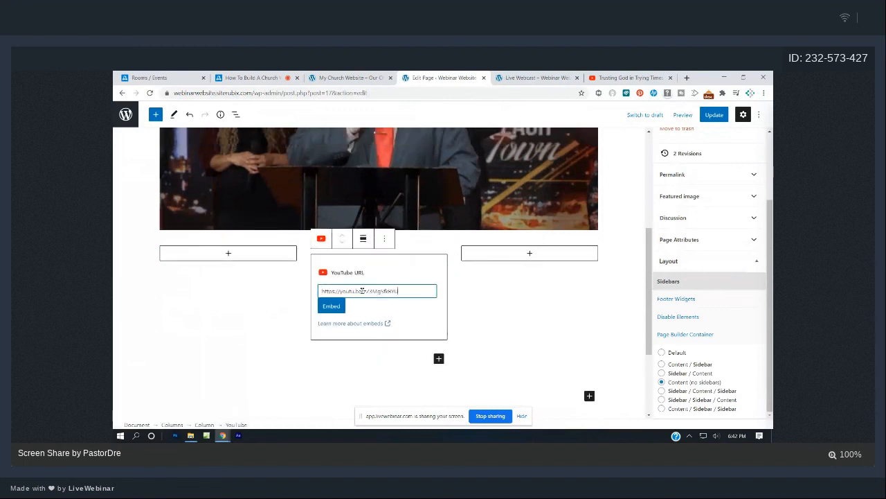
click(332, 306)
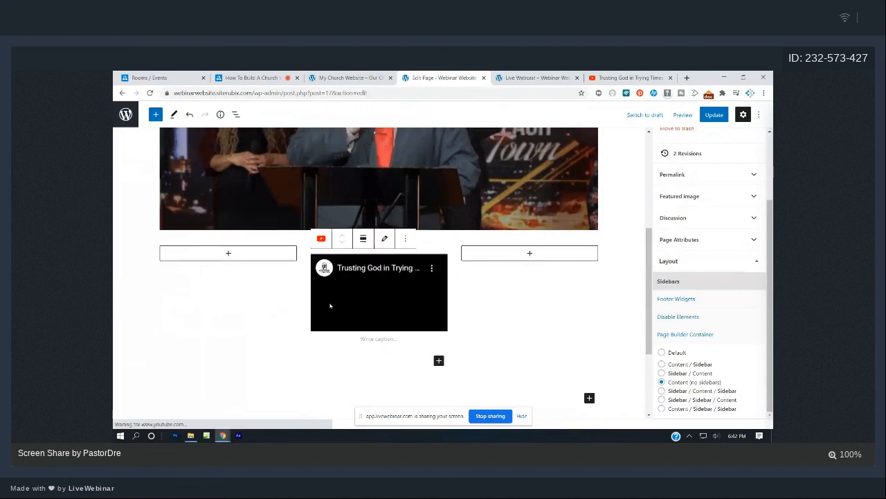
Delete the original full-width video block above the columns.
scroll(496, 332, up, 3)
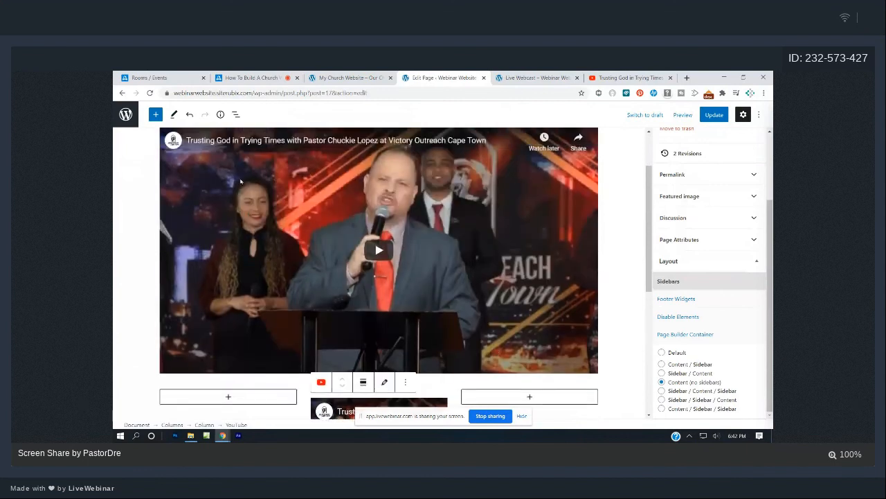
scroll(240, 182, up, 2)
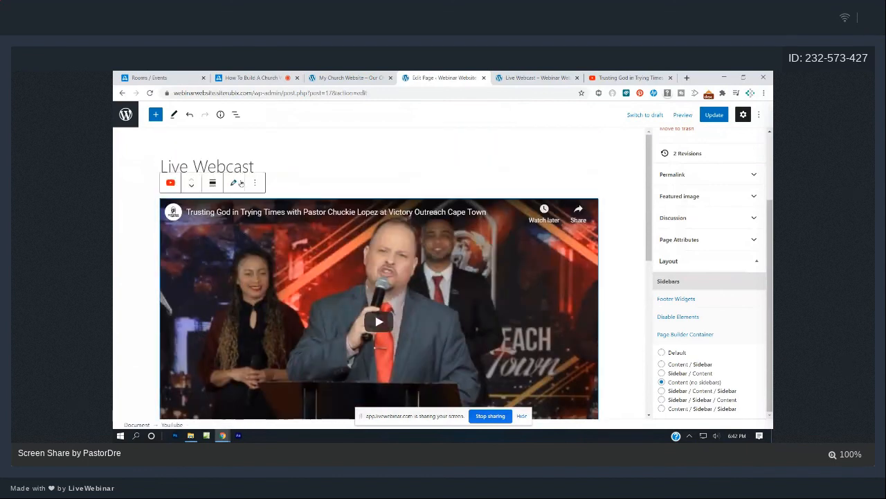
click(253, 184)
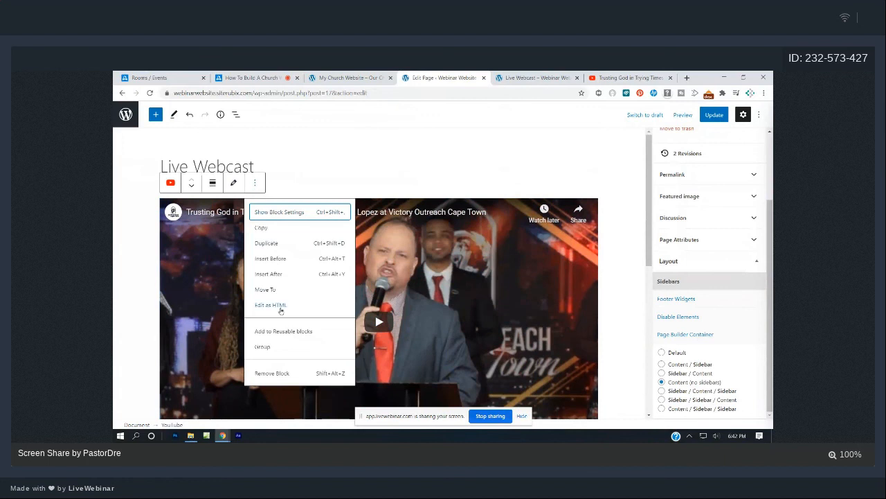
click(270, 373)
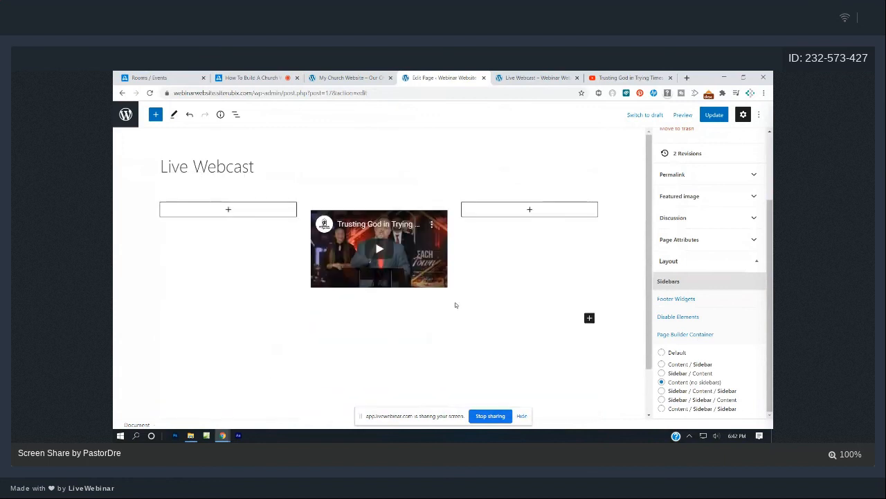
click(257, 225)
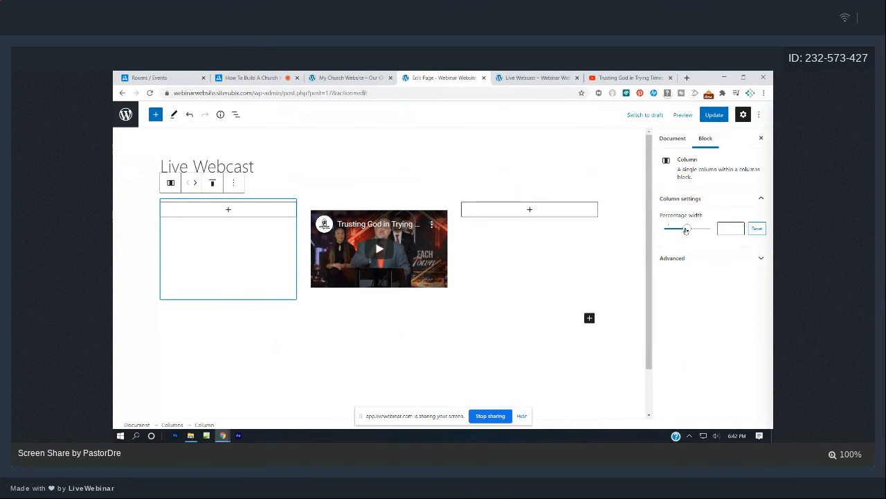
Narrow the left and right columns to about 17% each and update the page.
drag(685, 229, 673, 231)
click(552, 234)
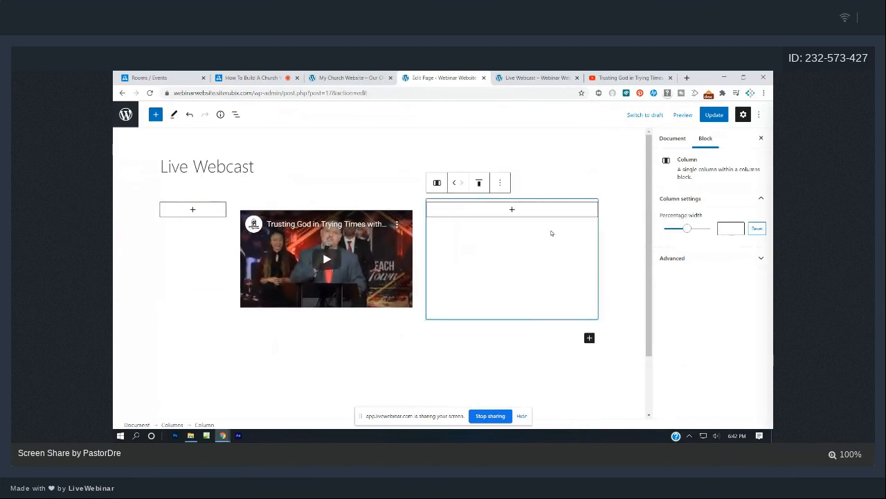
drag(686, 230, 670, 229)
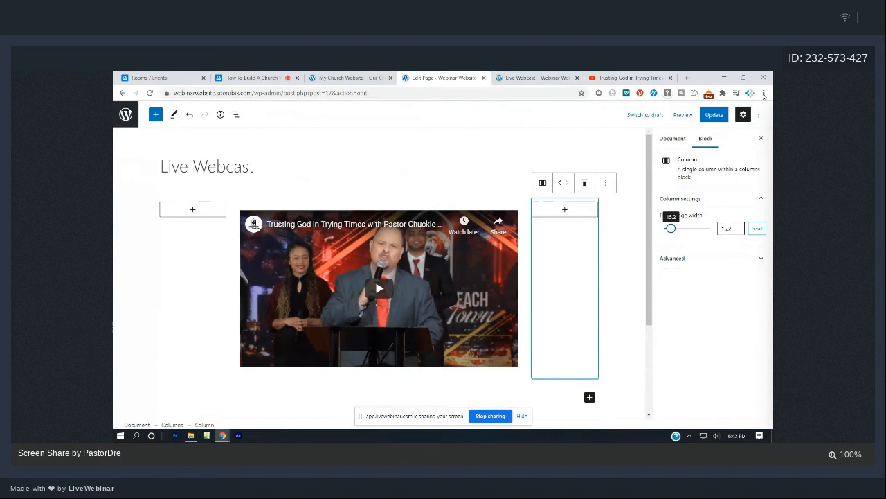
click(714, 114)
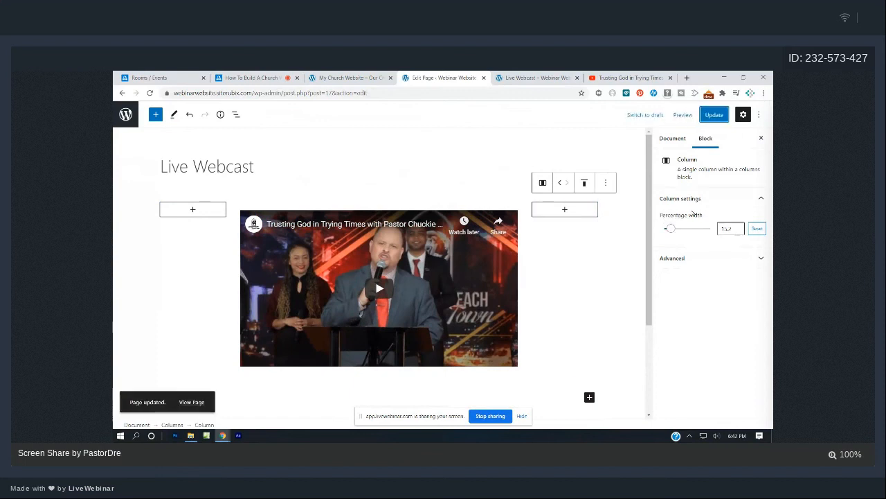
click(234, 167)
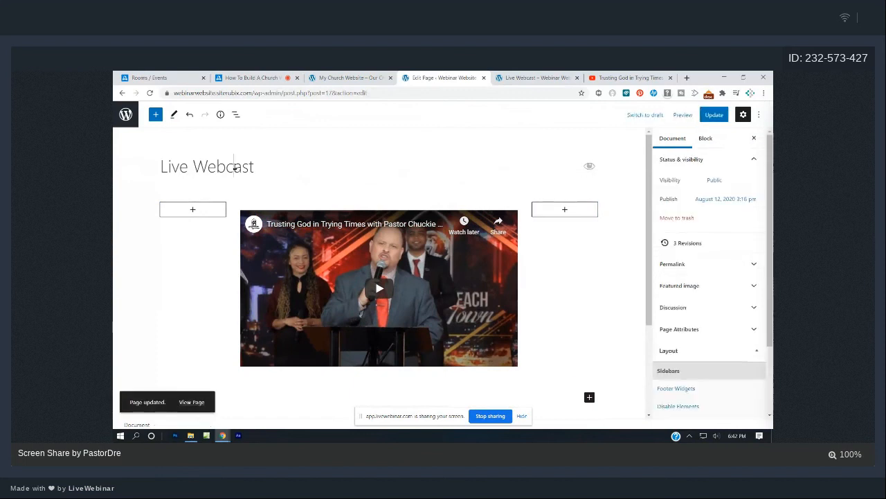
click(156, 115)
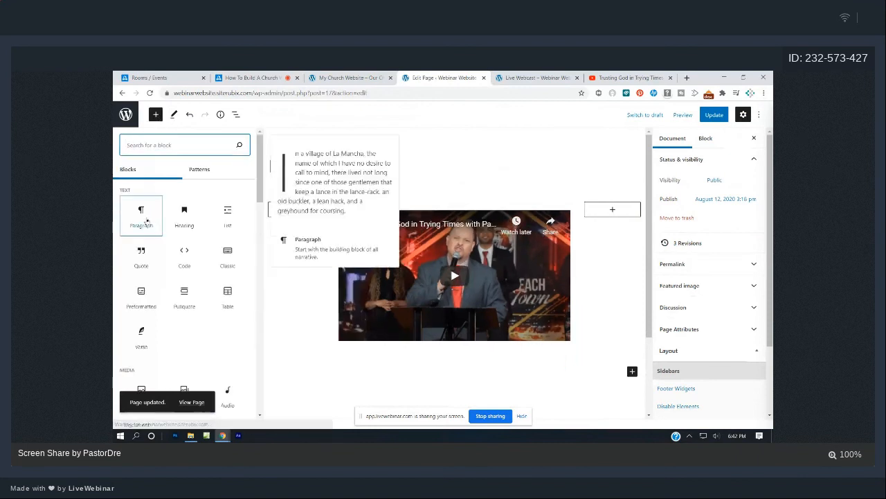
Add a Paragraph block below the video and start typing the welcome text with 'W'.
click(142, 215)
scroll(246, 198, down, 2)
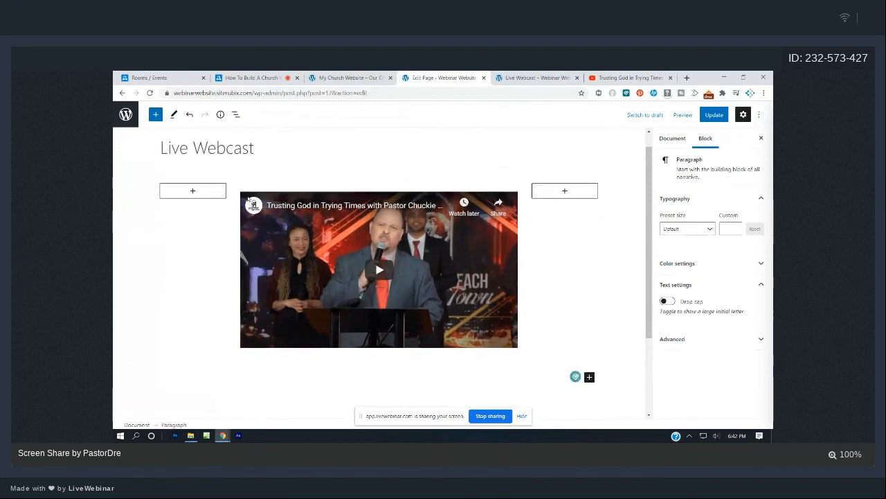
scroll(248, 199, up, 1)
scroll(242, 222, down, 2)
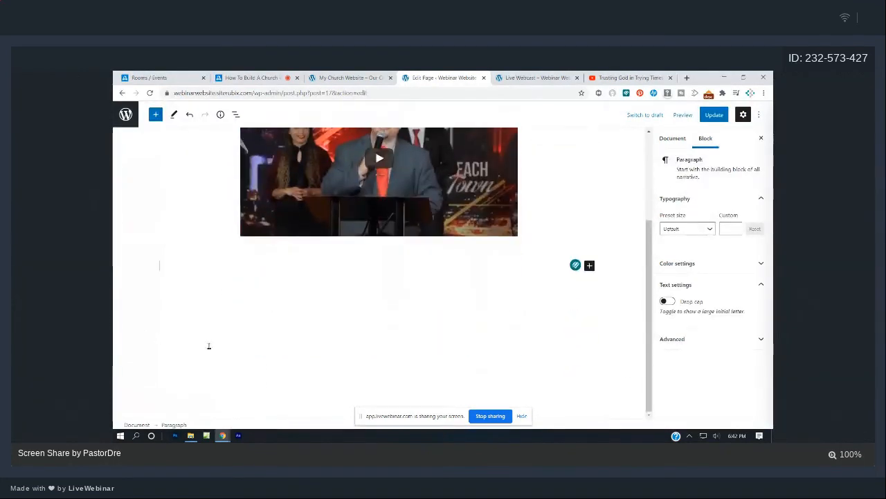
click(172, 275)
click(170, 269)
text(Welcome)
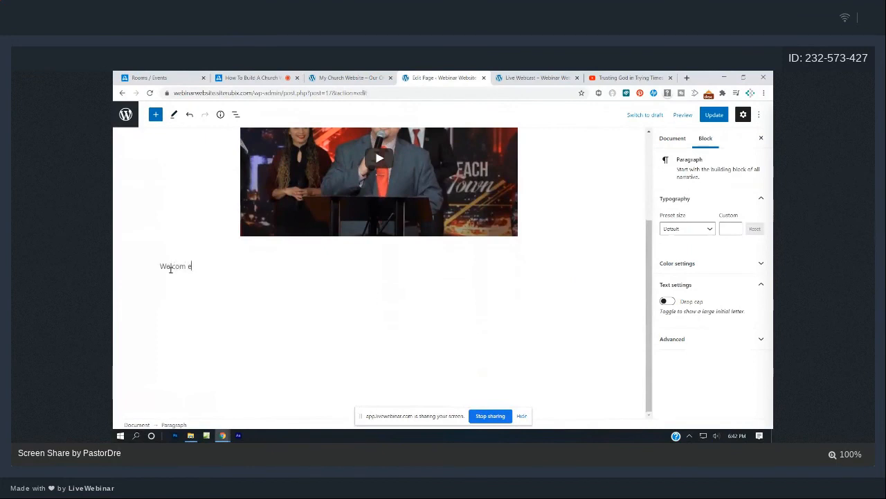
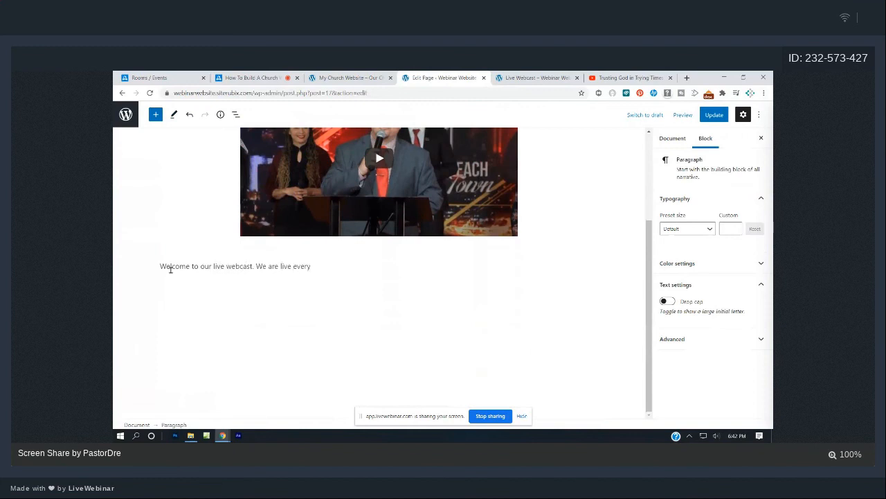
Finish the welcome paragraph with 'Sunday at 9:00am' and remove the stray empty paragraph.
text(s)
key(Return)
key(BackSpace)
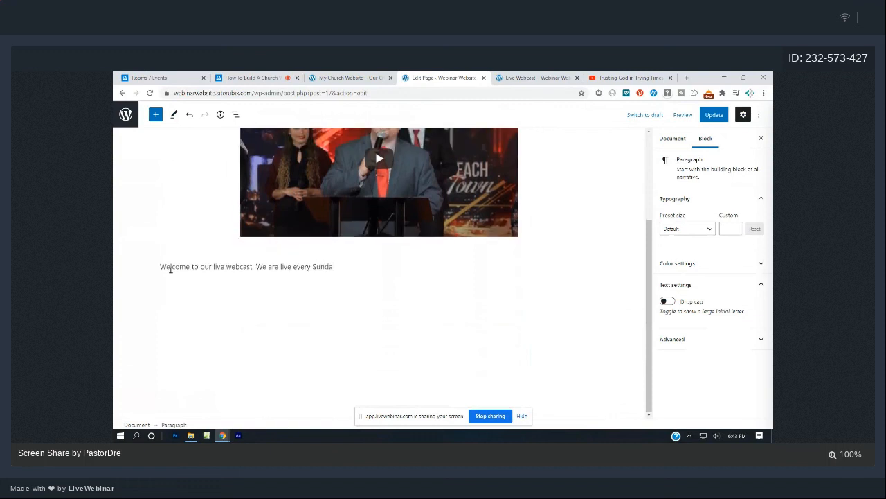
text(unday at 9:00am PST)
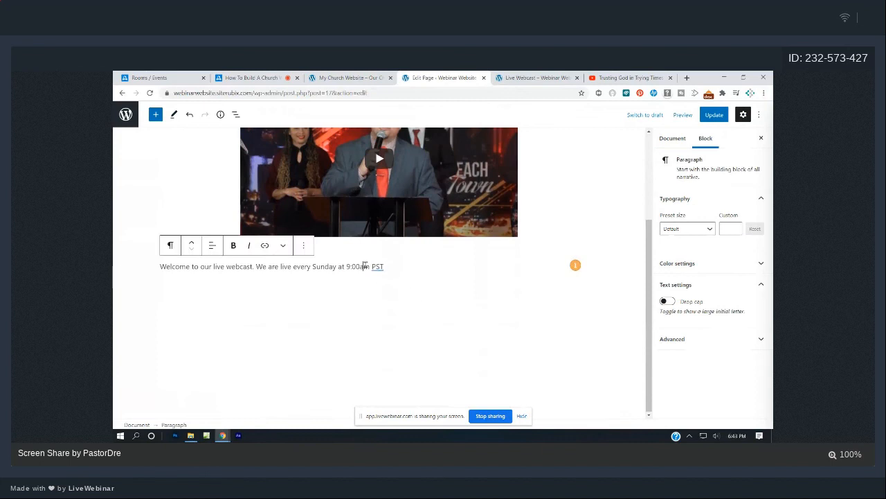
Center the welcome sentence and make it bold.
click(212, 246)
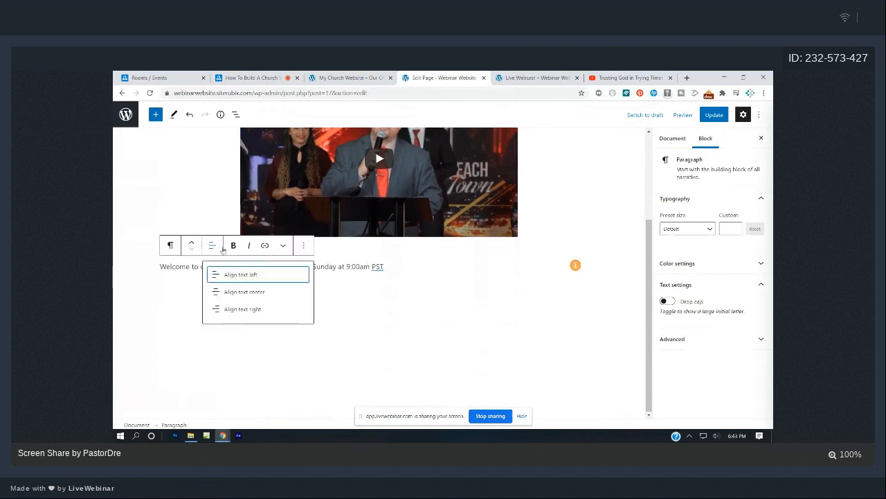
click(235, 292)
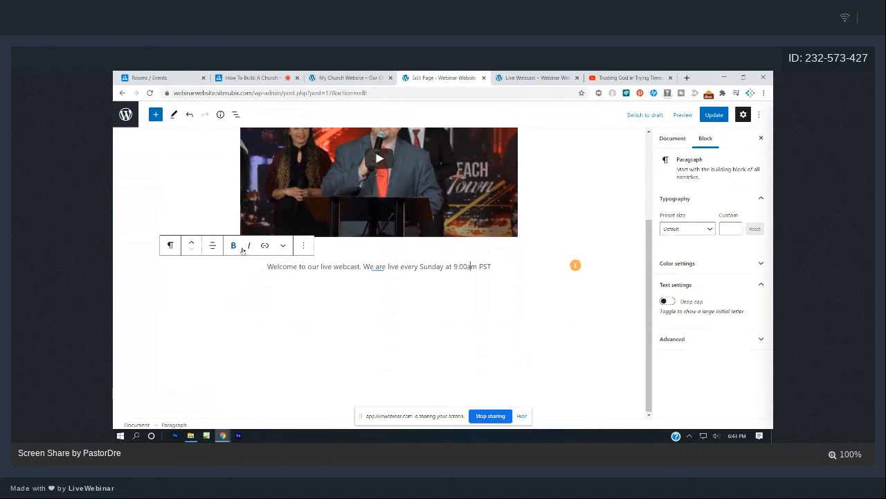
drag(264, 266, 492, 280)
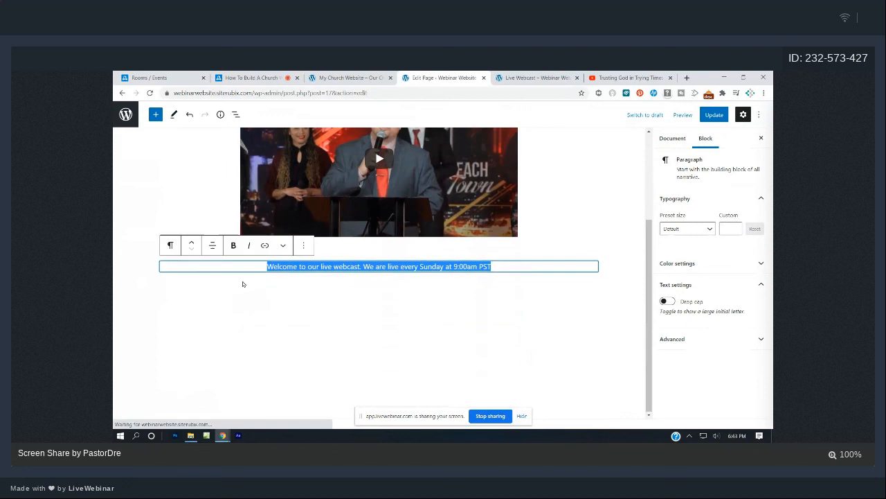
click(234, 245)
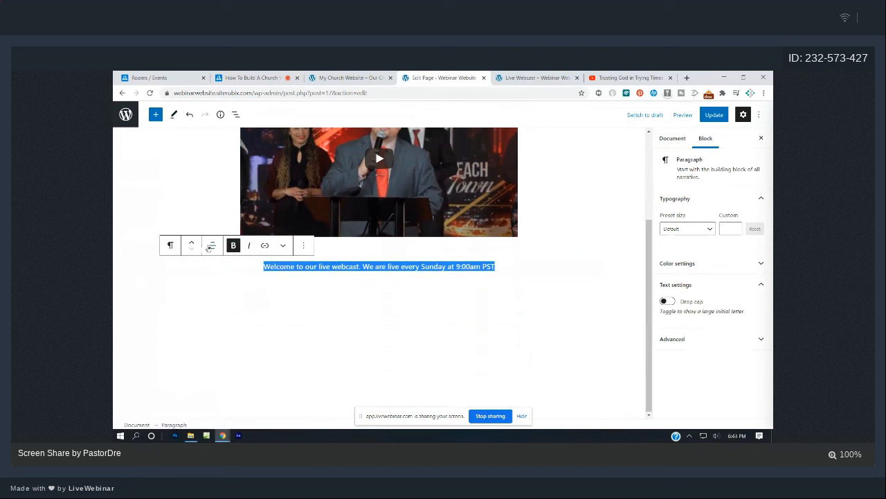
Convert the bold welcome sentence into a heading block.
click(171, 246)
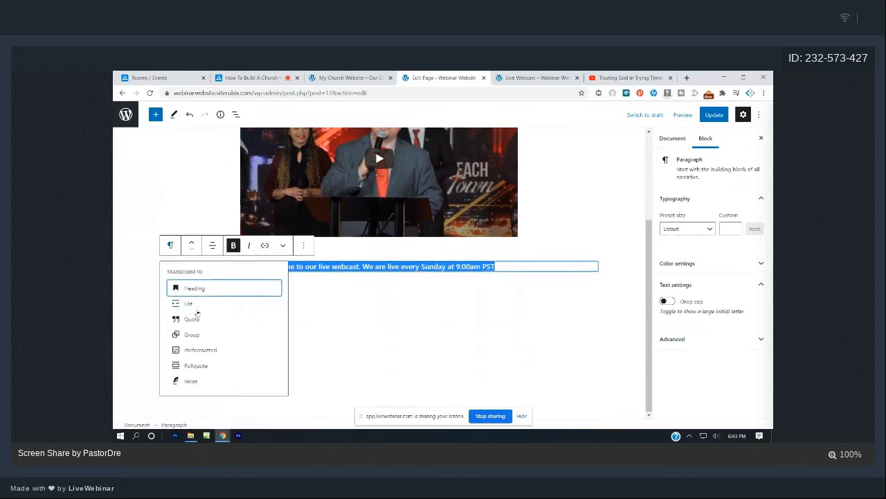
click(199, 289)
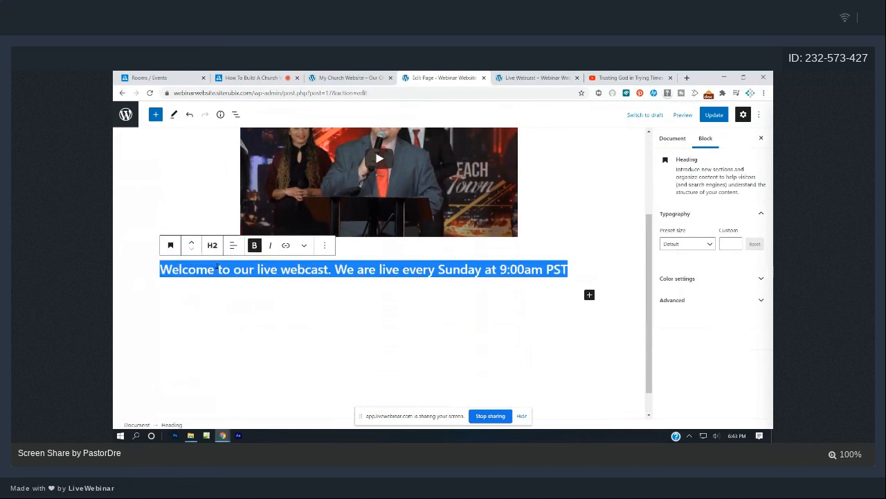
click(392, 323)
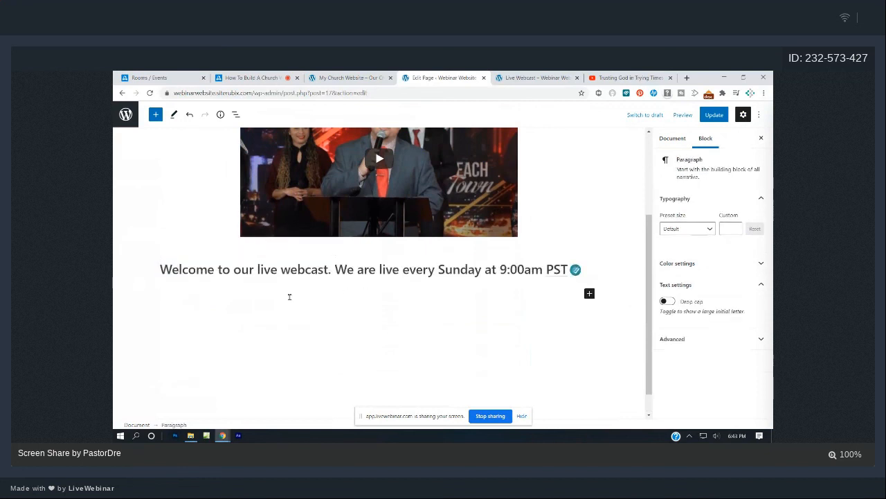
scroll(238, 313, up, 1)
Move the welcome heading above the video, update the page, and refresh the live Live Webcast tab.
triple_click(204, 338)
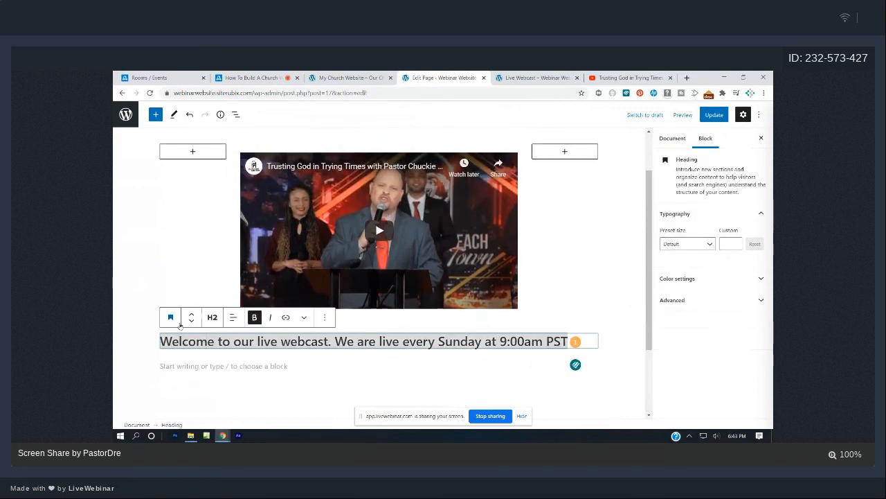
click(190, 317)
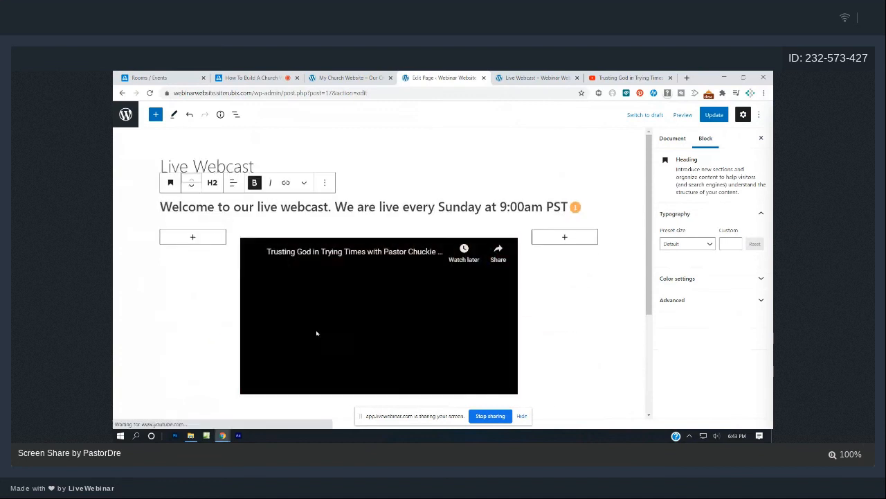
click(714, 114)
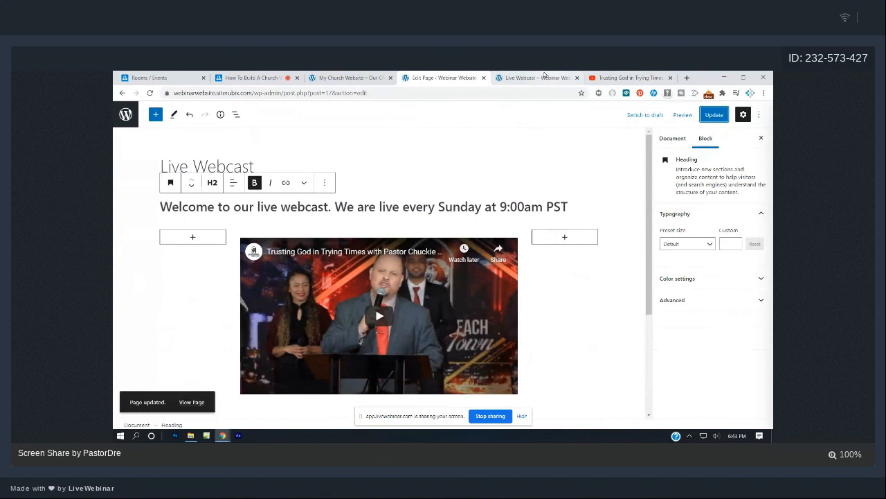
click(560, 77)
click(152, 93)
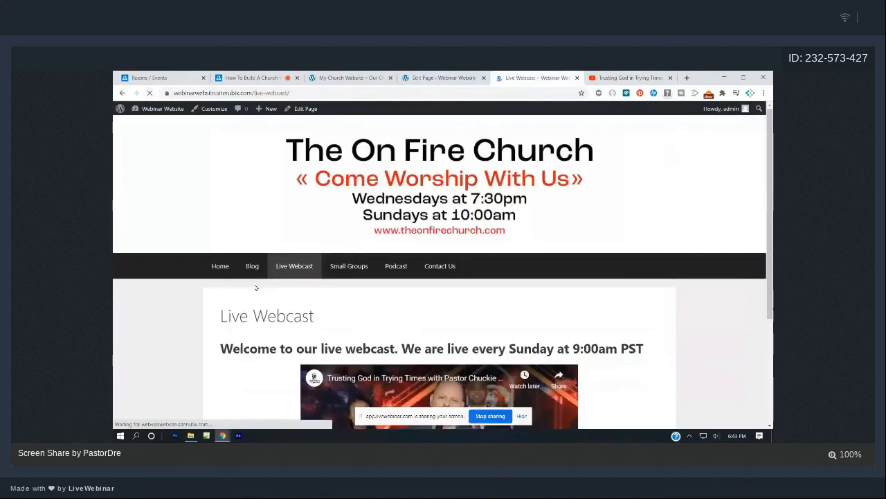
scroll(256, 287, up, 4)
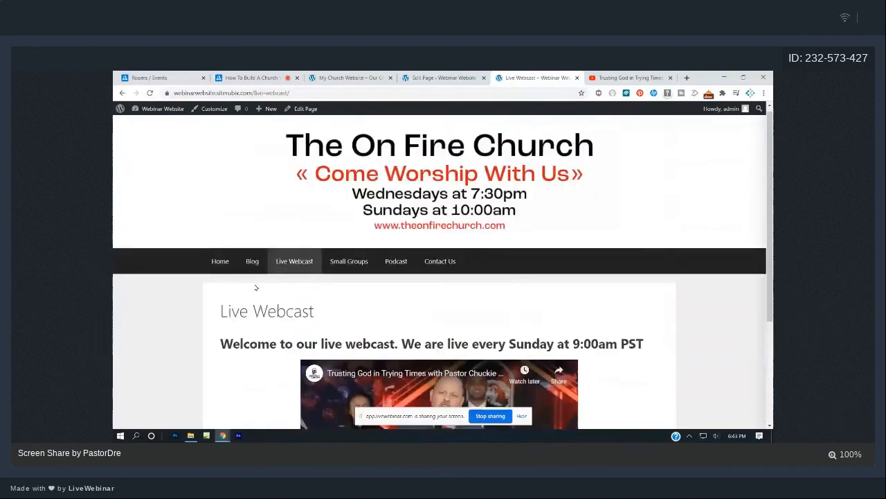
scroll(256, 287, down, 4)
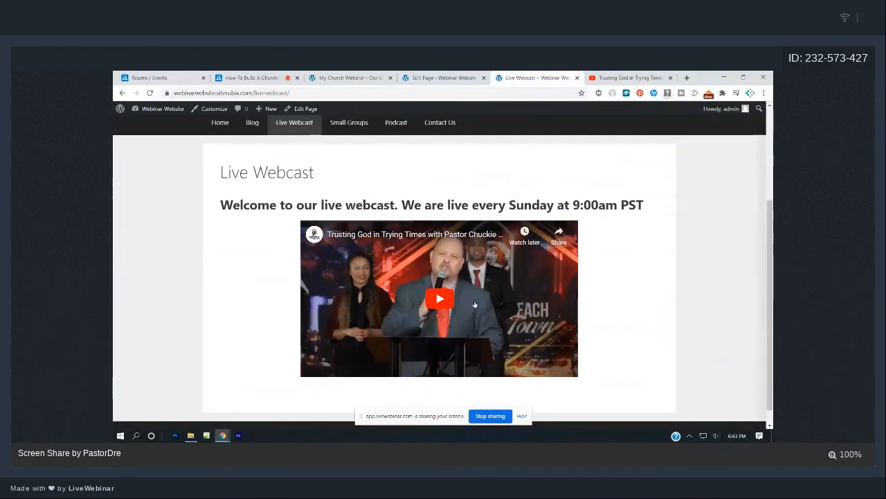
Narrow the empty left column's width to about 12.6% so the video widens.
click(446, 77)
click(193, 291)
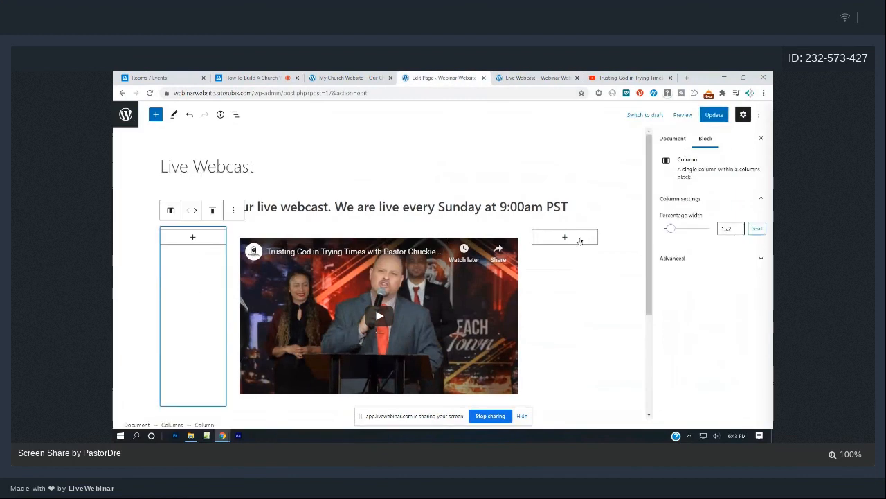
drag(669, 230, 672, 230)
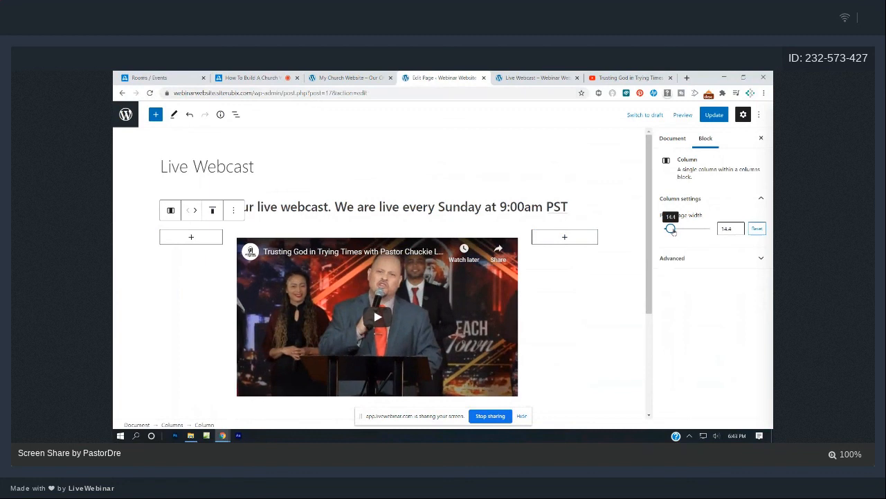
drag(669, 231, 670, 229)
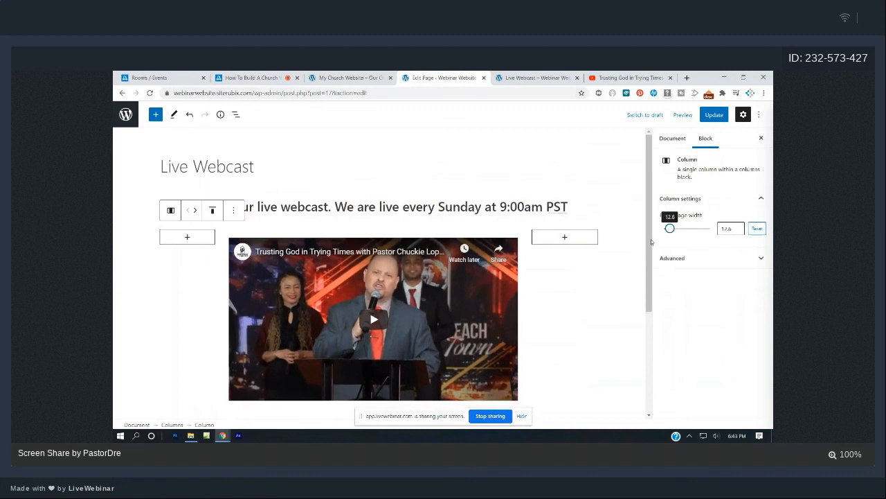
click(607, 274)
Narrow the right column to match, update the page, and view the live Live Webcast page.
click(586, 283)
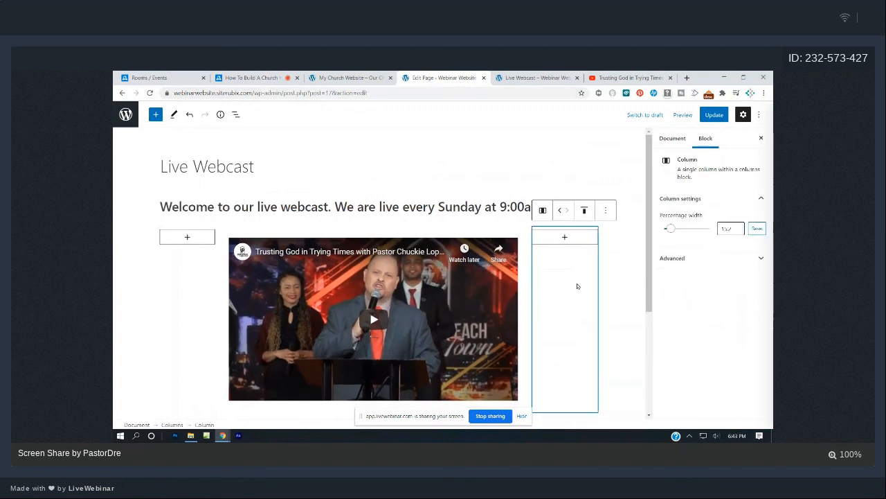
click(672, 231)
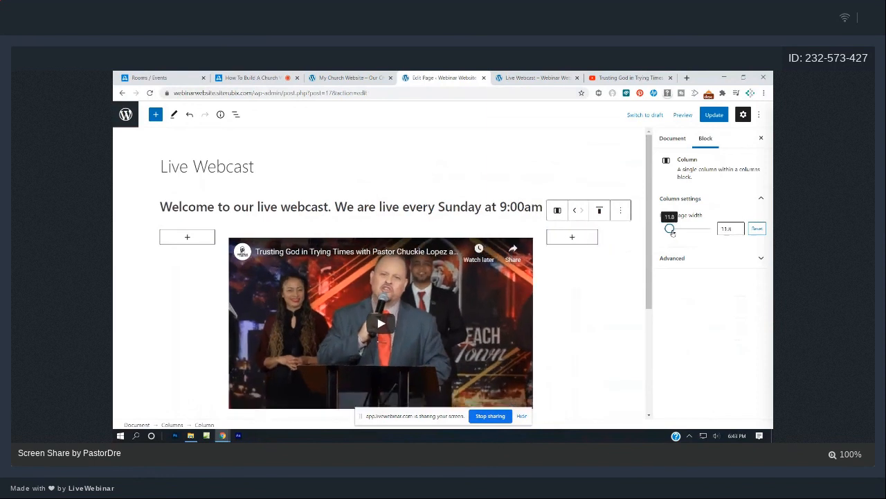
drag(671, 232, 670, 233)
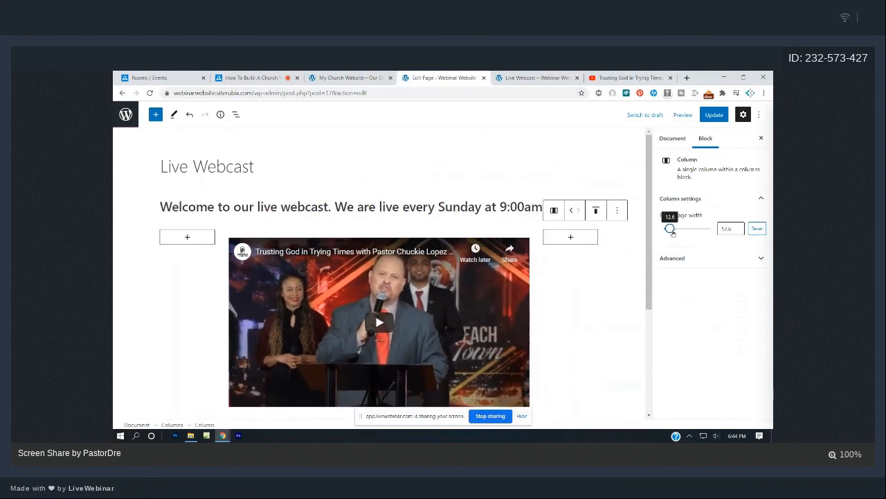
click(713, 114)
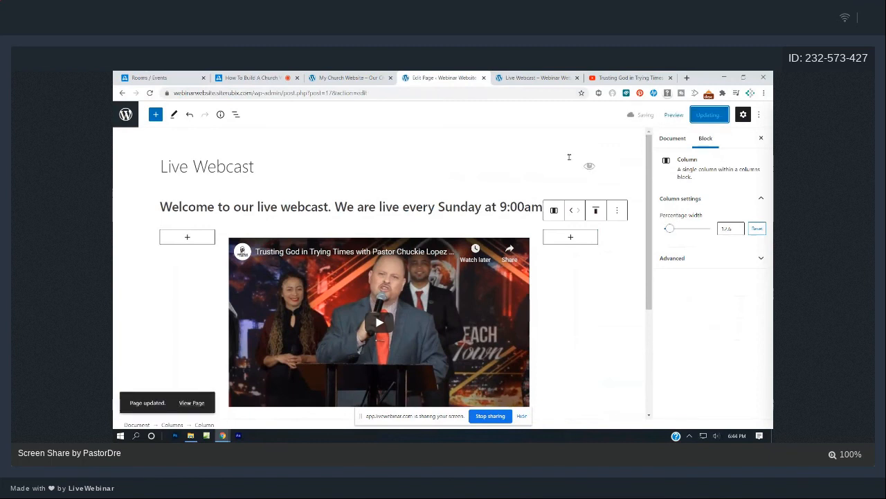
click(538, 76)
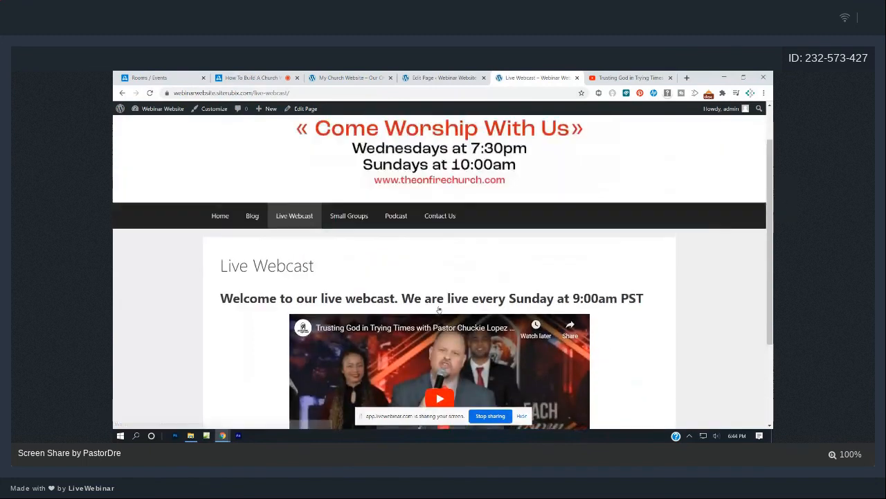
Play the embedded sermon video in full screen, pause it, then go to the Home page.
click(441, 292)
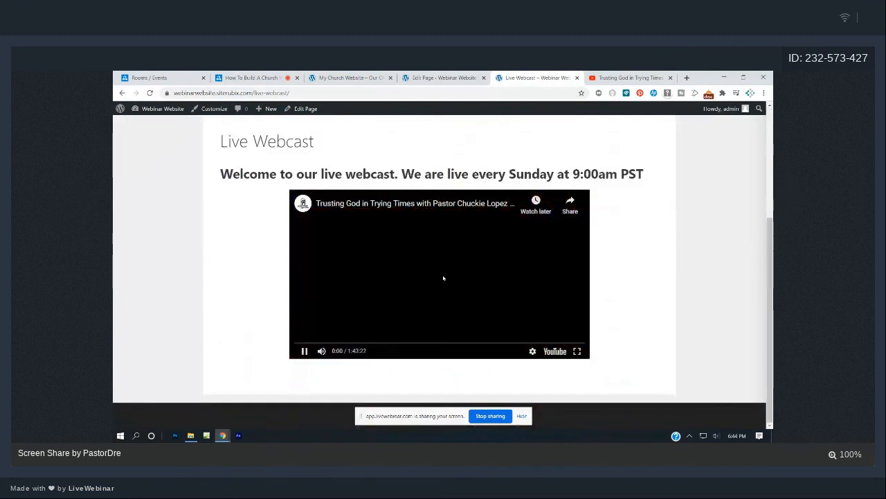
click(578, 352)
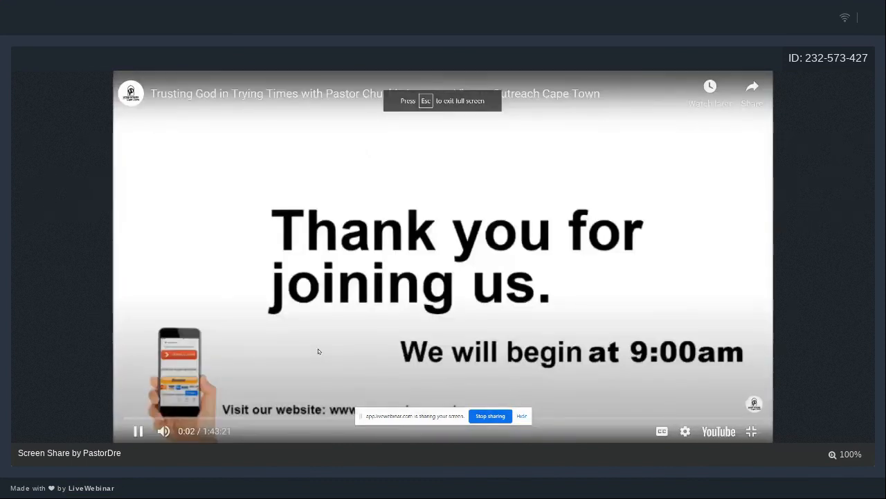
key(Escape)
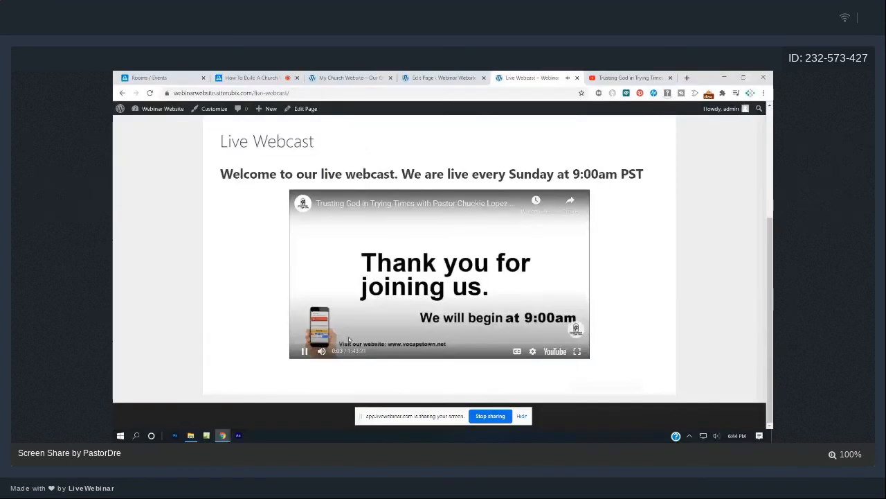
click(349, 339)
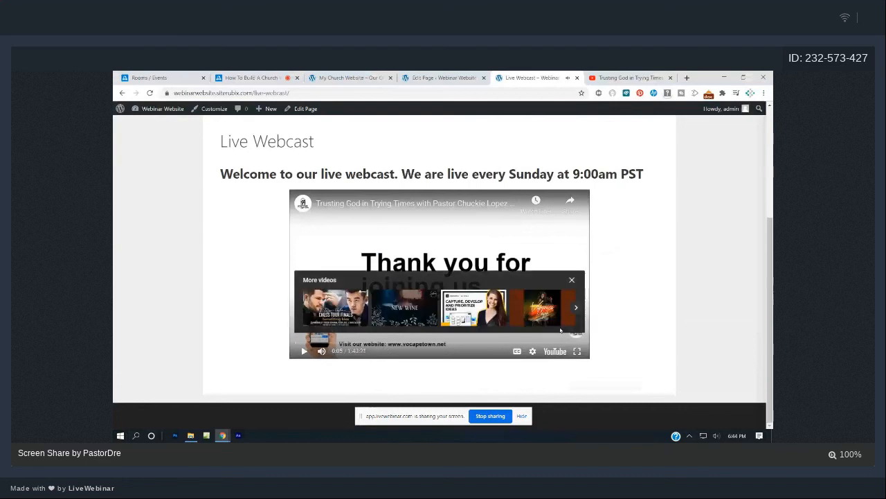
scroll(561, 331, up, 3)
click(228, 269)
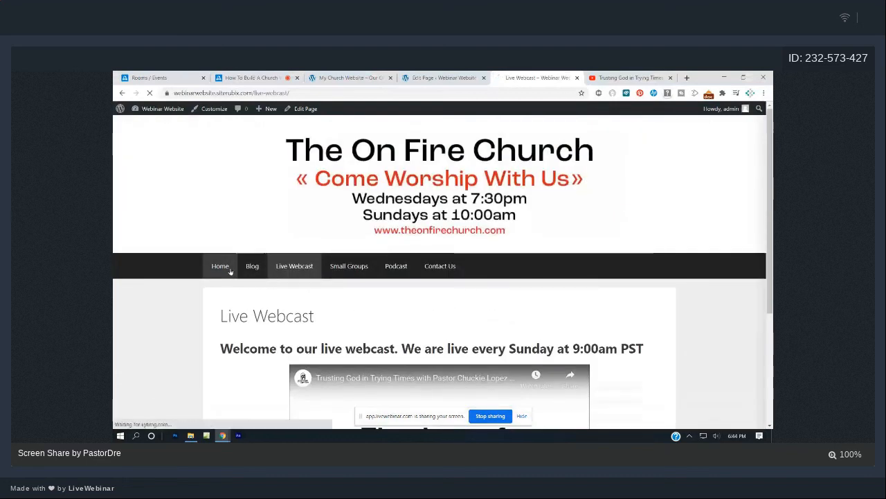
Browse the Webinar Website's Home and Live Webcast pages.
scroll(447, 286, down, 3)
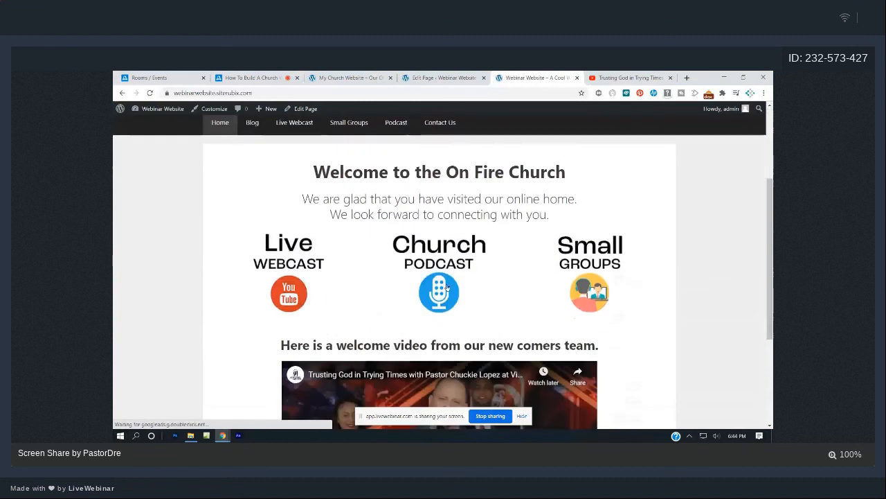
scroll(445, 286, down, 3)
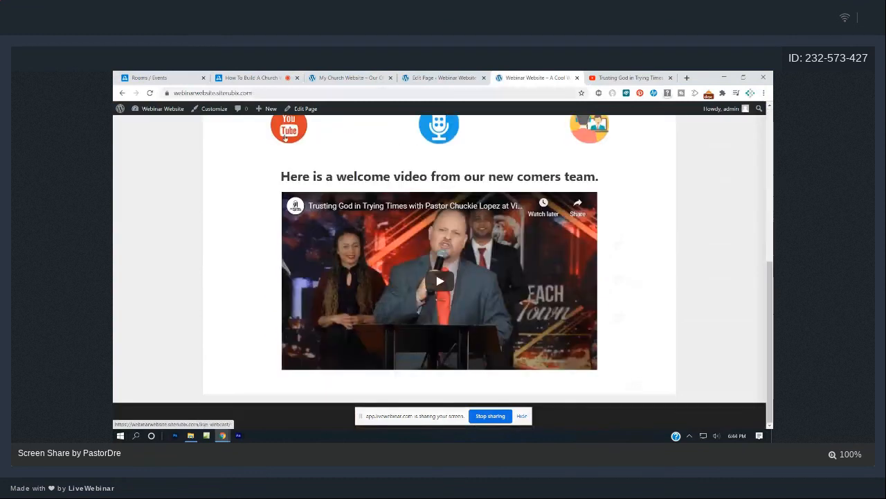
click(285, 138)
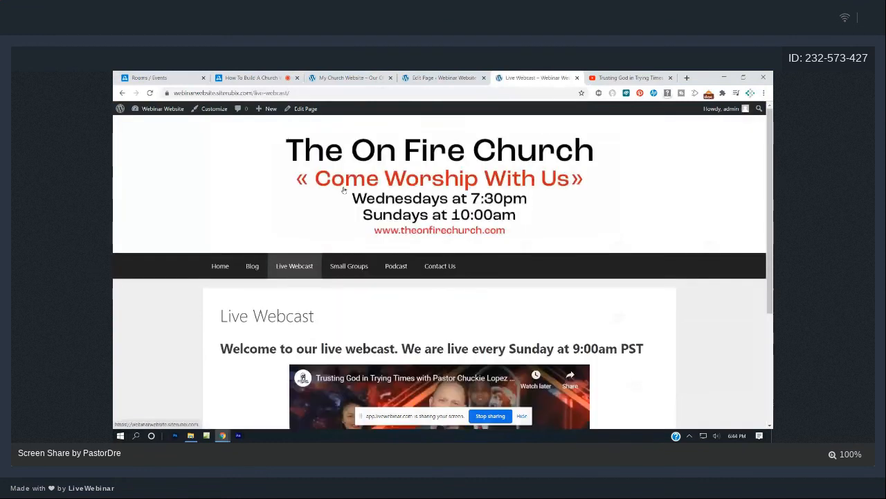
scroll(345, 190, down, 3)
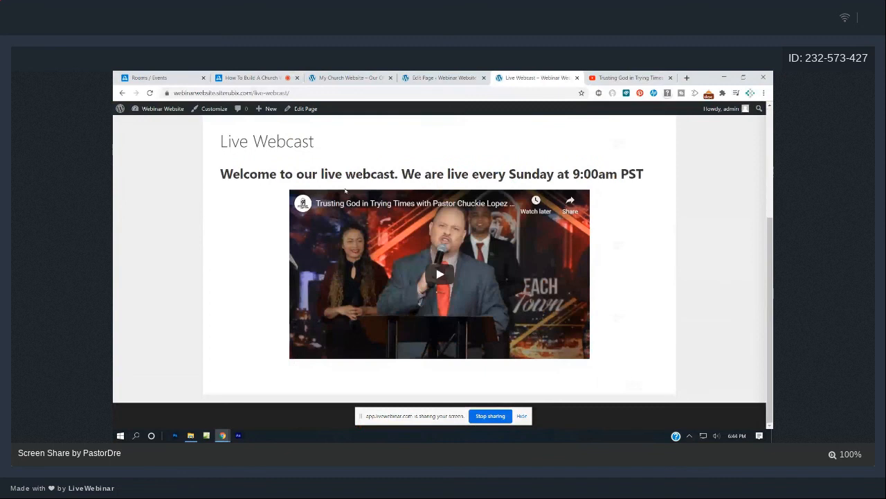
scroll(345, 190, up, 3)
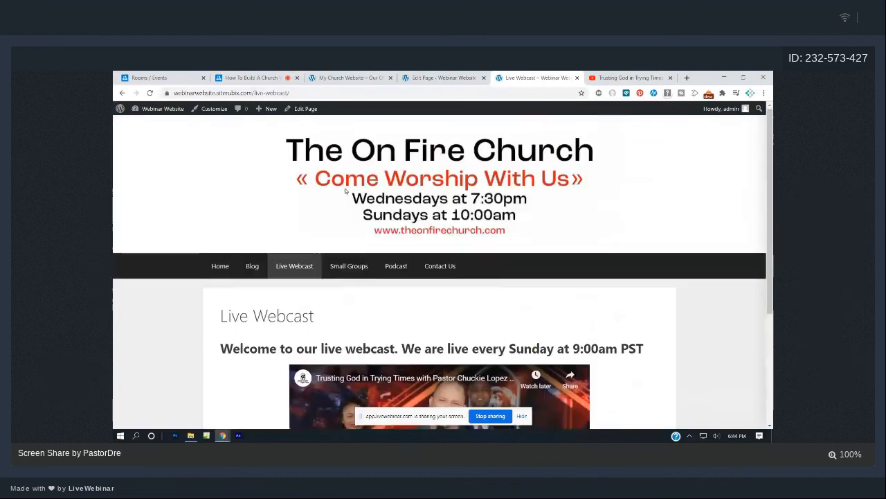
click(222, 275)
scroll(417, 276, down, 5)
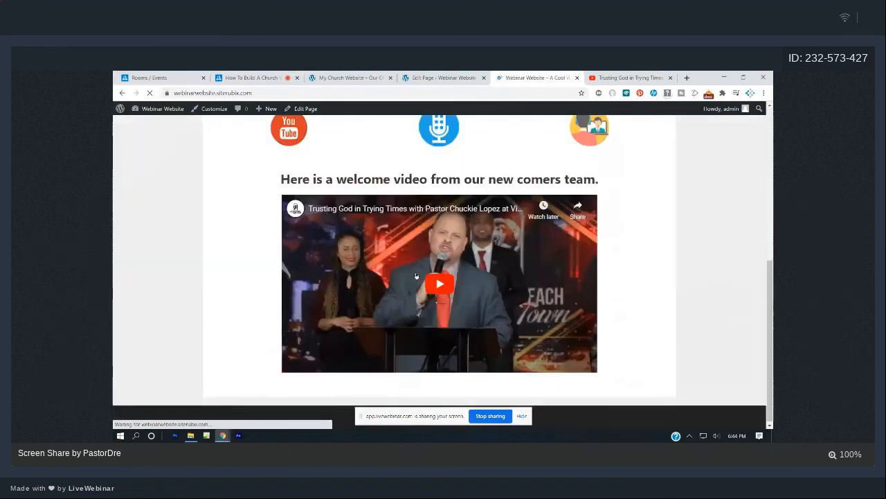
scroll(414, 279, up, 2)
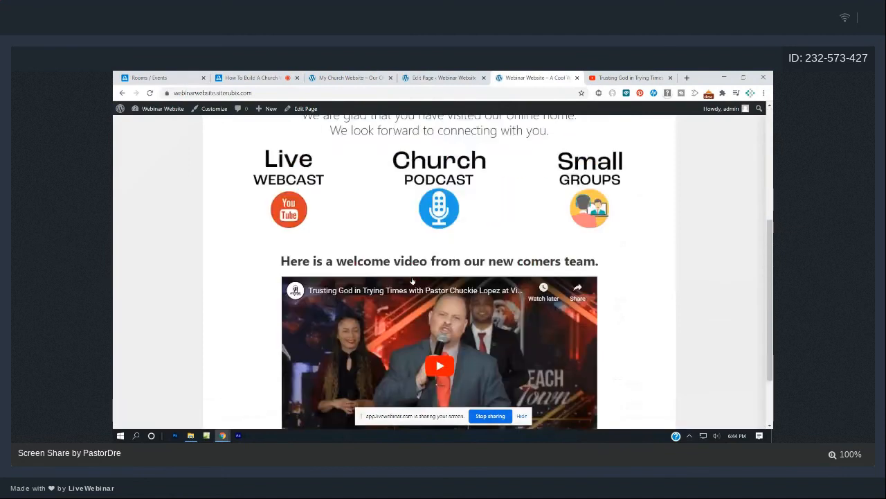
scroll(412, 281, up, 5)
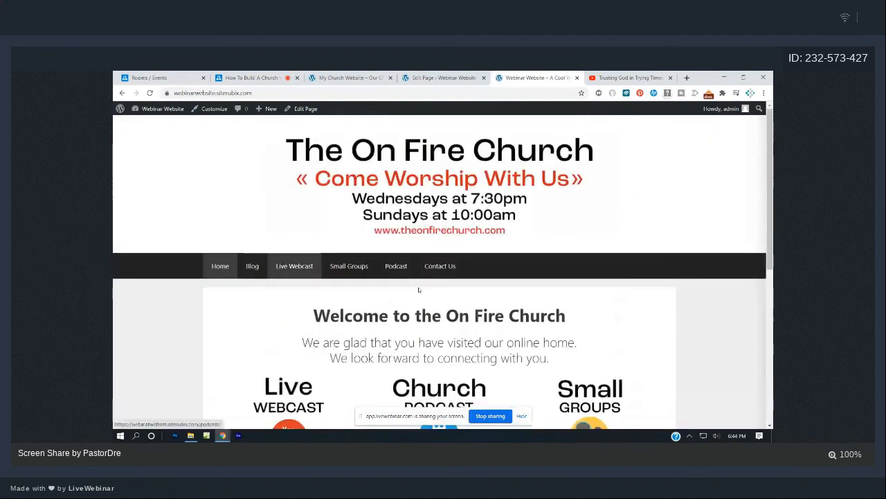
Compare with the My Church Website home page, then open the admin's All Pages list.
click(355, 77)
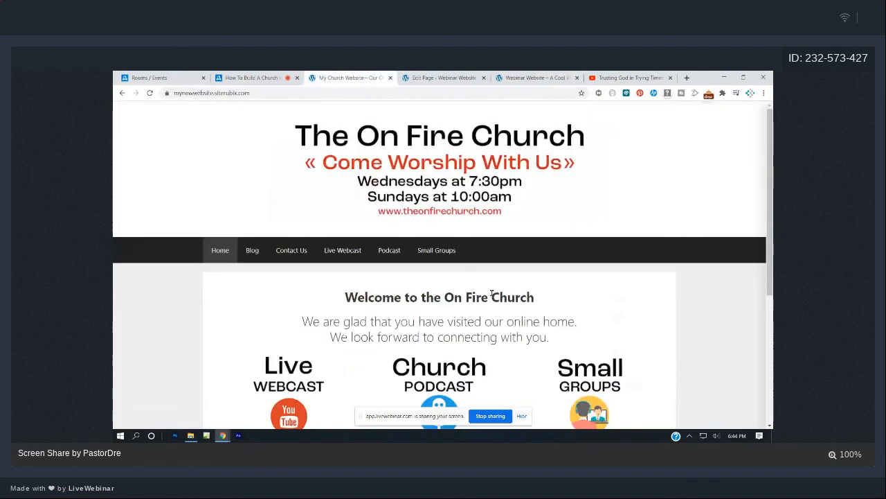
scroll(492, 292, down, 2)
scroll(492, 293, down, 2)
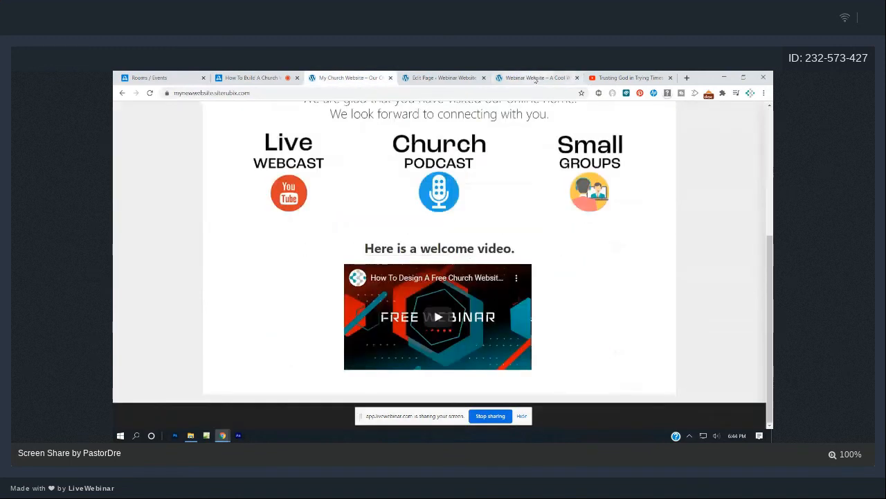
click(535, 79)
scroll(484, 301, down, 4)
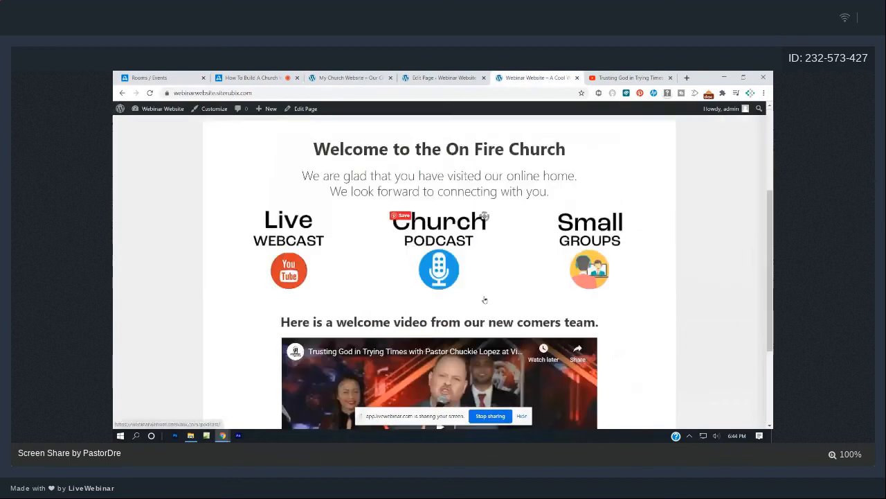
scroll(478, 295, up, 6)
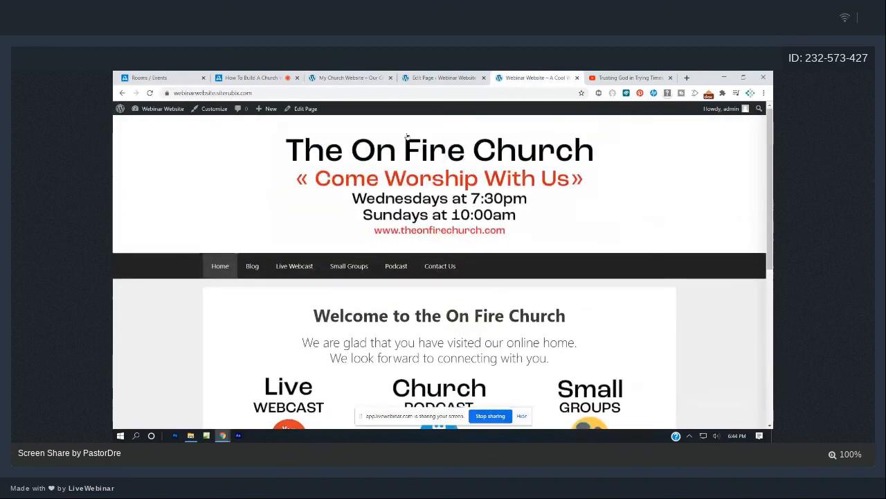
click(353, 78)
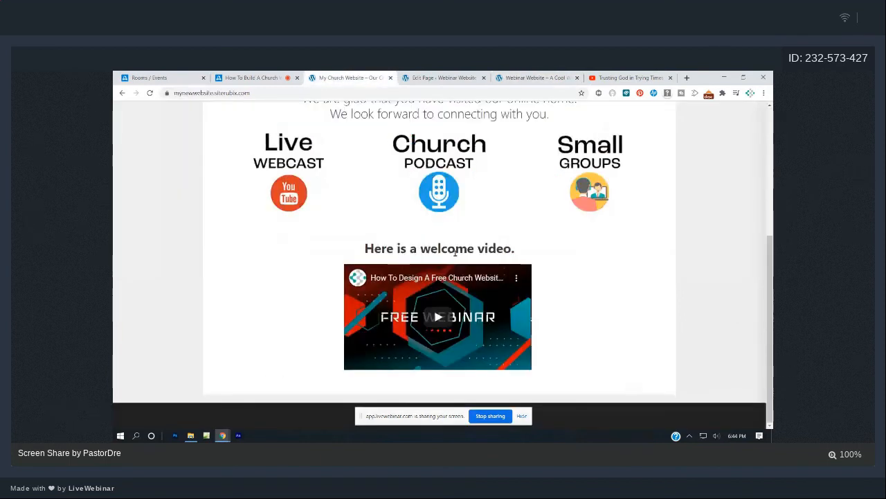
scroll(454, 252, up, 5)
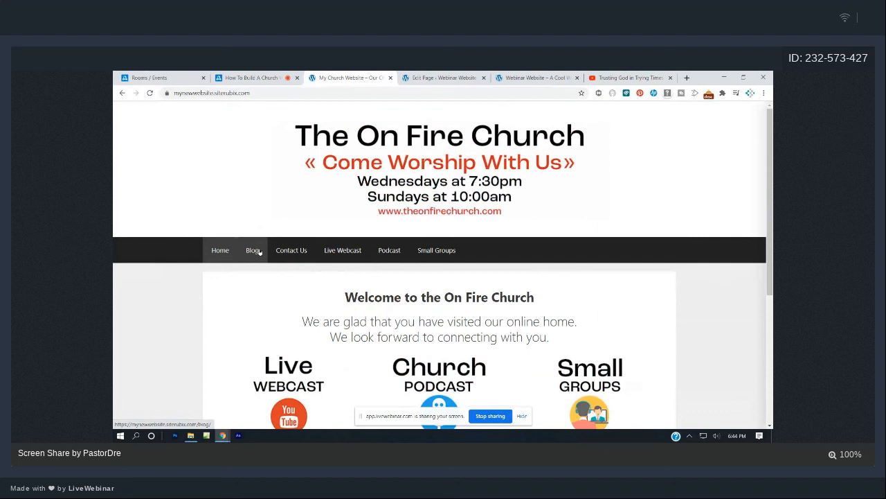
click(424, 78)
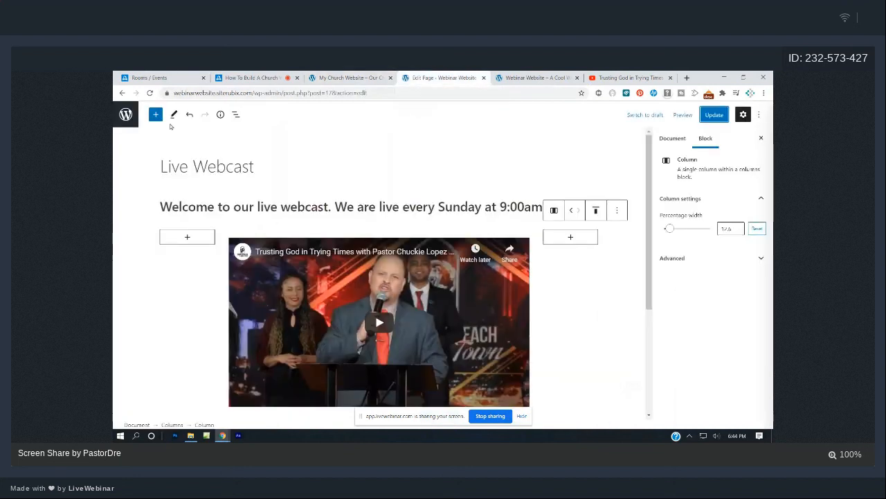
click(122, 93)
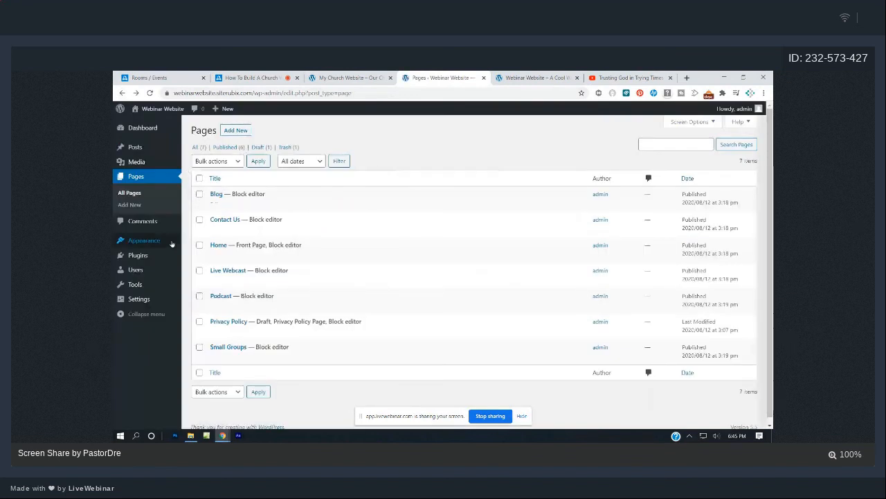
Set Blog as the posts page in Reading settings, save, and return to the live site.
mouse_move(171, 245)
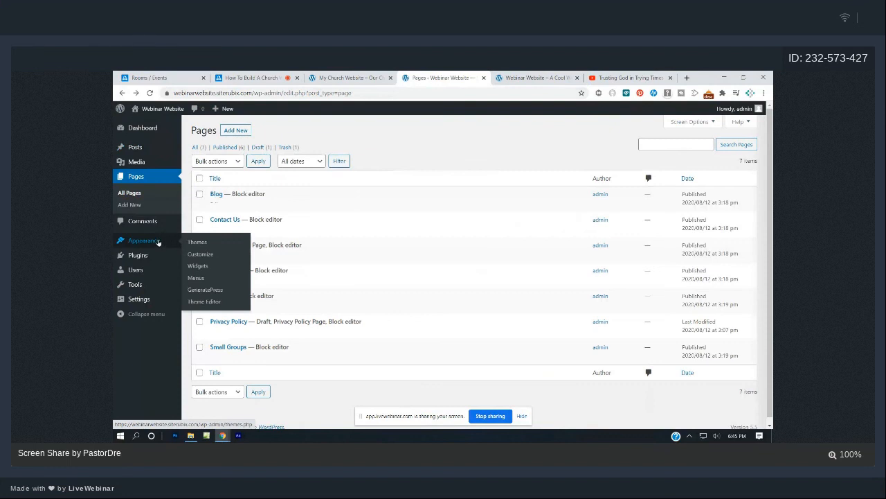
mouse_move(149, 302)
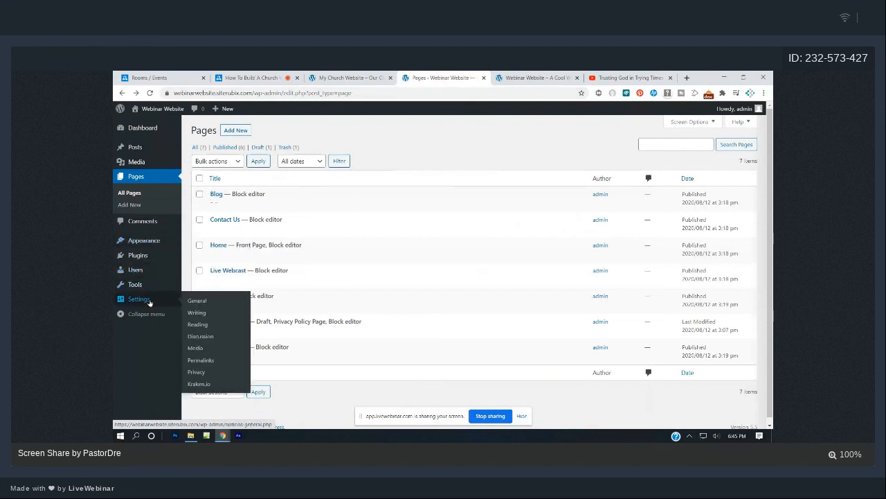
click(198, 323)
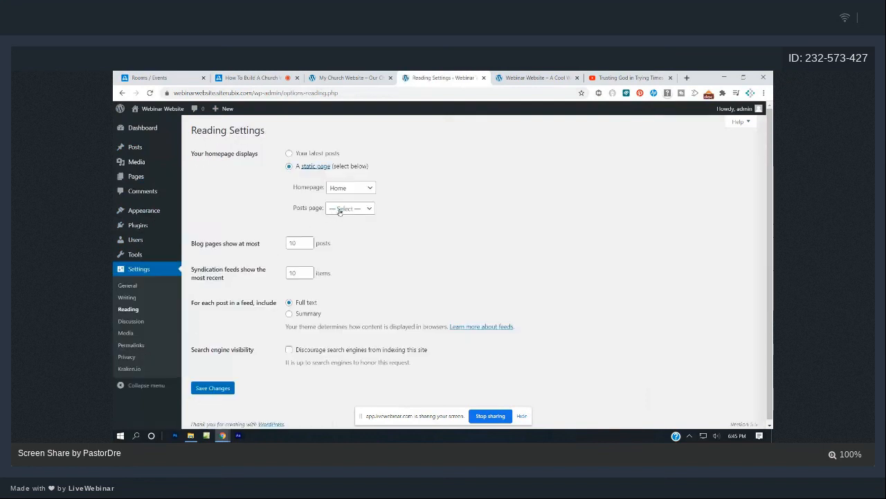
click(340, 209)
click(340, 236)
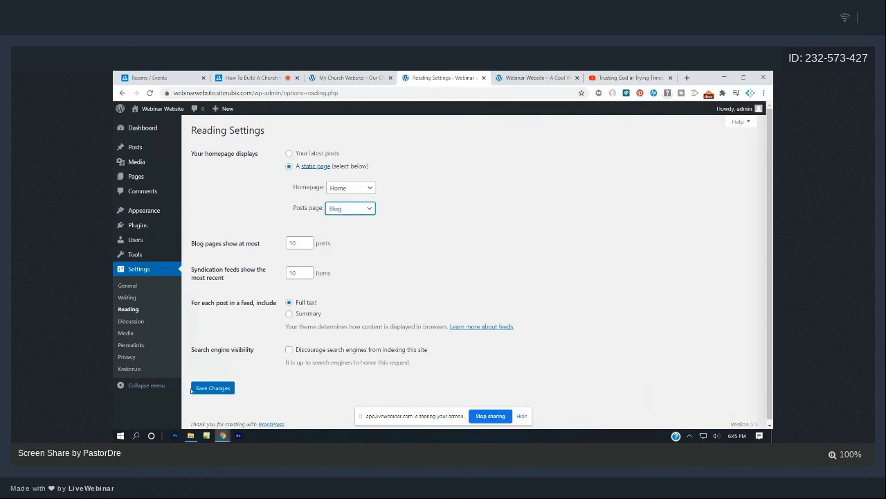
click(194, 390)
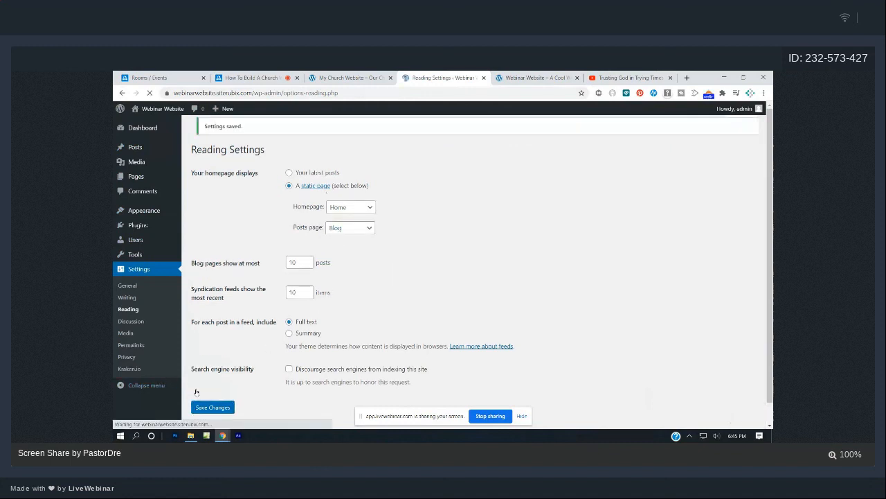
click(558, 76)
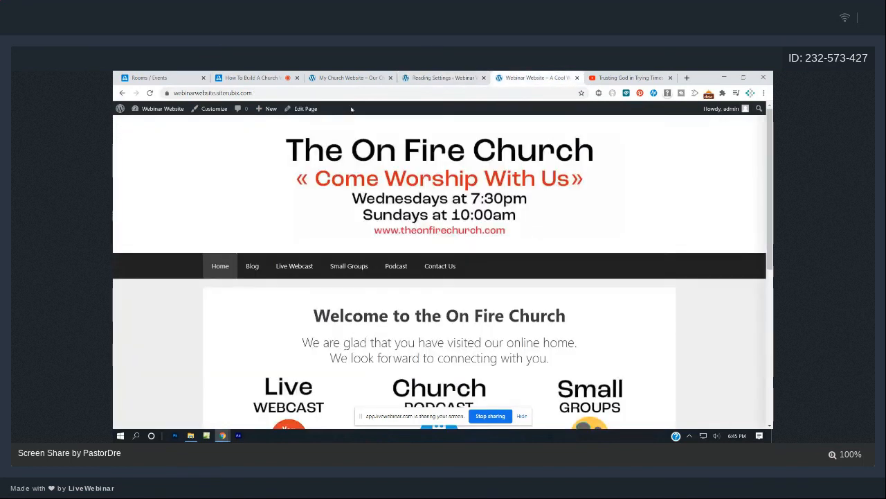
Reload the site, check the Blog page lists 'Hello world!', then return to the dashboard.
click(149, 93)
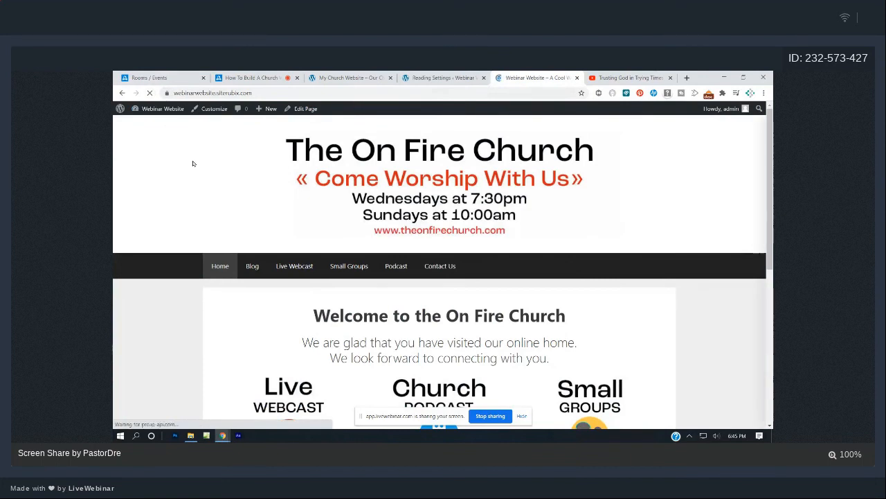
scroll(201, 160, down, 1)
click(252, 194)
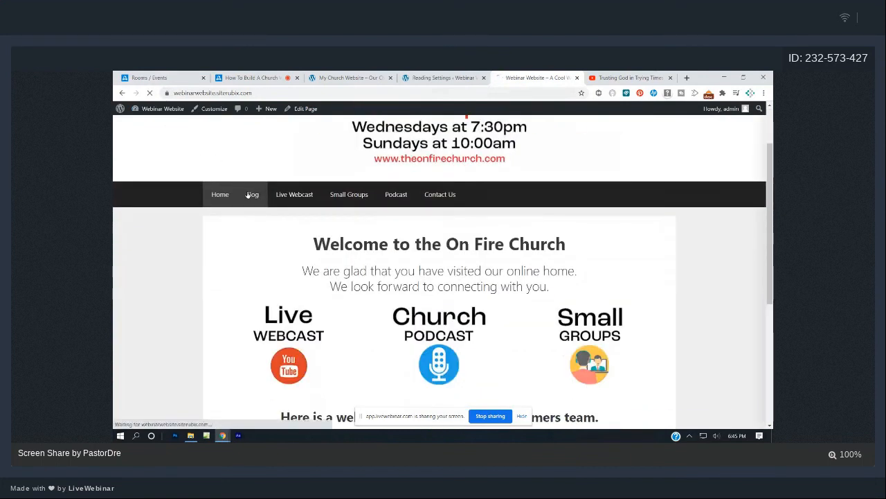
scroll(440, 201, down, 2)
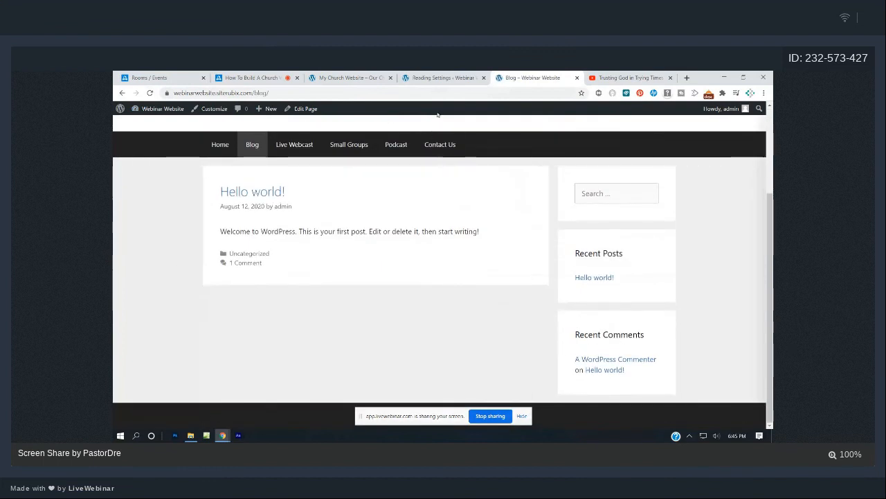
click(443, 77)
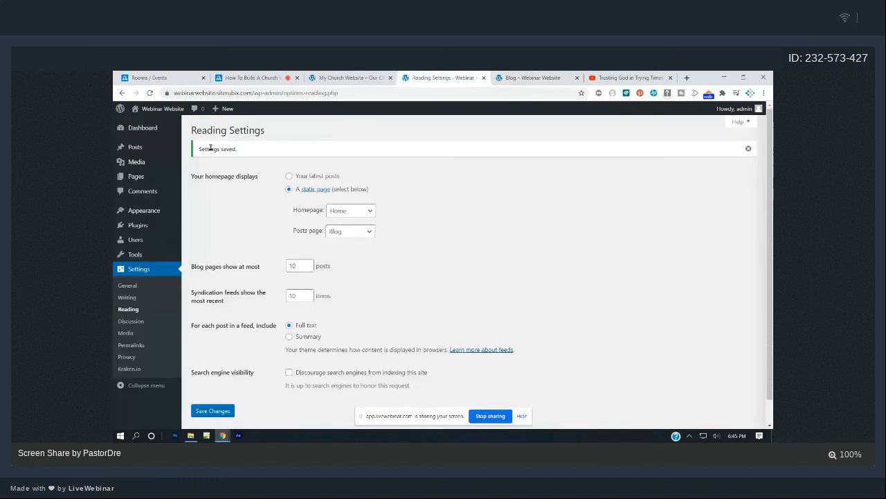
click(151, 131)
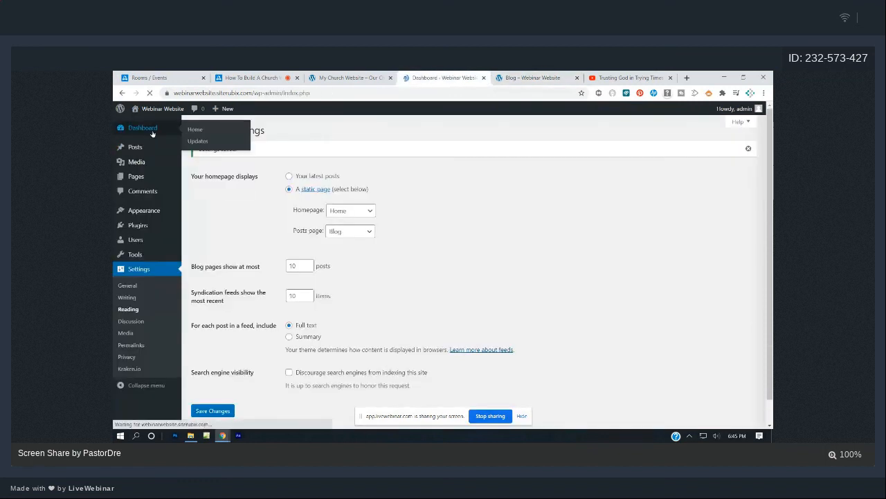
Write a post titled 'The On Fire Missionary' reading 'Hi everyone here is a powerful testimony.'.
click(131, 177)
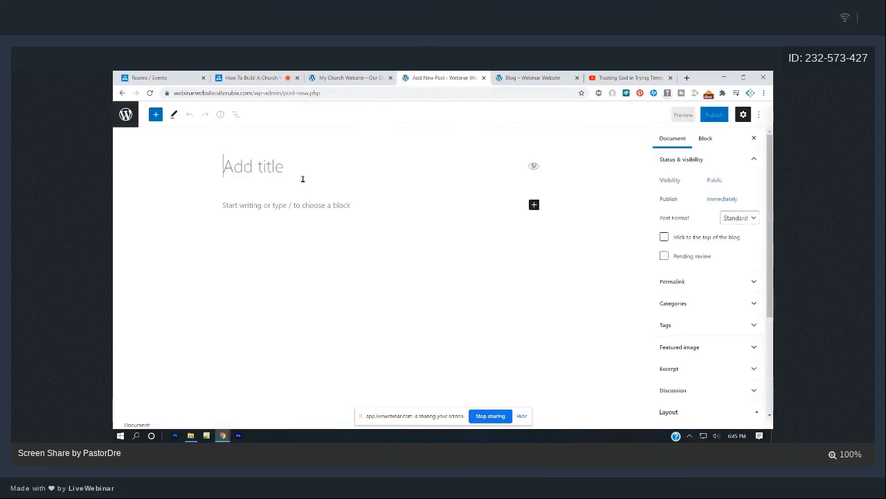
text(The On)
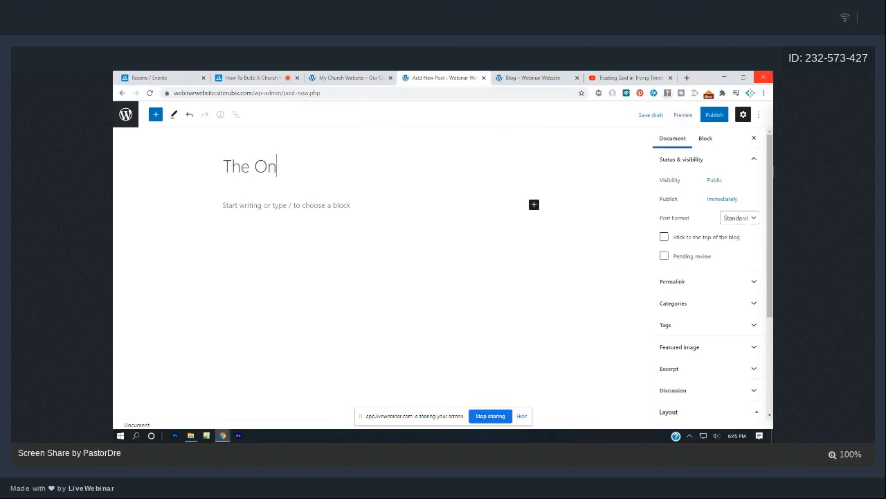
text( Fire Missionary)
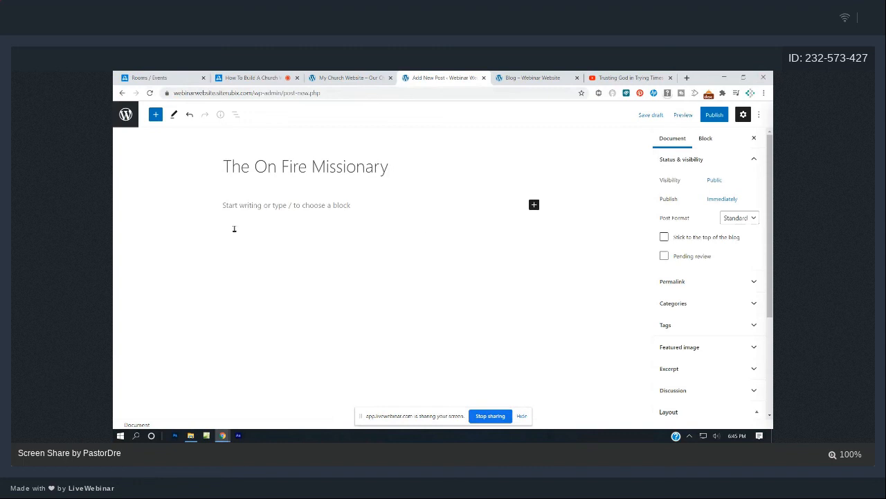
click(340, 202)
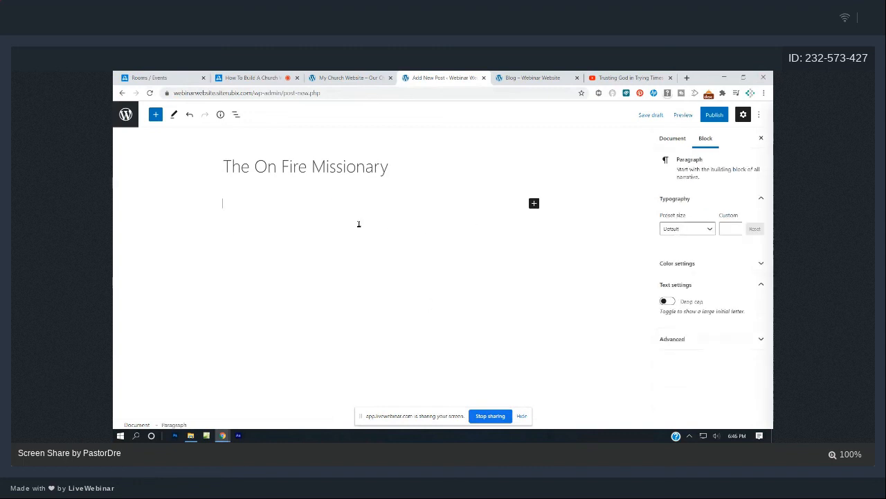
text(Hi everyone here )
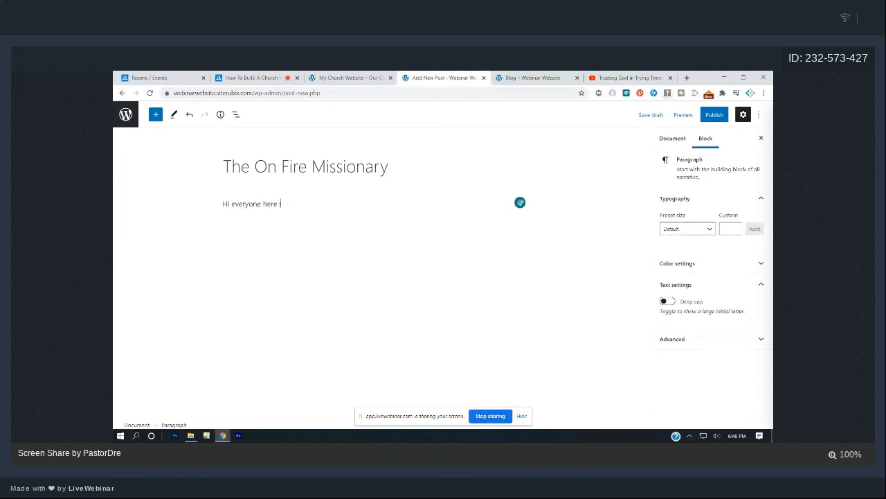
text(is a powerful testioim)
key(BackSpace)
text(mony.)
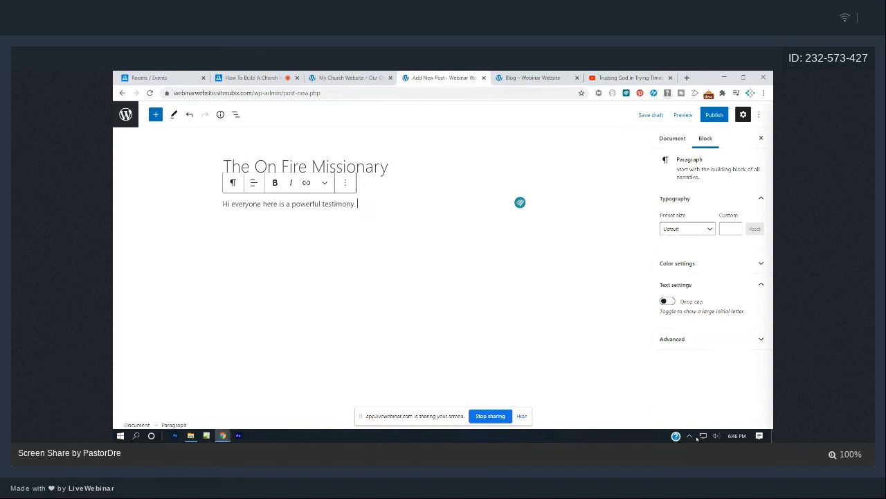
Publish the post and switch to the Blog tab.
click(714, 114)
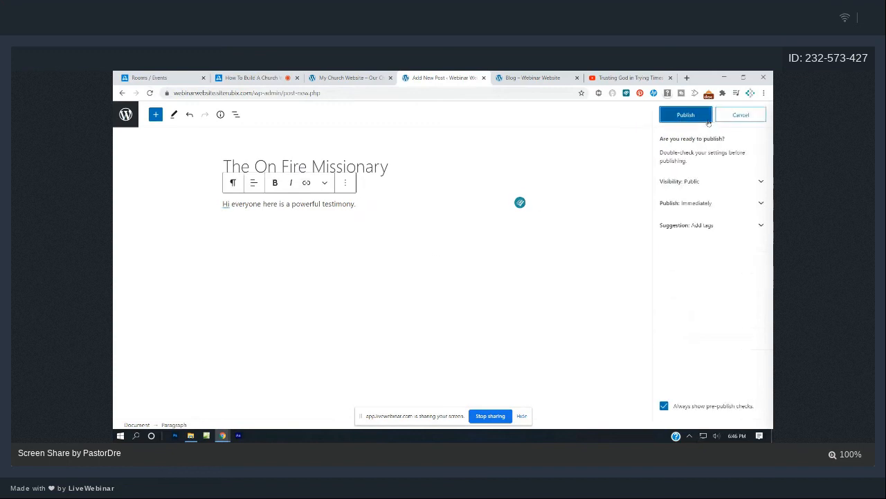
click(697, 116)
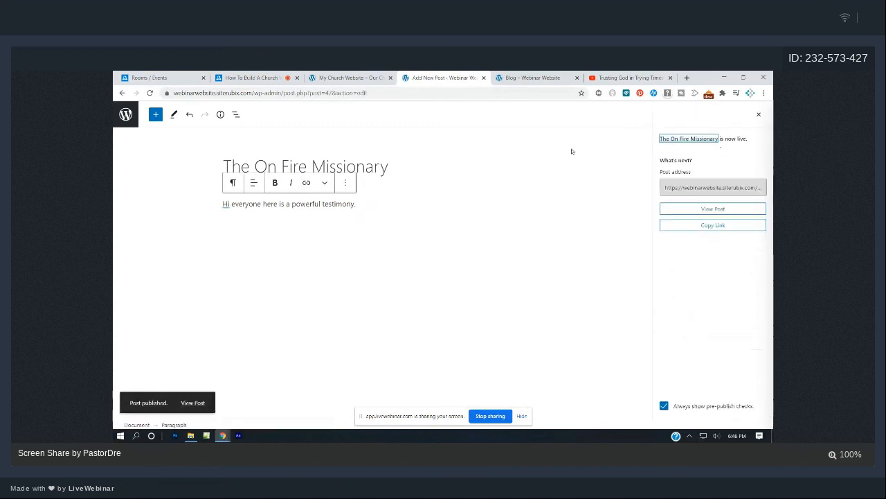
click(524, 77)
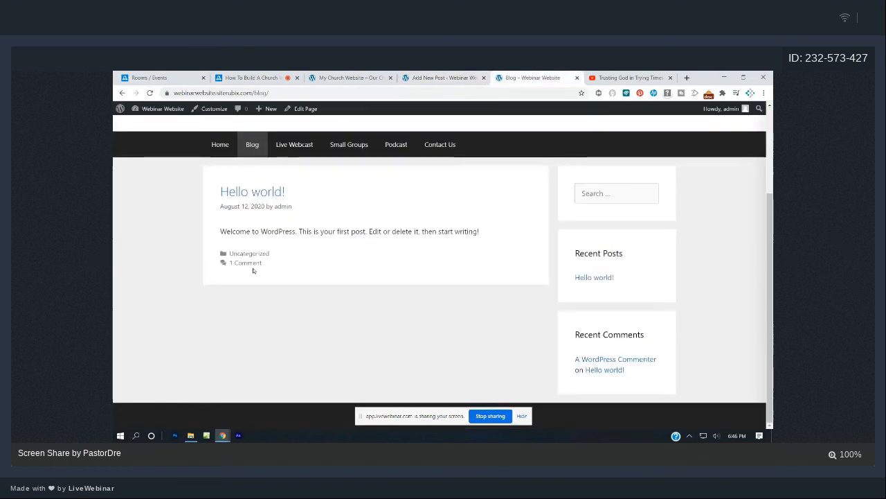
Reload the Blog to see 'The On Fire Missionary' above 'Hello world!', then open the Posts list.
click(150, 93)
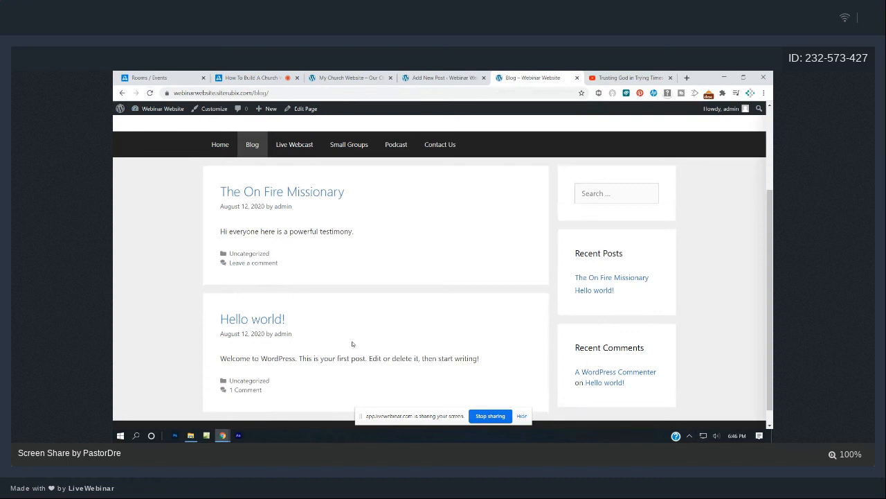
click(412, 78)
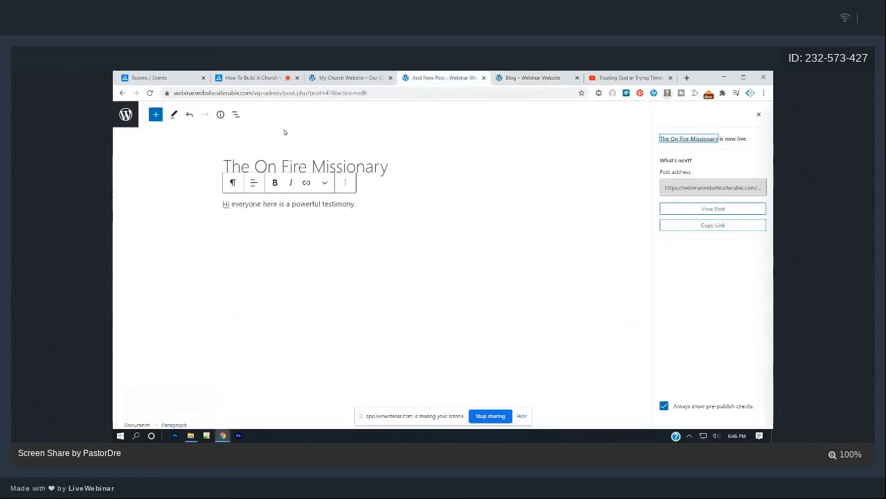
click(133, 112)
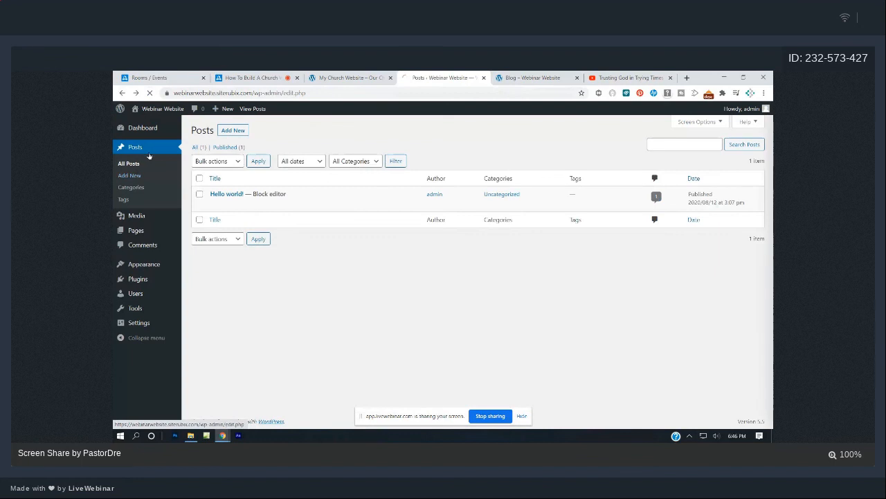
Trash the Hello world! post, then go back to the live Blog page tab.
mouse_move(215, 223)
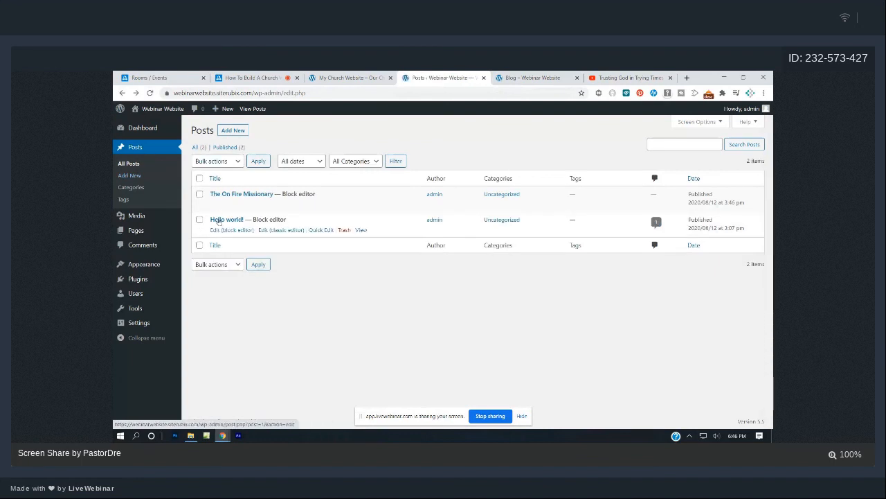
click(344, 230)
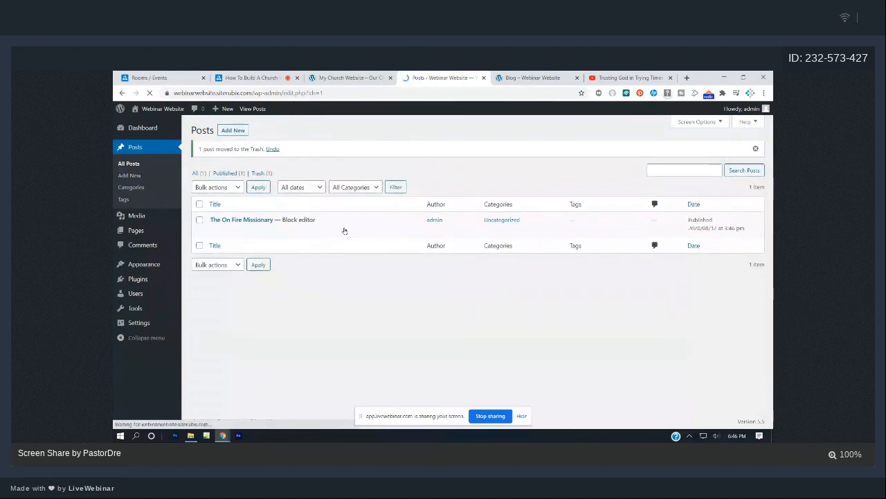
click(536, 78)
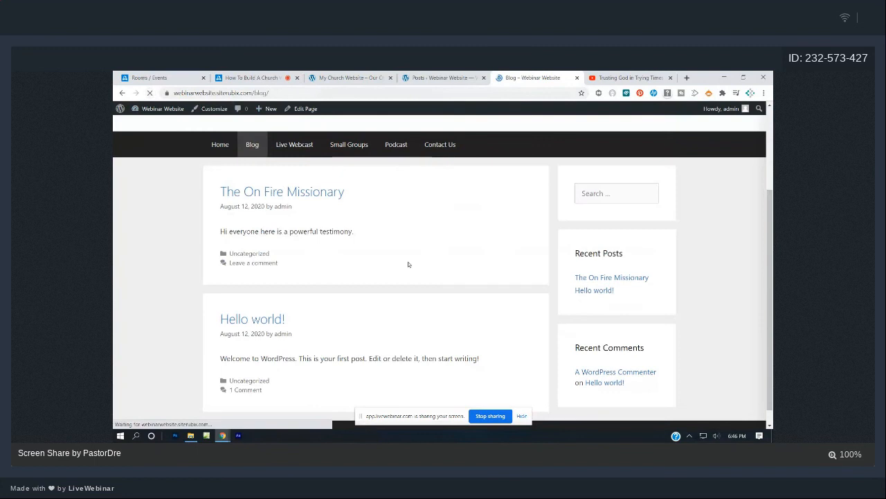
Browse the live site's Home and Blog pages.
scroll(430, 260, down, 2)
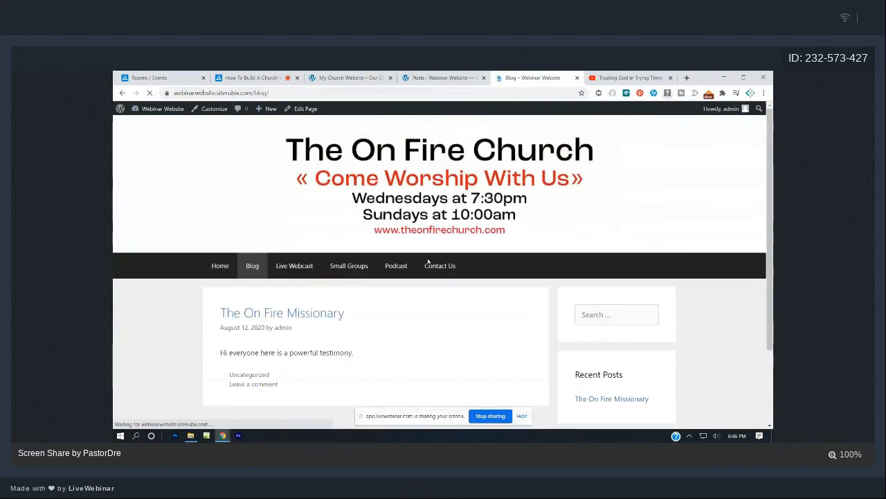
scroll(427, 261, up, 2)
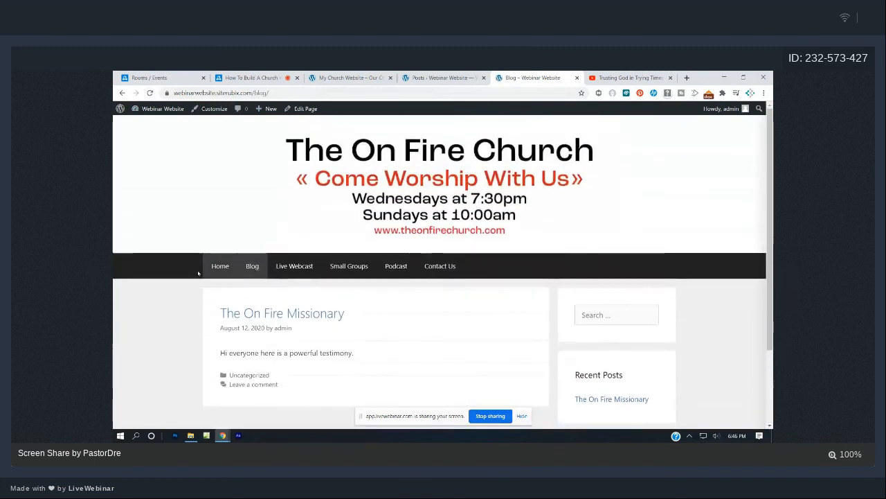
click(219, 266)
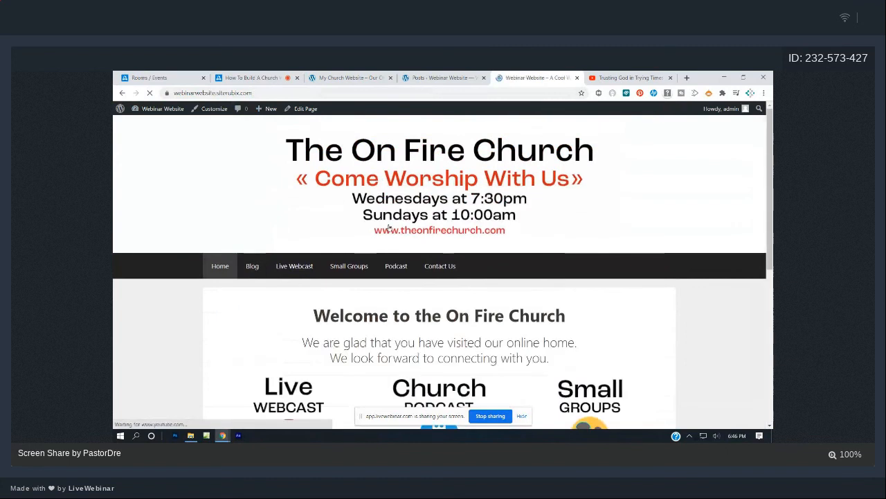
scroll(391, 226, down, 3)
scroll(391, 226, down, 2)
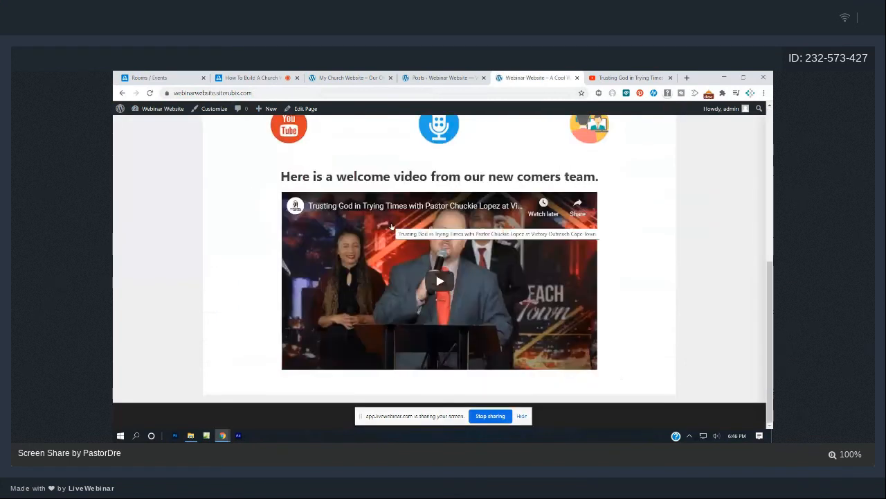
scroll(391, 223, up, 5)
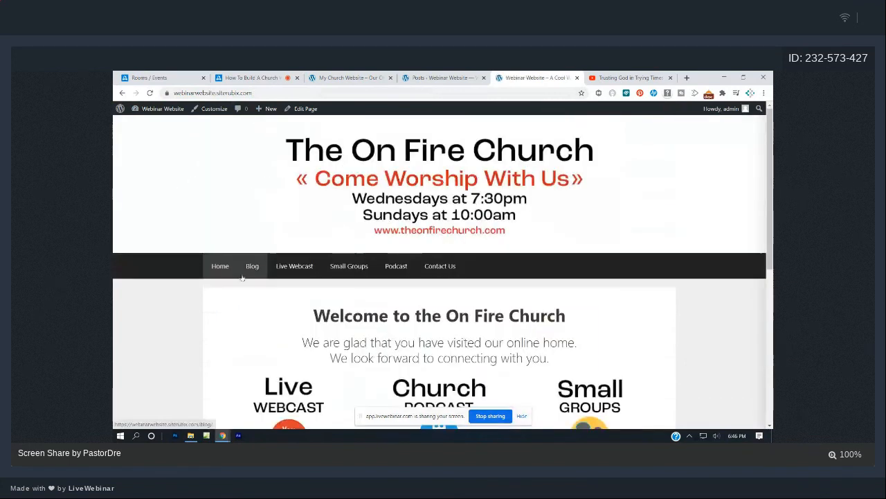
click(243, 274)
scroll(318, 247, down, 3)
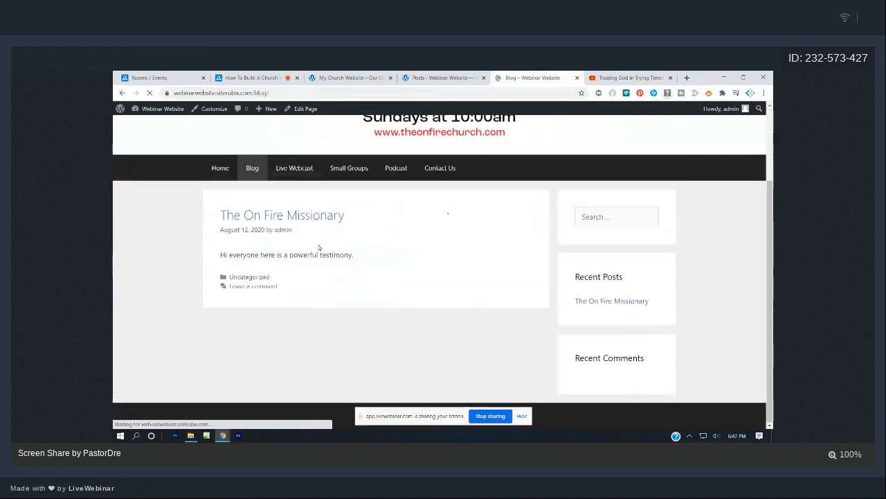
scroll(319, 248, up, 2)
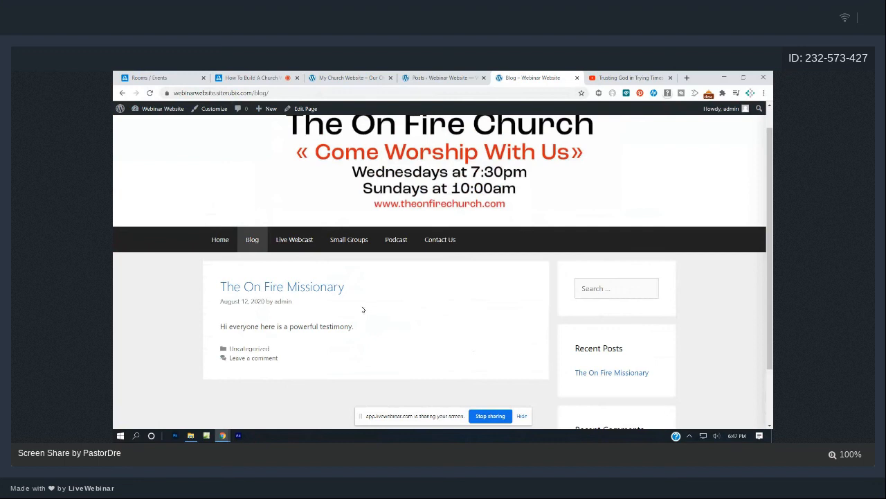
Revisit Home, Blog and Live Webcast, then return to the admin Posts list.
click(218, 241)
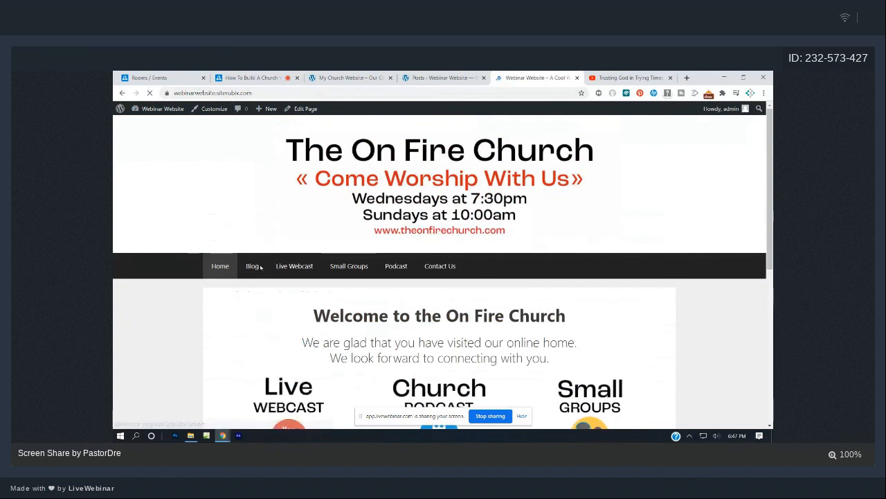
click(253, 266)
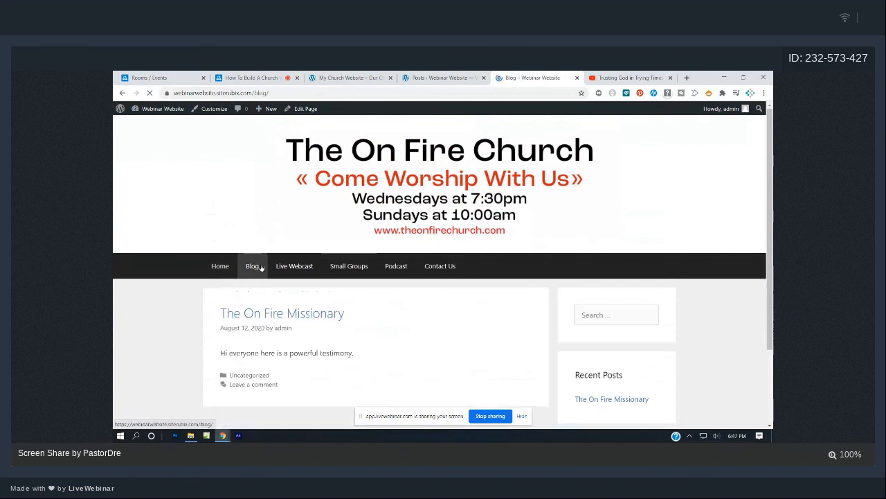
click(296, 267)
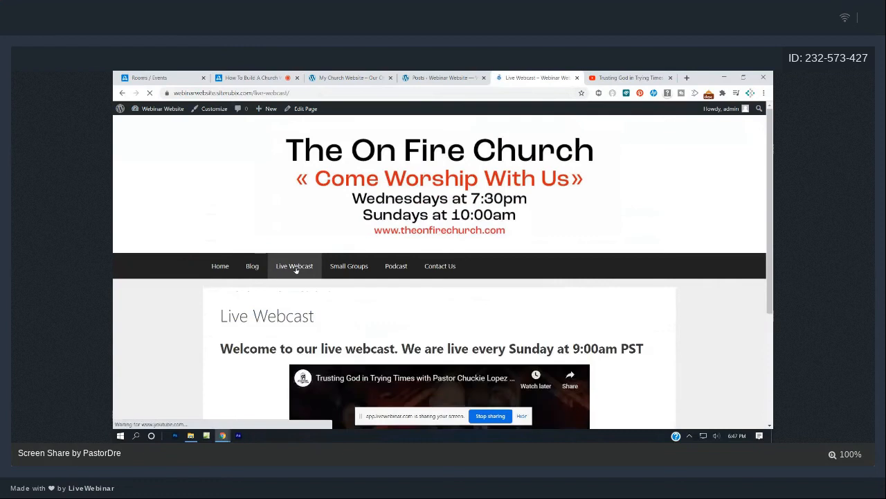
scroll(295, 270, down, 2)
scroll(346, 277, up, 2)
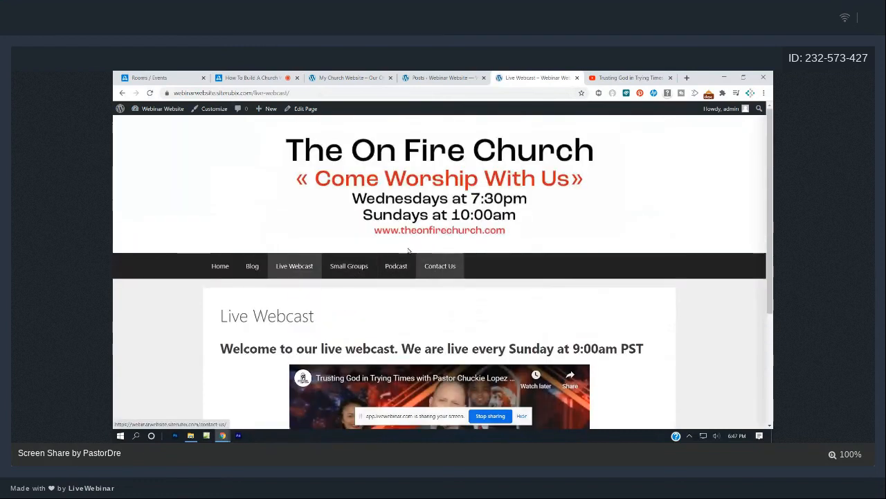
click(443, 78)
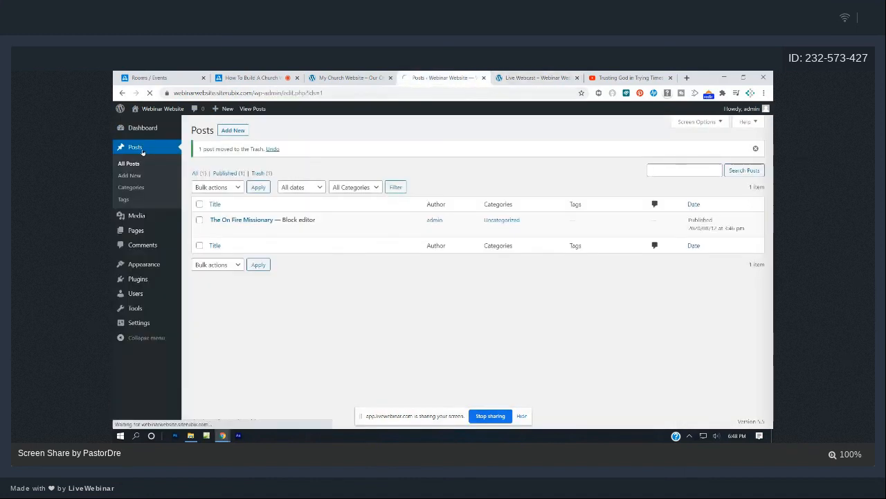
Go via Dashboard to Pages and open Small Groups in the block editor.
click(143, 164)
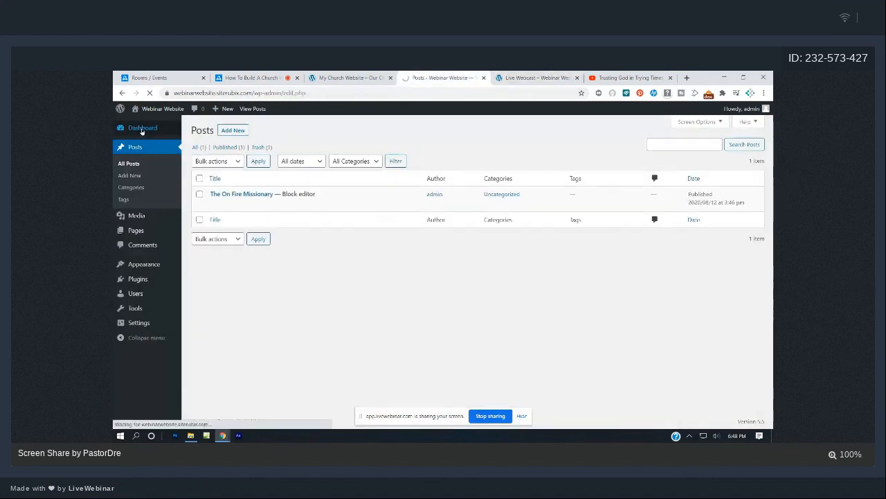
click(142, 128)
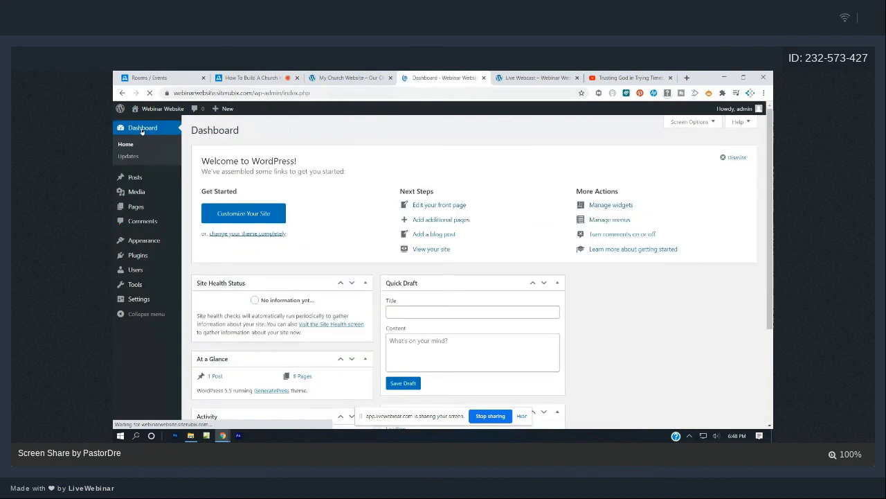
click(142, 211)
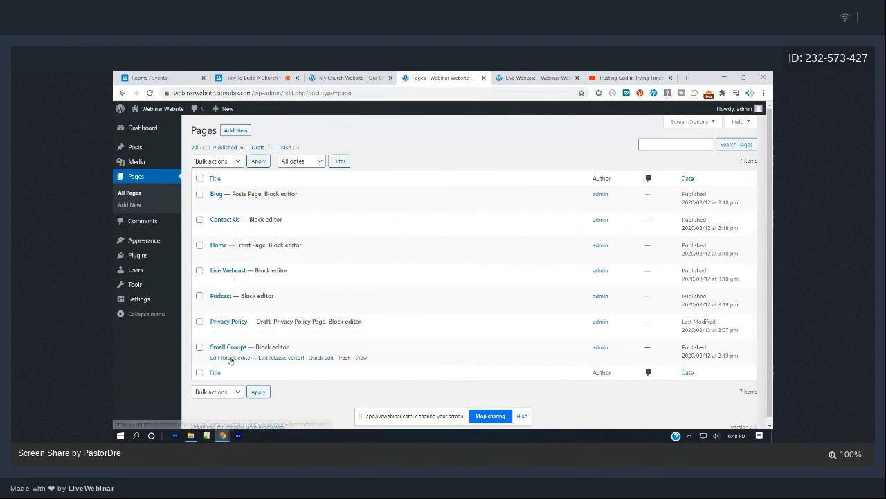
click(230, 358)
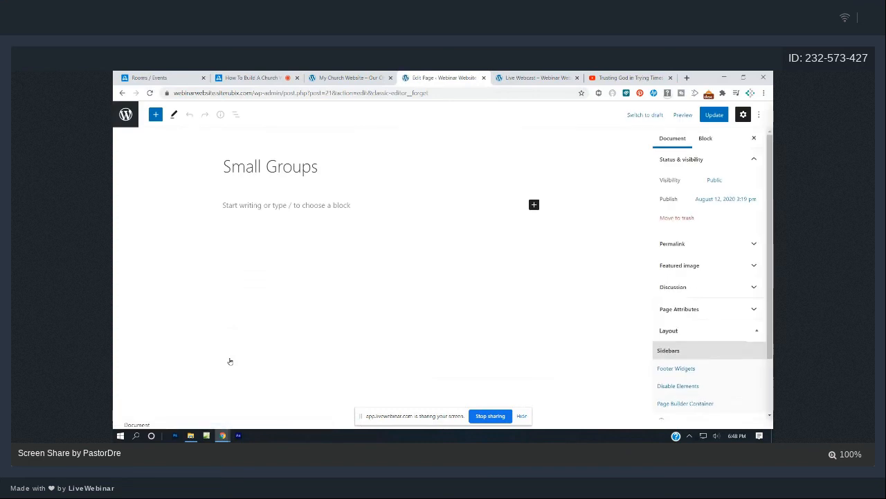
Type 'Welcome to our small groups page' under the Small Groups title.
click(285, 209)
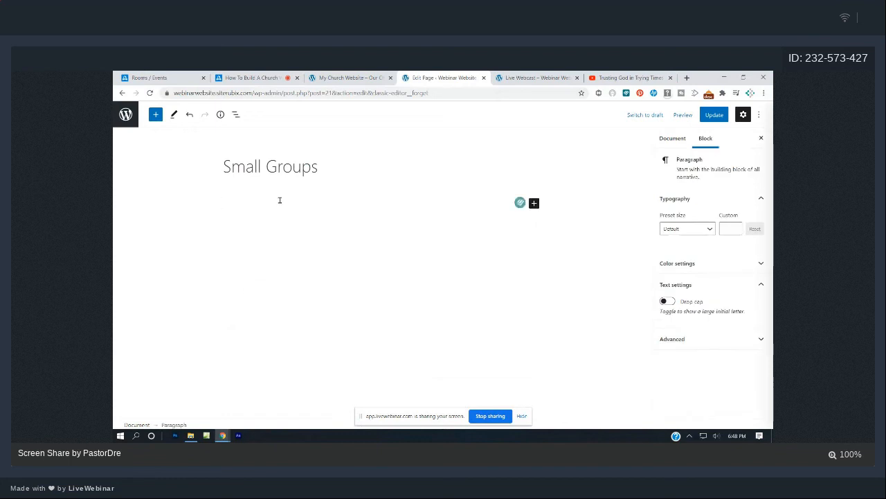
text(Welcome T o)
key(BackSpace)
key(BackSpace)
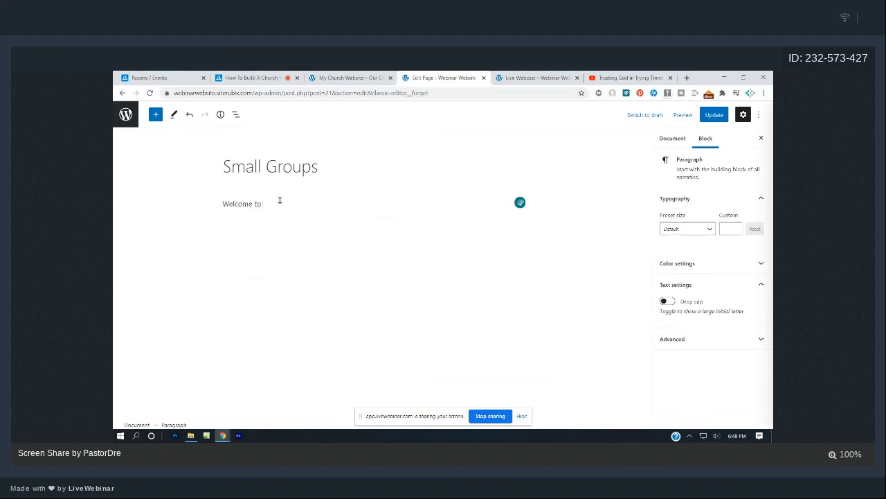
text(o our small groups page)
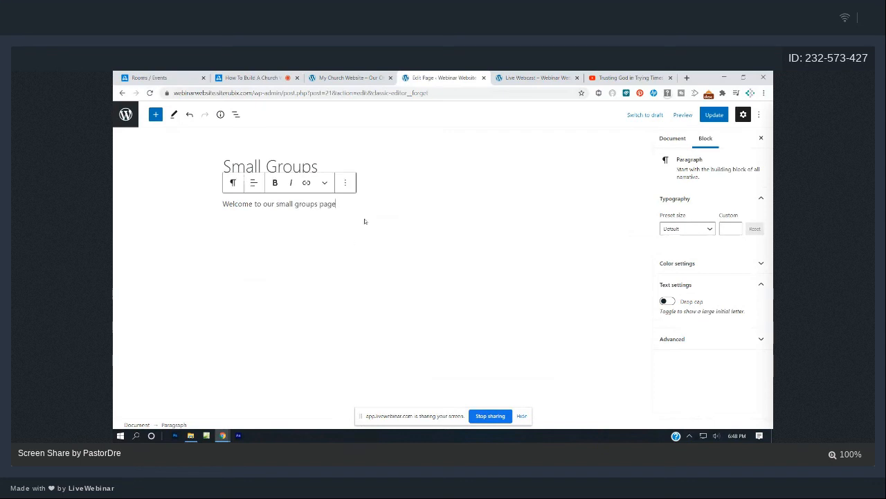
key(Return)
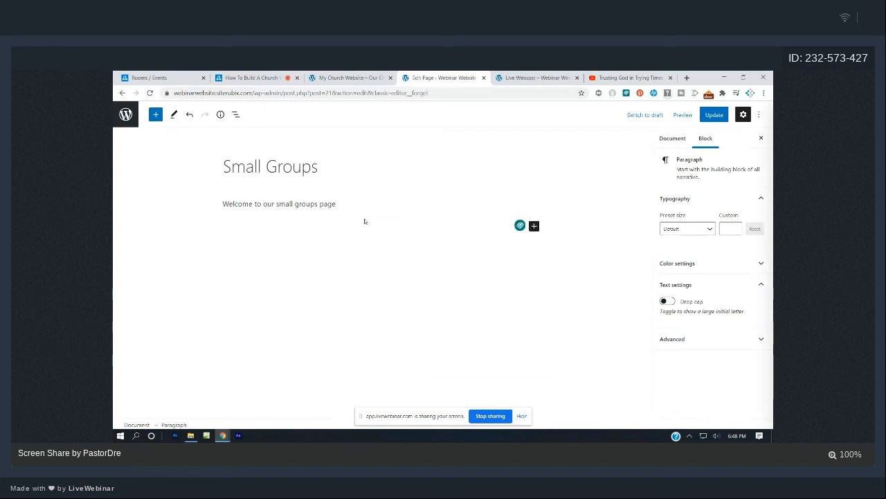
Make the welcome line bold and change its alignment.
click(341, 203)
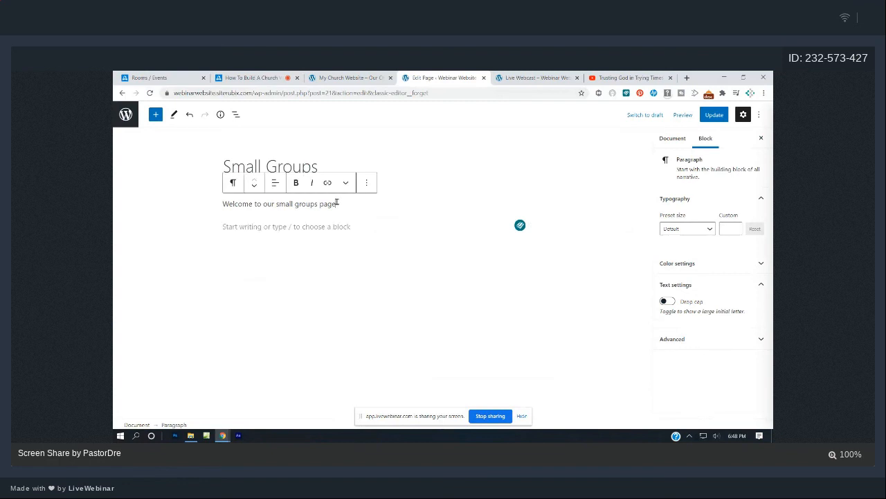
drag(341, 204, 216, 206)
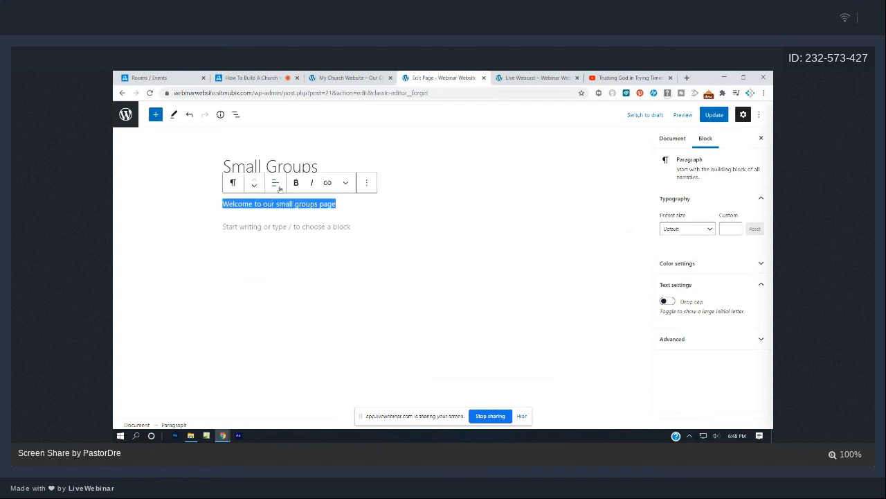
click(293, 183)
click(275, 183)
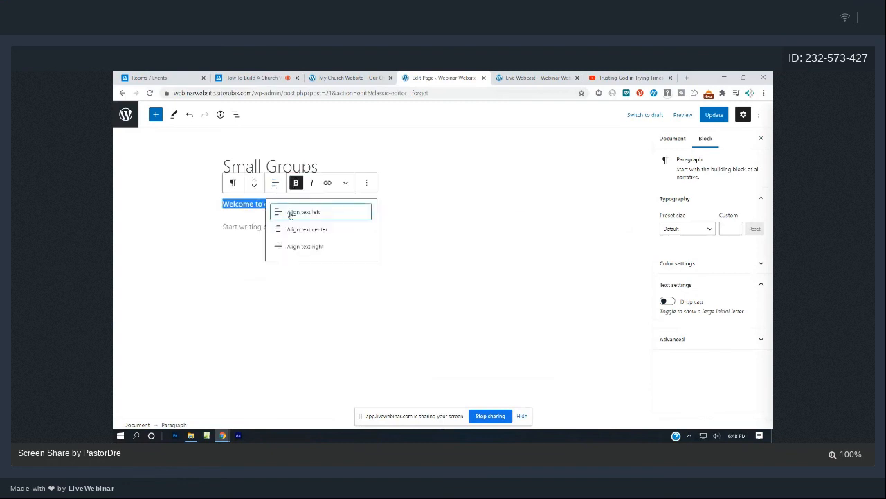
click(296, 230)
Convert the welcome line into a level-2 (H2) heading.
click(232, 183)
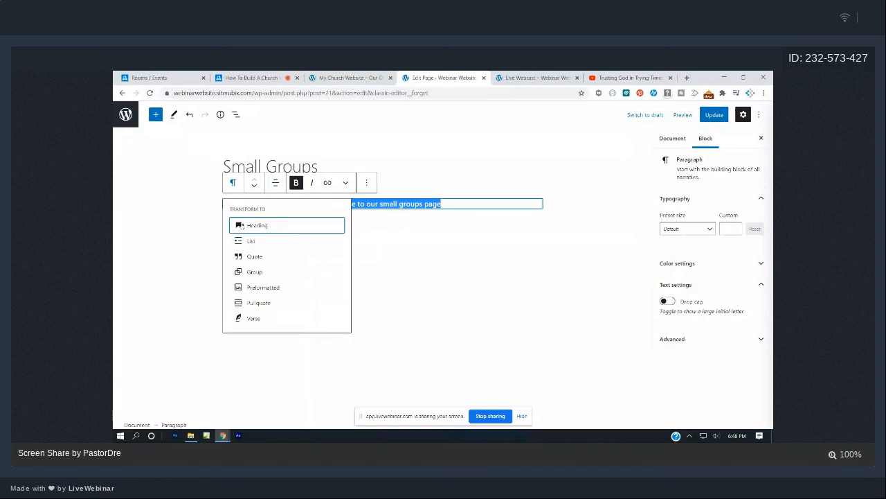
click(257, 224)
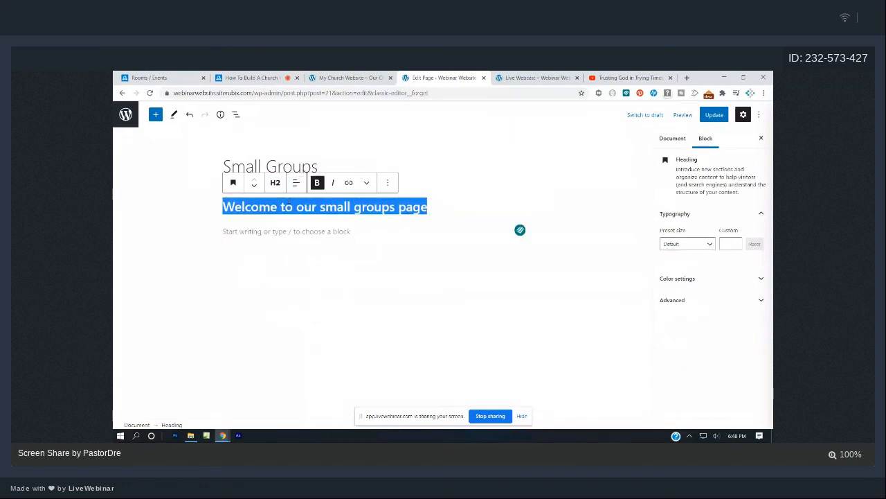
click(275, 183)
click(306, 209)
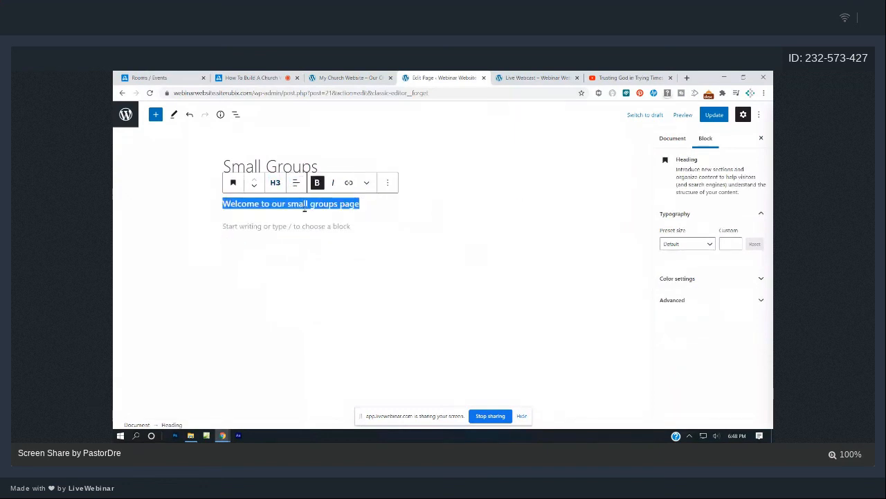
click(275, 182)
click(289, 208)
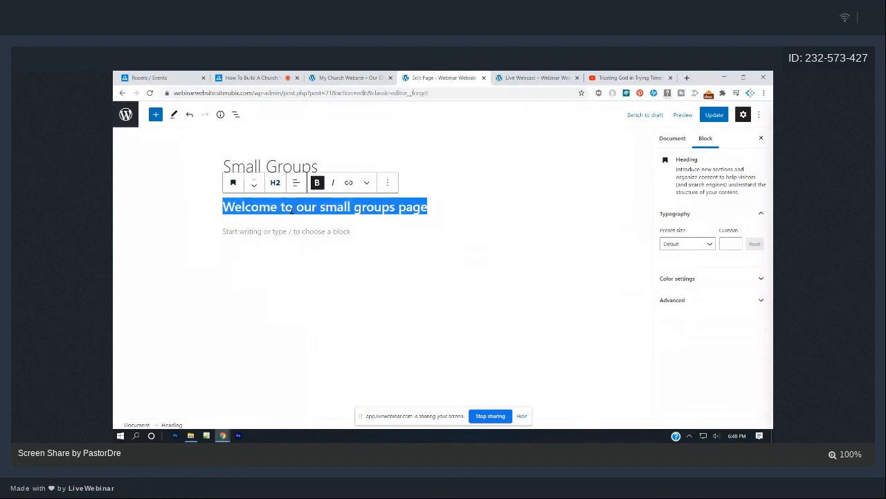
click(378, 244)
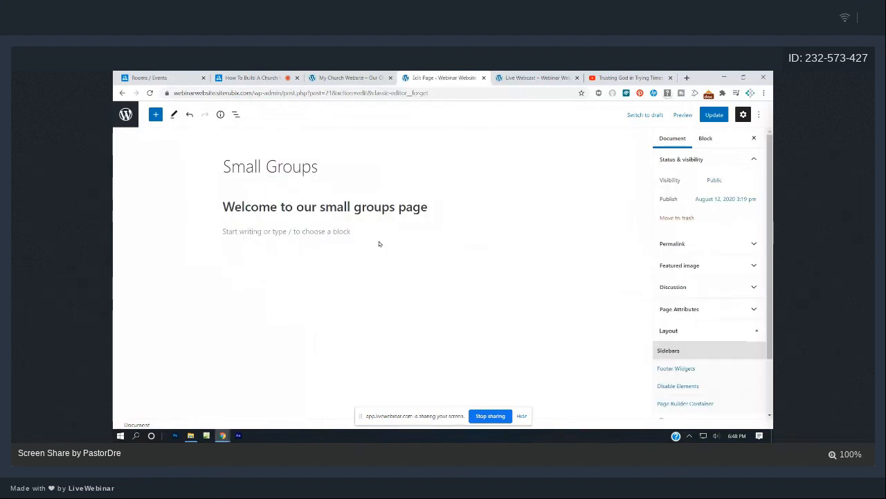
click(341, 231)
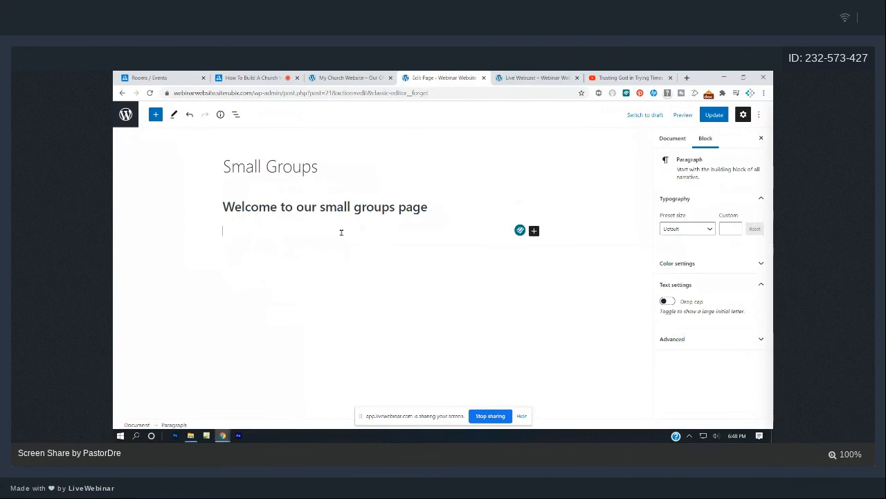
text(Name: The )
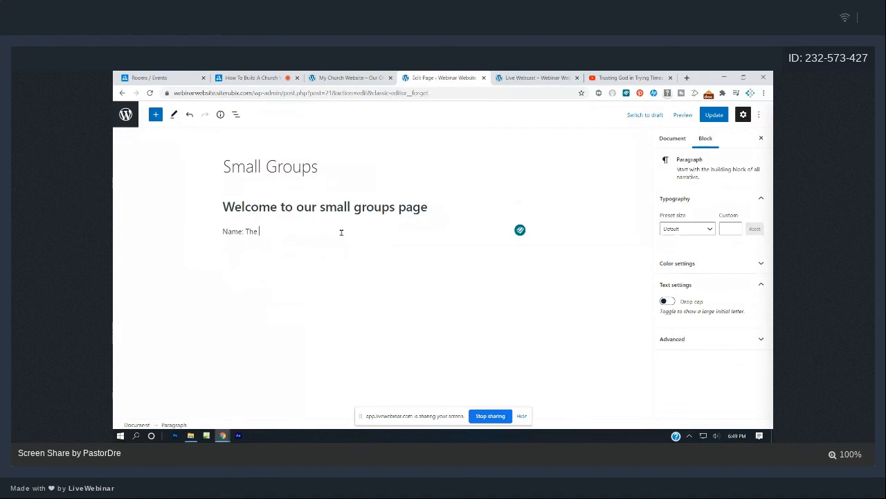
text(on fire smaall group)
key(Return)
text(Location)
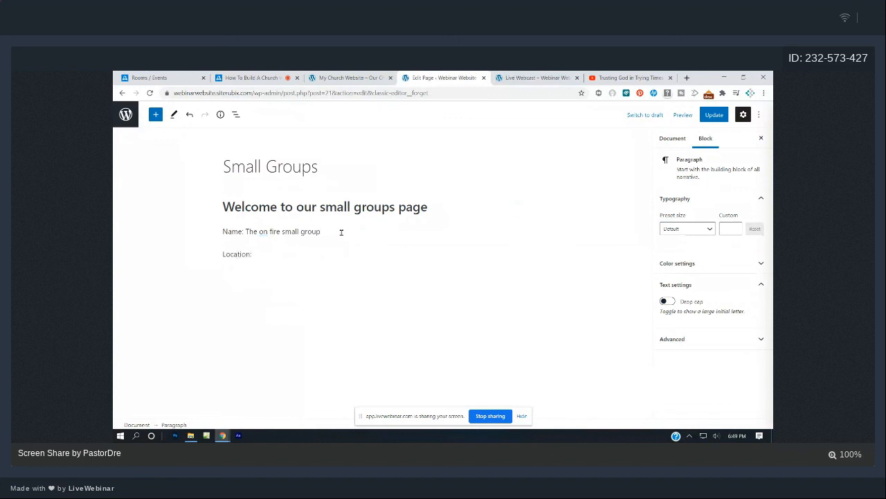
key(Return)
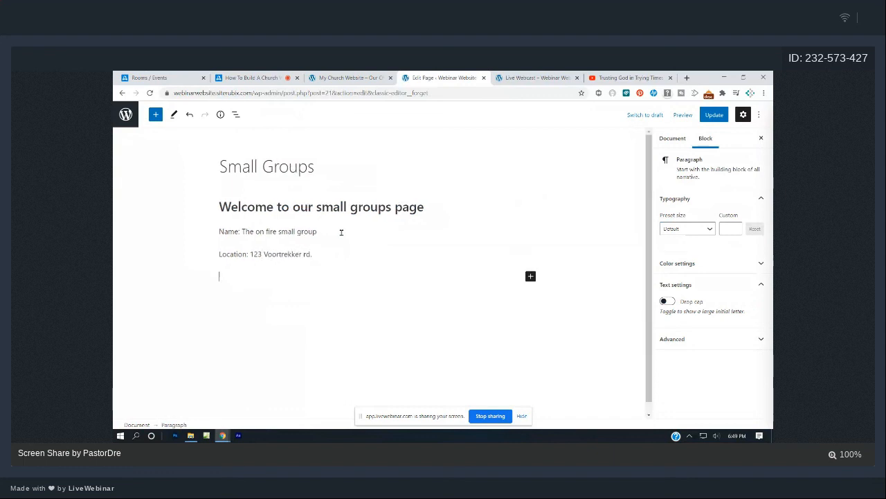
text(Time)
key(BackSpace)
key(BackSpace)
key(BackSpace)
key(BackSpace)
text(Day)
click(341, 233)
click(255, 274)
text(Tuesda)
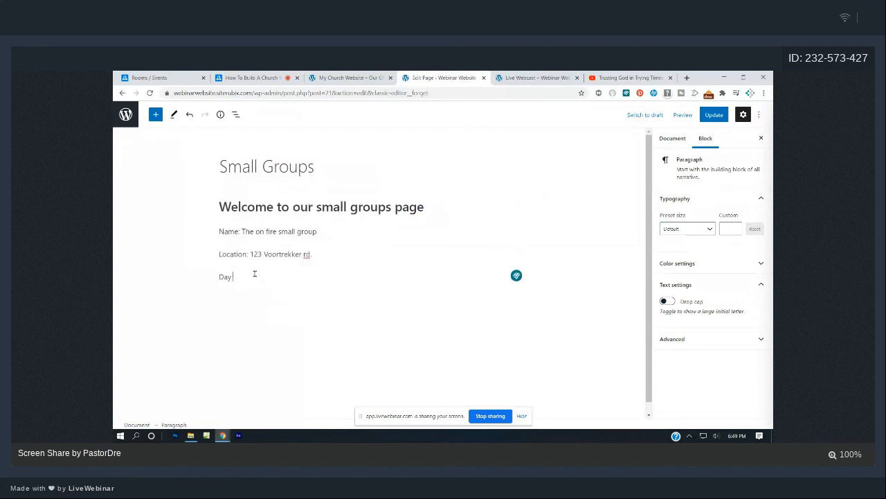
text(y Nights)
Add 'Time: 7:00pm', a Leader line and a Contact phone-number line, then save with Ctrl+S.
key(Return)
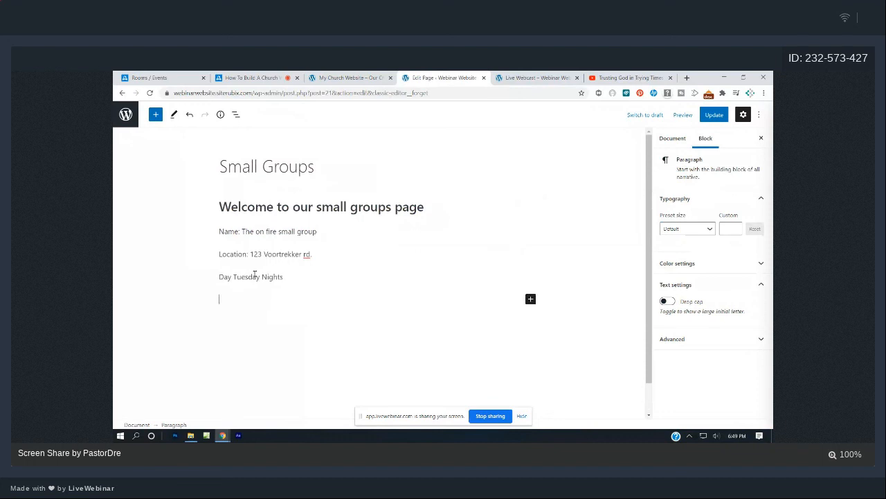
text(Time: 7:00pm)
key(Return)
text(Le)
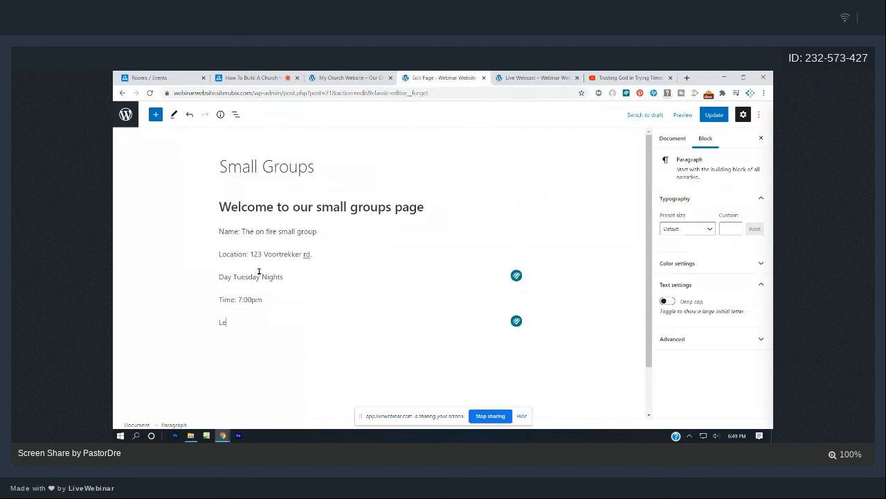
text(ad)
key(BackSpace)
text(ader: Brother o)
key(BackSpace)
text(On Fr)
key(BackSpace)
text(ire)
key(Return)
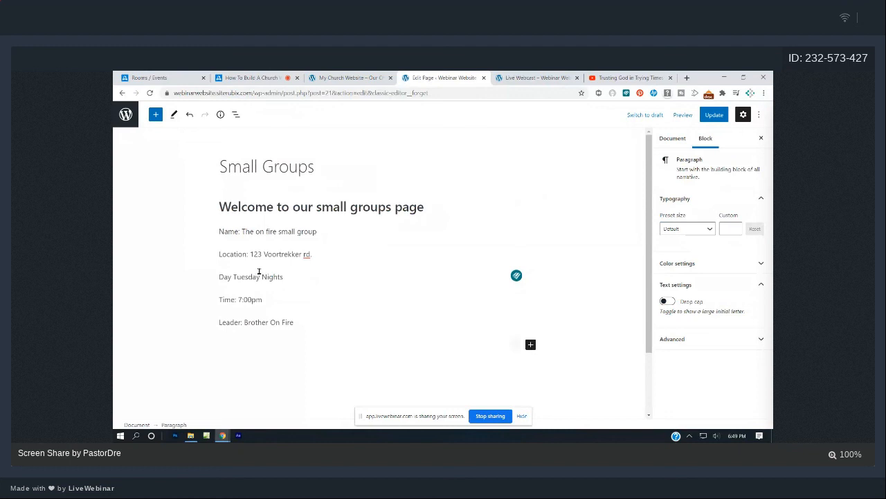
key(ctrl+s)
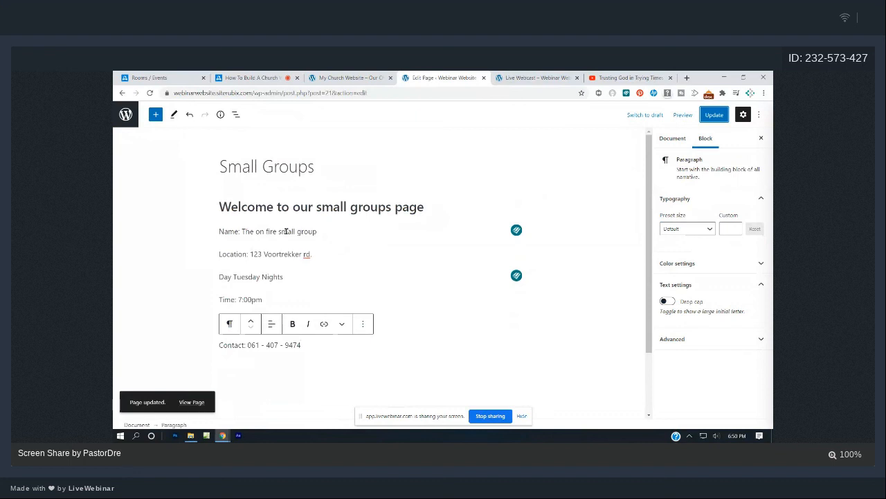
Make the Name line a bold, smaller-level heading and update the page.
drag(317, 231, 219, 231)
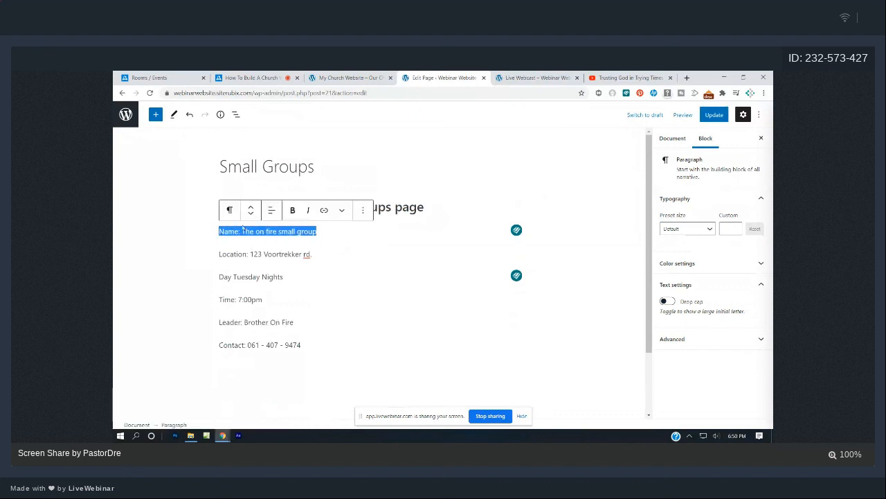
click(292, 210)
click(326, 261)
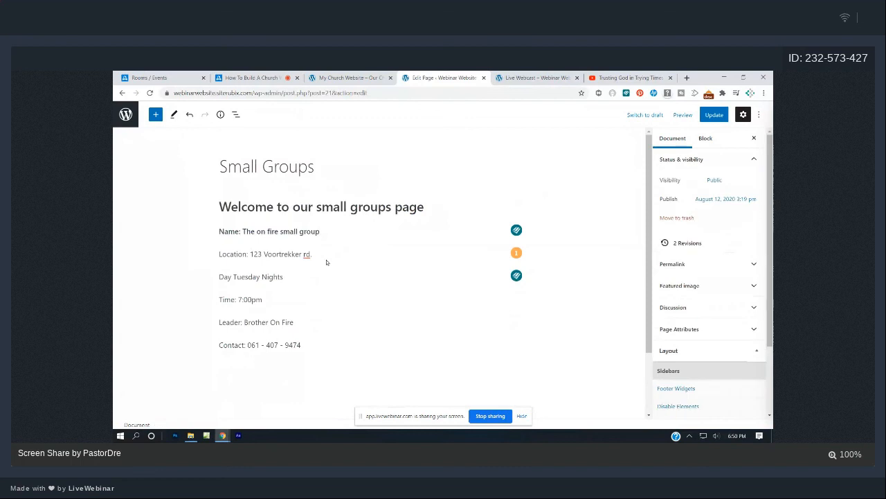
drag(321, 232, 220, 234)
click(234, 212)
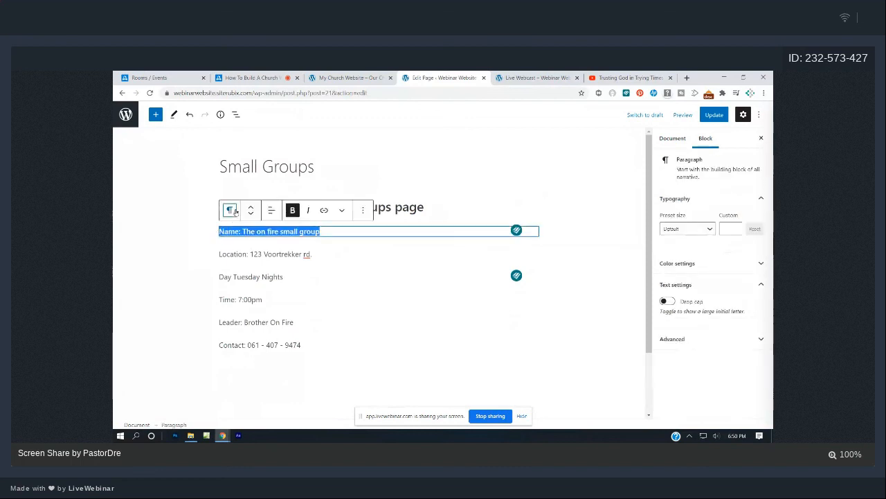
click(258, 252)
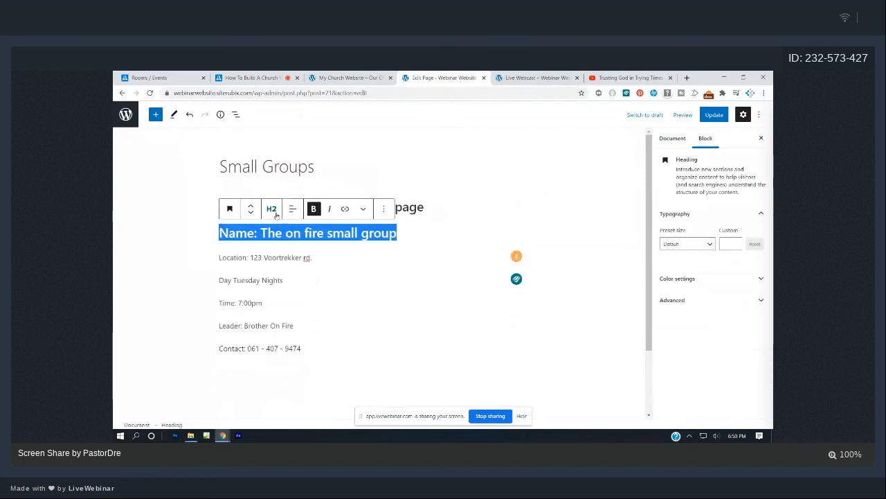
click(274, 211)
click(326, 233)
click(387, 297)
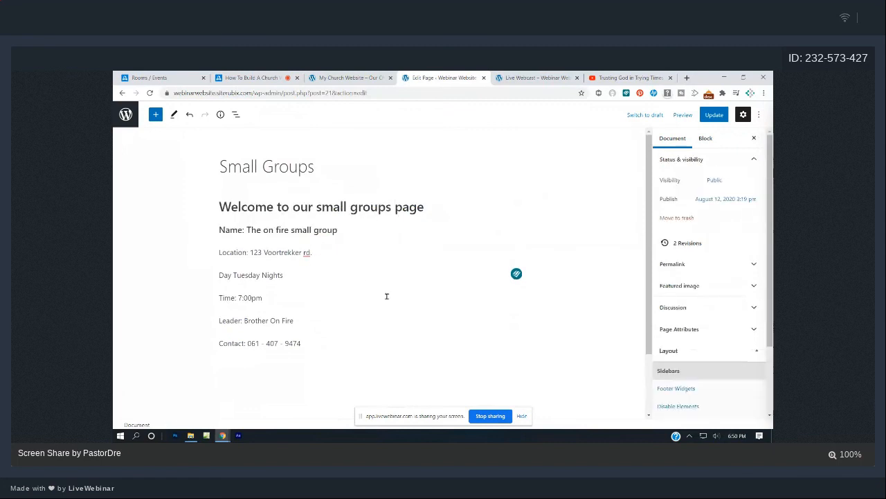
click(714, 114)
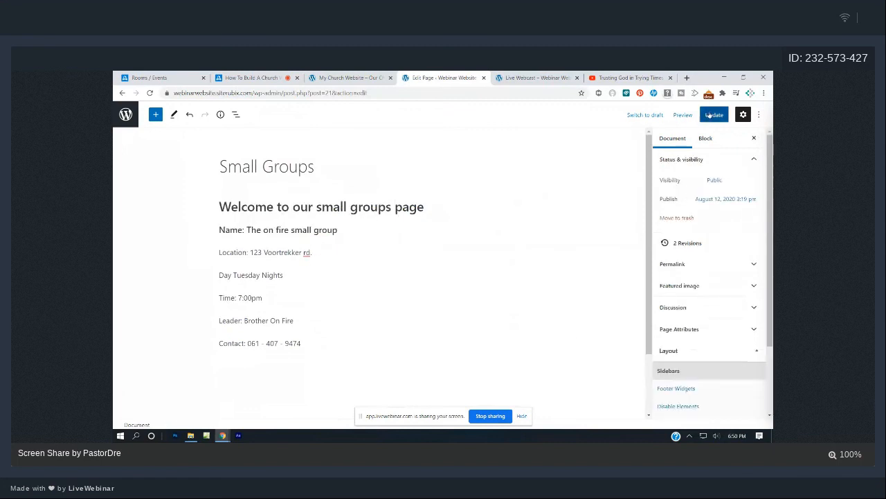
Check the published Small Groups page on the live site.
click(534, 77)
click(349, 266)
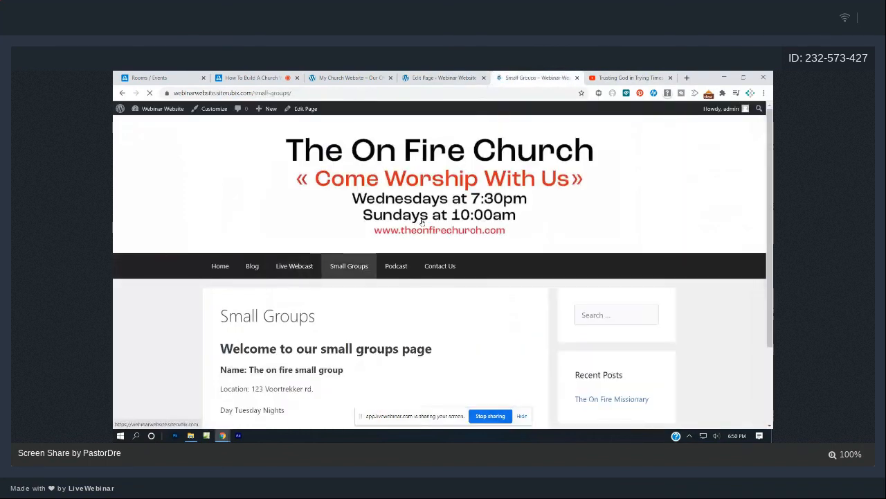
scroll(422, 222, down, 2)
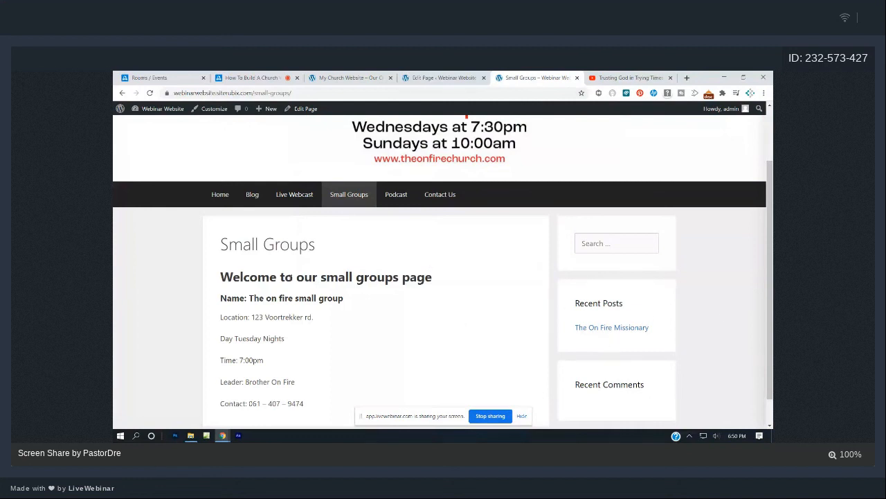
scroll(291, 280, down, 1)
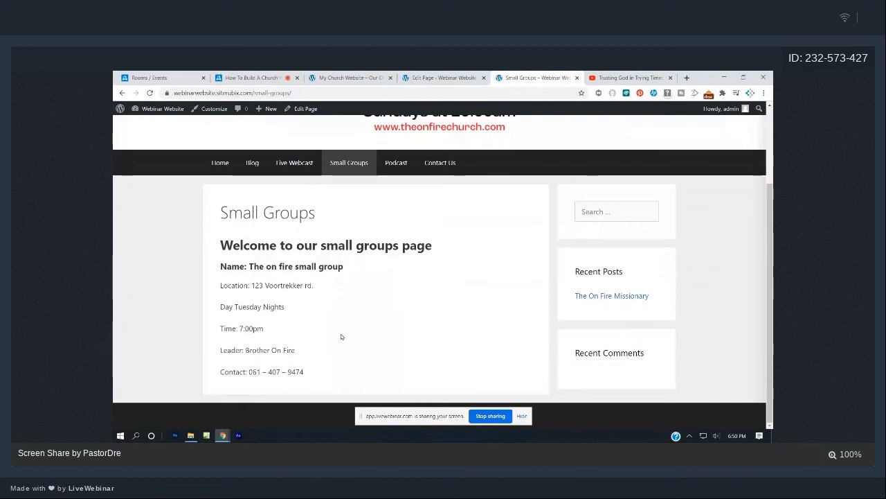
Browse the live Home, Blog and Live Webcast pages.
click(229, 171)
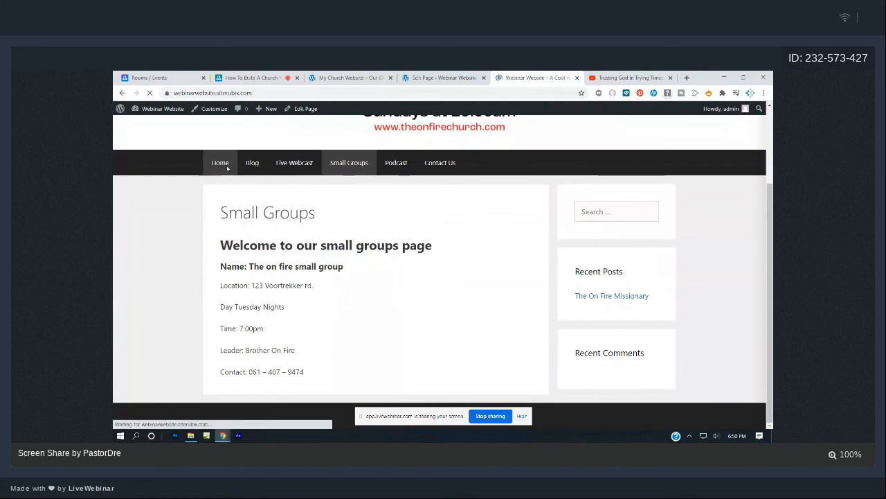
scroll(333, 237, down, 2)
scroll(333, 237, down, 4)
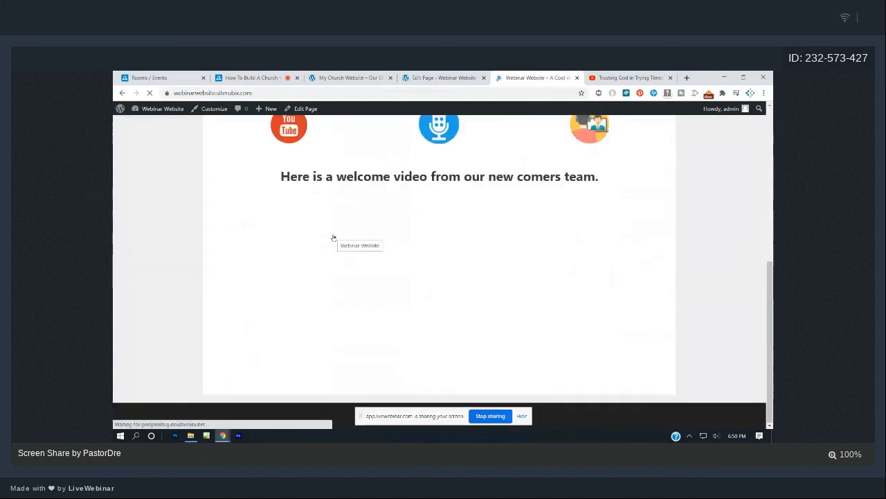
scroll(334, 237, up, 6)
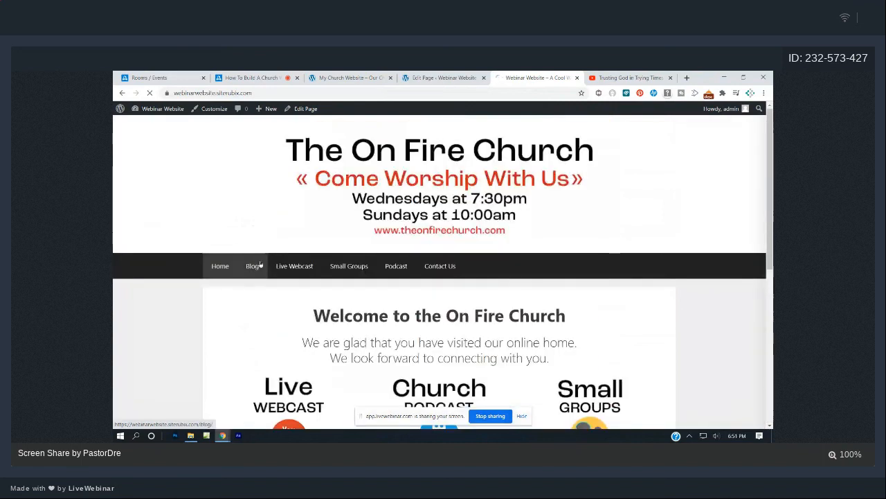
click(253, 263)
scroll(418, 257, down, 2)
scroll(419, 261, up, 2)
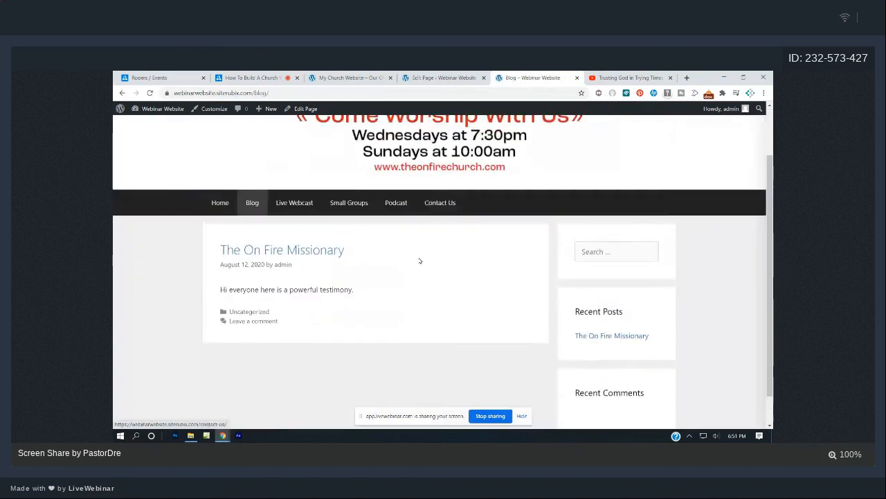
click(303, 268)
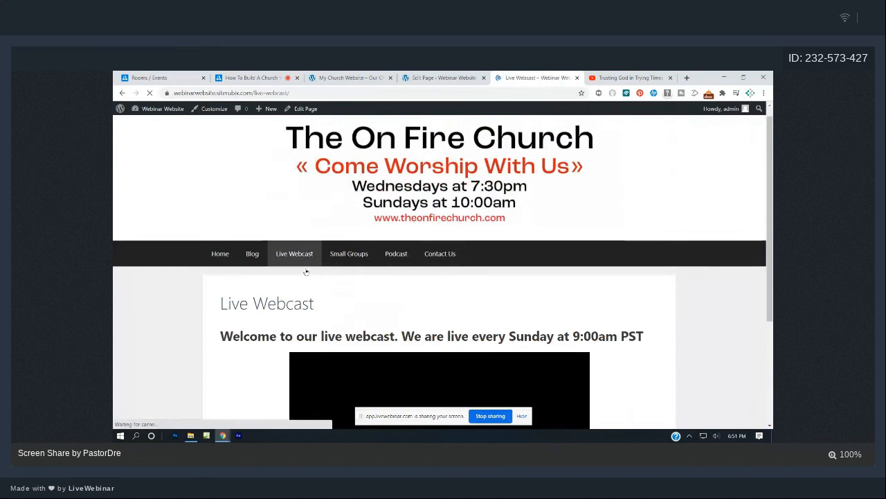
scroll(306, 271, down, 3)
scroll(305, 272, up, 3)
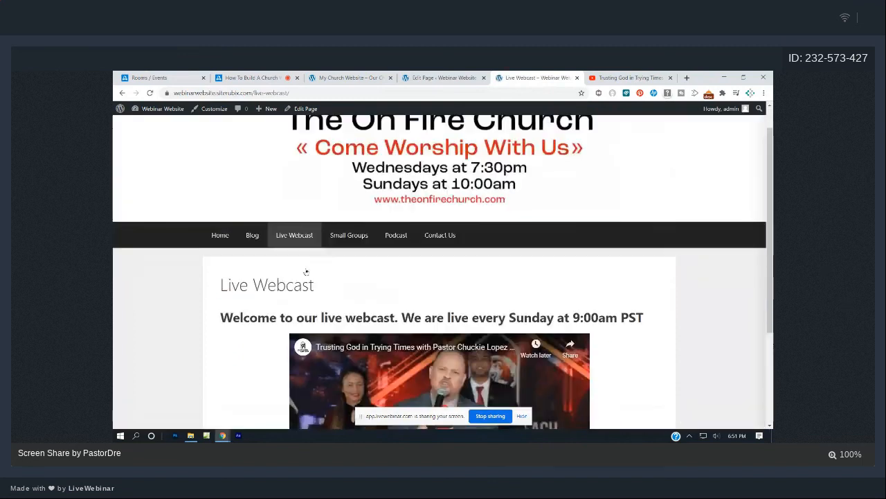
Revisit Small Groups, find the Podcast page empty, and return to the page editor.
click(348, 233)
scroll(407, 298, down, 2)
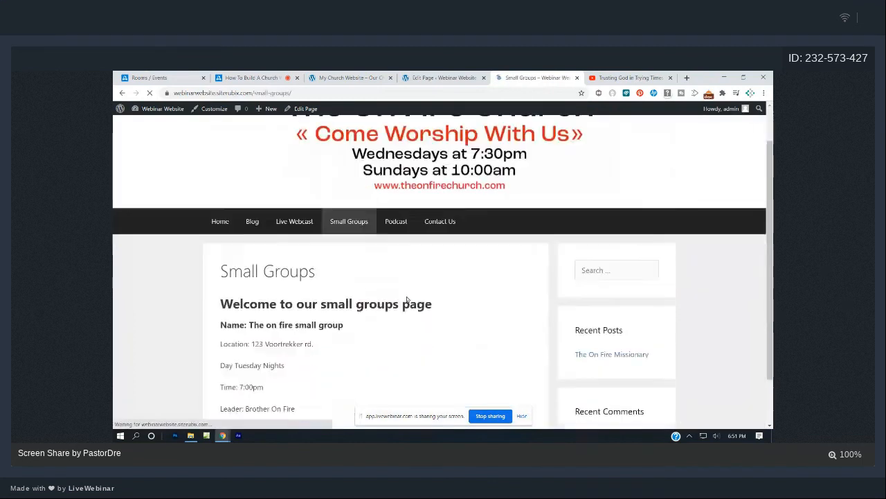
scroll(406, 299, up, 2)
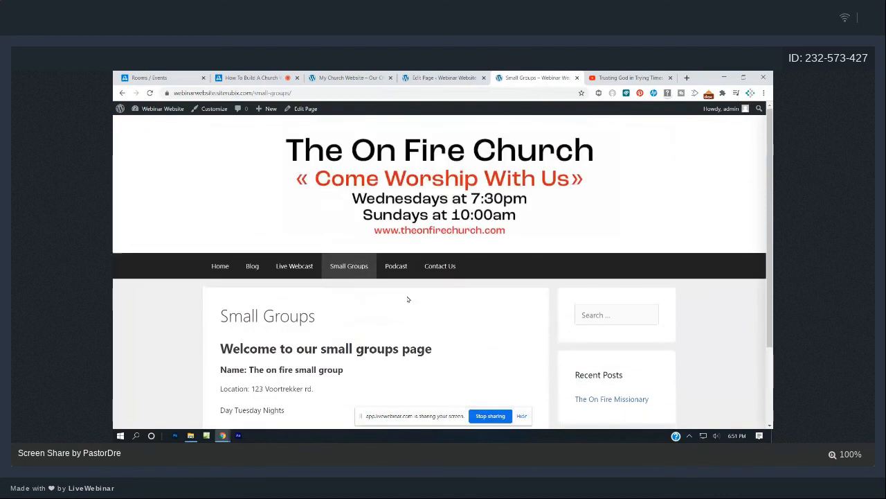
click(404, 267)
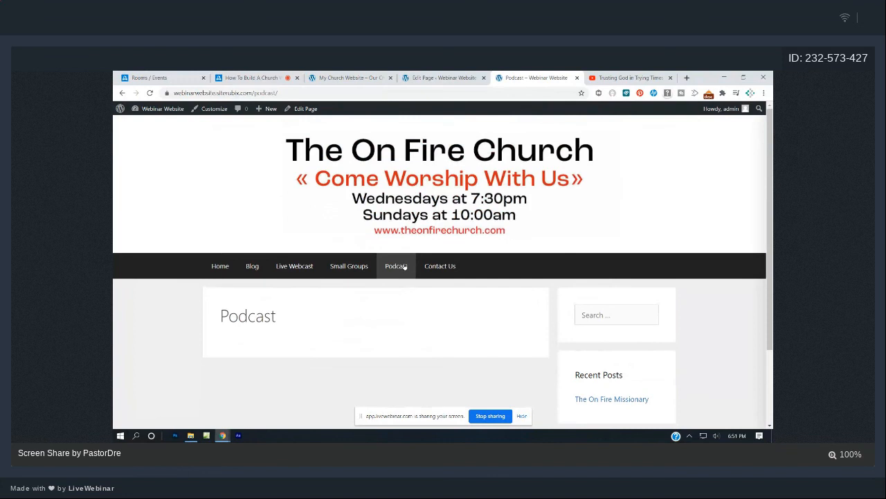
click(419, 78)
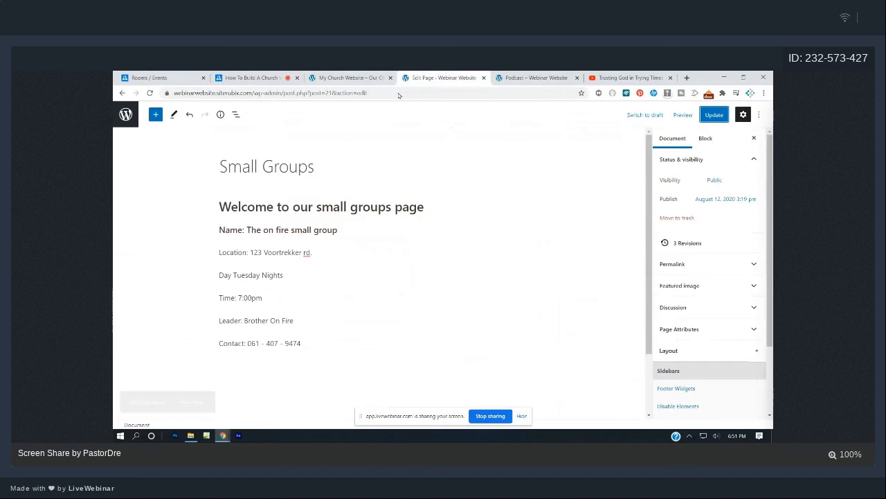
Open the Podcast page from Pages and type 'Welcome to the on fire churches podcast'.
click(125, 114)
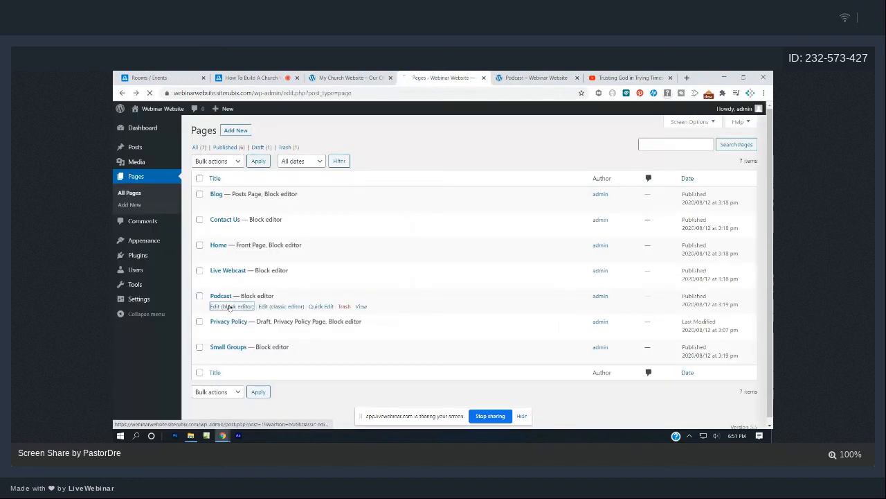
click(215, 304)
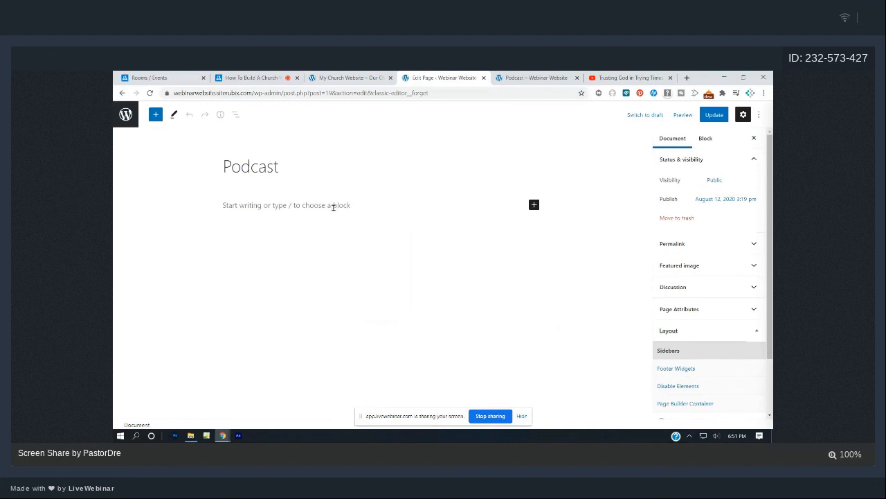
click(333, 206)
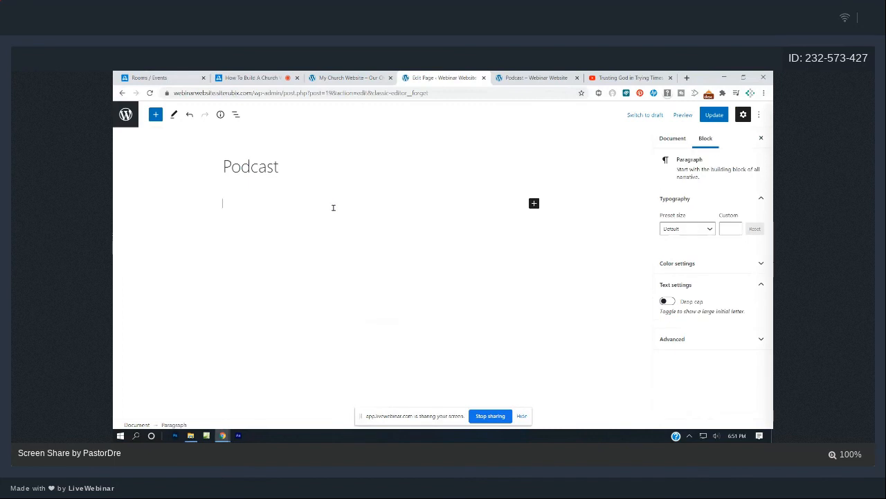
text(Welcom eto th)
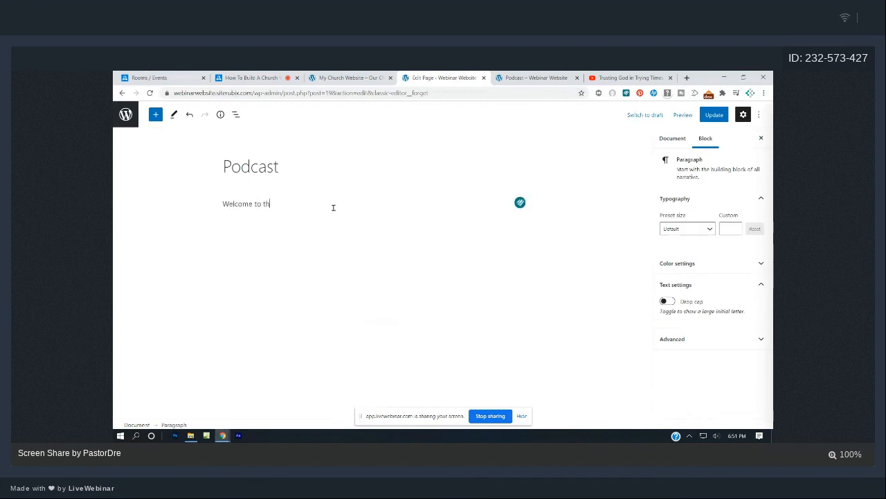
text(e onlin)
text( fir)
text(e churches po)
text(dcast)
Make the welcome line a bold heading and update the Podcast page.
drag(362, 207, 220, 205)
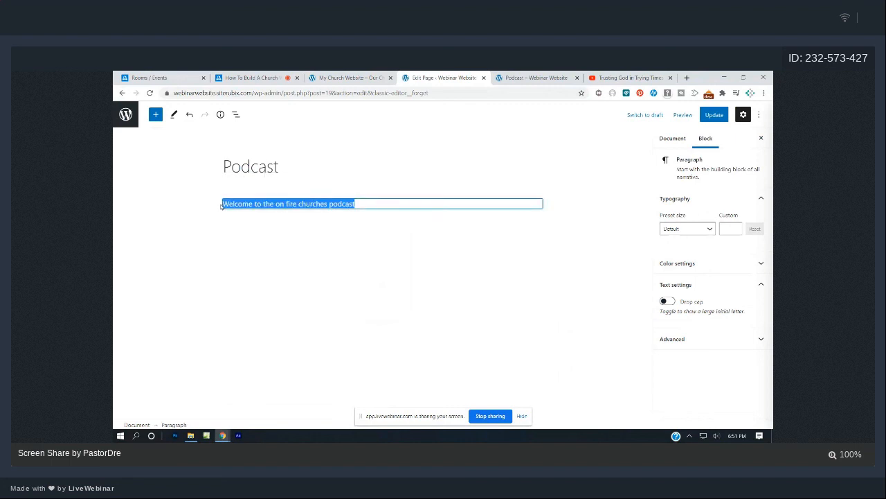
click(275, 182)
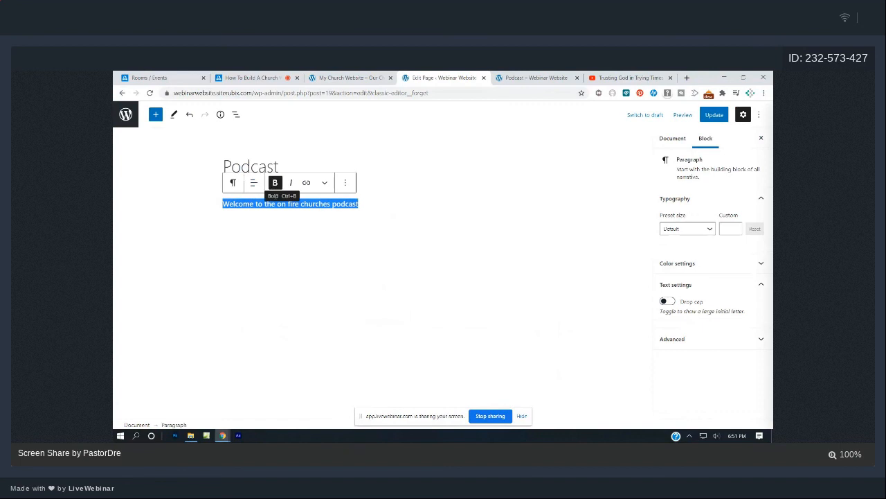
click(239, 186)
click(269, 225)
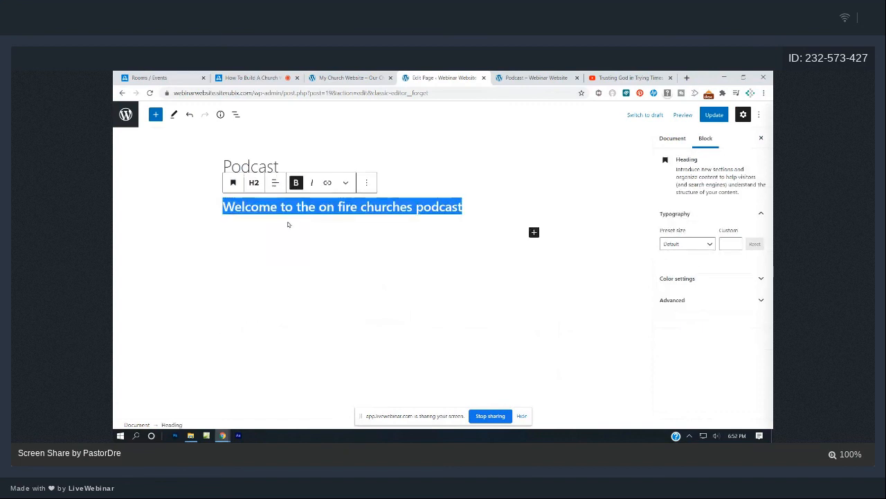
click(254, 183)
click(518, 203)
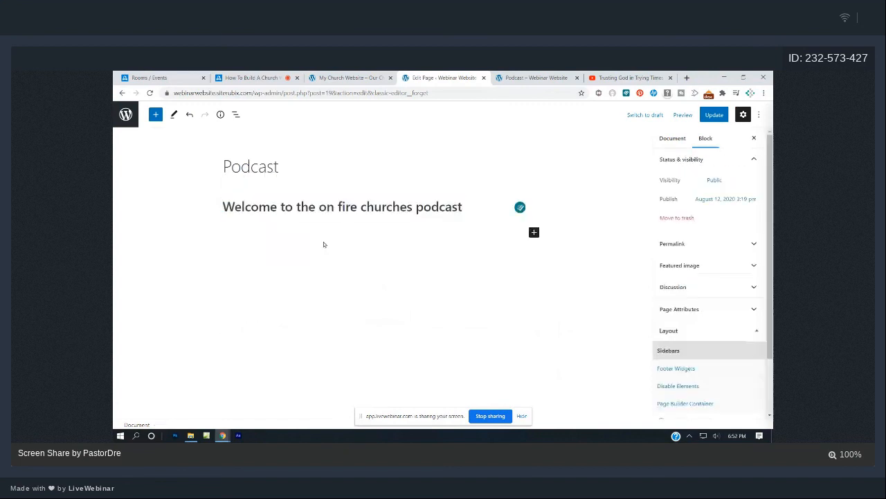
click(714, 115)
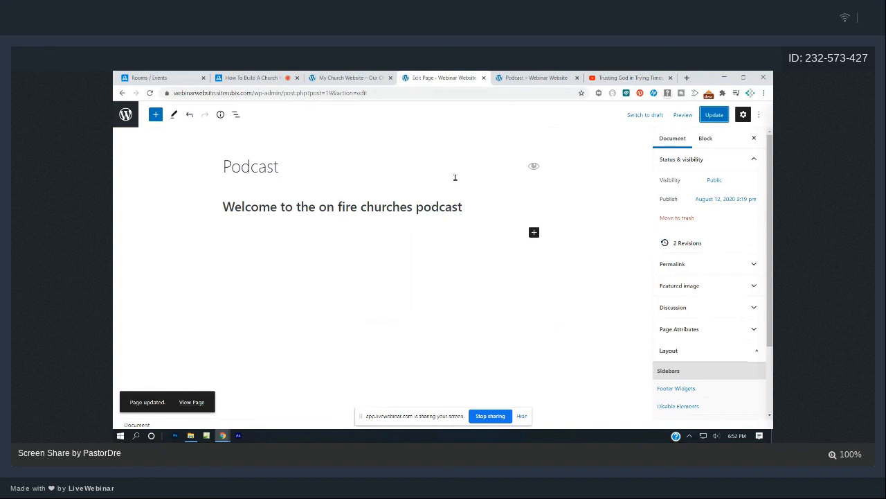
Open spreaker.com in a new tab and go to the Victory Outreach Church of Cape Town podcast dashboard.
click(687, 77)
text(s)
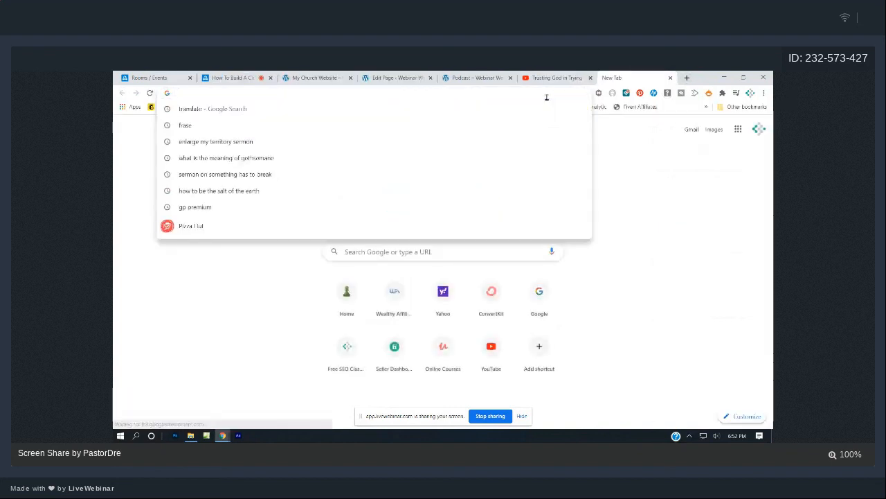
text(preaker.com)
key(Return)
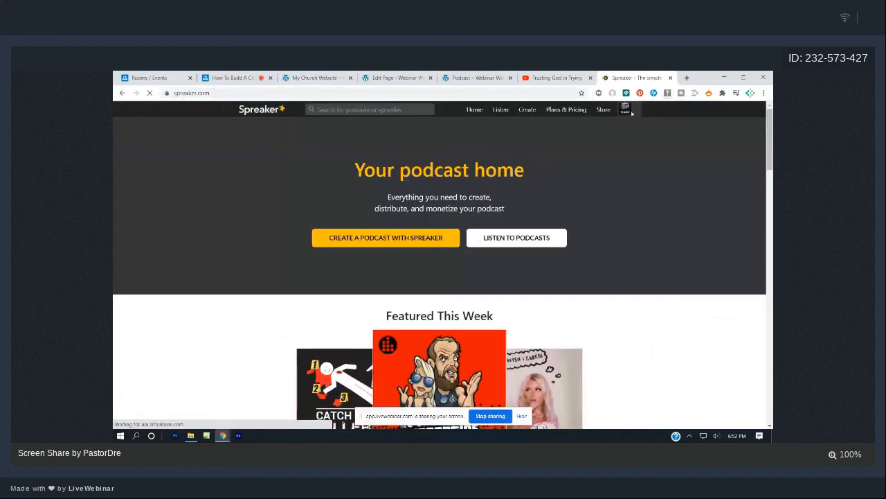
click(638, 111)
click(597, 139)
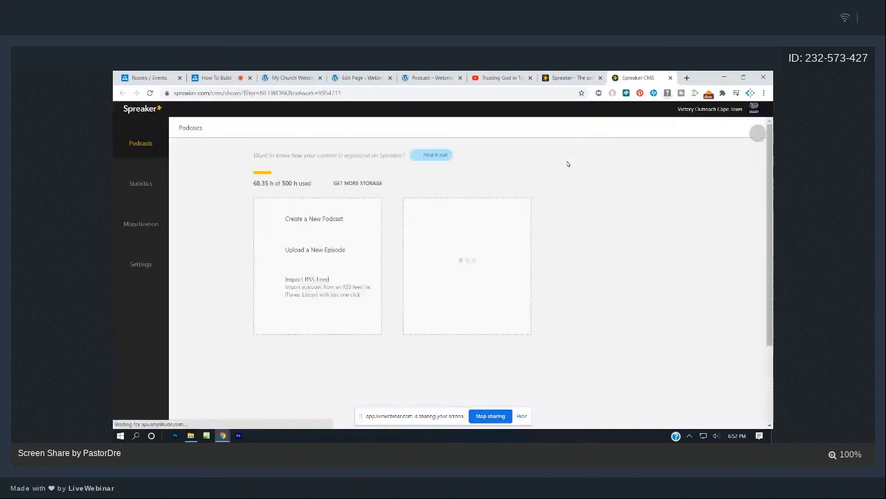
scroll(395, 290, down, 2)
click(317, 348)
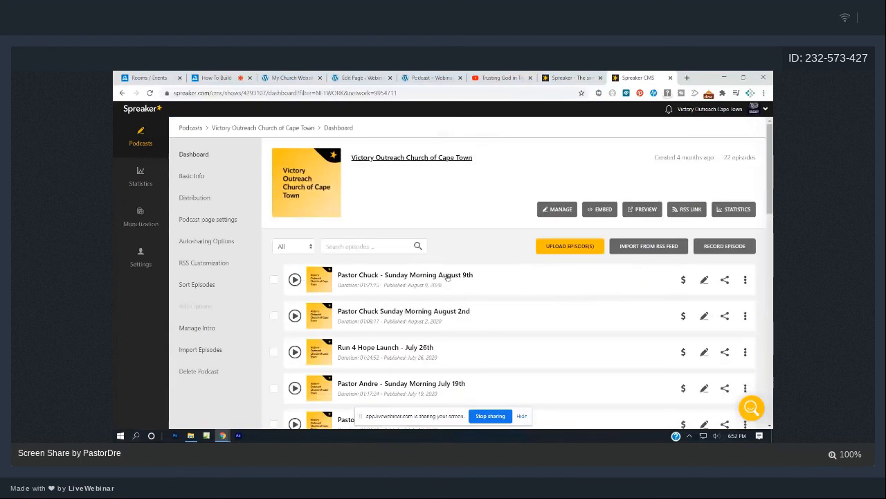
Copy the podcast's RSS feed link and return to the site's Podcast tab.
click(696, 212)
click(725, 244)
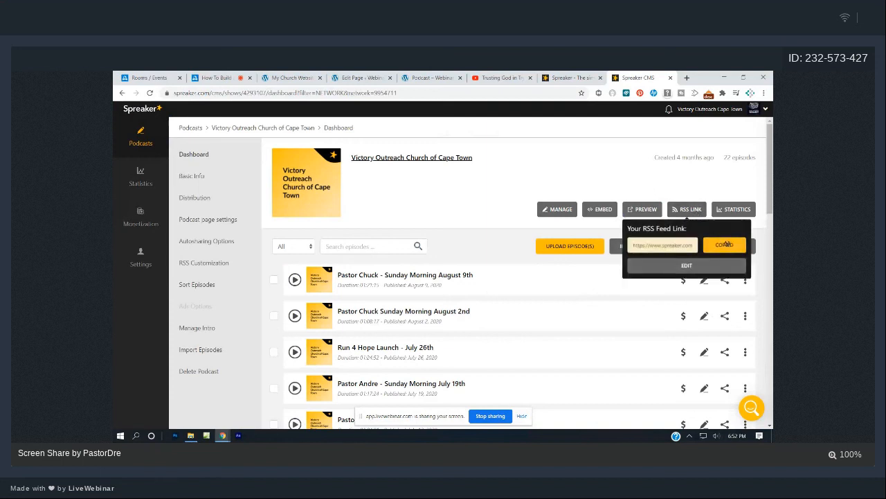
click(452, 74)
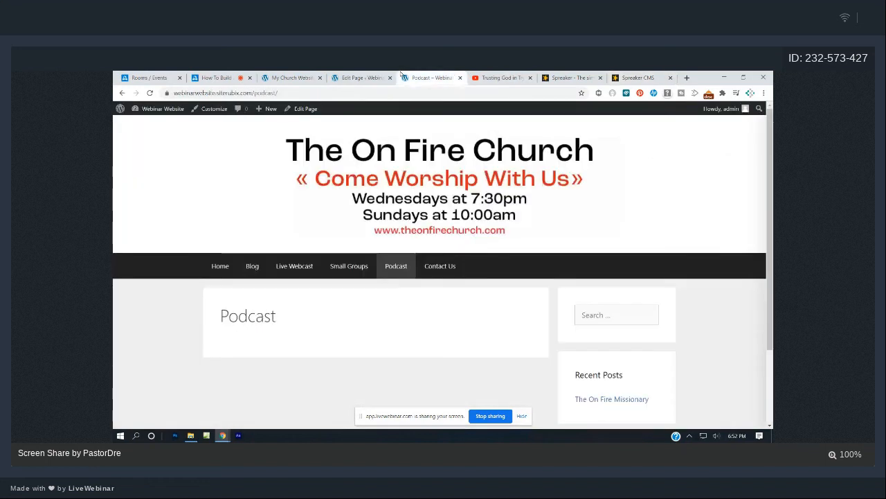
Insert an RSS block into the Podcast page in the editor.
click(377, 77)
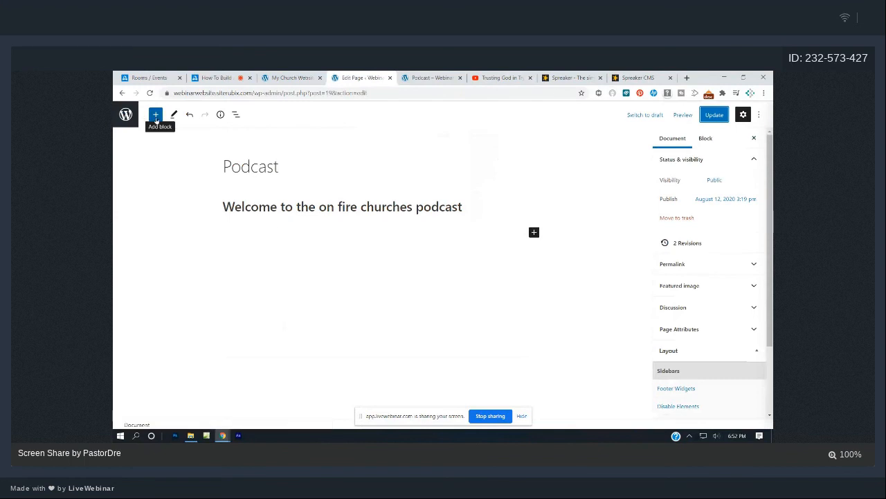
click(156, 115)
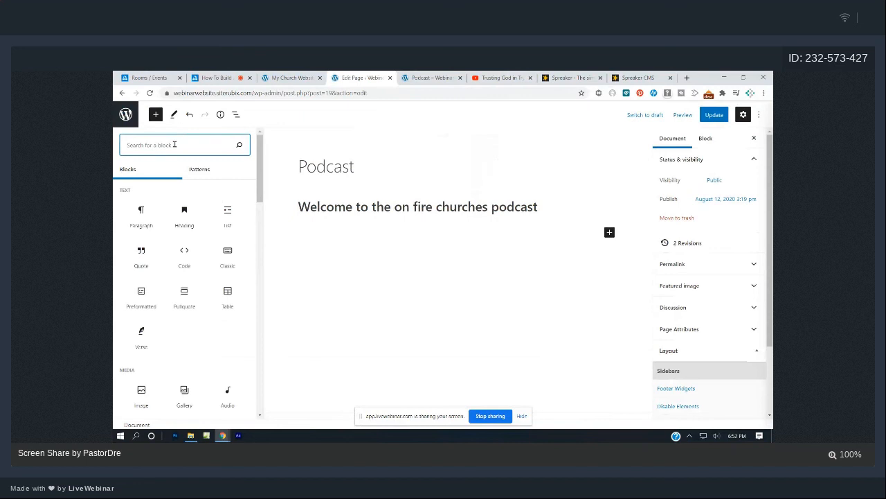
text(rss)
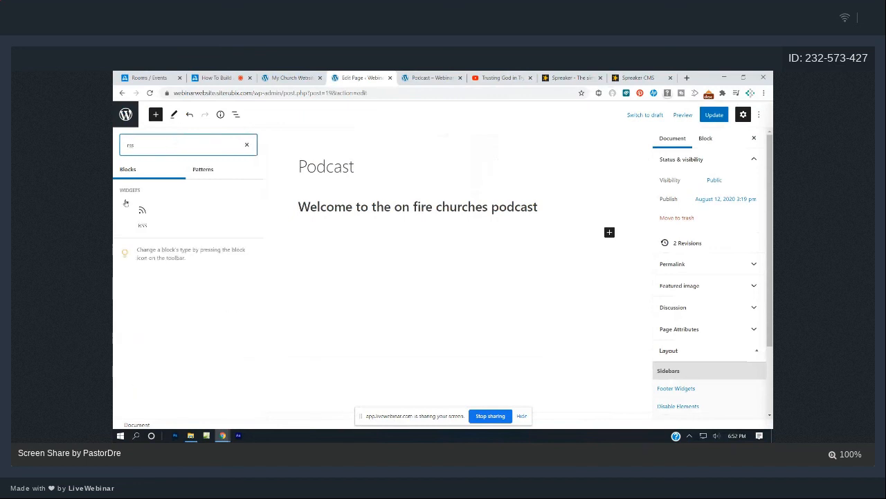
click(143, 216)
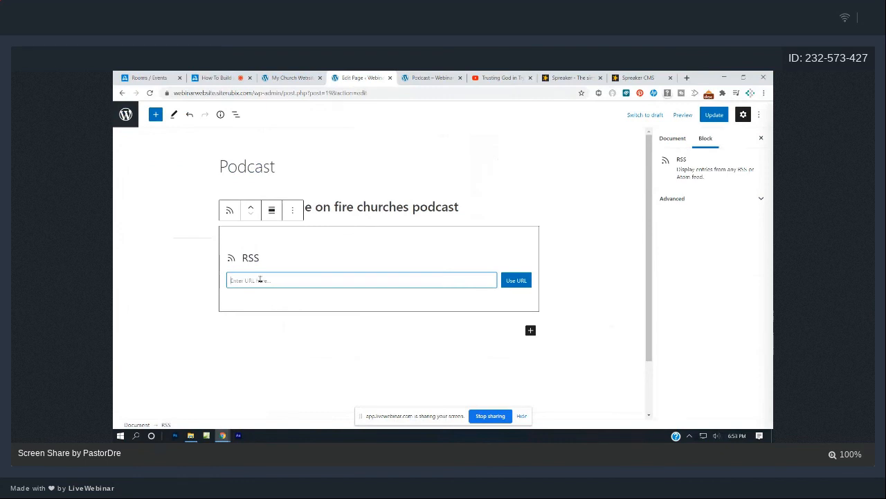
Paste the Spreaker feed URL into the RSS block and load it, getting an RSS Error.
click(631, 77)
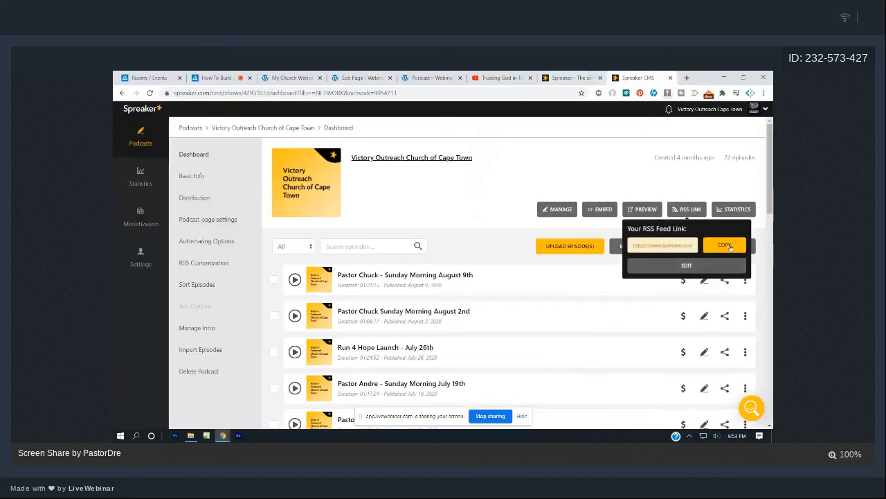
click(383, 77)
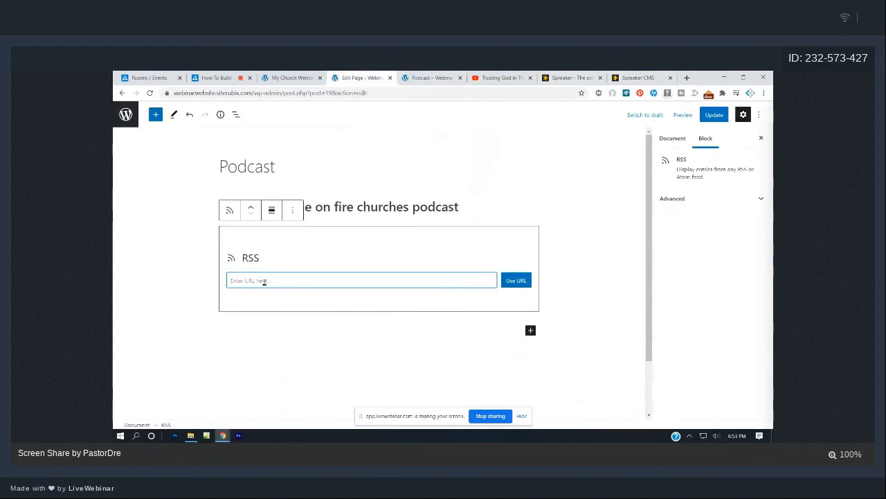
key(ctrl+v)
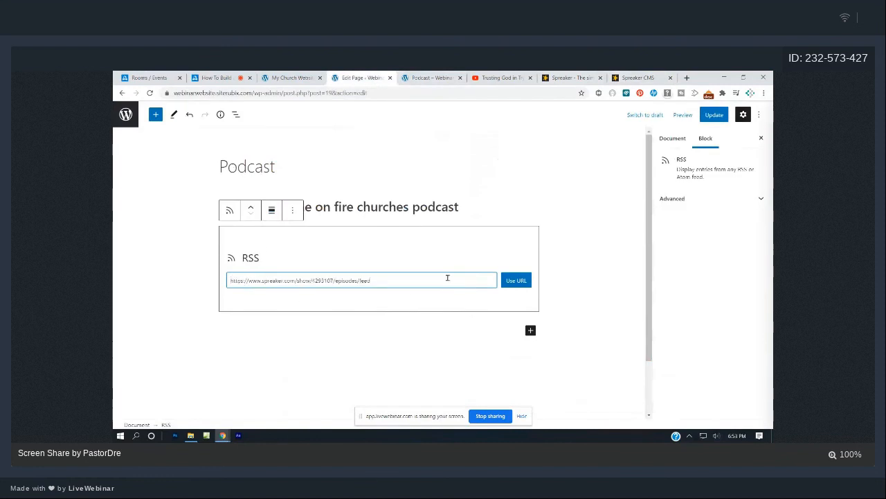
click(518, 281)
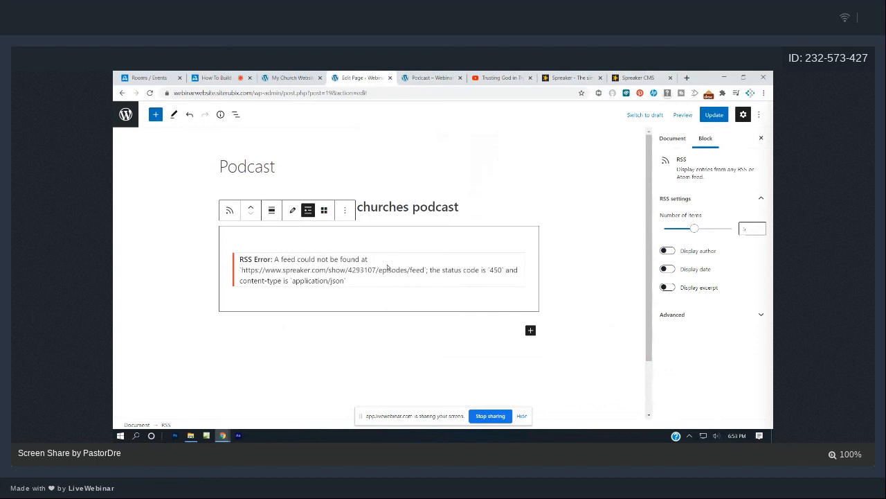
click(640, 77)
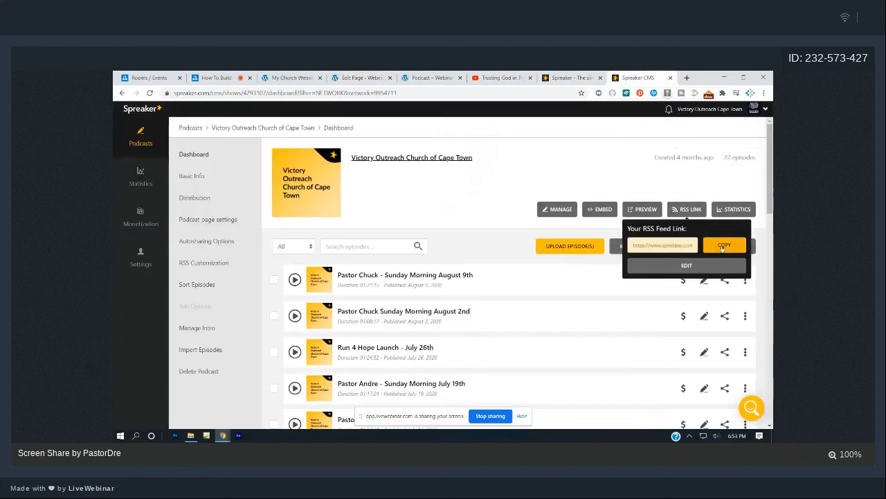
Recopy the Spreaker feed link and delete the failing RSS block.
click(721, 245)
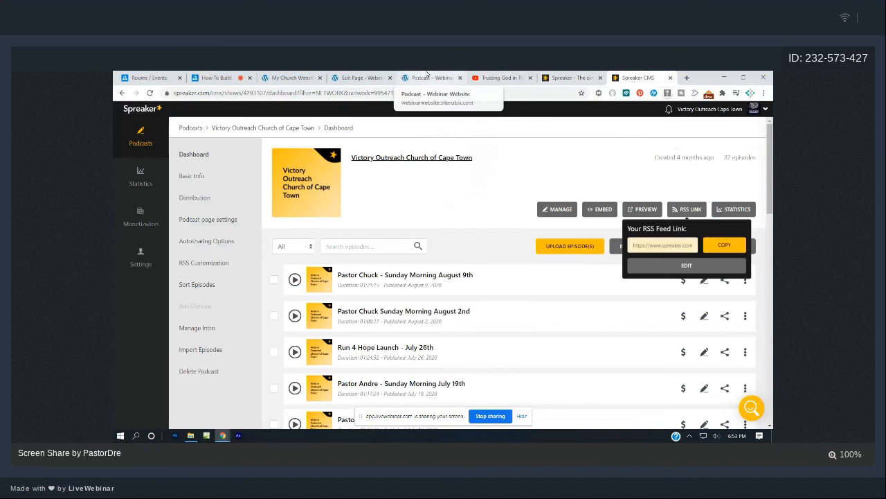
click(425, 78)
click(384, 77)
drag(346, 281, 300, 270)
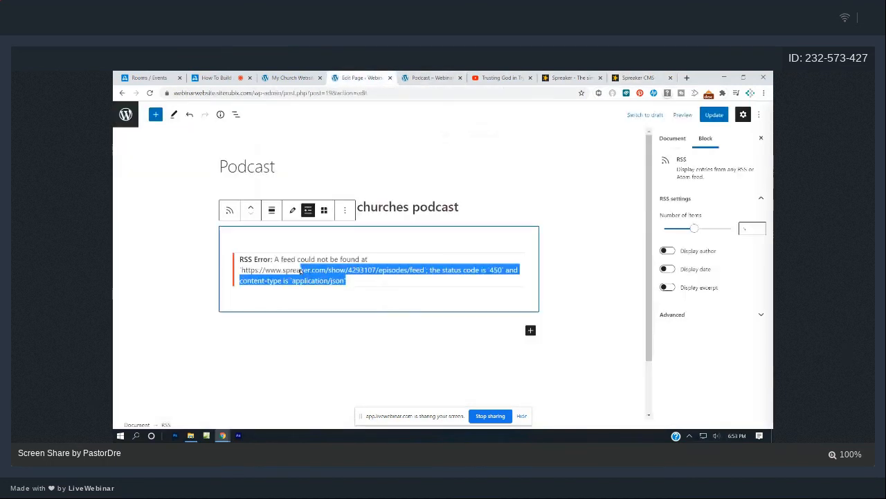
key(BackSpace)
key(BackSpace)
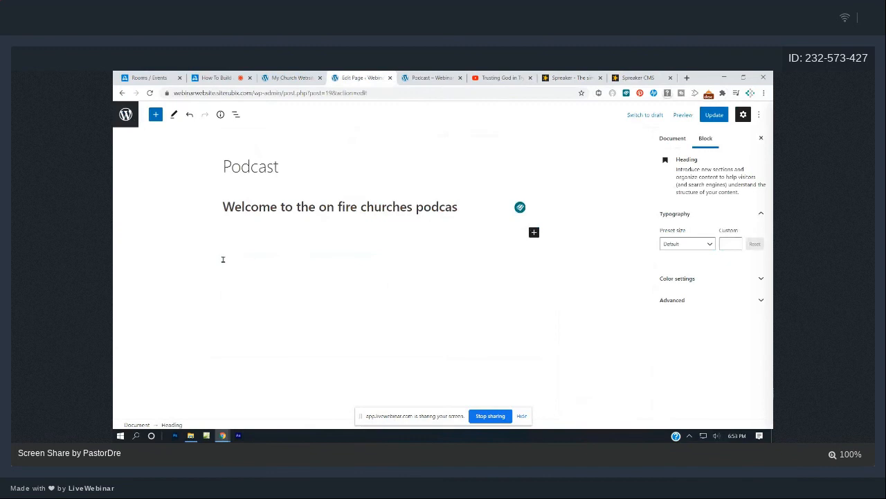
Correct the heading so it ends with 'podcast'.
text(t)
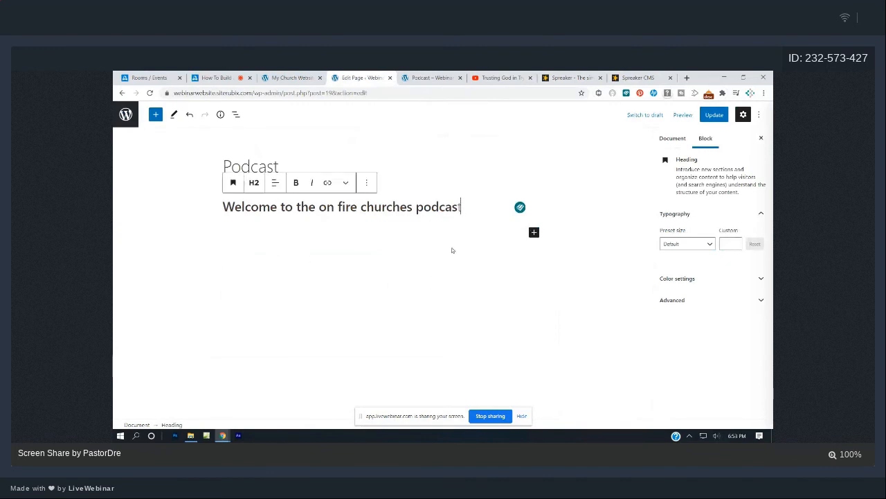
text(s)
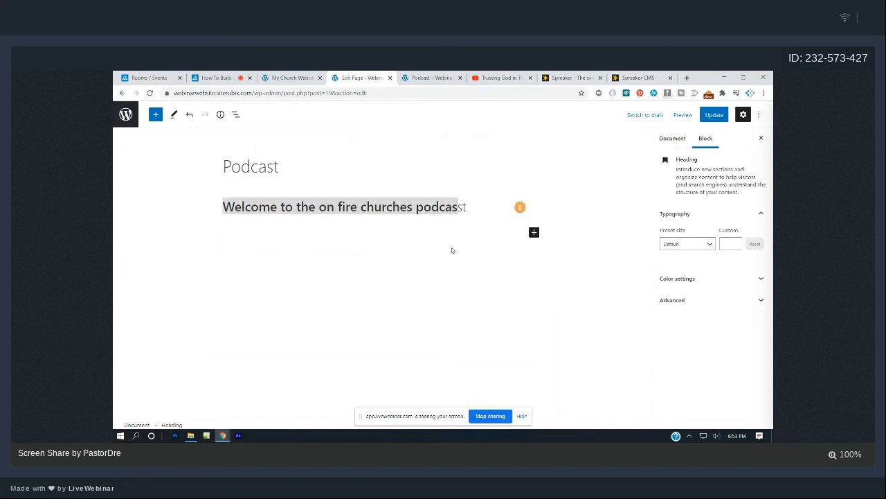
key(BackSpace)
key(BackSpace)
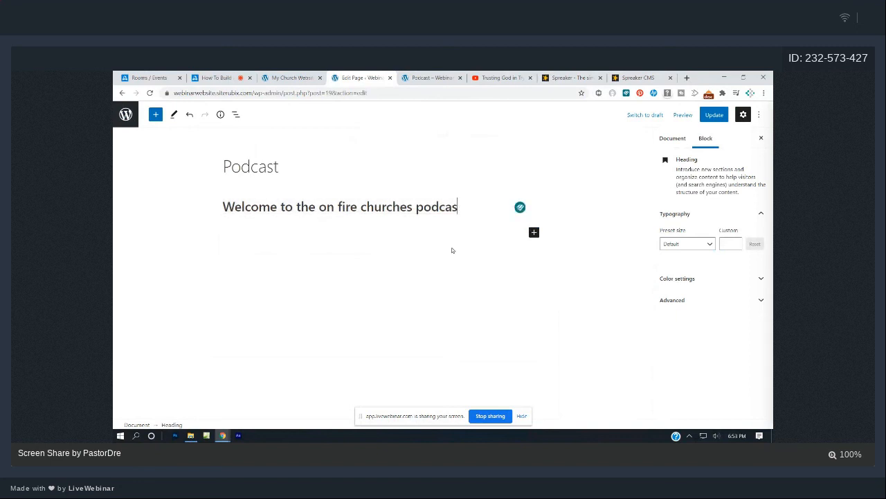
text(s)
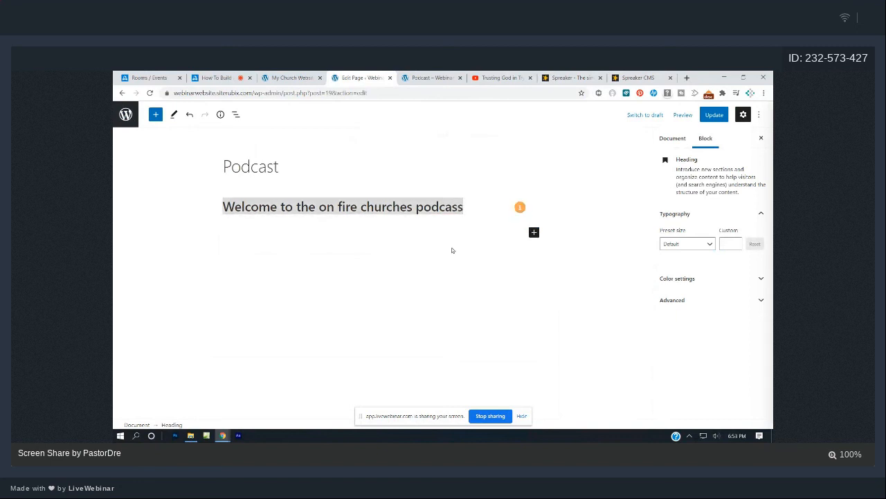
key(BackSpace)
text(ts)
key(BackSpace)
click(165, 193)
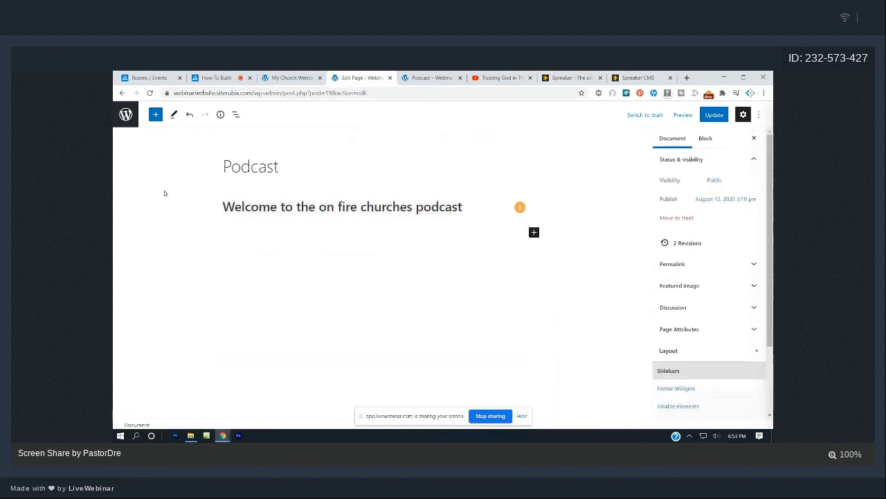
Add a new RSS block with the Spreaker feed URL, which returns a status-450 error.
click(156, 115)
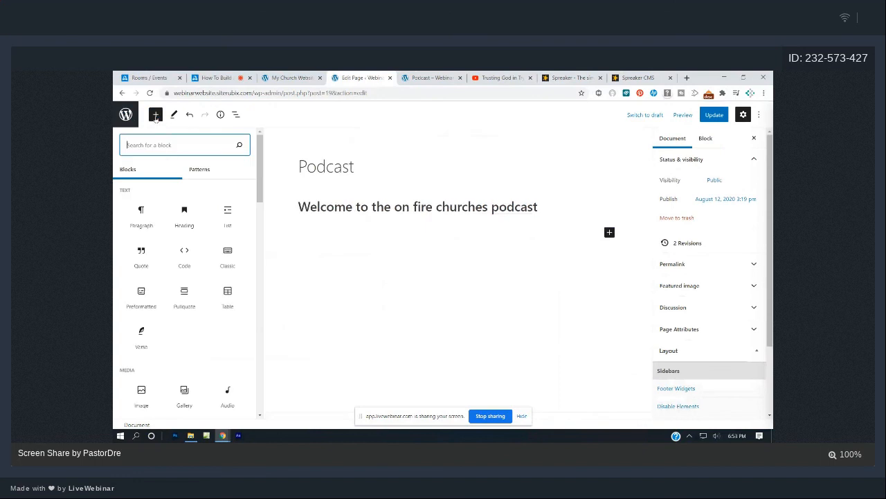
text(rss)
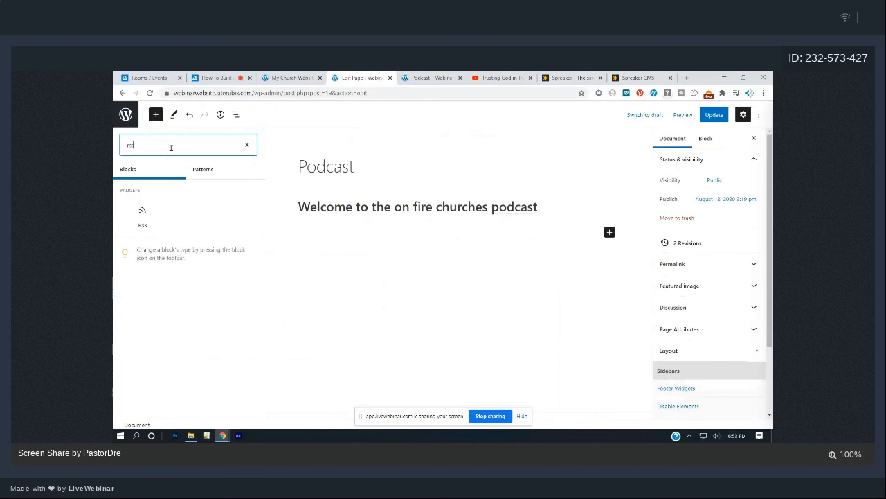
click(143, 214)
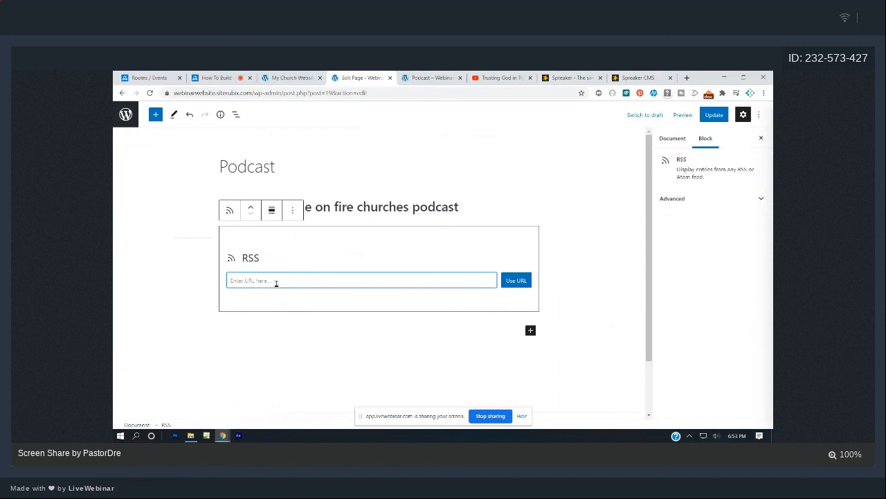
key(ctrl+v)
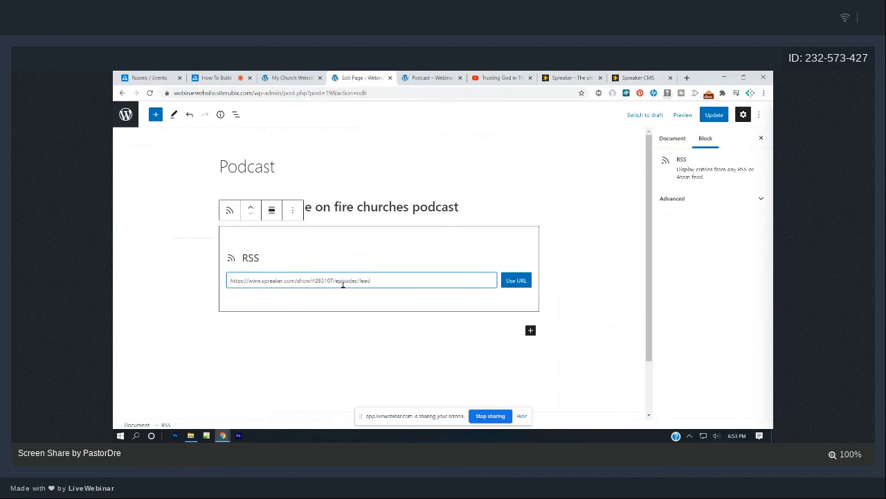
click(519, 284)
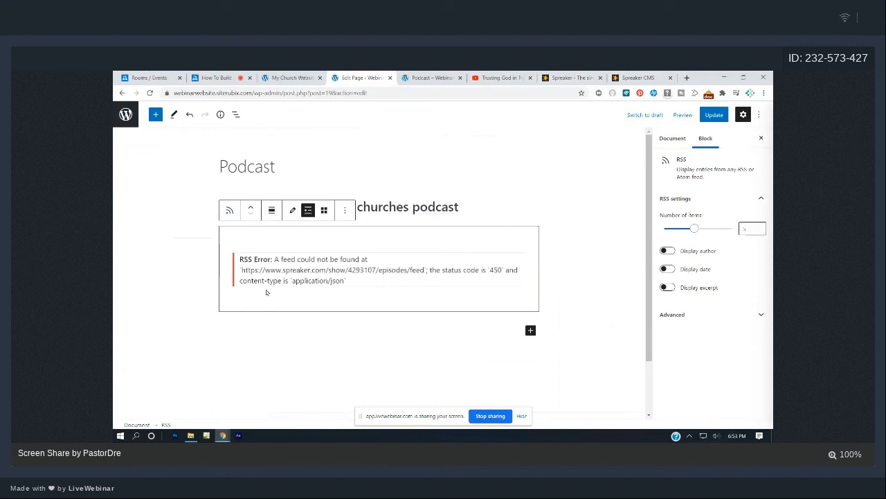
click(632, 78)
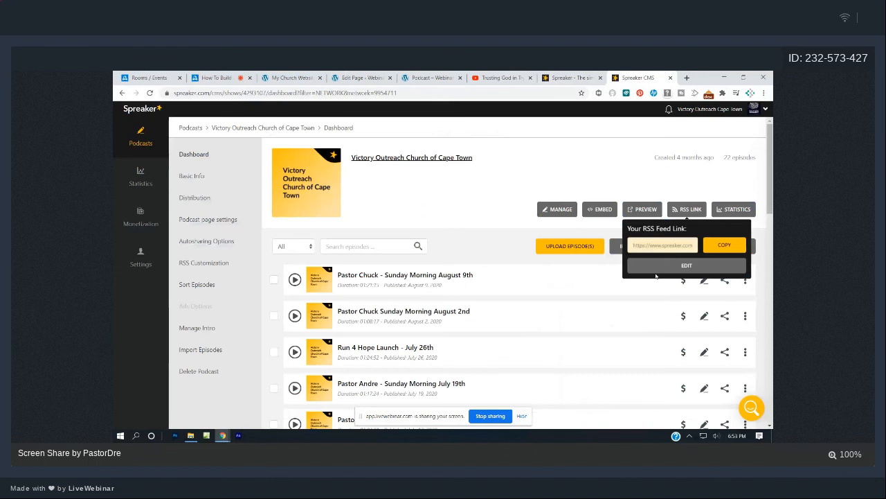
Copy the RSS feed link of the Rise Up Radio Segment podcast in Spreaker CMS.
click(142, 185)
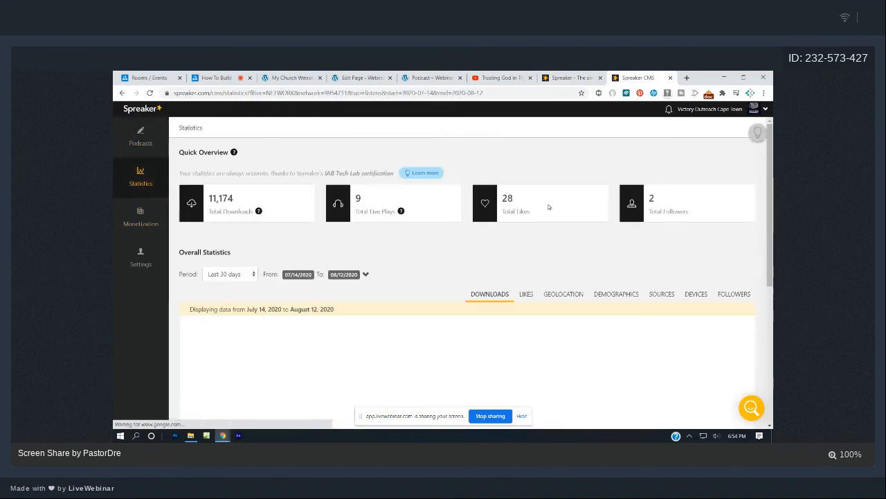
click(135, 136)
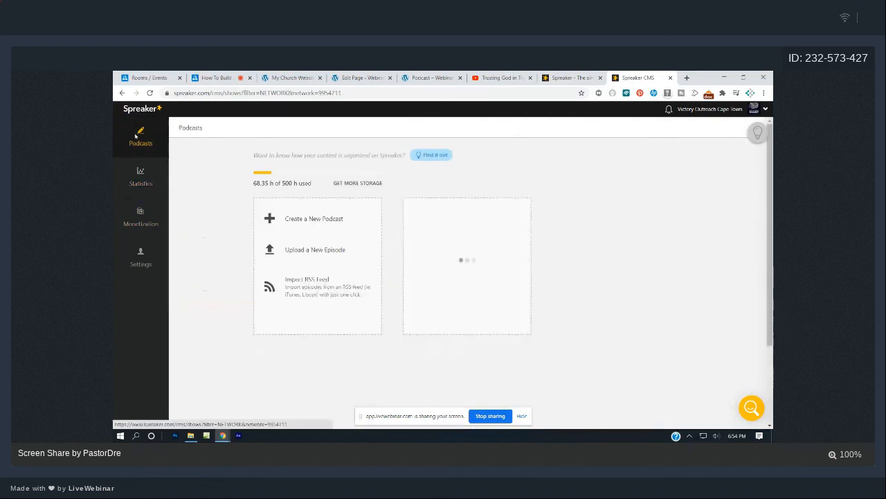
click(608, 263)
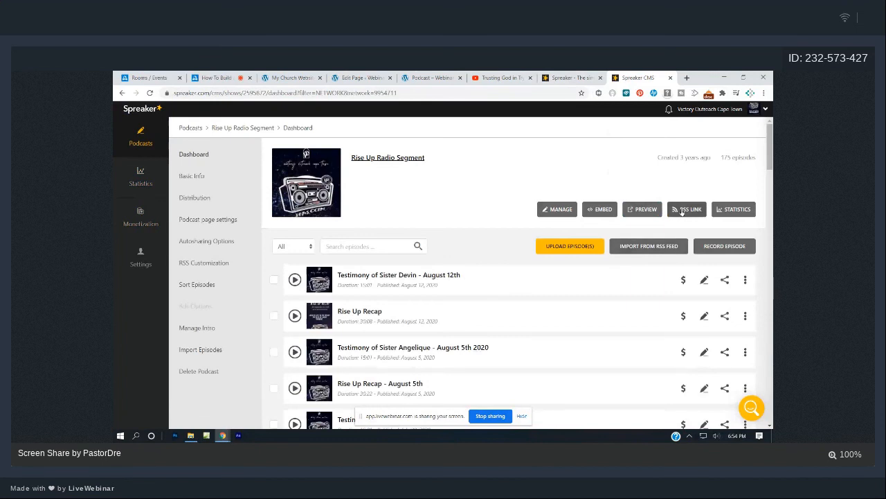
click(682, 209)
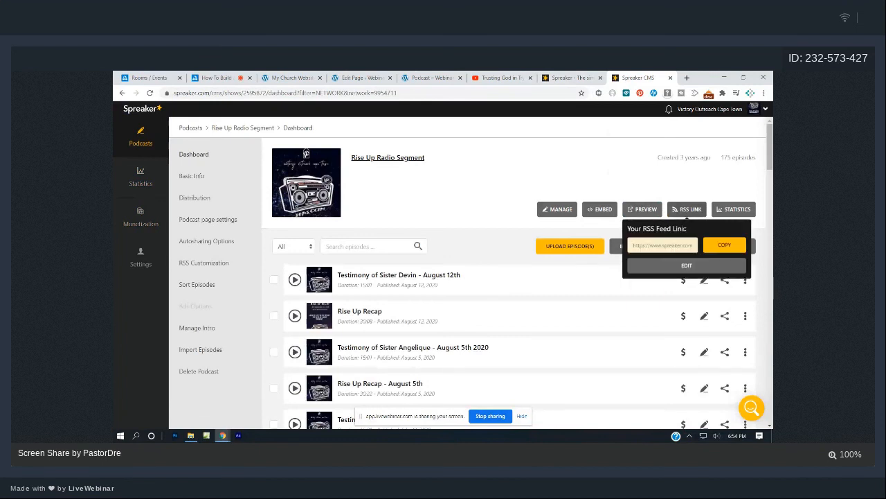
click(725, 244)
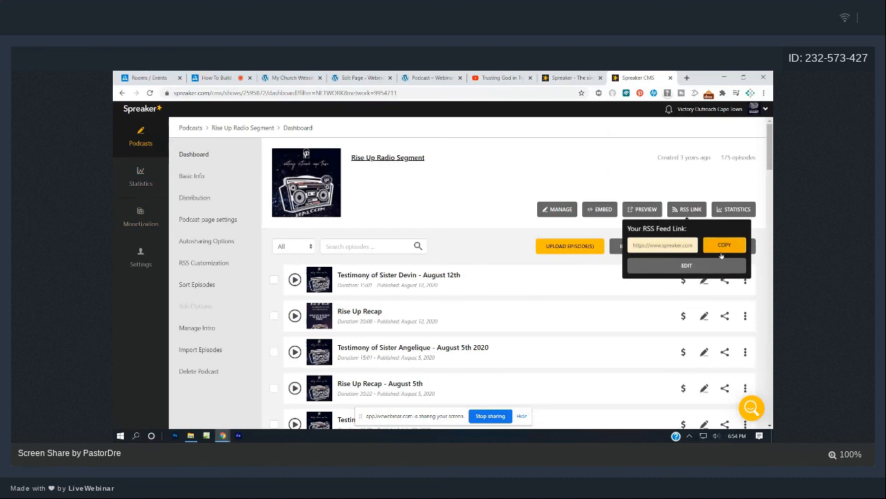
click(362, 77)
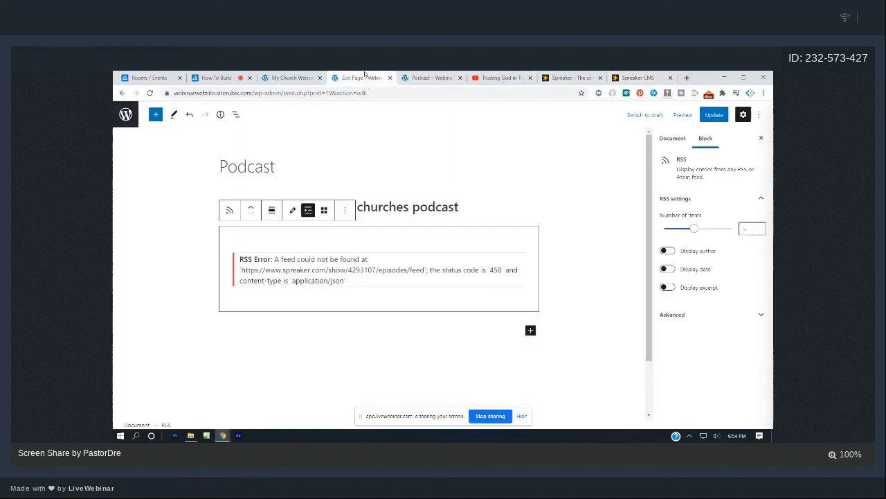
Remove the existing RSS block from below the welcome heading.
click(573, 274)
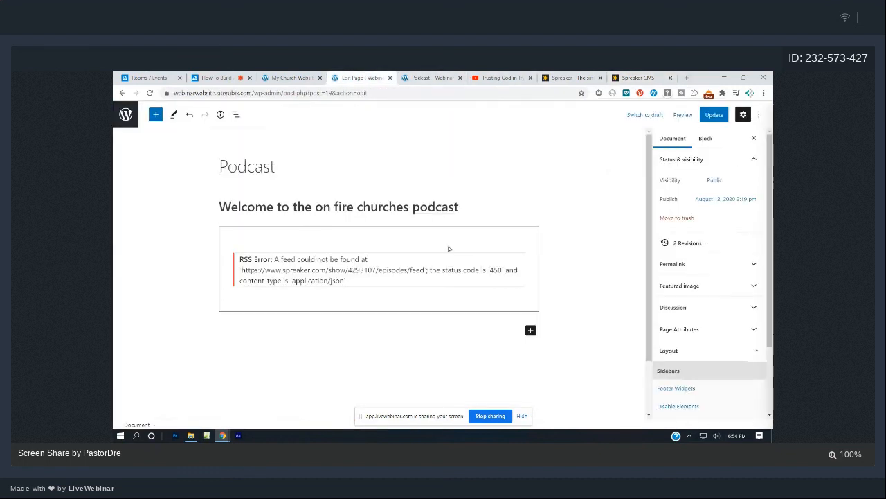
click(311, 243)
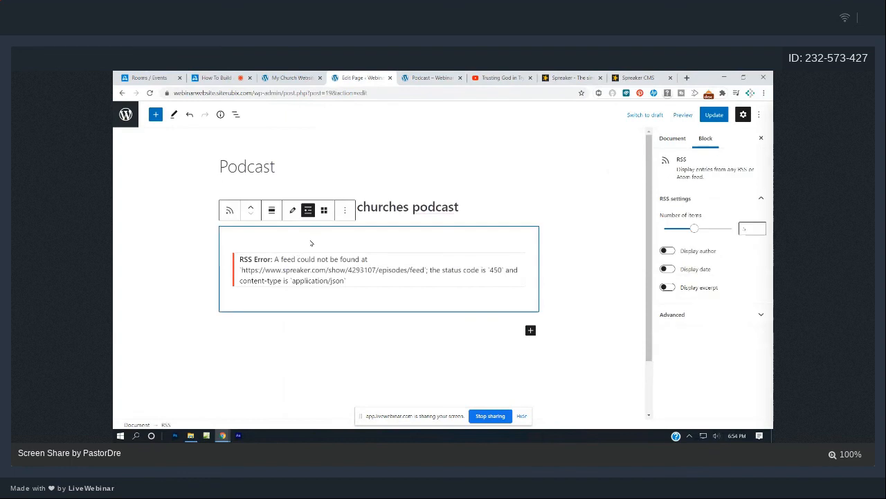
click(344, 210)
click(358, 386)
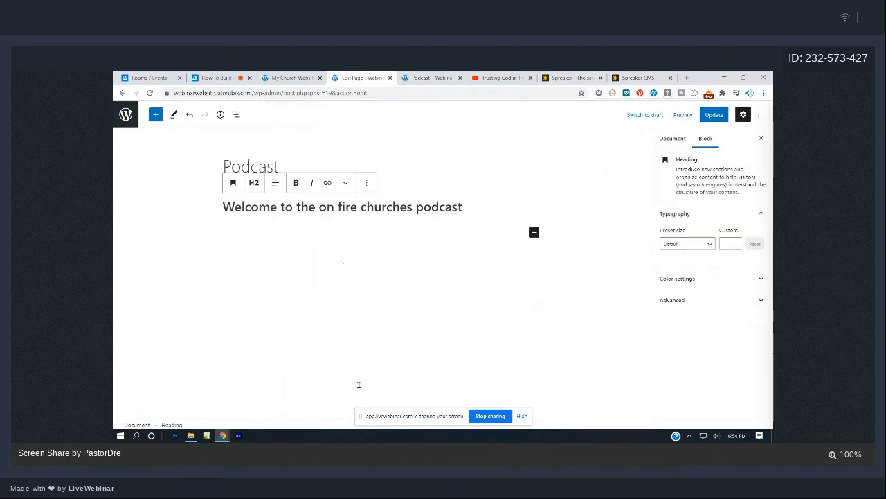
click(363, 243)
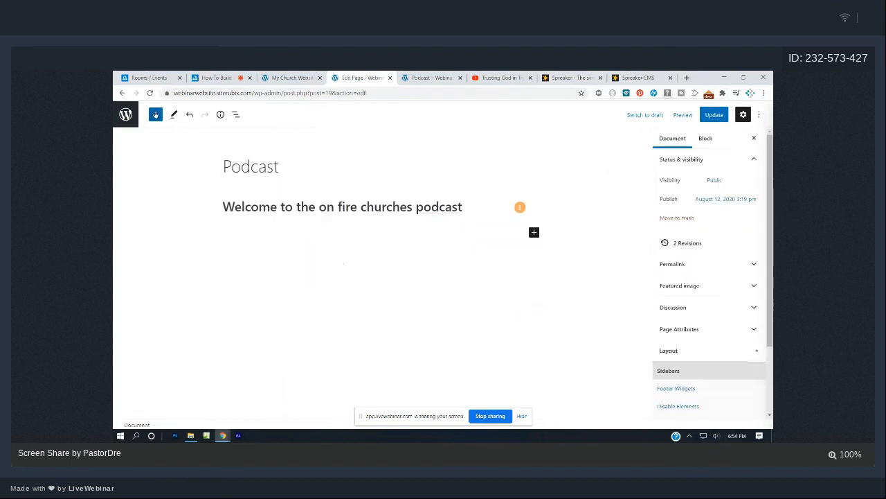
Insert a new RSS block with the pasted Spreaker feed URL and update the page.
click(156, 115)
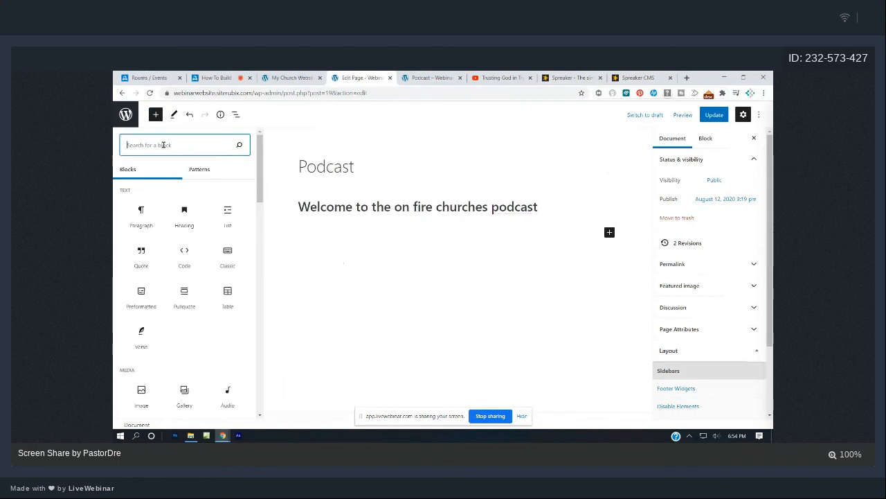
text(rss)
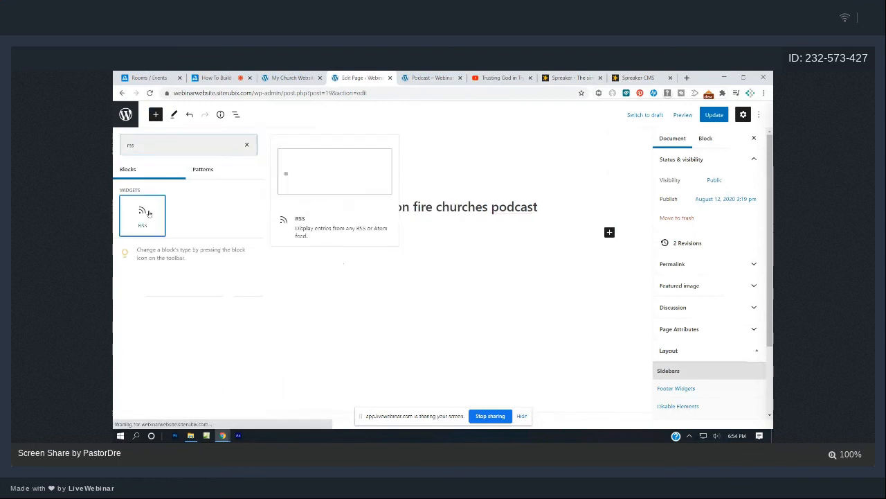
click(143, 215)
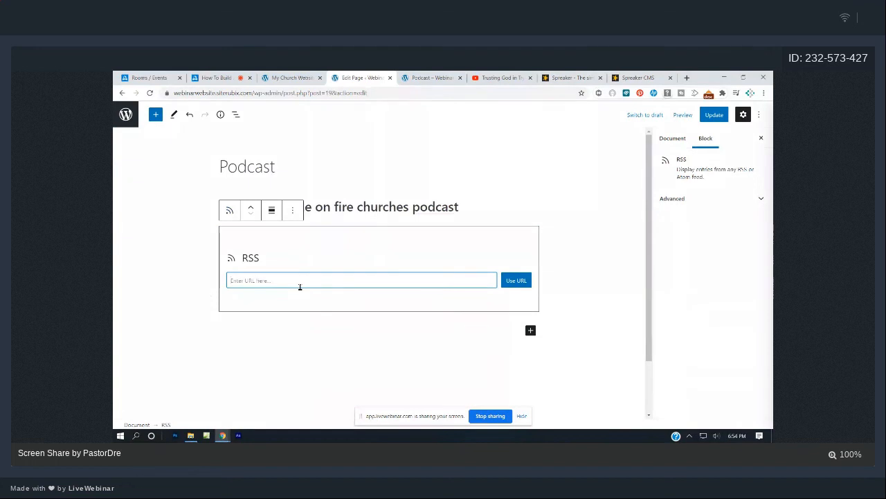
key(ctrl+v)
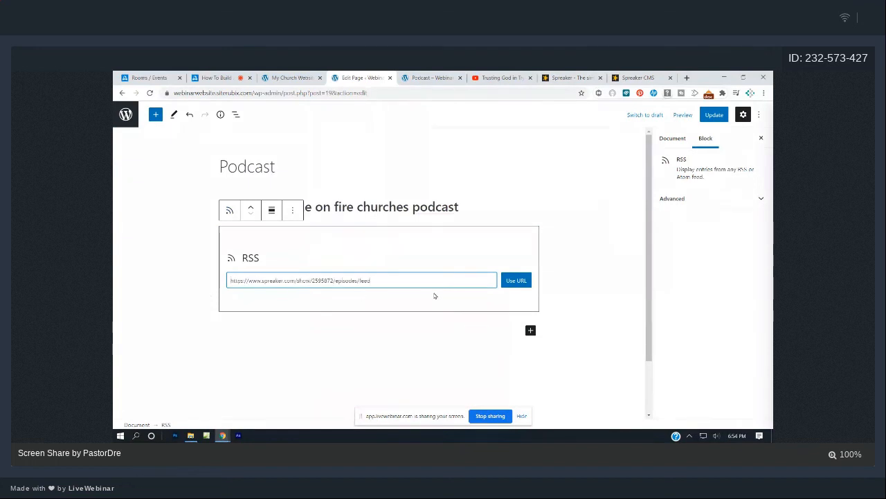
click(519, 283)
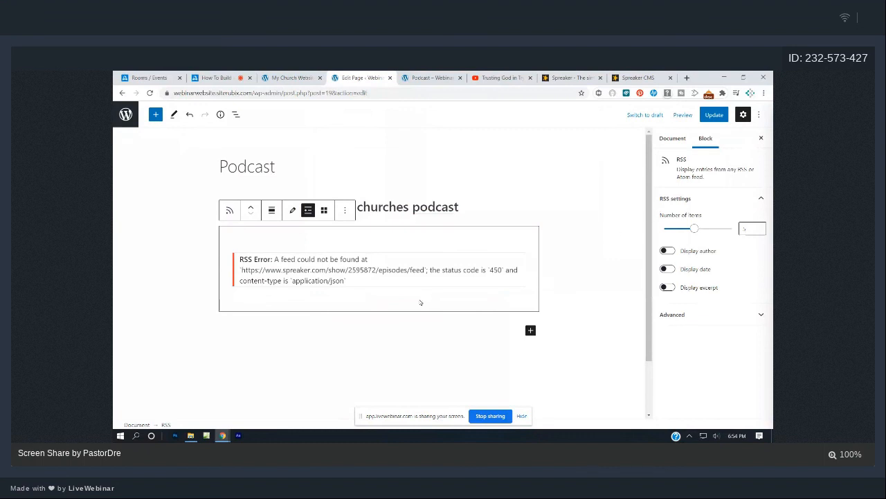
click(714, 115)
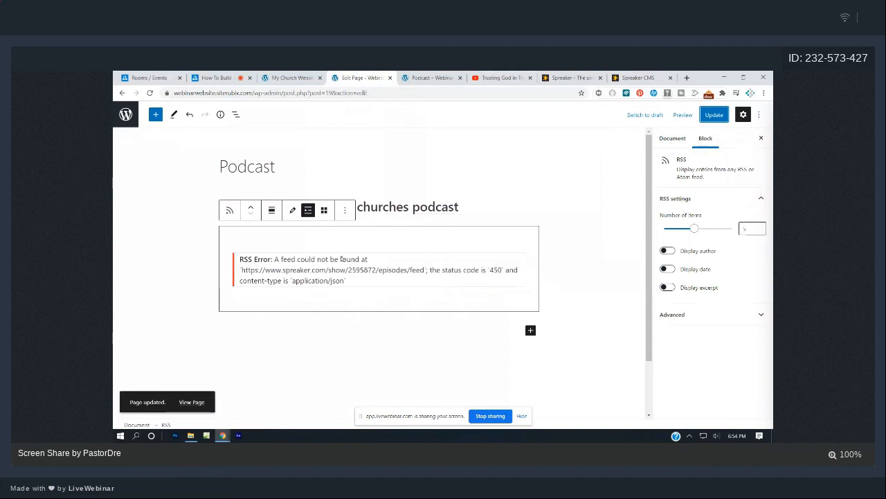
click(632, 76)
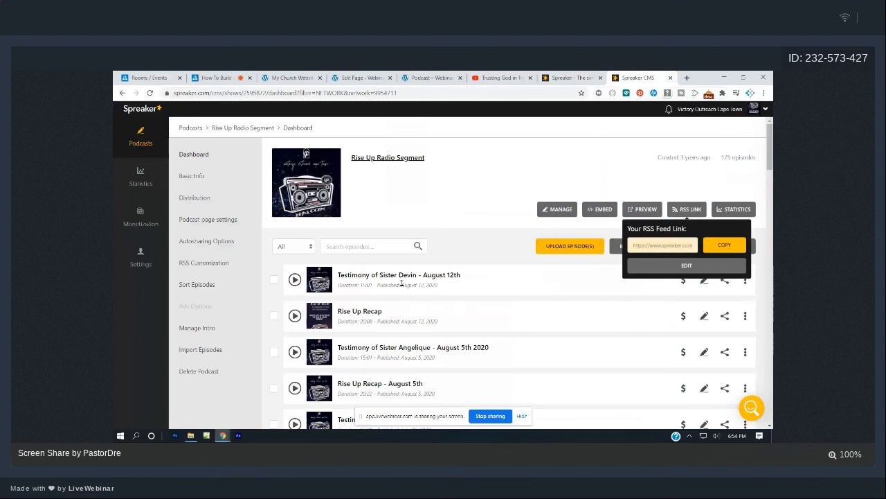
Load the copied Spreaker RSS feed URL in a new tab to confirm it returns valid XML.
key(ctrl+t)
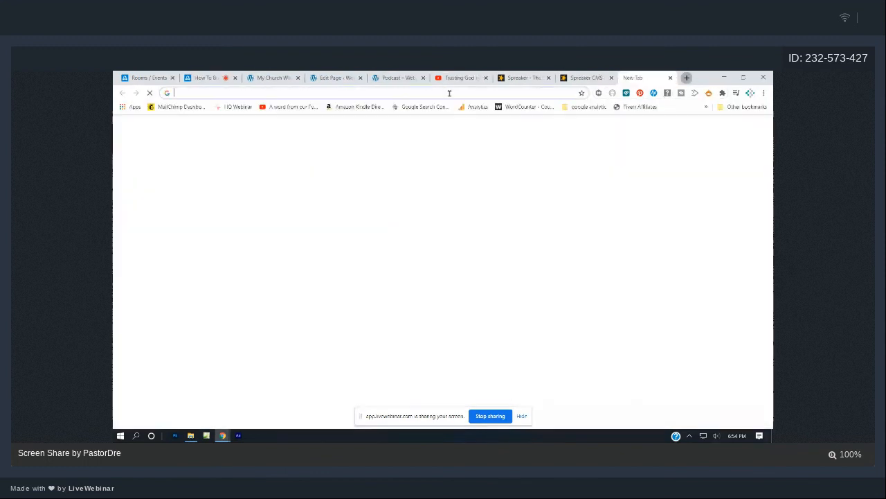
key(ctrl+v)
key(Return)
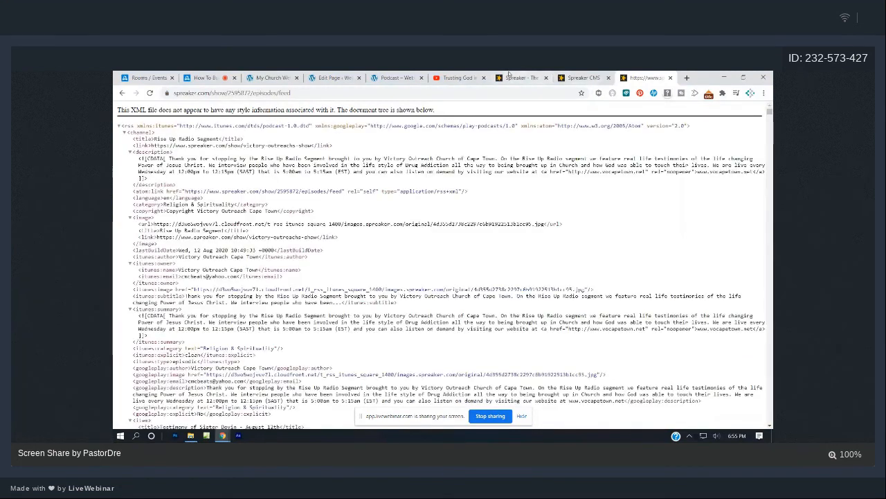
click(332, 77)
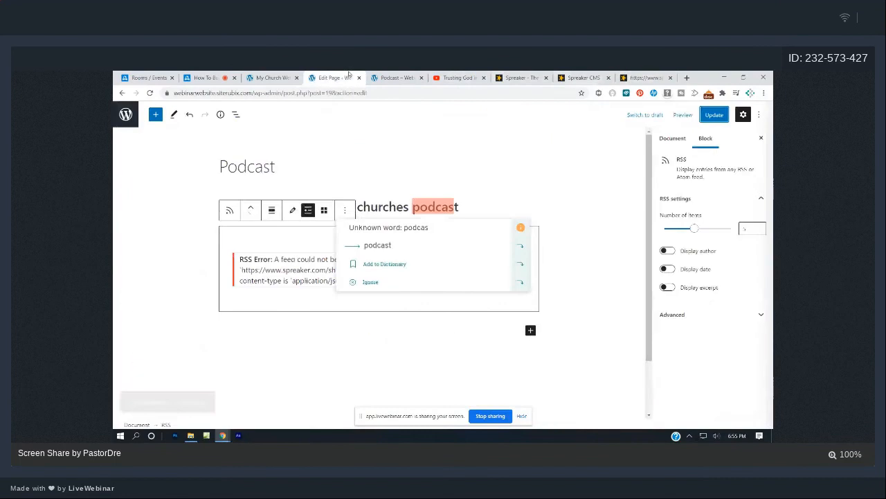
Accept the 'podcast' spelling suggestion and delete the current RSS block.
click(367, 247)
click(261, 227)
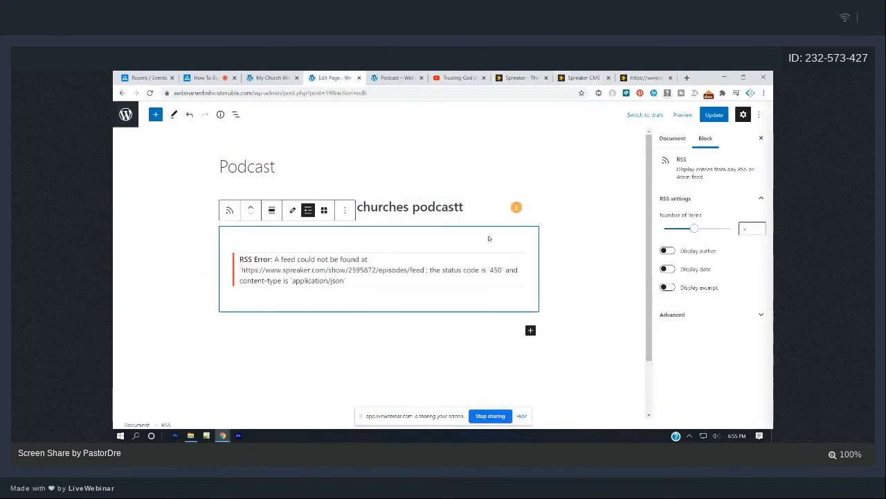
click(344, 210)
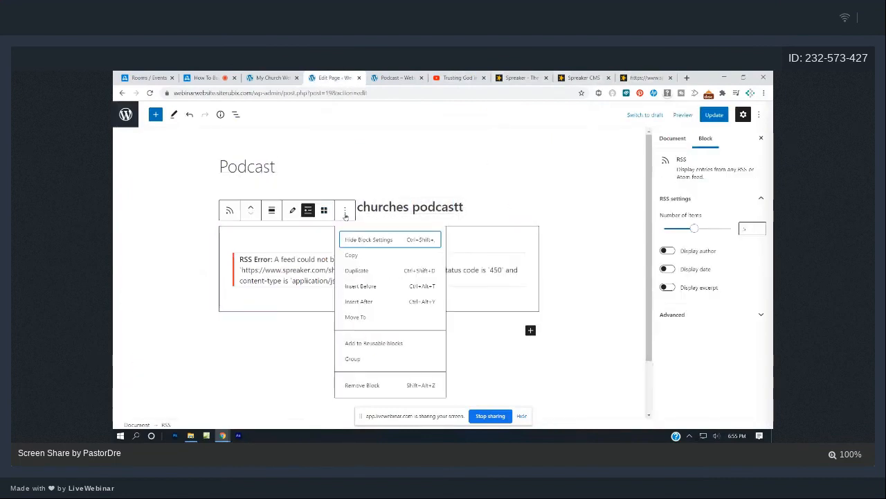
click(368, 385)
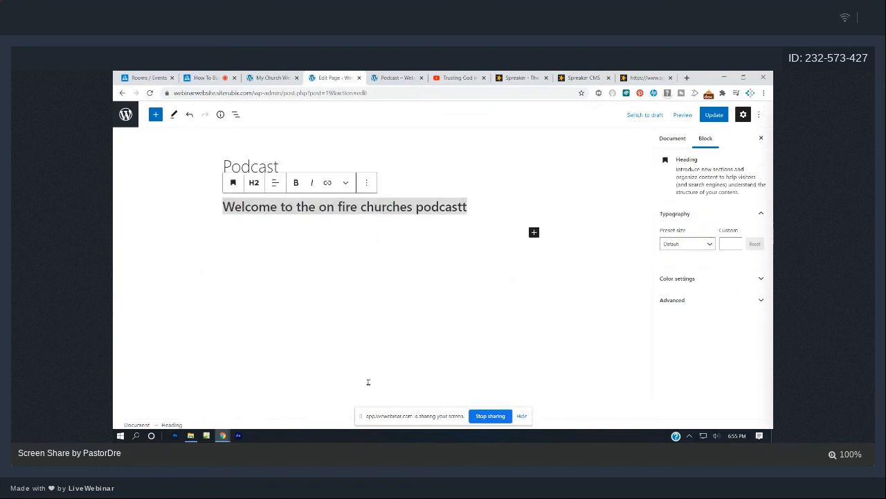
Add a fresh RSS block under the heading using the pasted Spreaker feed URL.
click(390, 253)
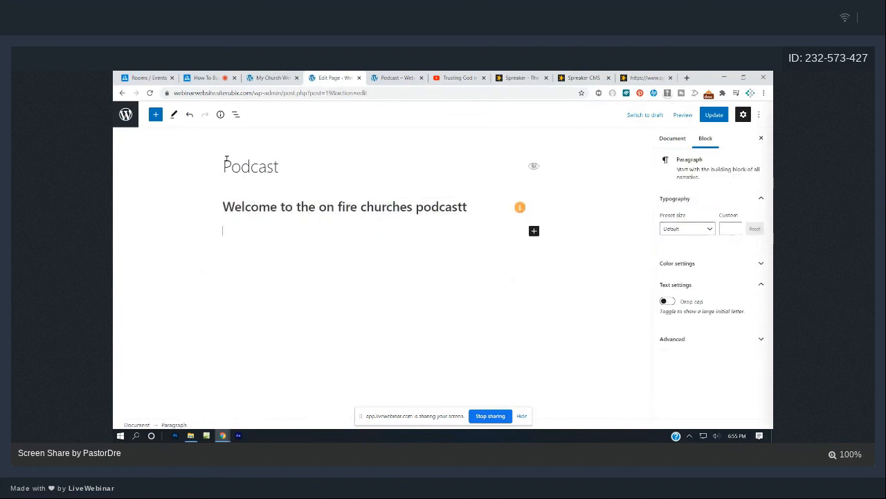
click(156, 115)
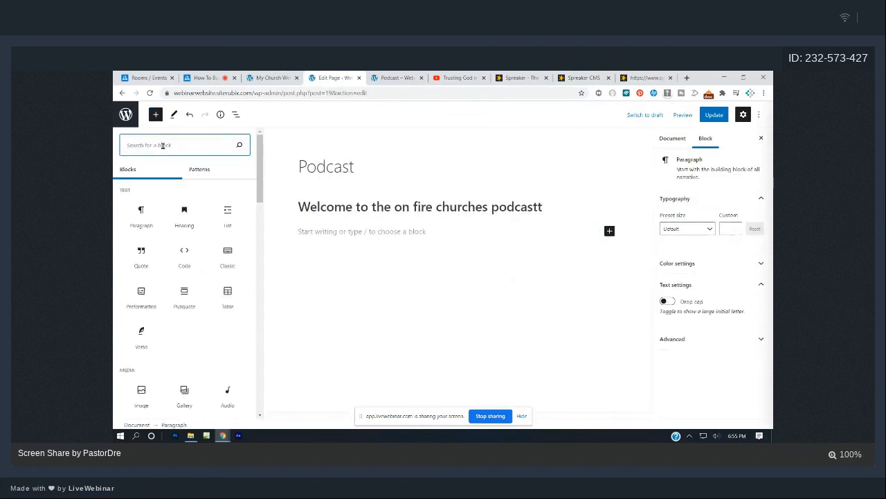
text(rss)
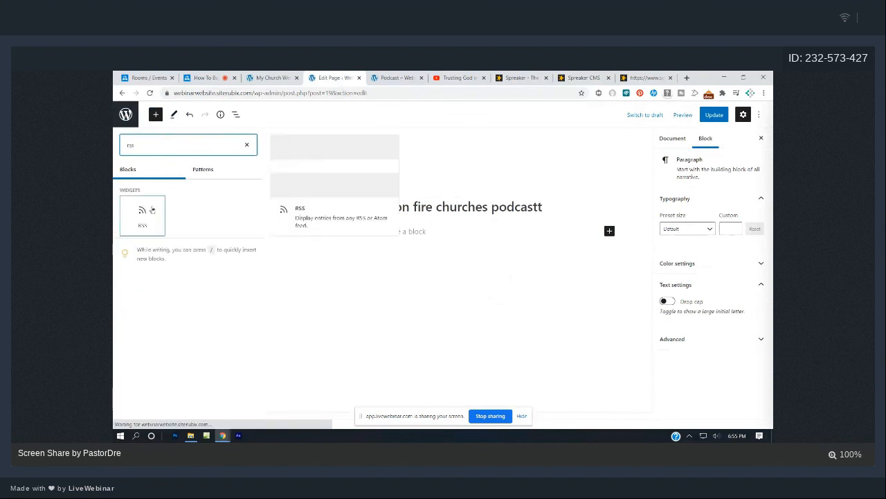
click(150, 211)
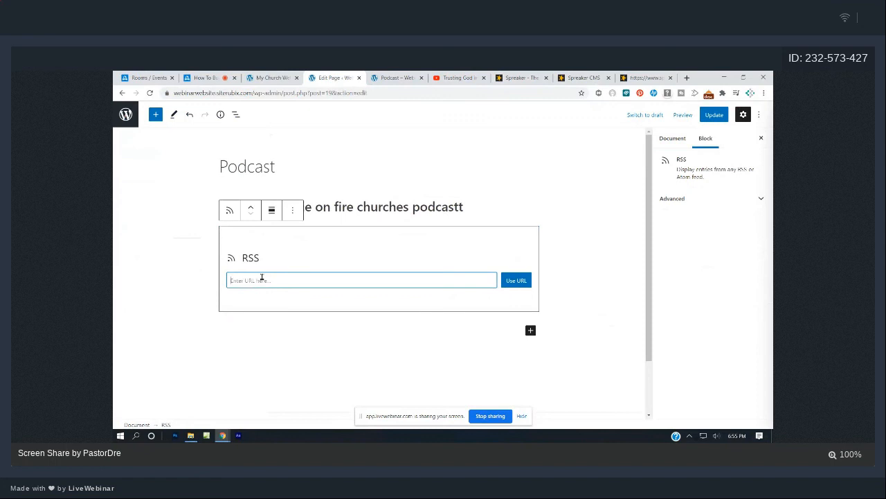
text(https://www.spreaker.com/show/2595072/episodes/feed)
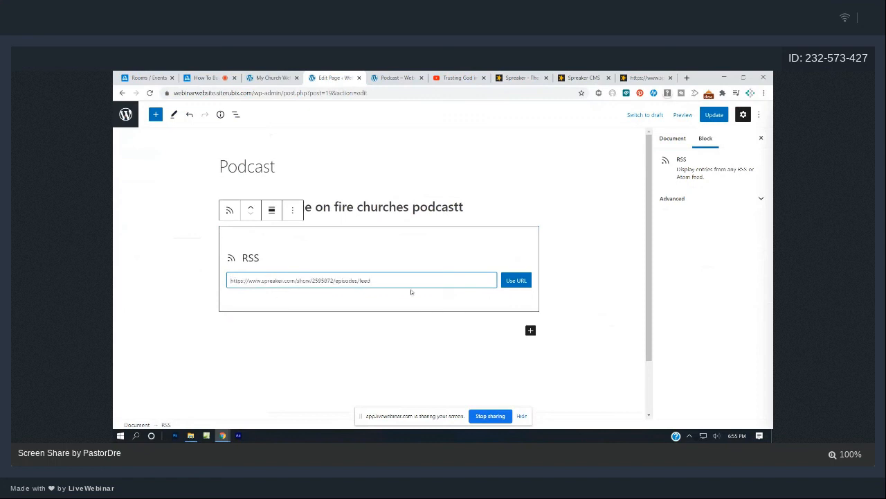
click(516, 280)
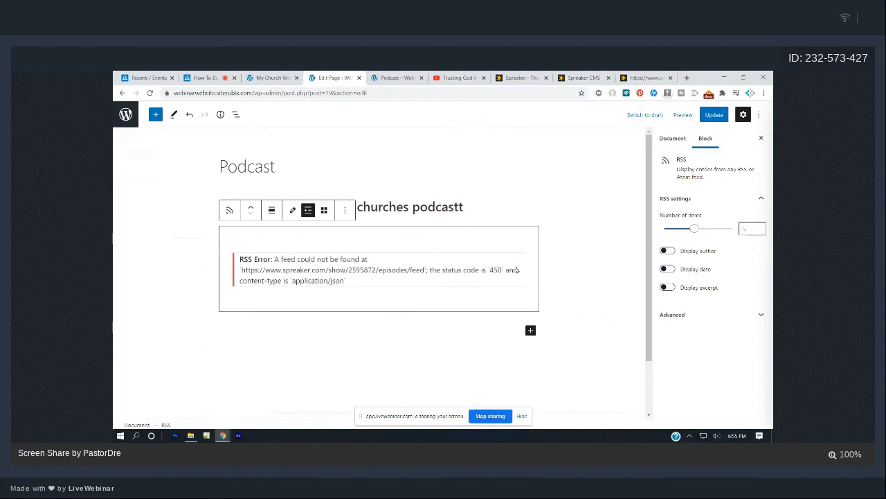
Fix 'podcastt' to 'podcast' in the heading, save, and reload the live Podcast page.
click(474, 209)
key(BackSpace)
key(ctrl+s)
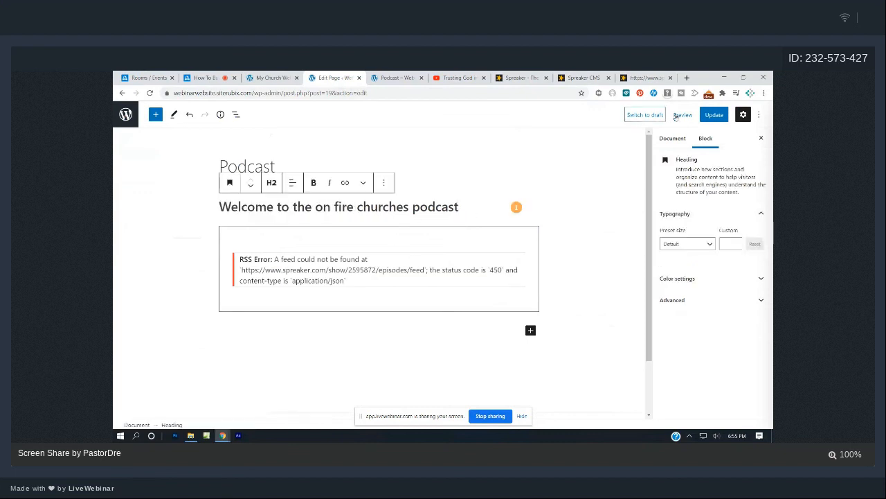
click(406, 78)
key(F5)
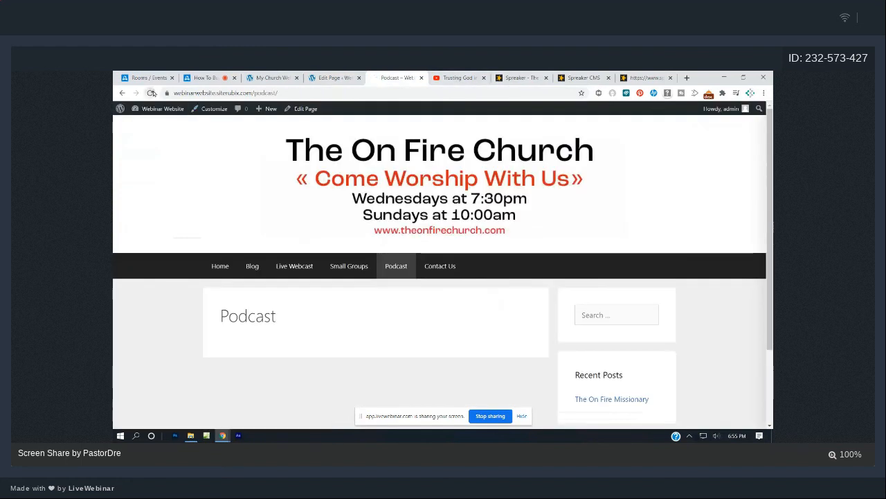
scroll(359, 205, down, 3)
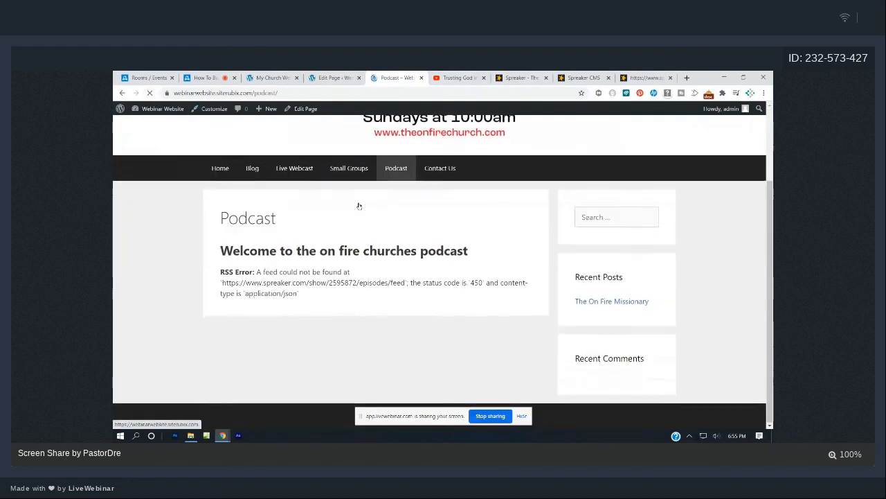
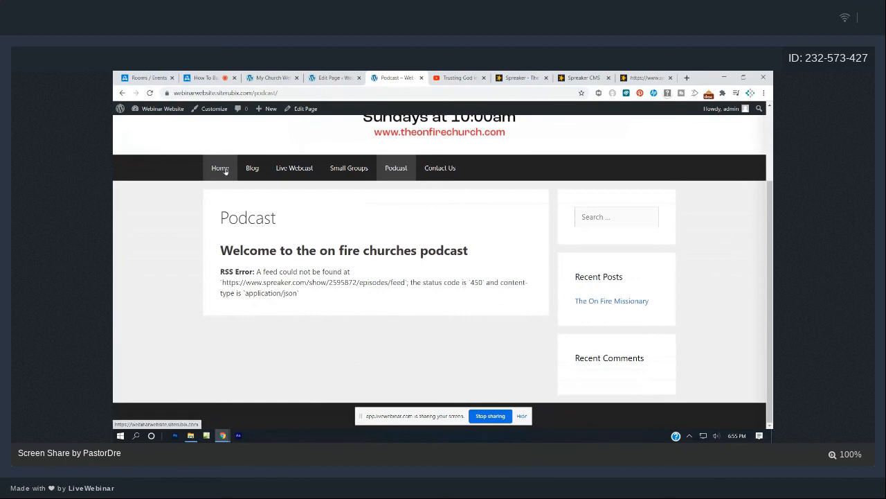
Browse the live site's Home, Blog, Live Webcast, Small Groups and Podcast pages.
click(225, 171)
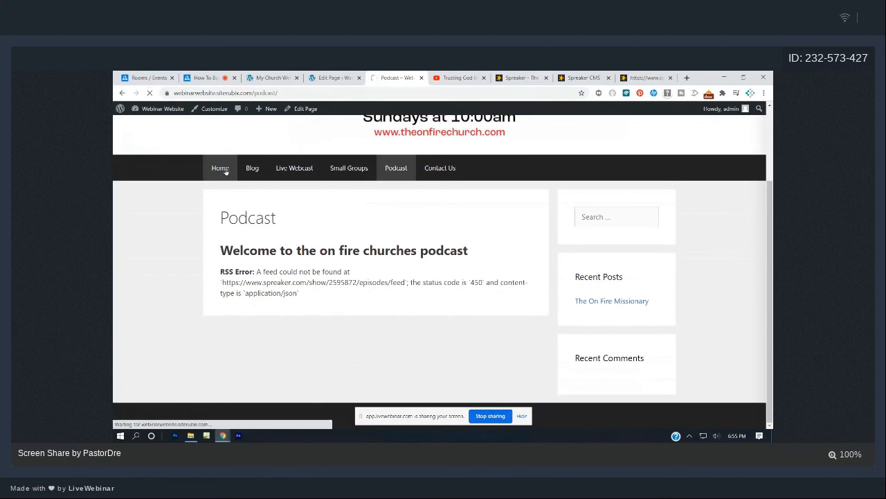
scroll(263, 202, down, 2)
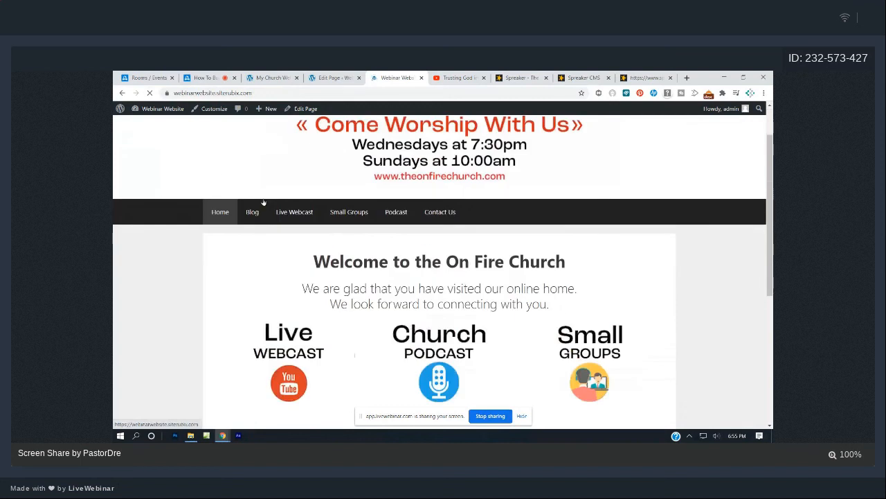
scroll(263, 202, down, 4)
scroll(263, 202, up, 4)
click(253, 199)
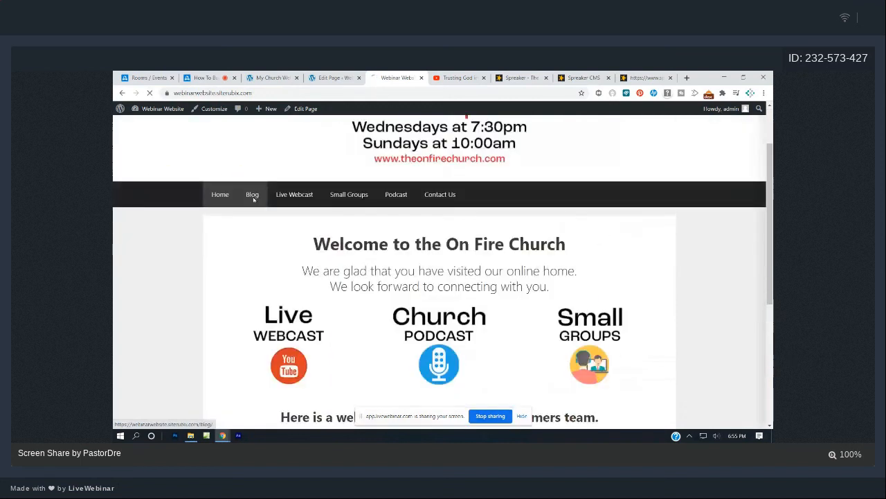
click(302, 247)
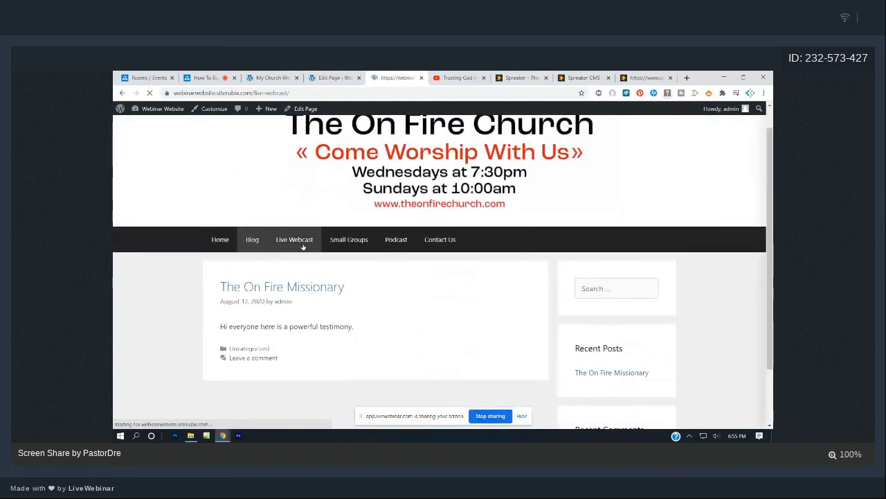
scroll(303, 246, down, 1)
scroll(303, 247, up, 1)
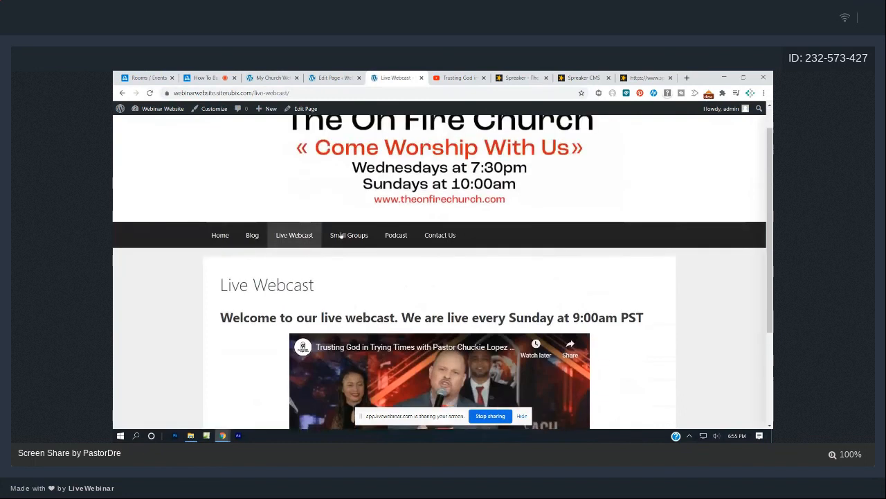
click(344, 233)
scroll(359, 239, down, 2)
scroll(359, 239, up, 2)
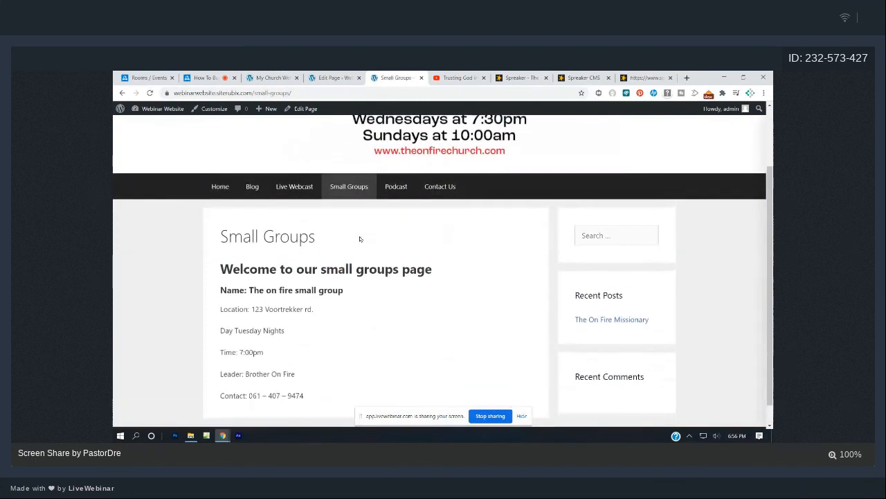
click(396, 262)
scroll(398, 266, down, 1)
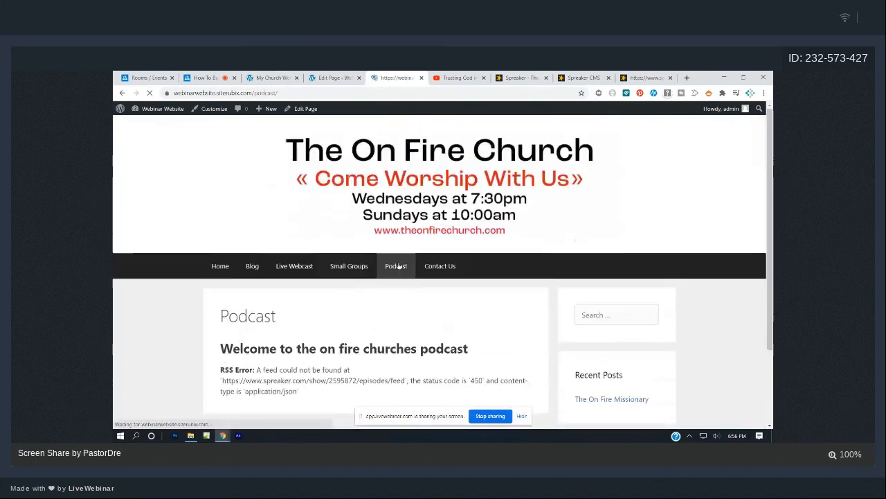
scroll(332, 332, down, 1)
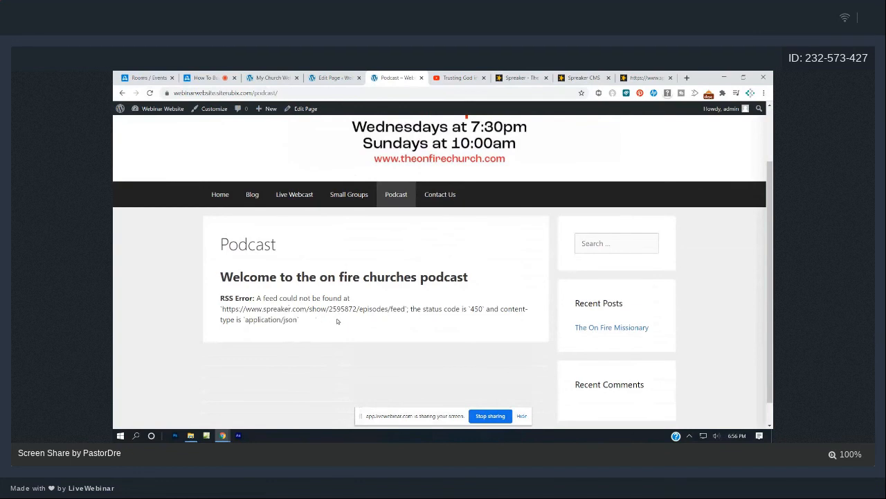
In the Podcast page editor, remove the broken RSS block via More options > Remove Block.
click(329, 77)
click(529, 270)
click(553, 234)
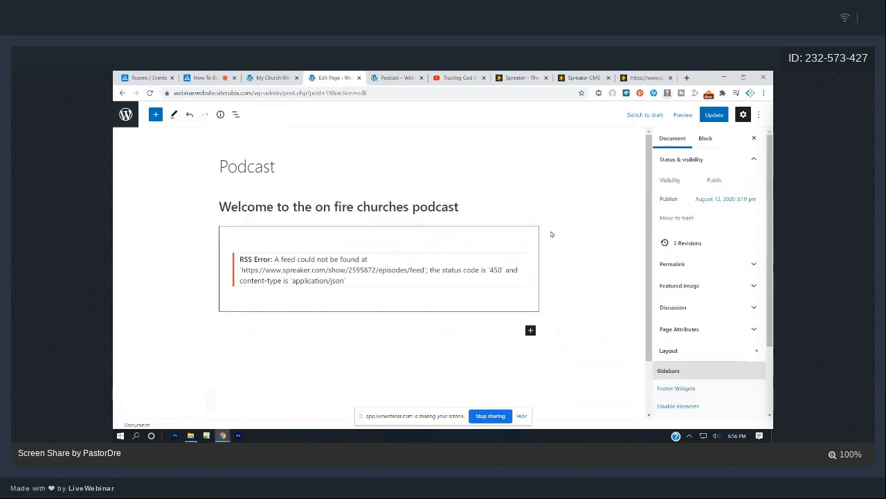
click(336, 233)
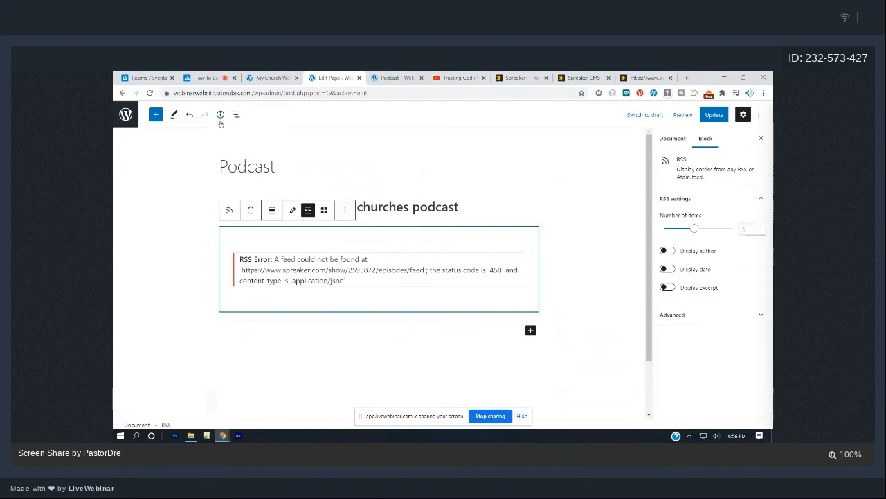
click(345, 210)
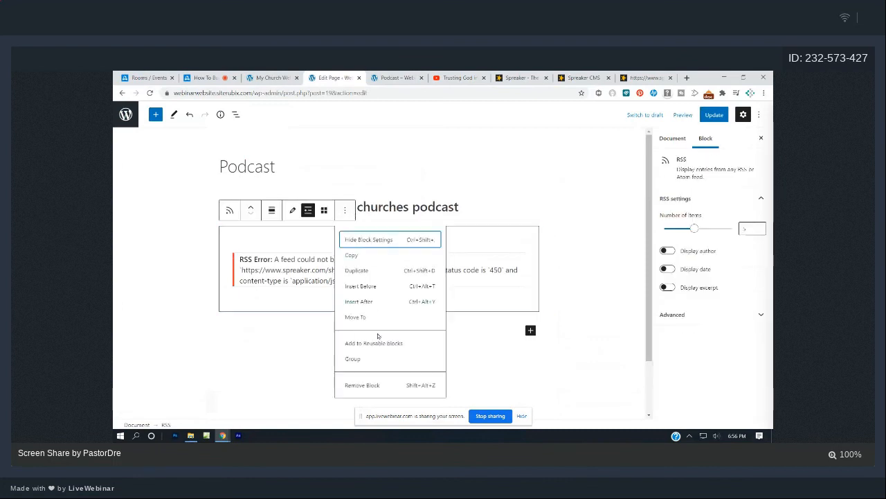
click(374, 382)
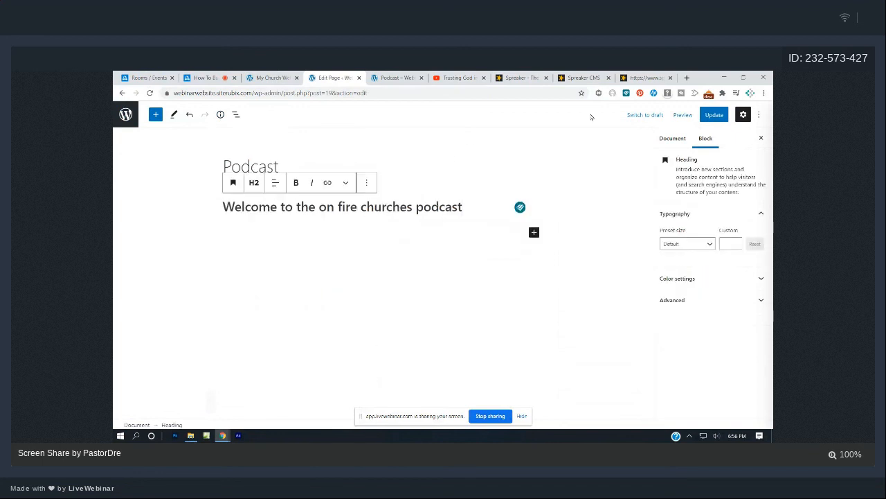
click(632, 77)
Reload the Spreaker dashboard and look through the latest episode's sharing and embed options.
click(670, 78)
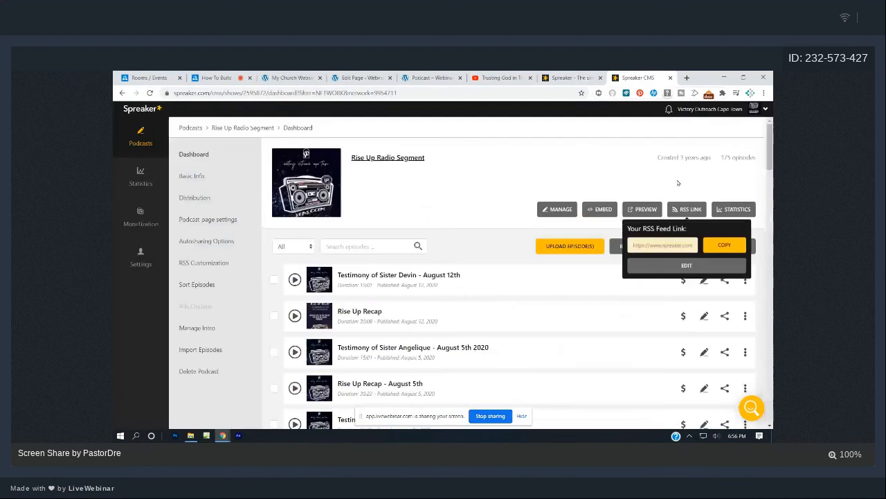
click(150, 92)
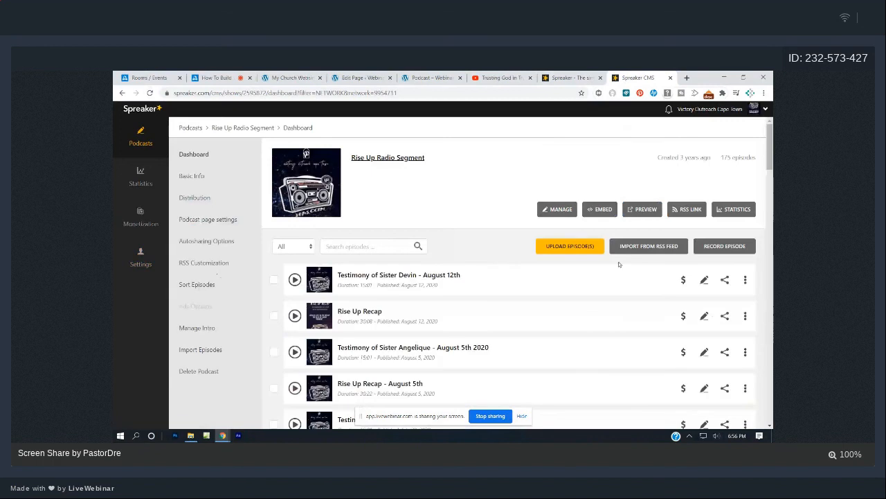
click(725, 281)
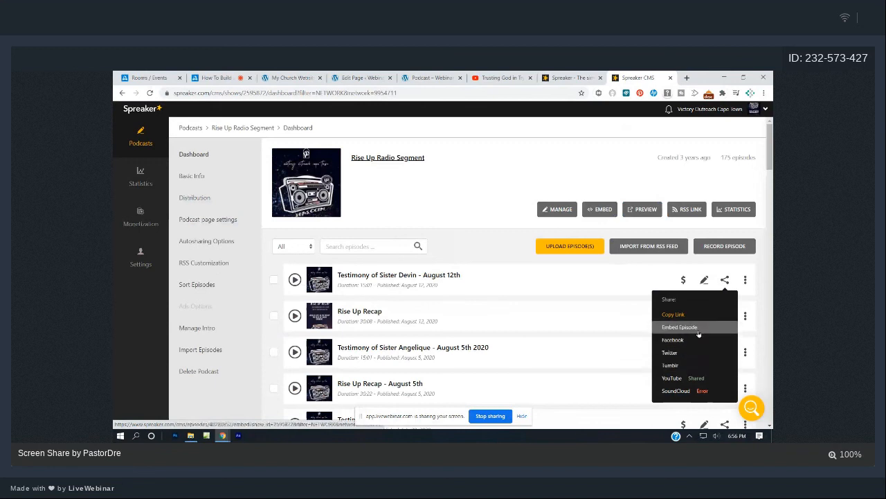
click(603, 210)
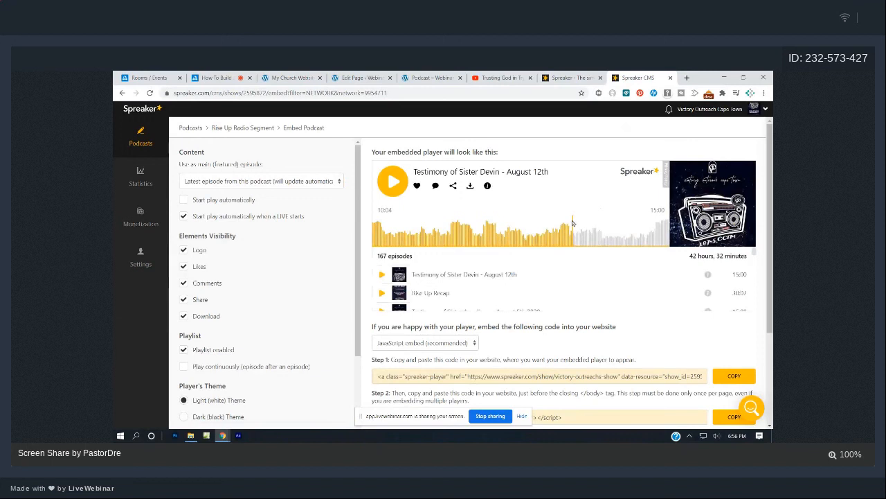
scroll(538, 214, down, 1)
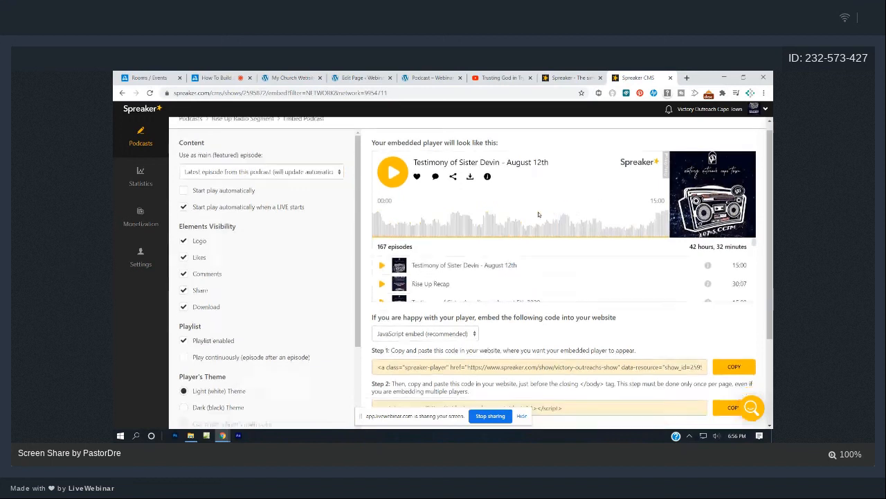
scroll(539, 215, down, 3)
scroll(538, 214, up, 3)
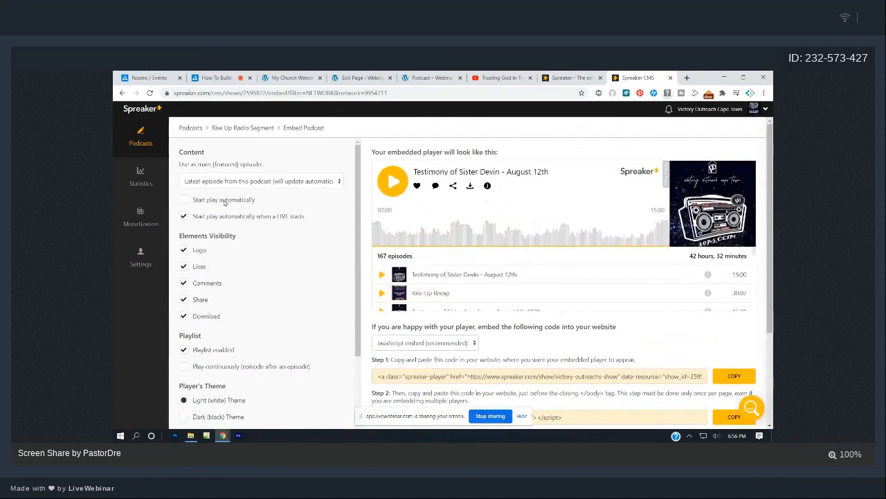
Open the Rise Up Radio Segment dashboard and copy its RSS feed link.
click(148, 153)
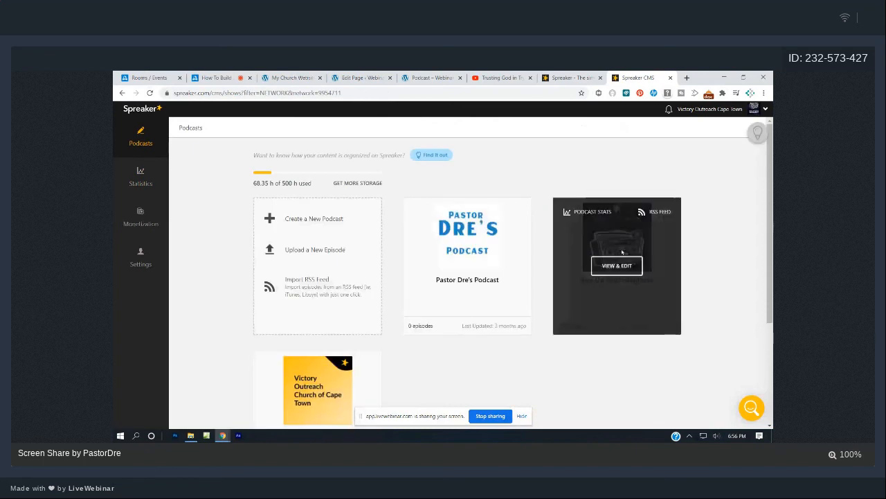
click(614, 262)
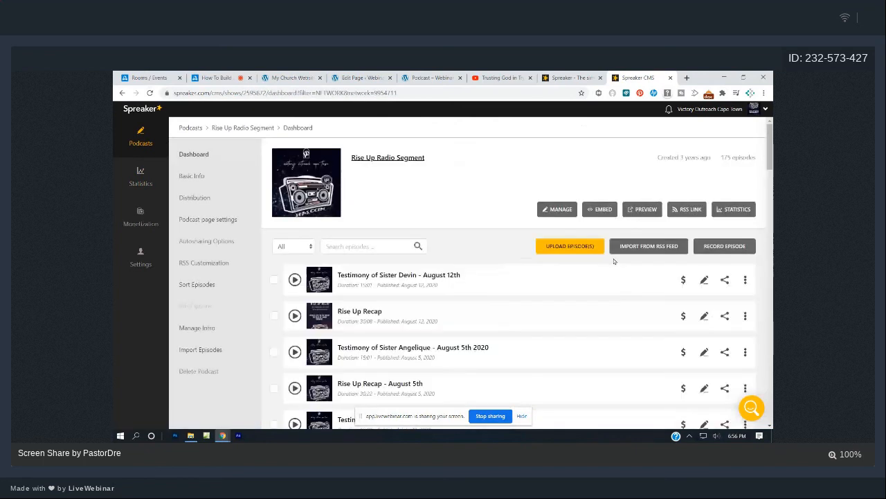
click(725, 280)
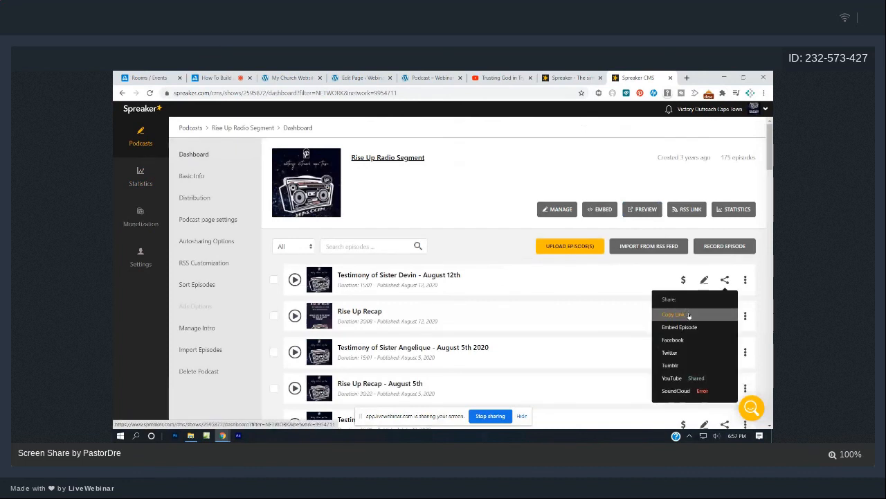
click(691, 211)
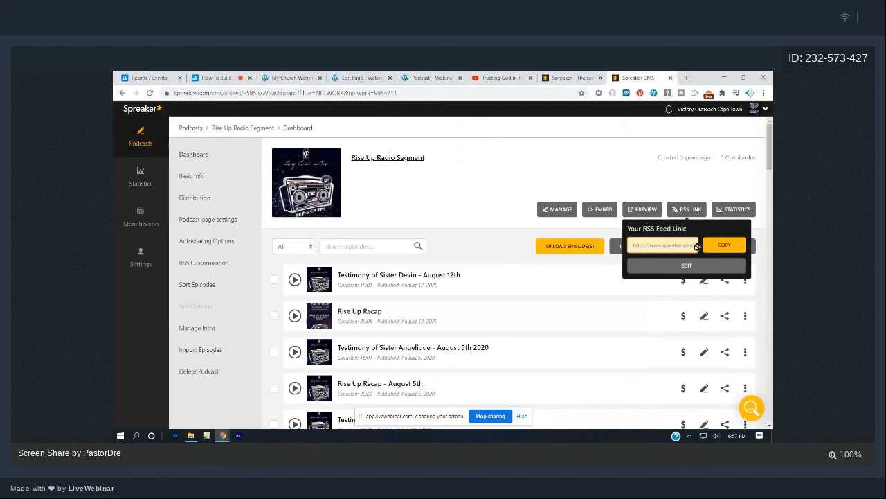
click(691, 245)
click(717, 247)
Insert an RSS block on the Podcast page using the pasted Spreaker feed URL.
click(357, 76)
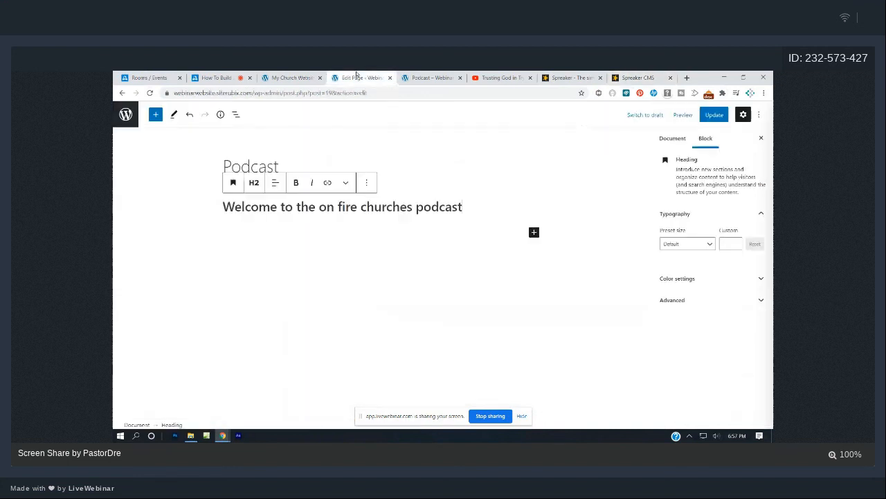
click(342, 251)
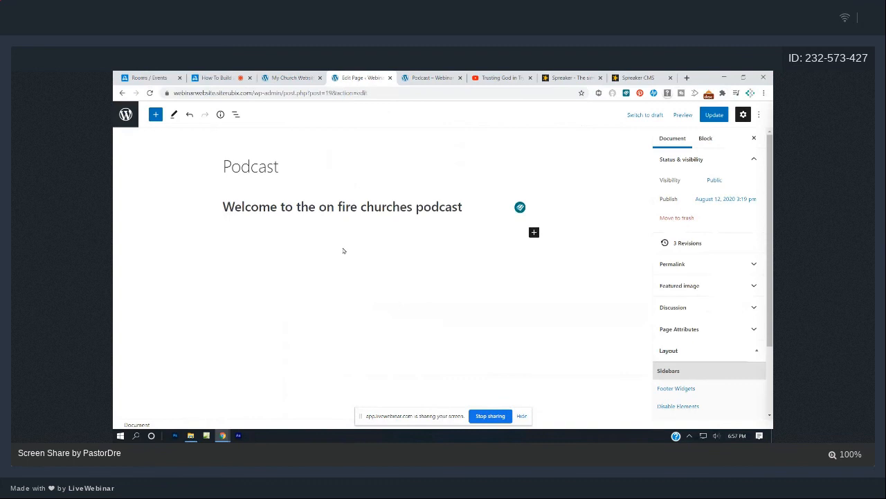
click(155, 115)
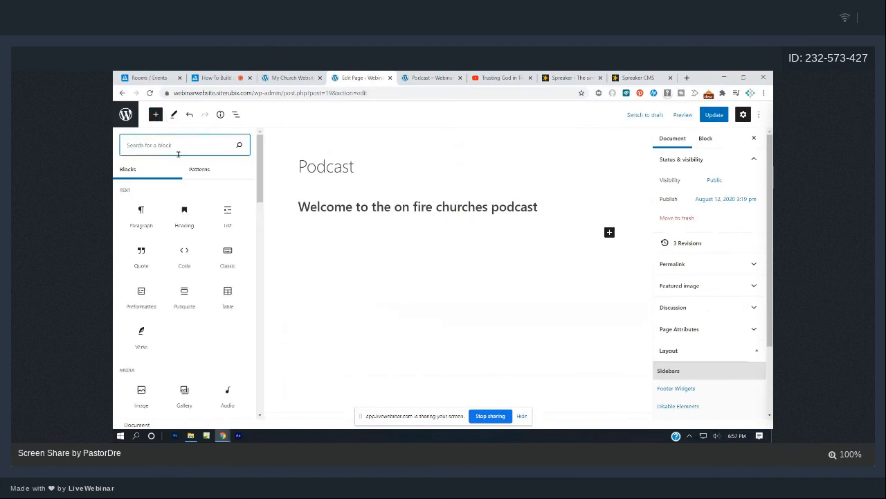
text(rss)
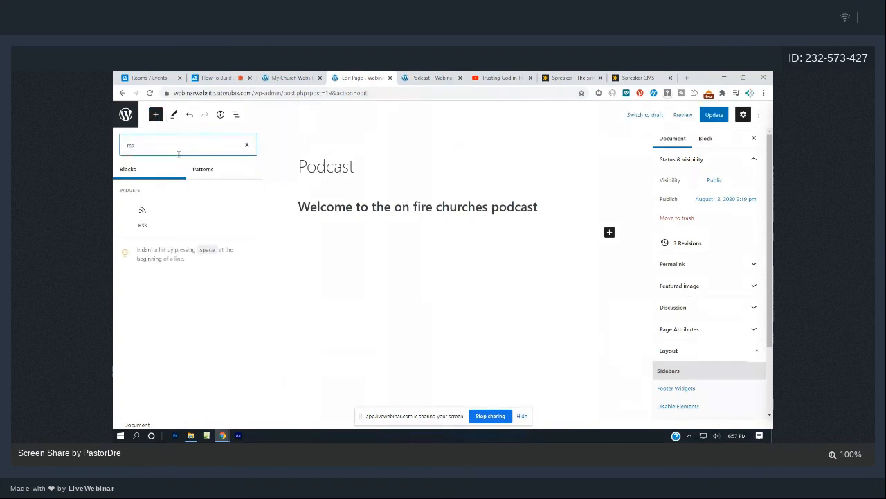
click(143, 214)
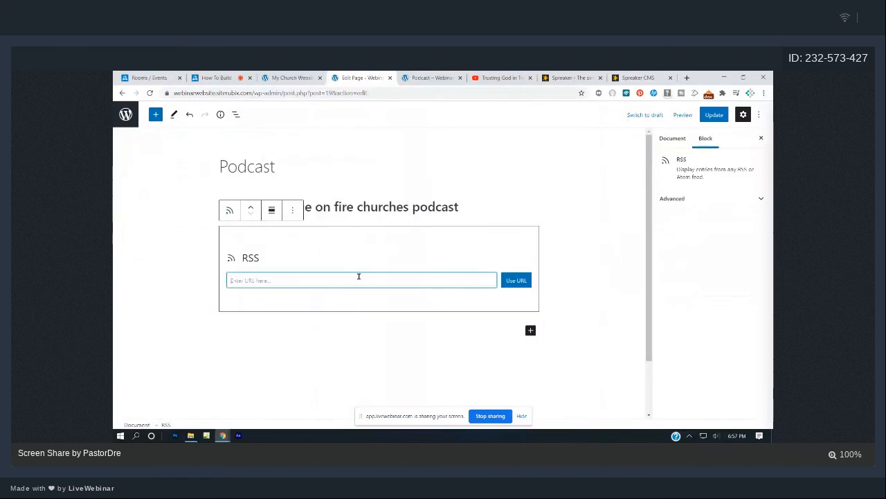
key(ctrl+v)
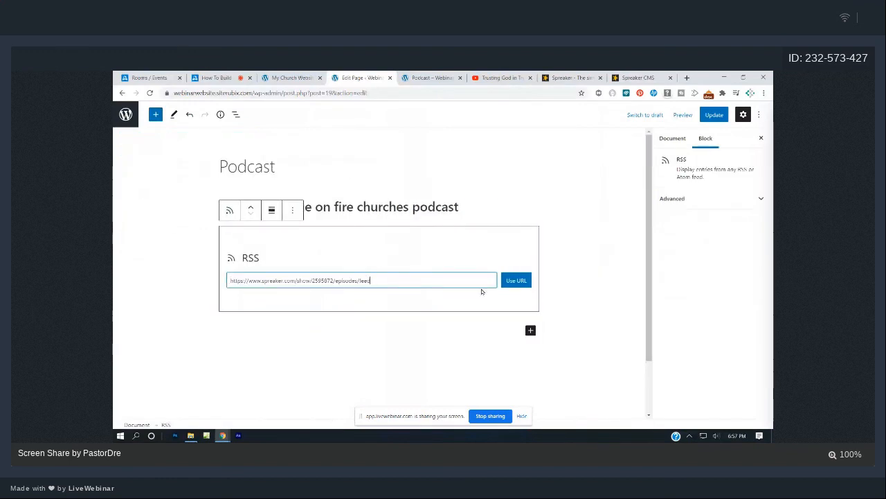
click(521, 282)
click(558, 254)
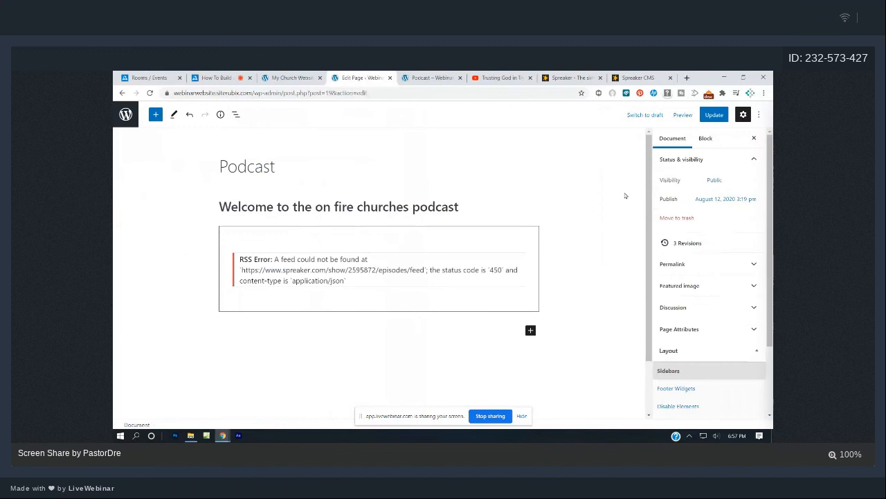
Update the Podcast page, then check the church homepage and the live Podcast page.
click(715, 115)
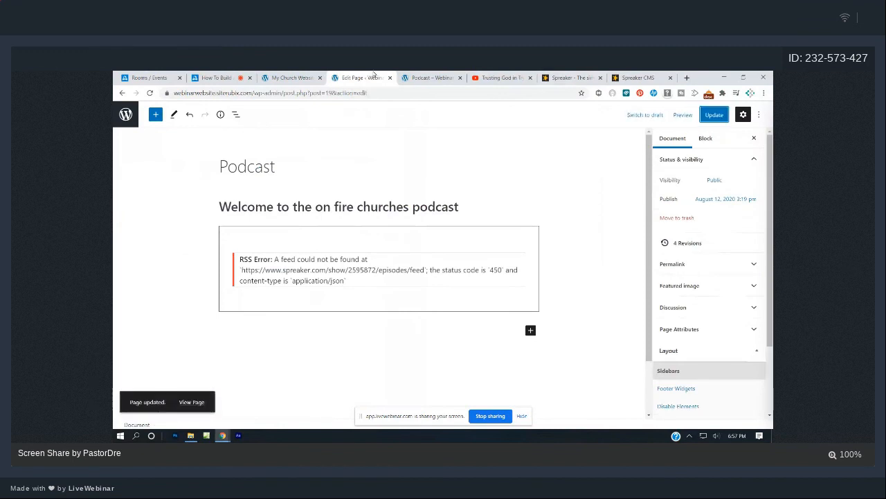
click(305, 75)
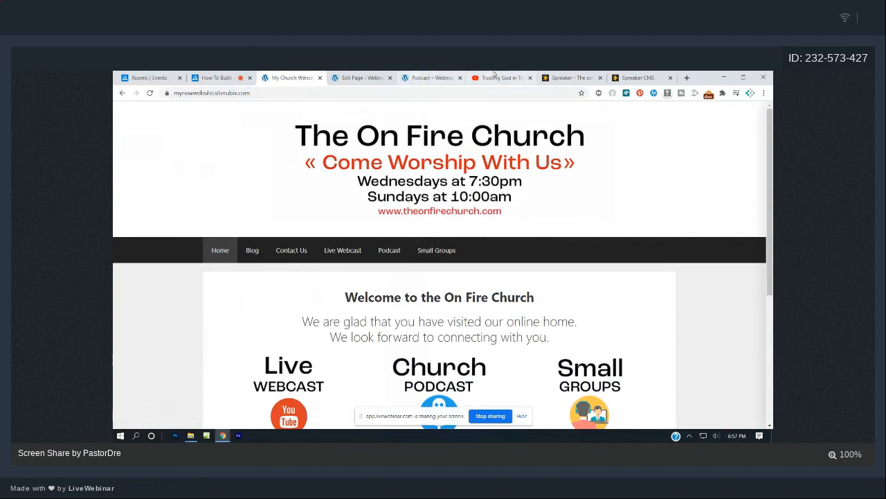
click(440, 77)
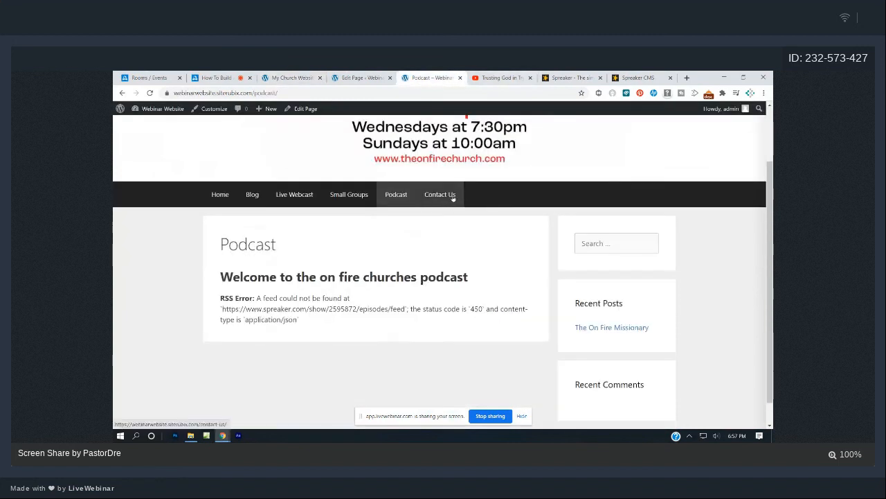
click(686, 76)
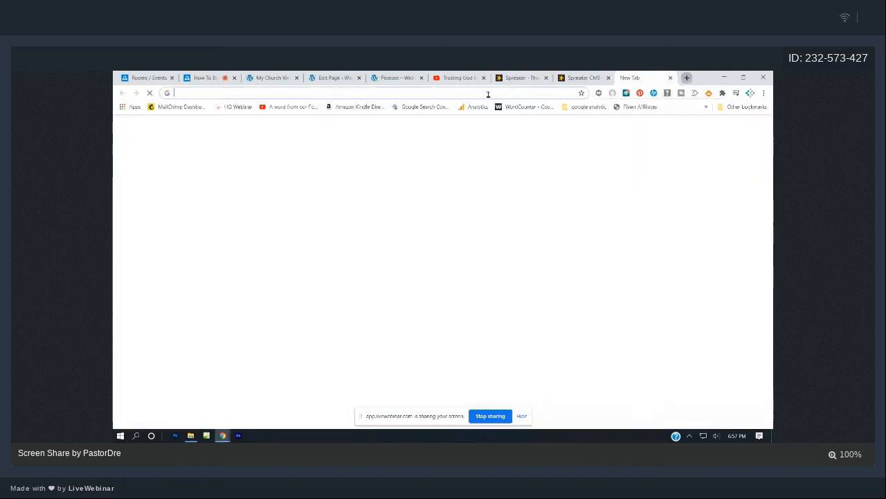
Load jotform.com in the new tab, then go back to the church site and the webinar room.
click(488, 94)
text(jotfor)
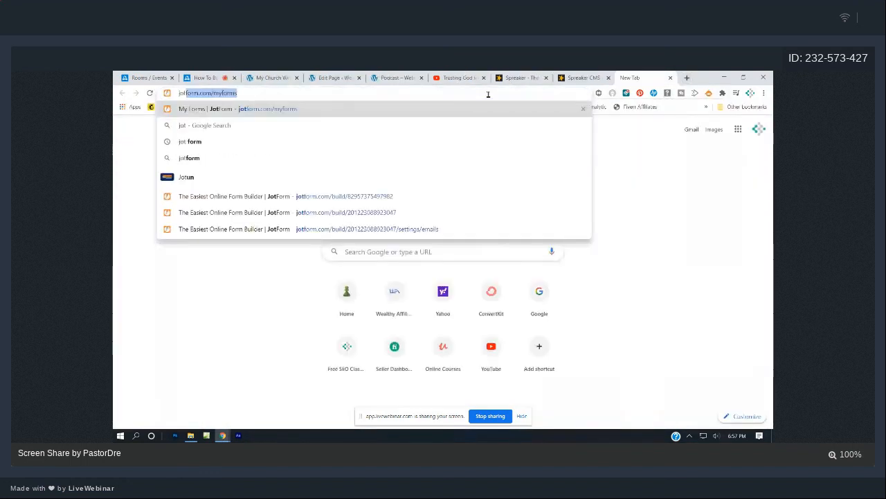
text(m.com/)
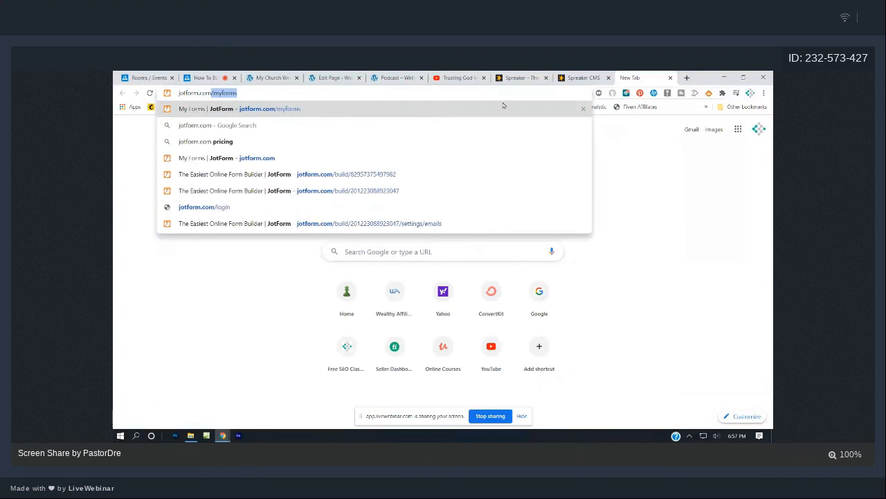
key(Return)
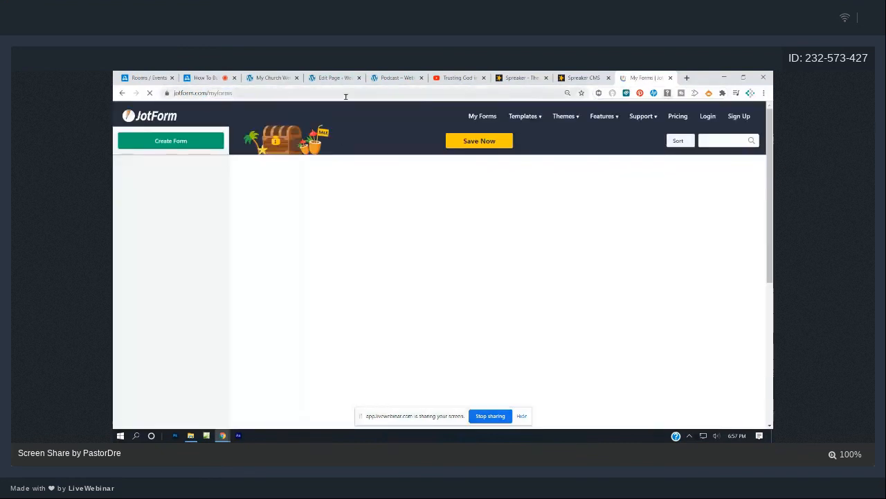
click(273, 78)
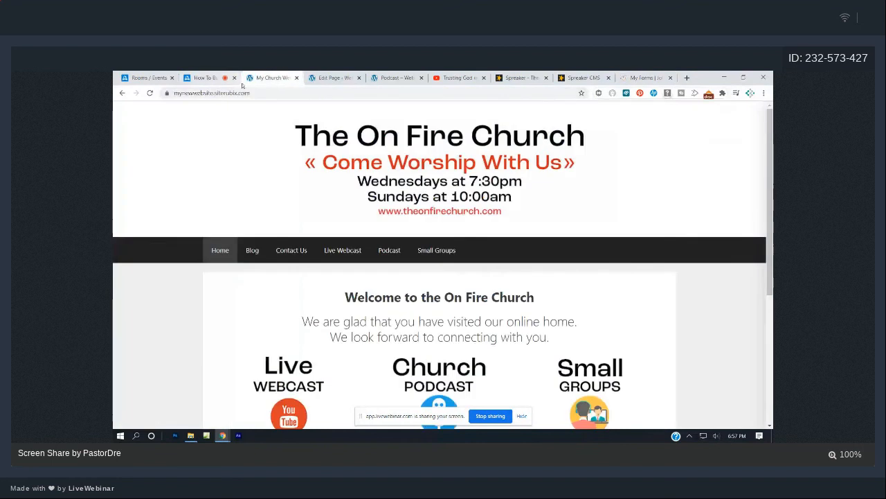
click(238, 79)
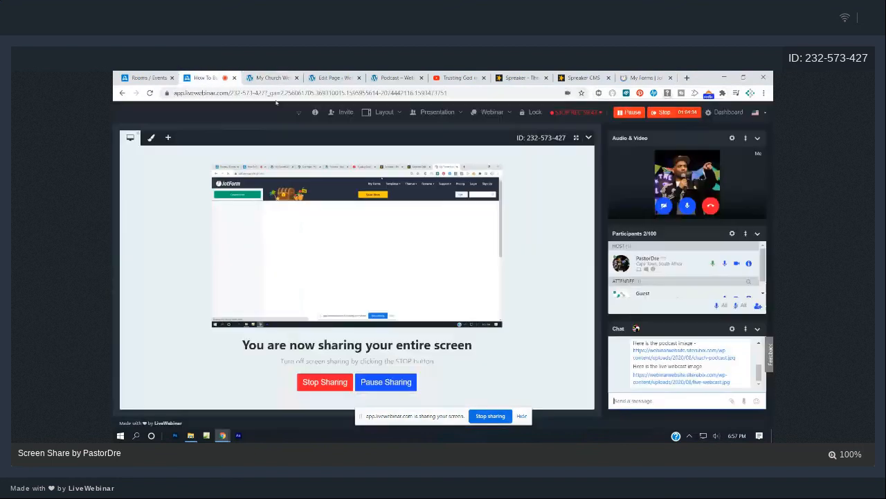
click(631, 400)
text(www.jotfo)
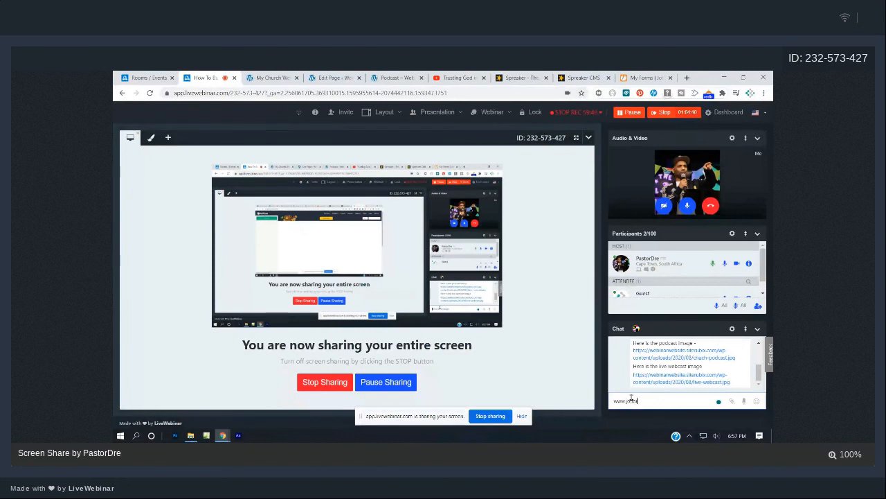
text(rm.com)
key(Return)
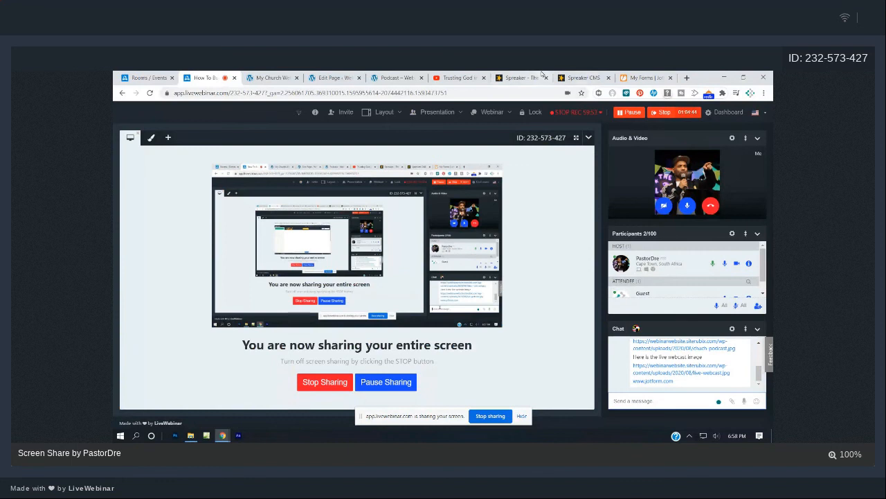
click(641, 77)
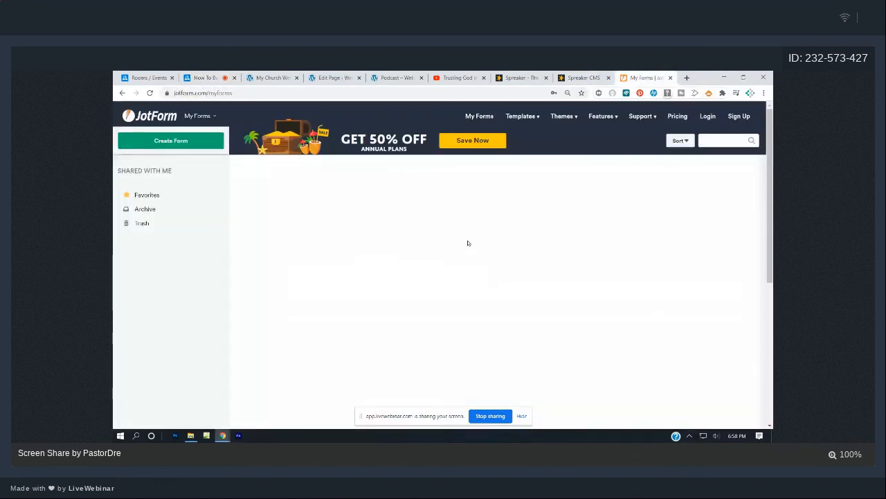
Log in to JotForm from the pricing page with the saved credentials and open My Forms.
click(481, 119)
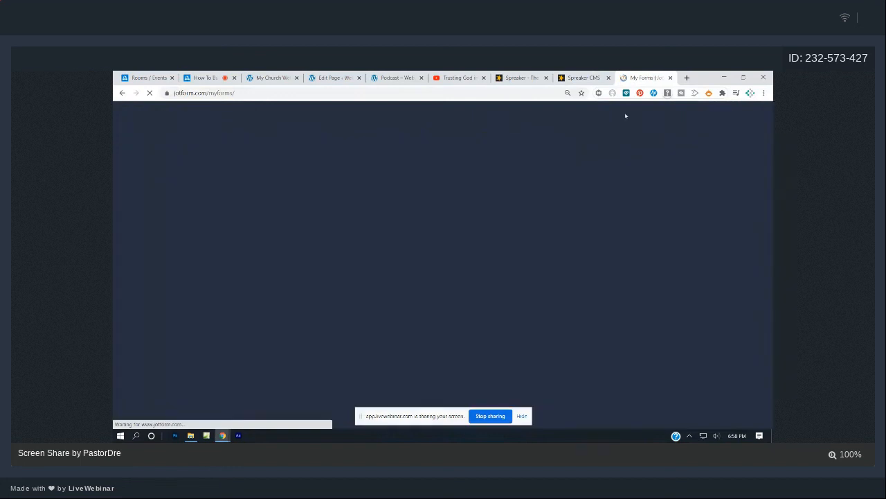
mouse_move(657, 116)
click(685, 116)
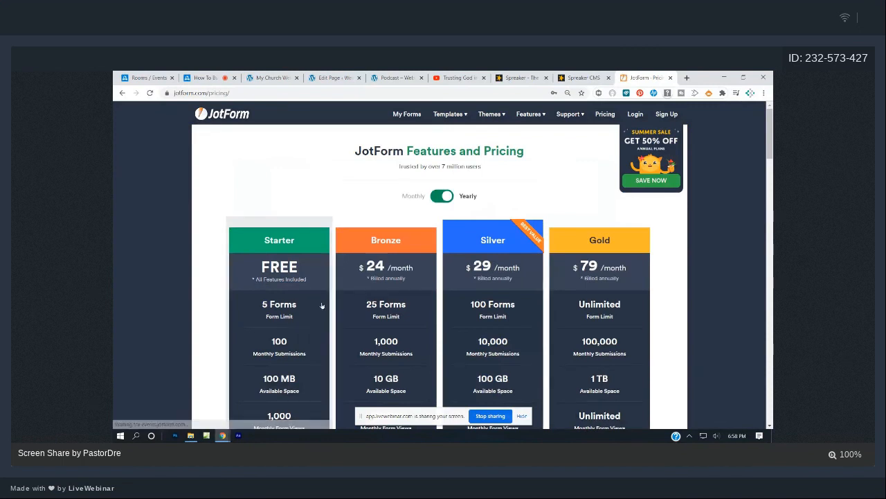
click(638, 115)
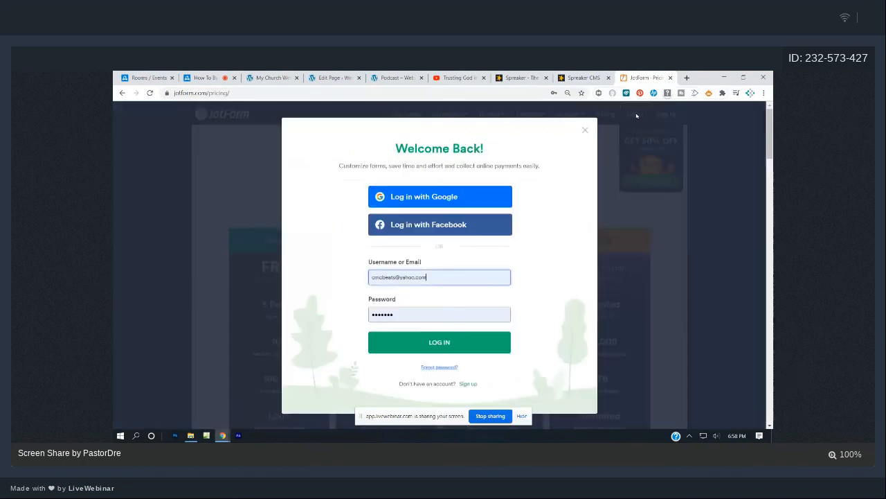
click(444, 343)
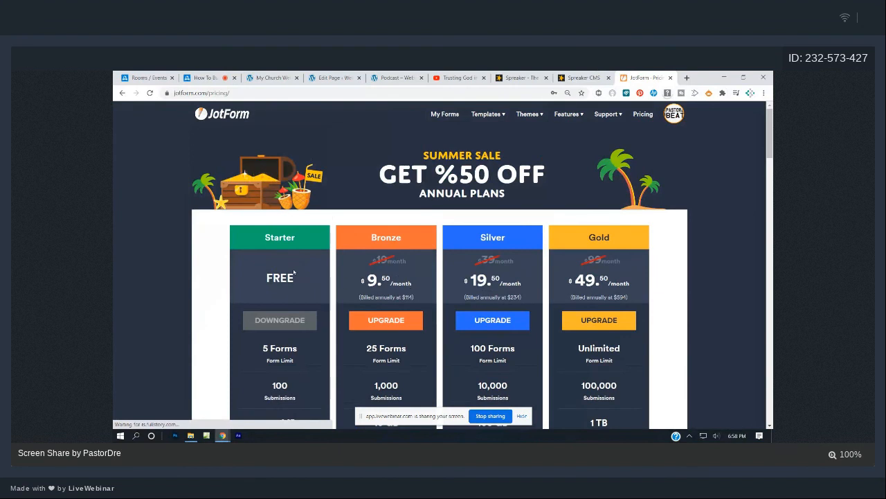
mouse_move(576, 115)
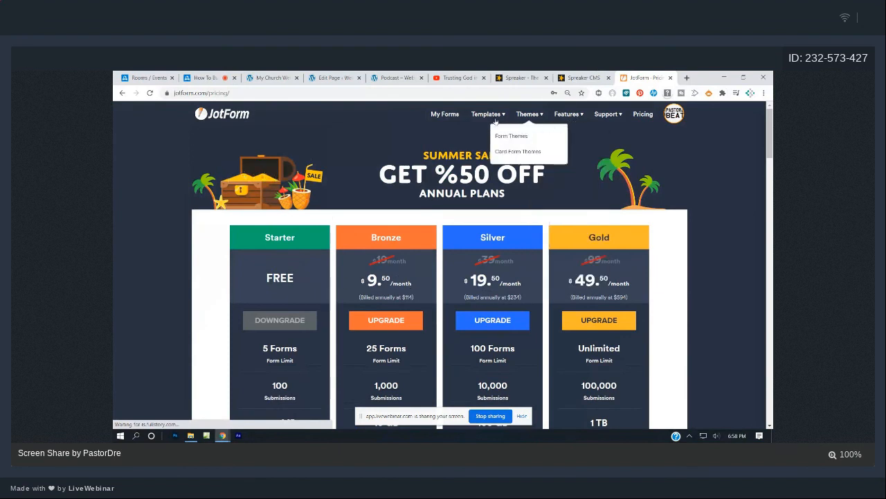
click(444, 114)
mouse_move(481, 125)
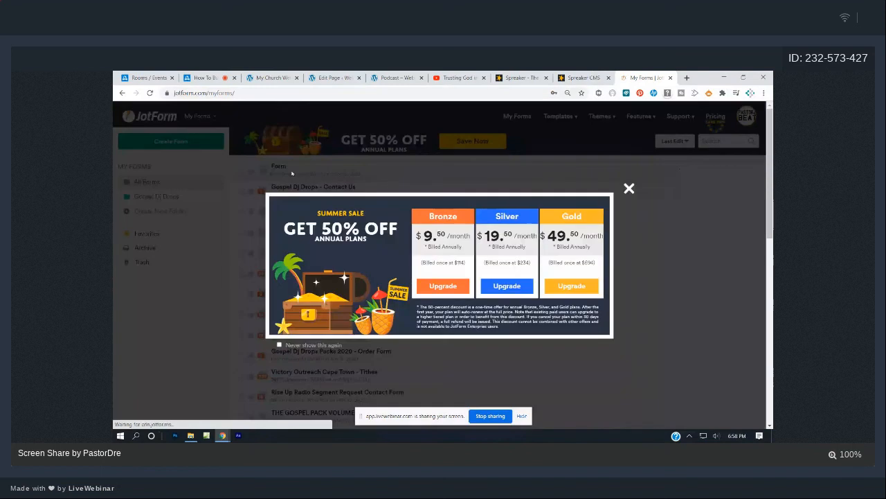
Dismiss the sale offer and copy the Contact Us form's embed code from Publish > Embed.
click(629, 188)
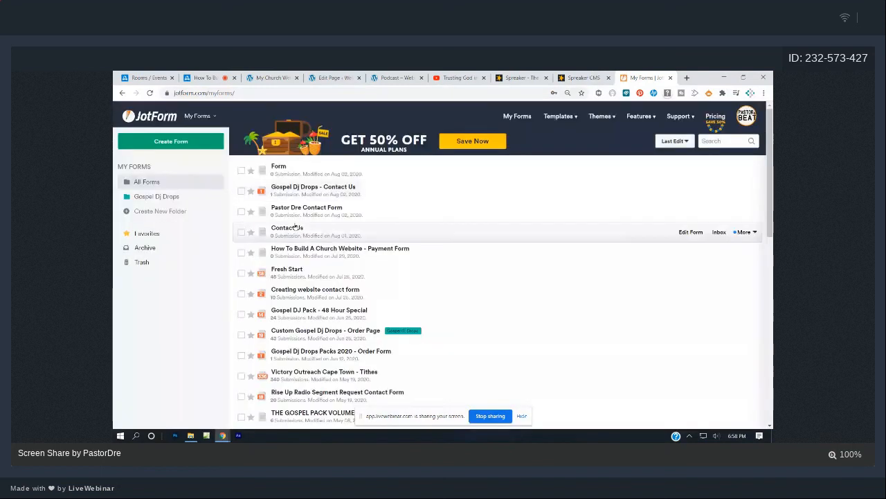
click(295, 227)
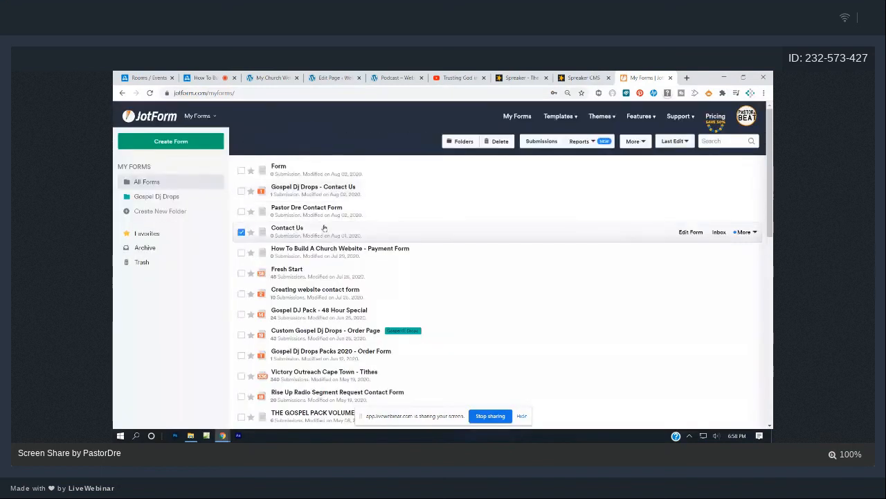
click(691, 232)
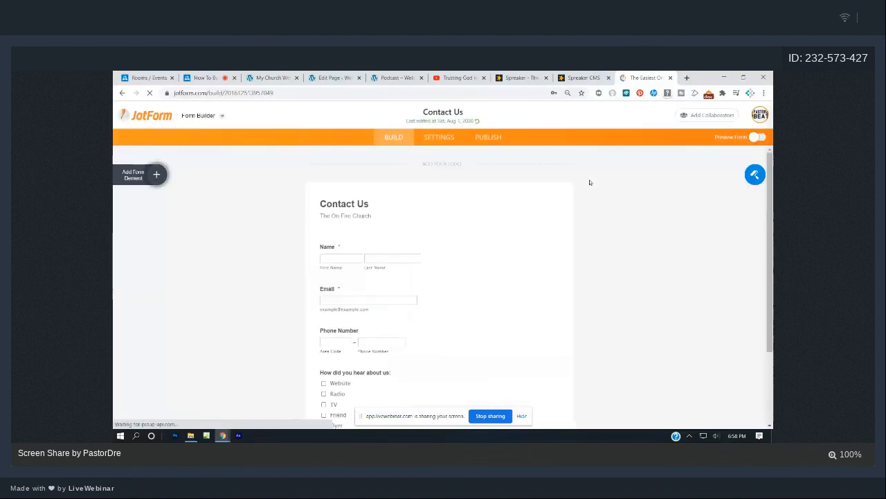
scroll(401, 317, down, 3)
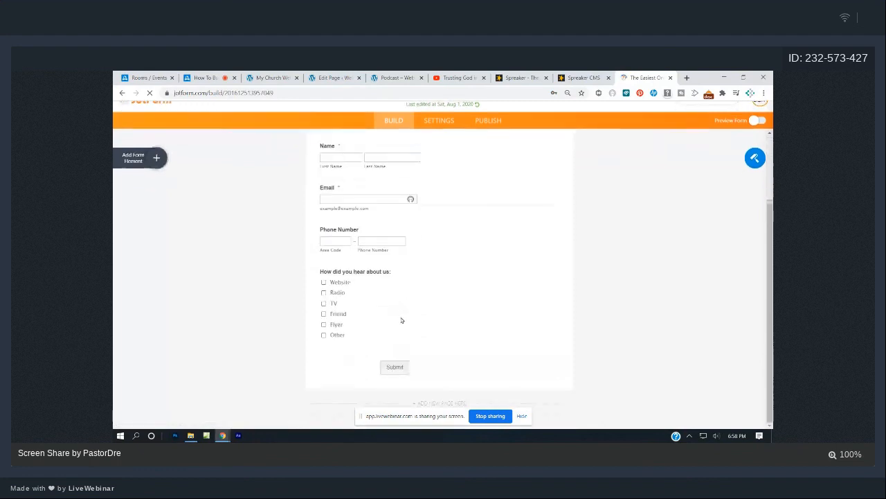
scroll(400, 317, up, 3)
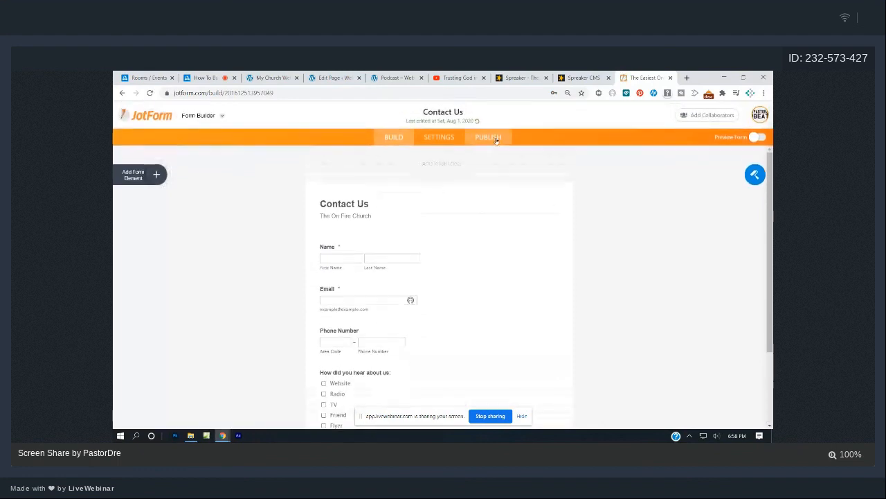
click(494, 139)
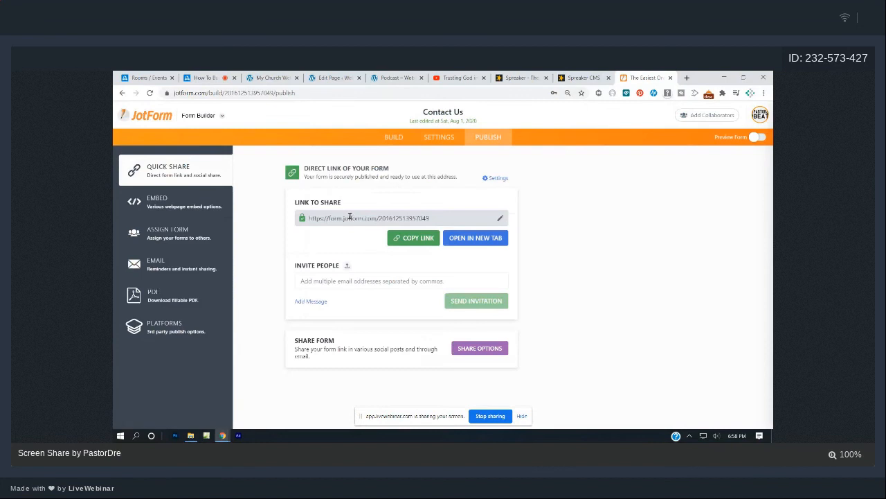
click(161, 201)
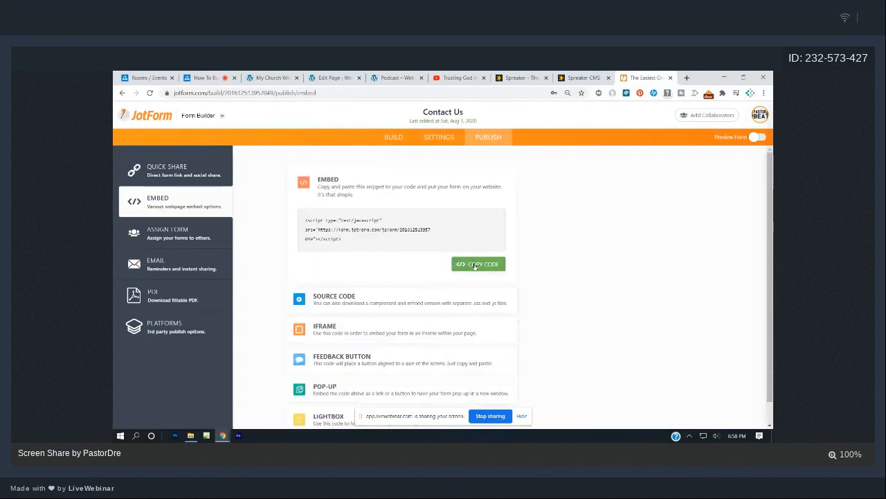
click(475, 264)
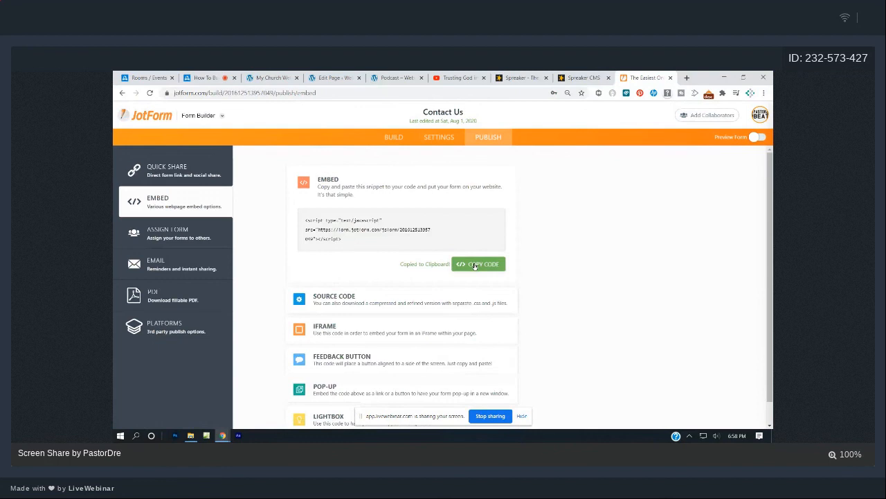
click(332, 78)
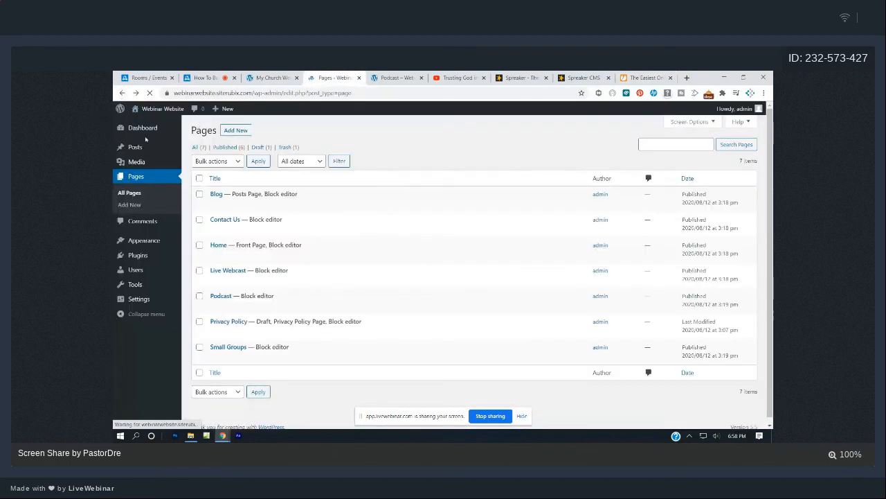
Open the Contact Us page in the block editor and insert a Custom HTML block found by searching 'emb'.
click(141, 128)
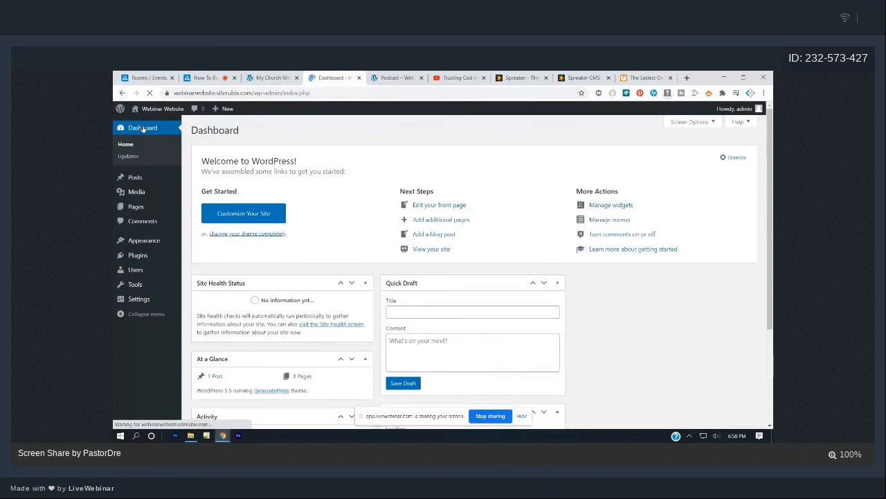
click(135, 207)
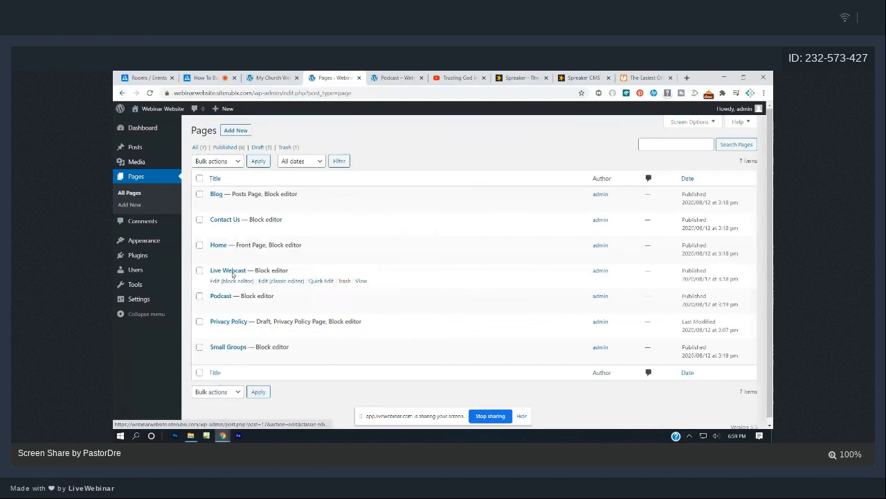
click(220, 230)
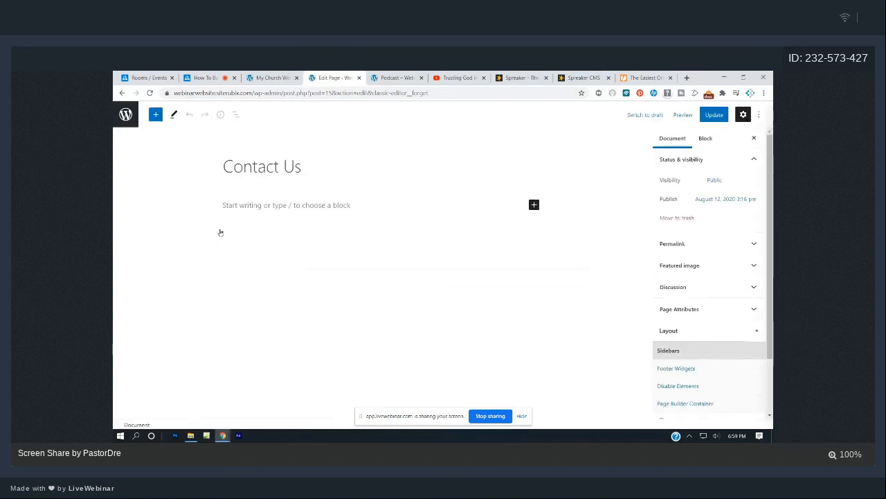
click(155, 115)
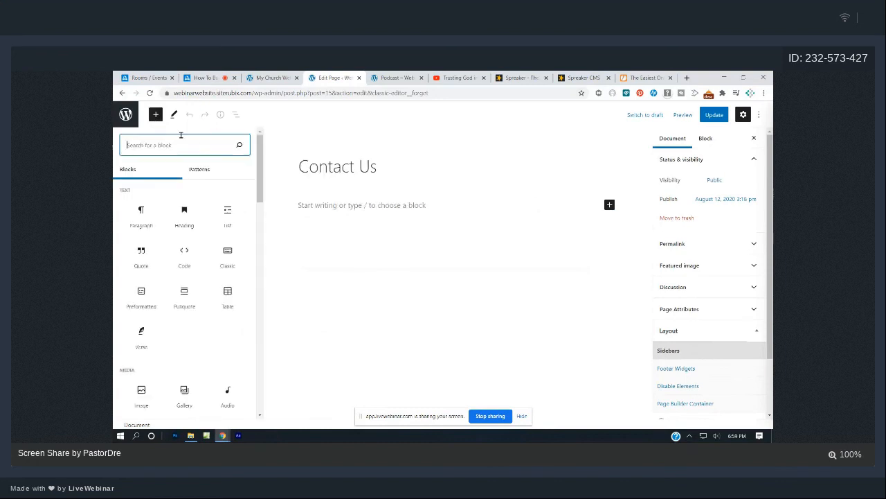
text(embed)
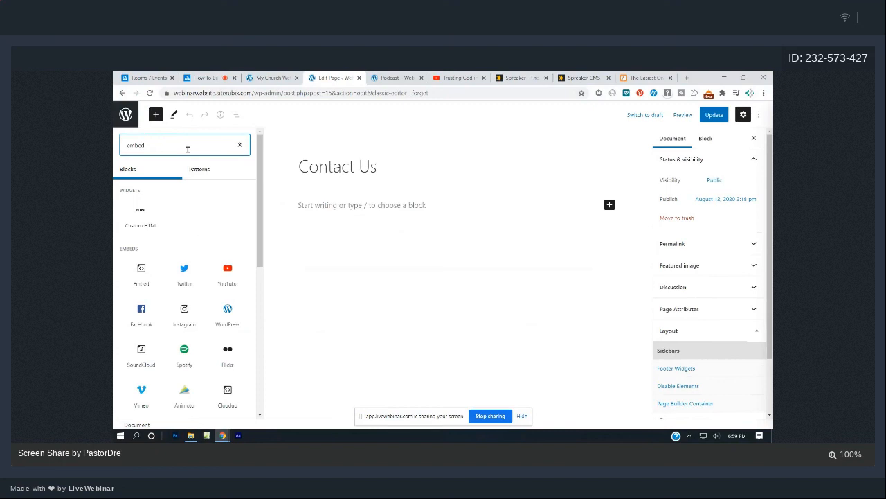
mouse_move(144, 212)
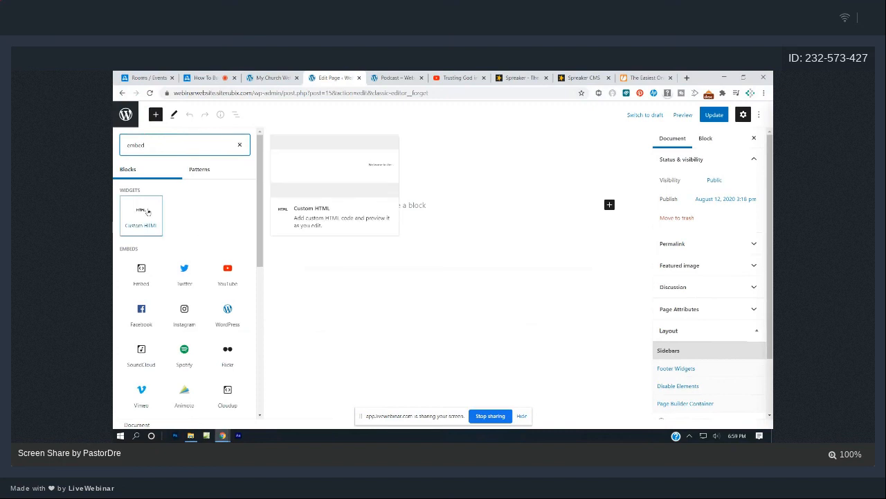
click(144, 212)
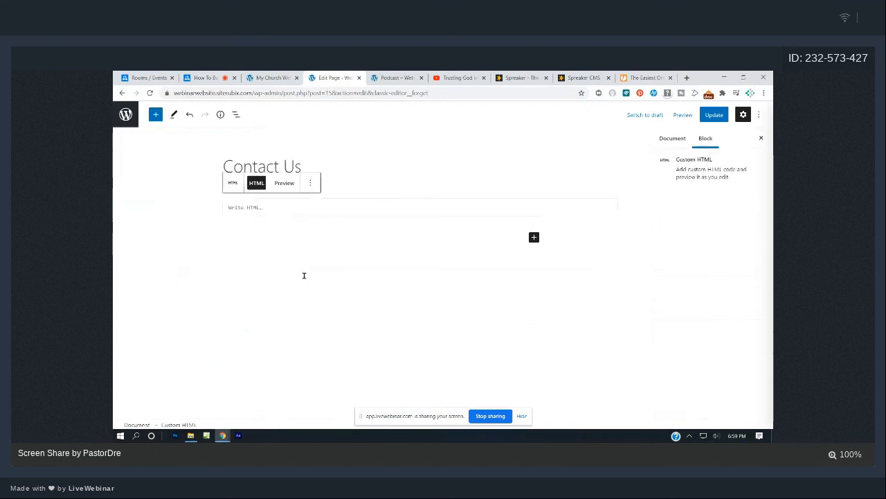
click(646, 77)
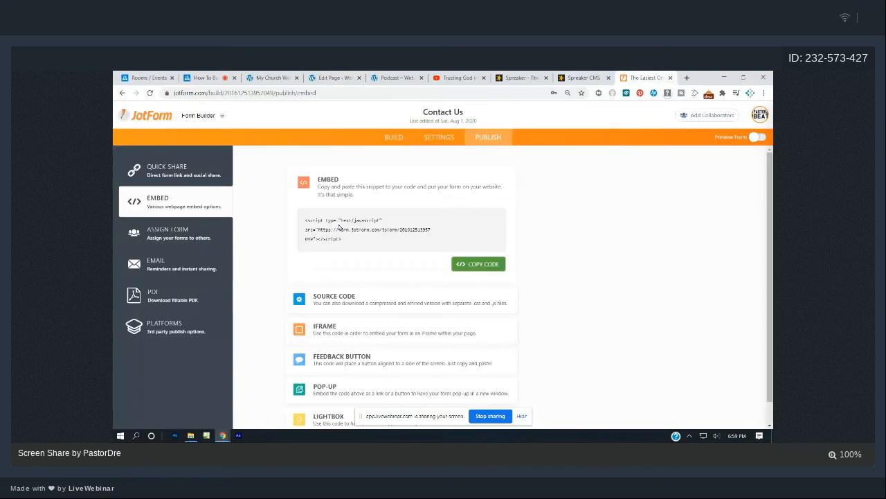
In the Contact Us form builder, add and then delete Email and Full Name fields.
click(393, 138)
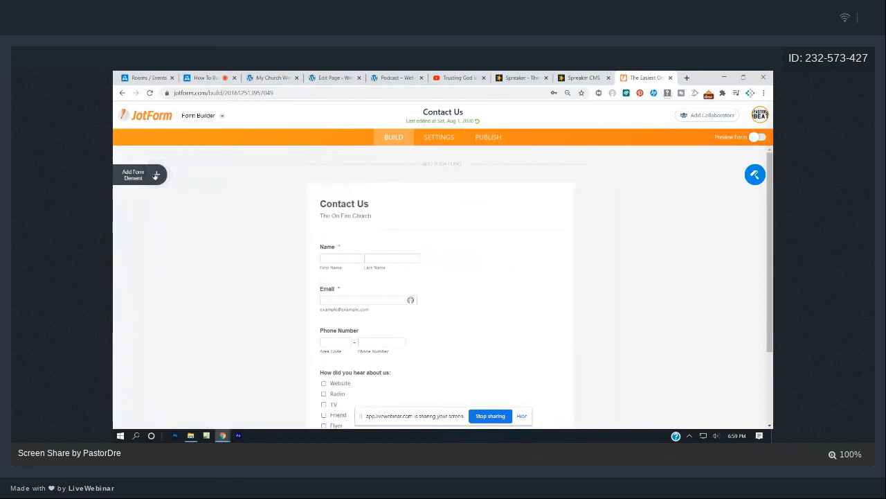
click(155, 175)
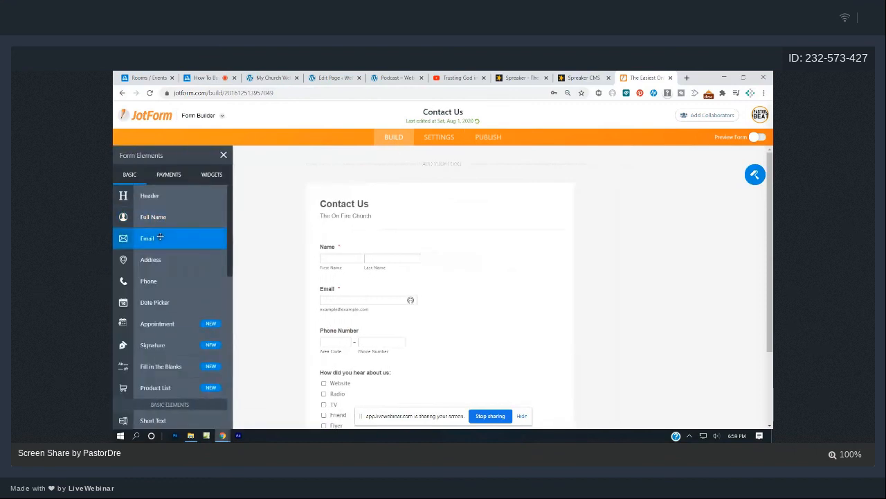
drag(160, 237, 351, 257)
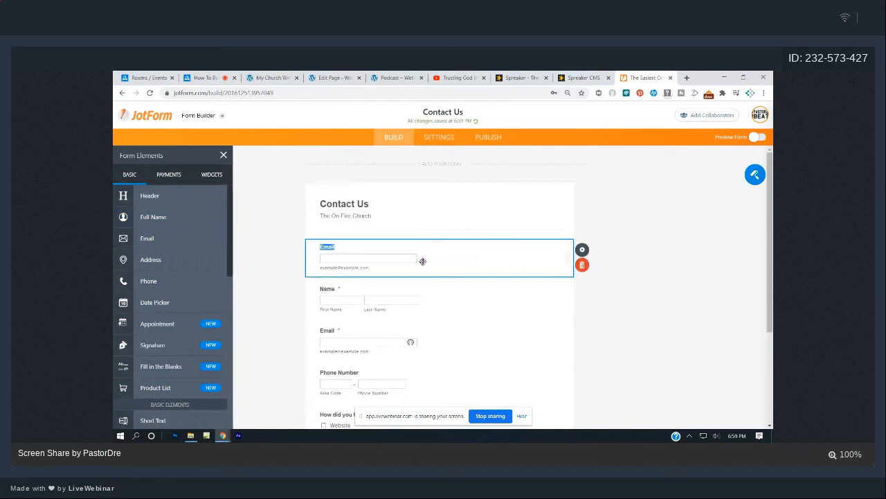
click(581, 265)
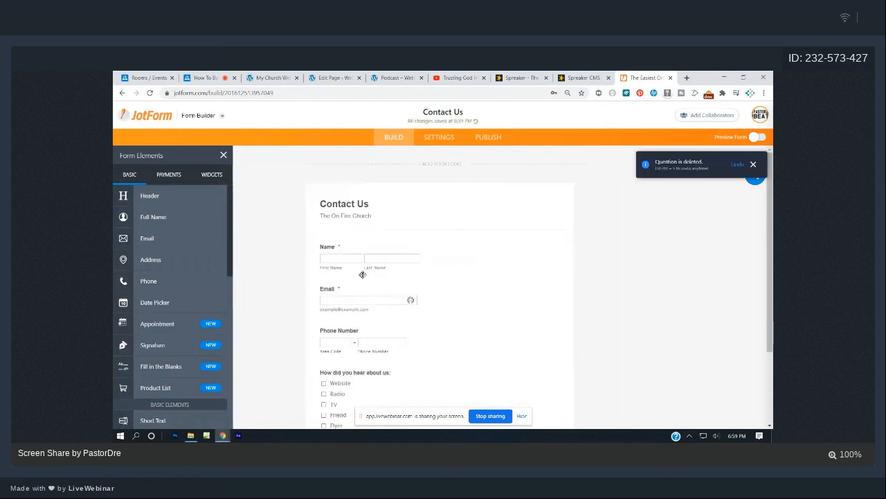
drag(158, 217, 398, 249)
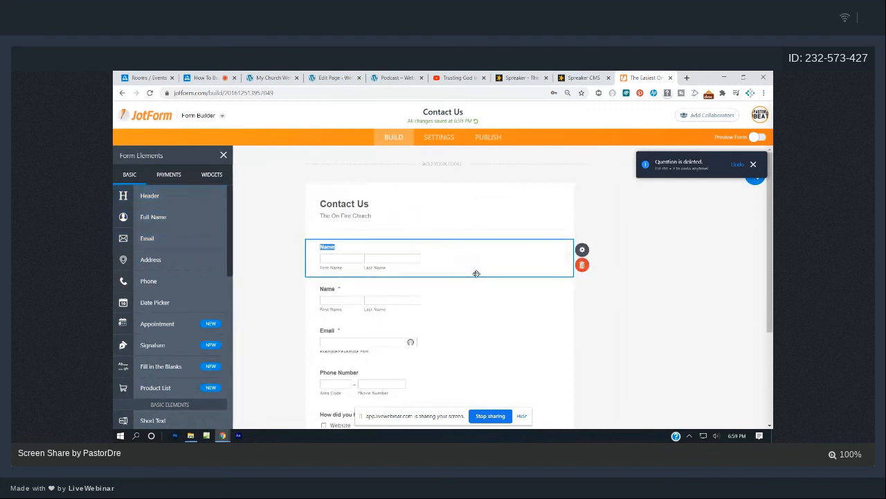
click(582, 264)
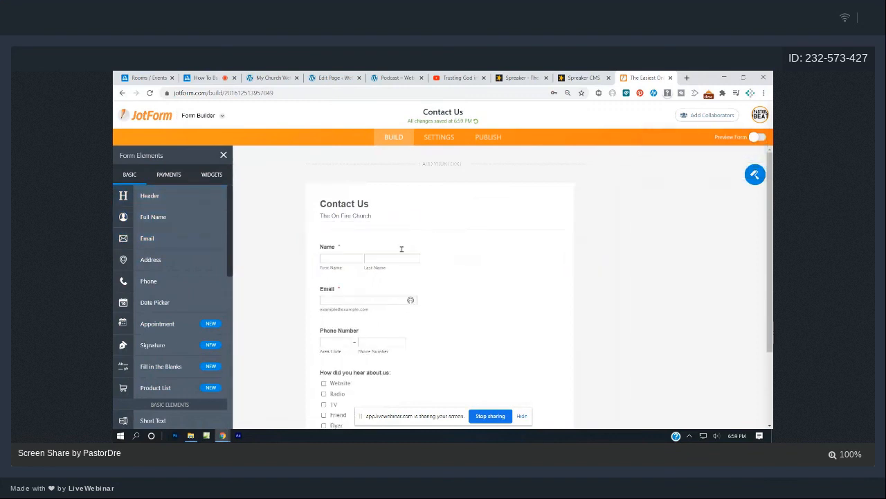
scroll(401, 248, down, 2)
scroll(382, 270, up, 1)
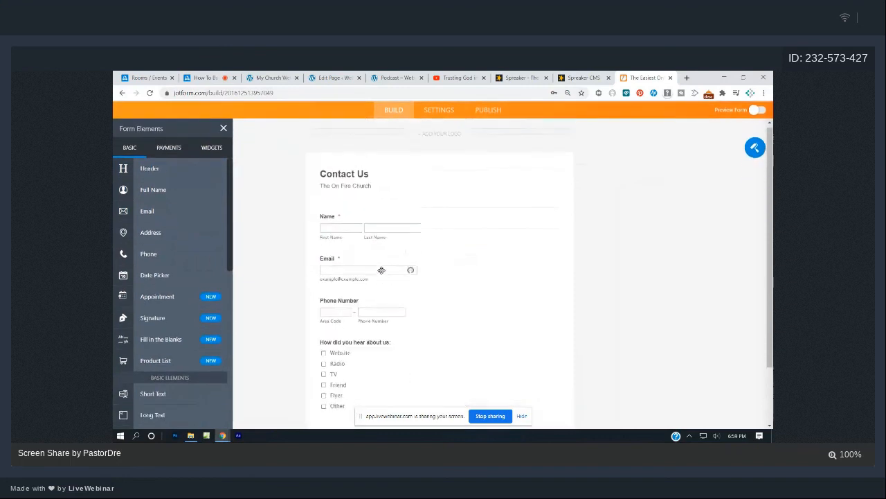
scroll(381, 270, up, 1)
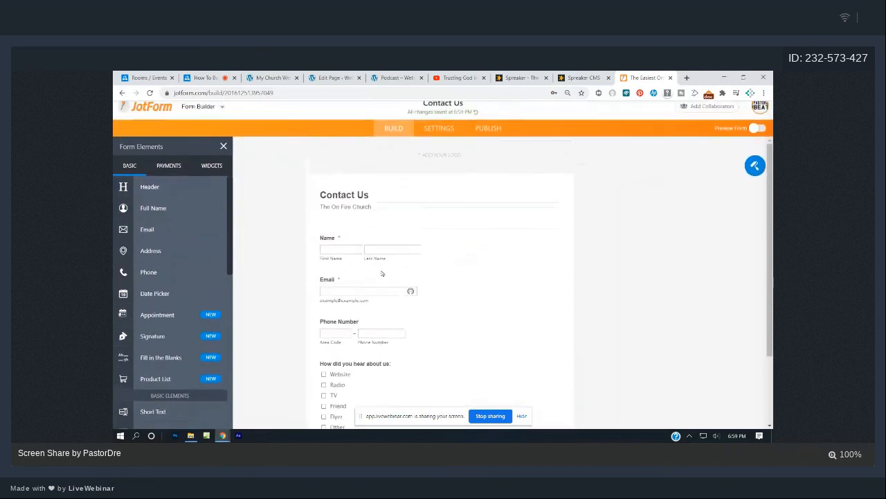
Copy the form's embed script from Publish > Embed and return to the WordPress editor.
click(503, 137)
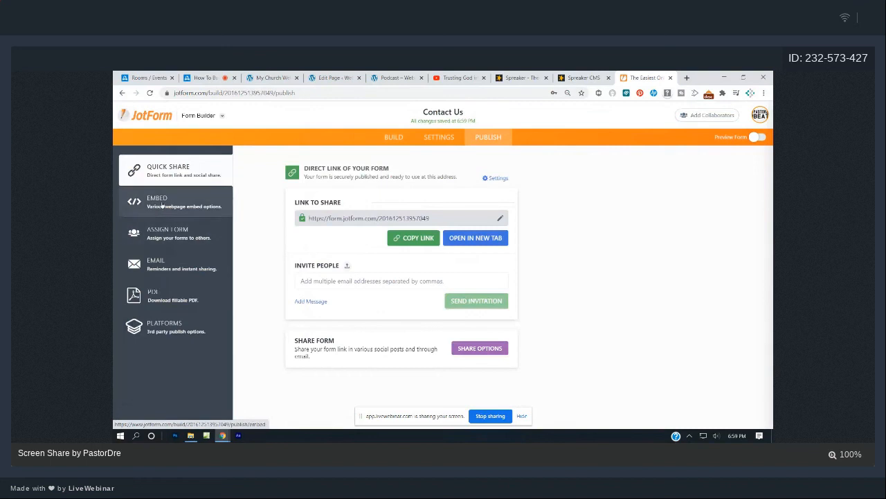
click(162, 205)
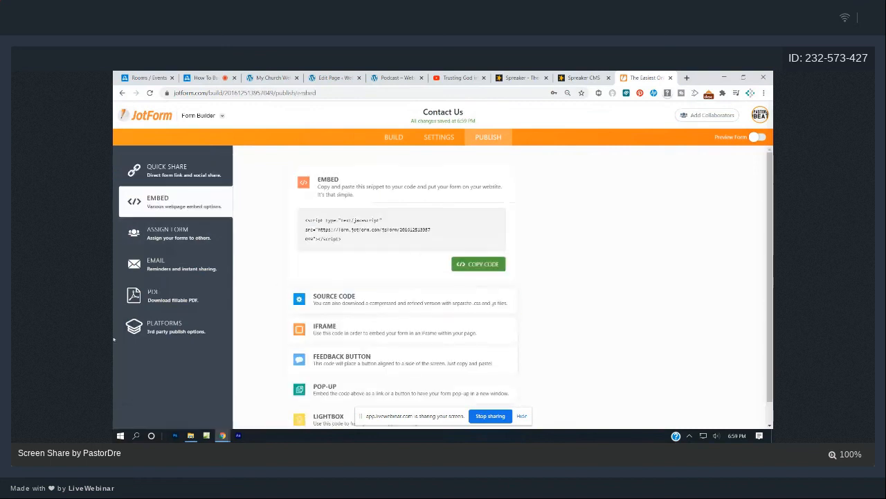
click(493, 264)
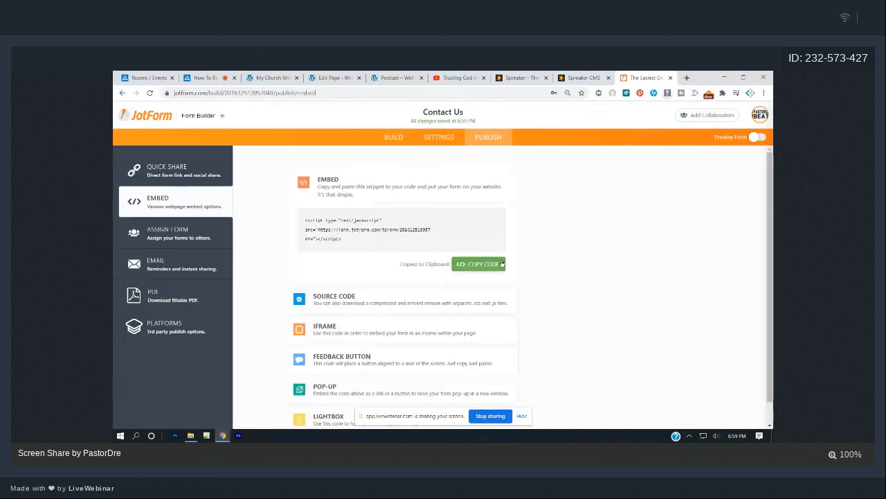
click(335, 78)
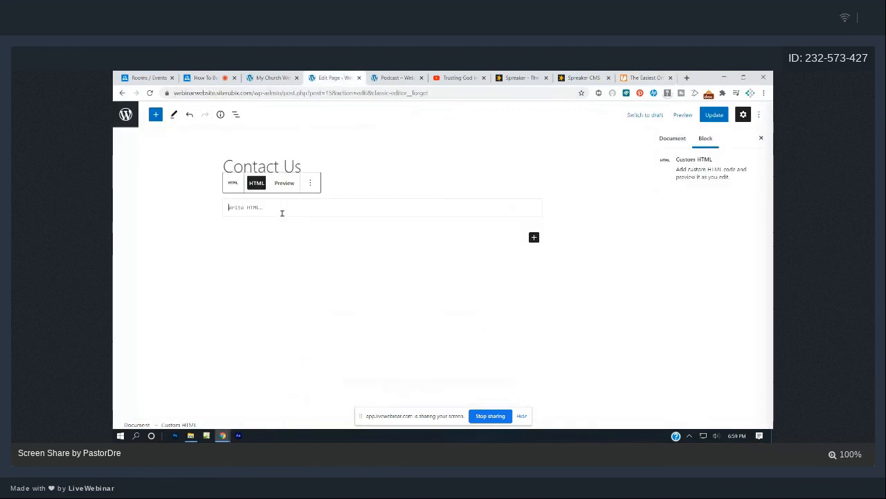
Add a Custom HTML block on Contact Us and paste the JotForm embed script into it.
click(155, 115)
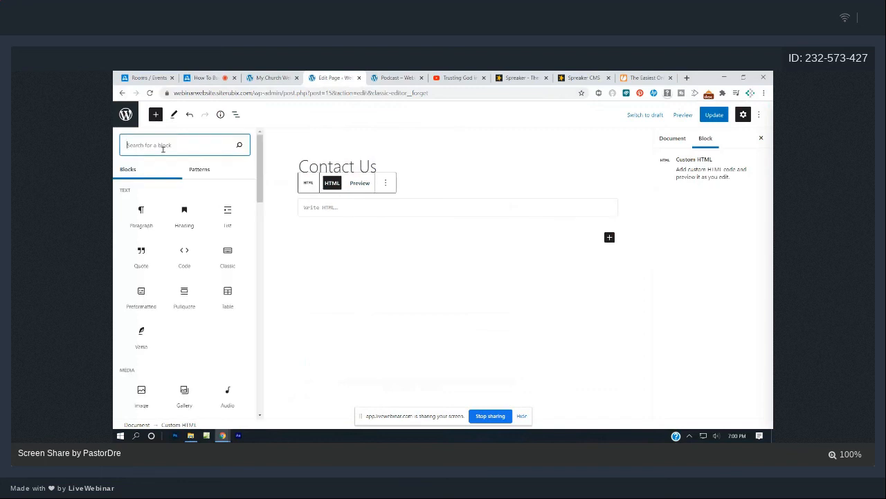
text(embe)
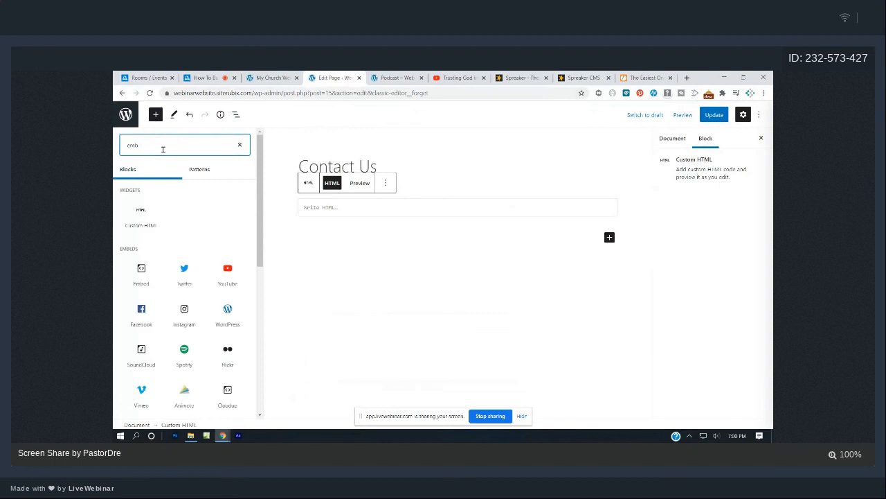
click(141, 214)
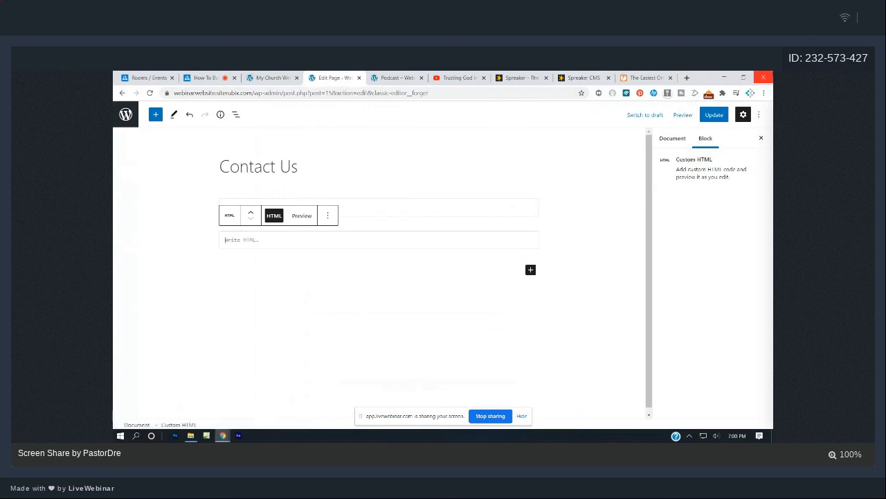
key(ctrl+v)
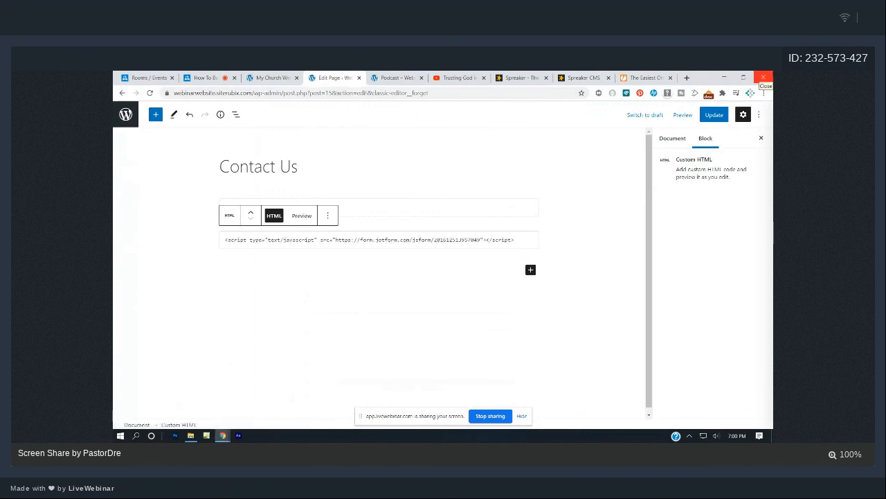
key(Return)
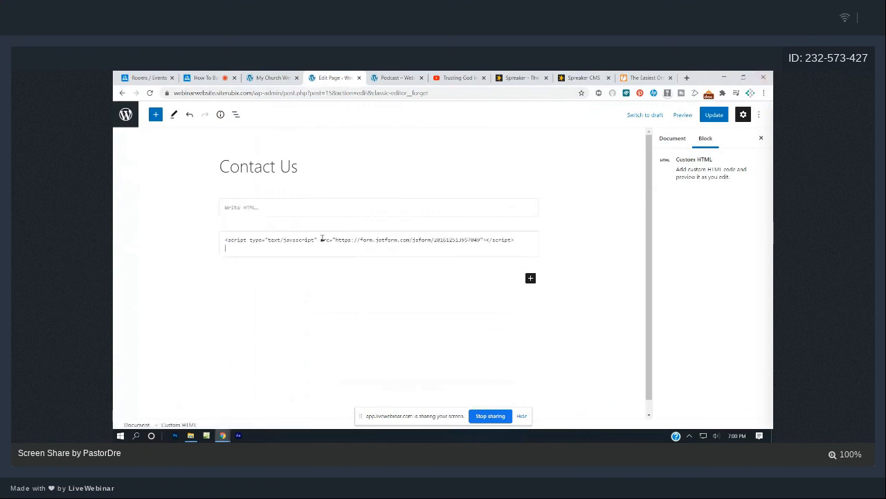
Remove the empty HTML block, update the Contact Us page, and view the live Podcast page.
click(331, 282)
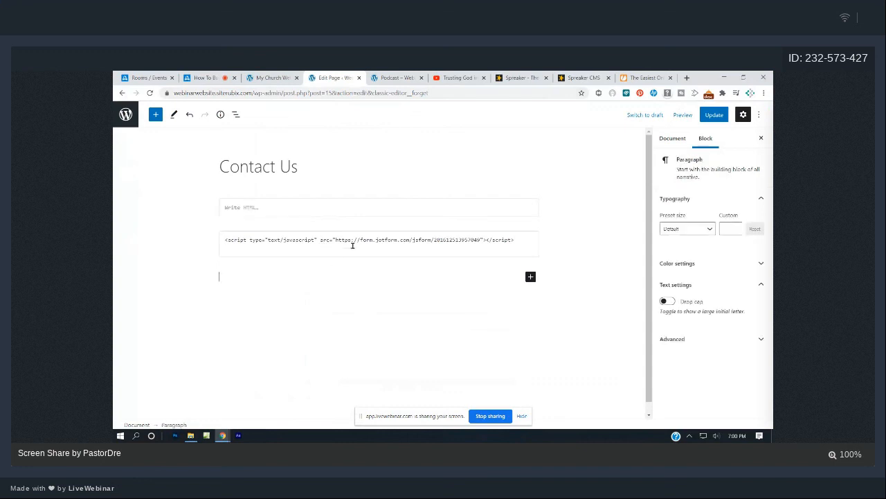
click(353, 212)
click(327, 183)
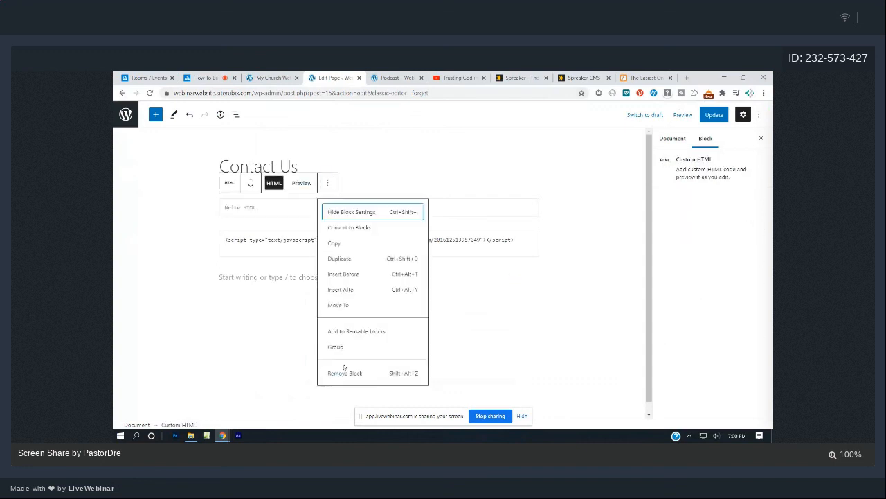
click(344, 372)
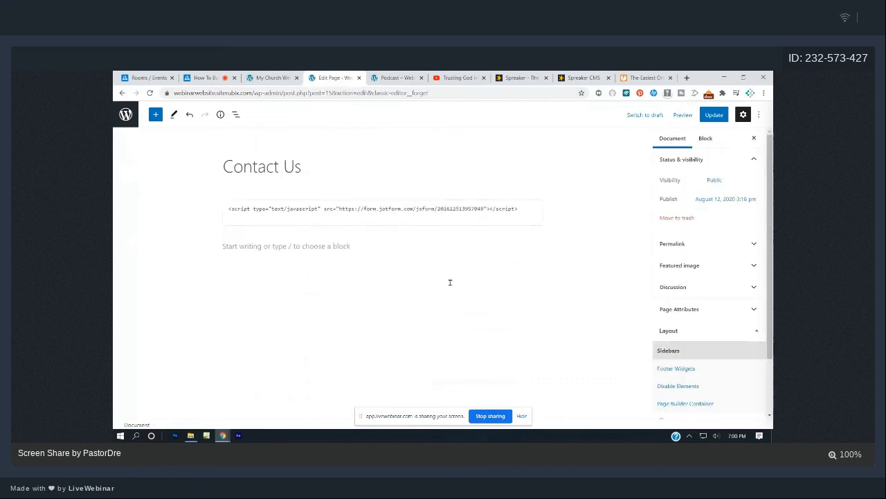
click(710, 116)
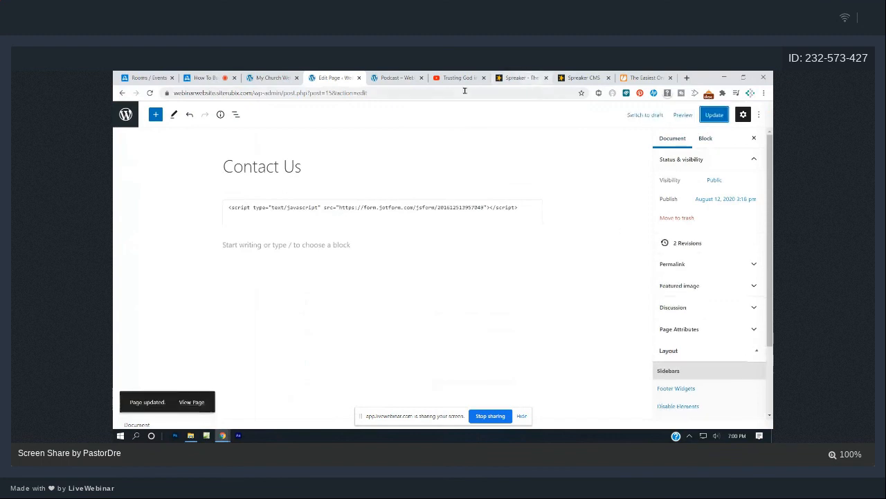
click(398, 77)
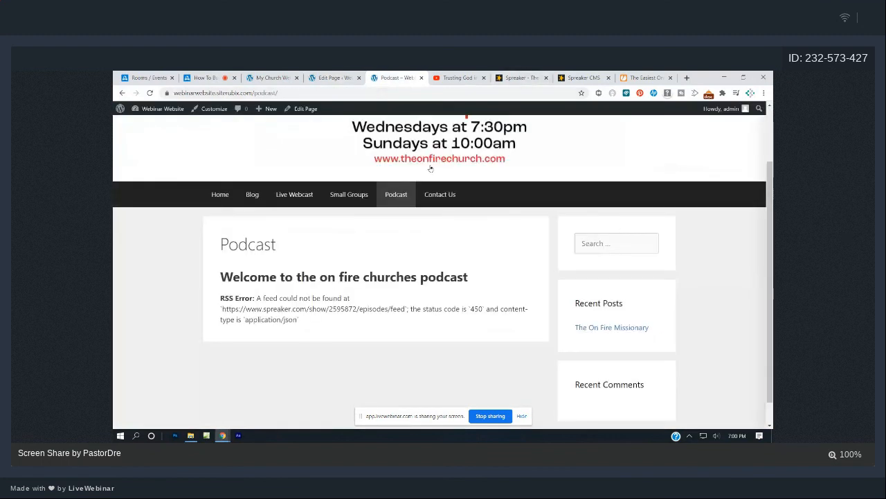
click(443, 195)
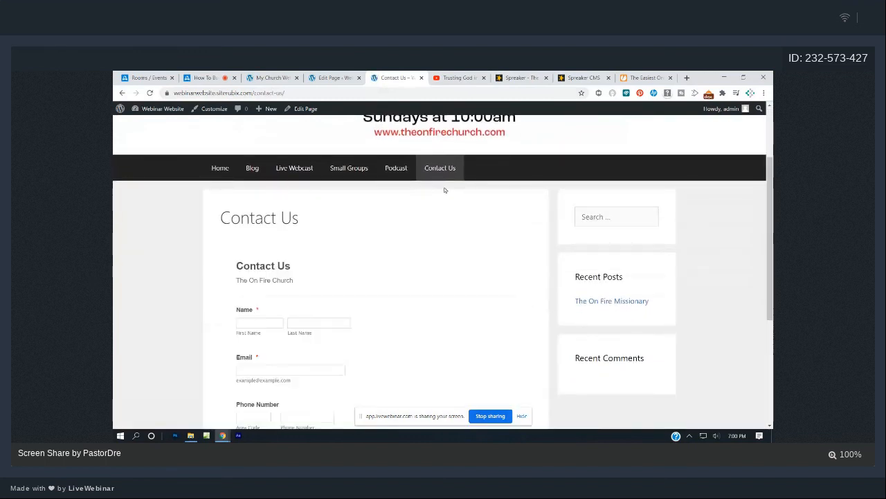
scroll(445, 190, down, 6)
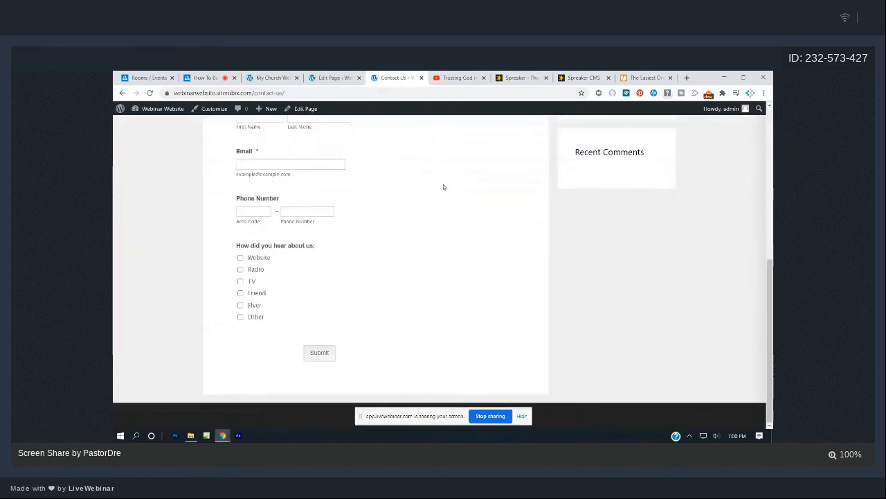
scroll(444, 187, up, 3)
scroll(319, 238, down, 2)
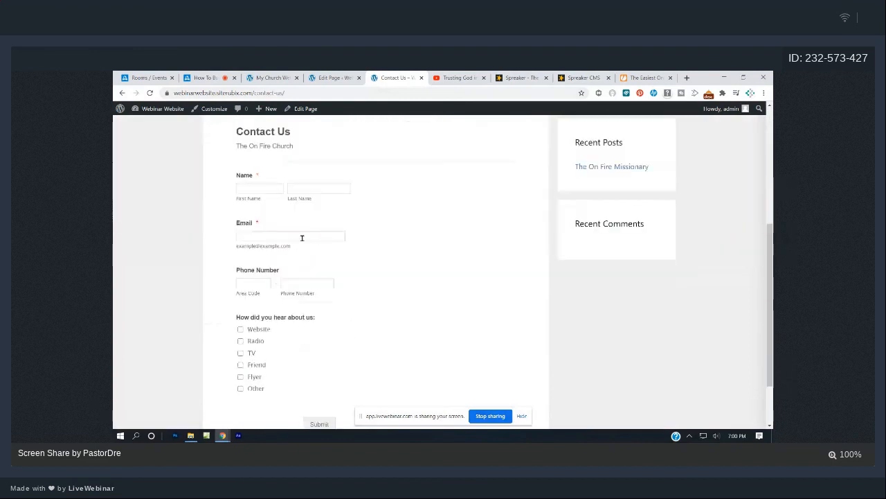
click(302, 237)
scroll(302, 237, down, 2)
click(329, 222)
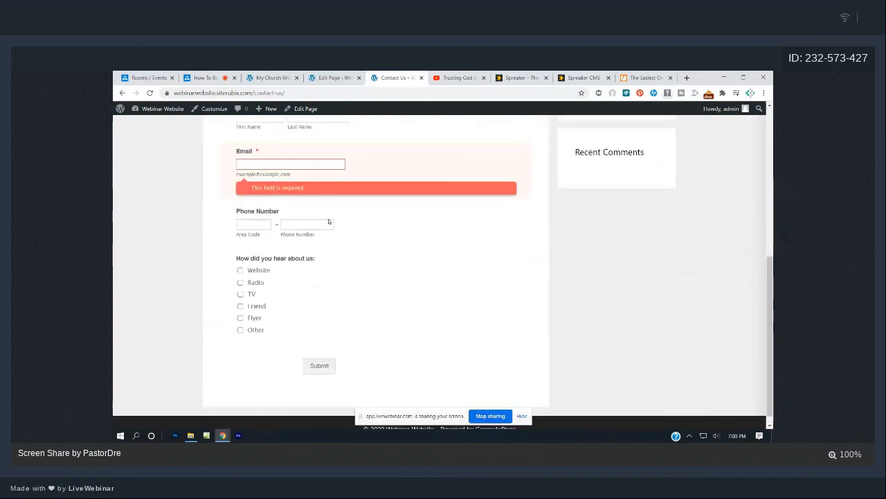
scroll(398, 222, up, 5)
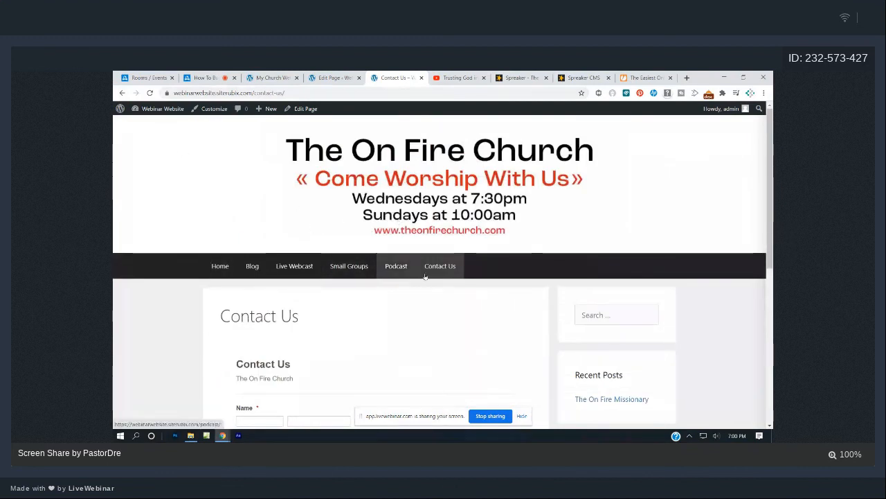
Go from the site's home page to the live Podcast page and scroll through its feed list.
click(229, 274)
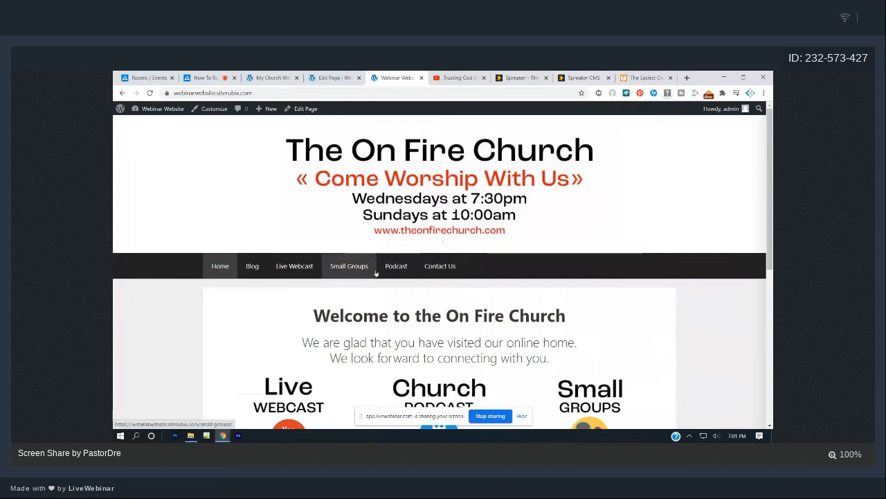
click(396, 268)
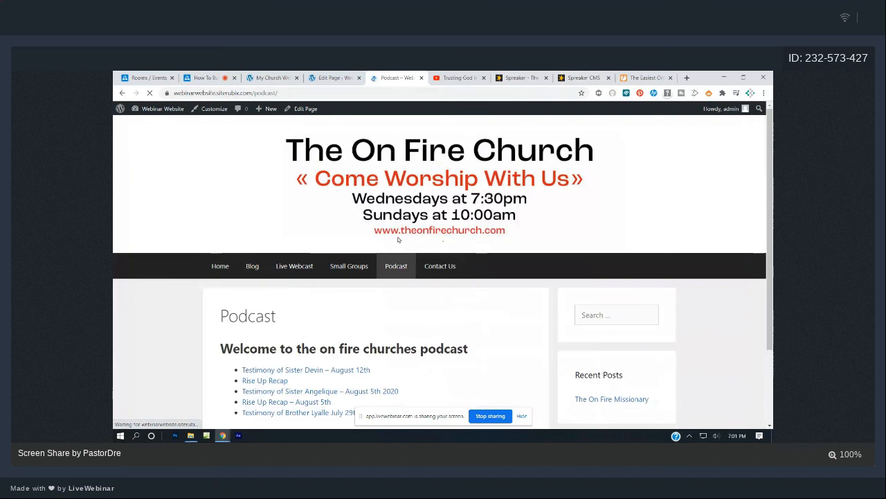
scroll(386, 264, down, 3)
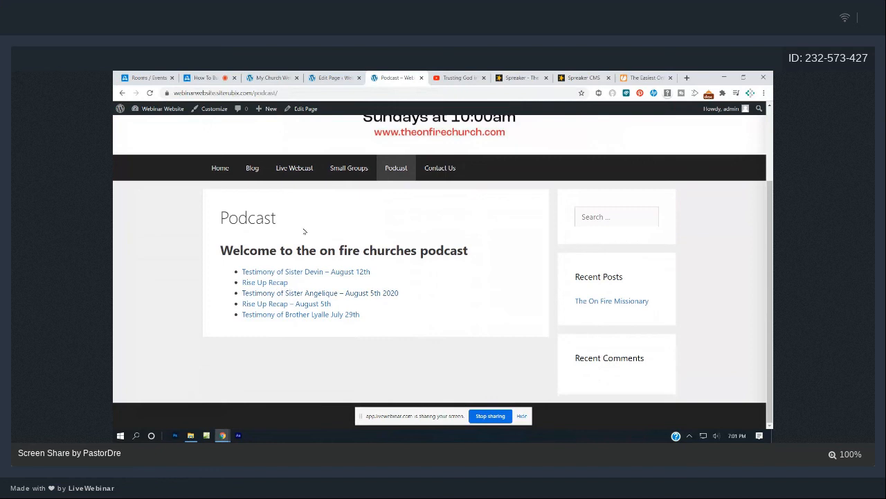
Return to the Pages list and open the Podcast page in the block editor.
click(338, 77)
click(122, 93)
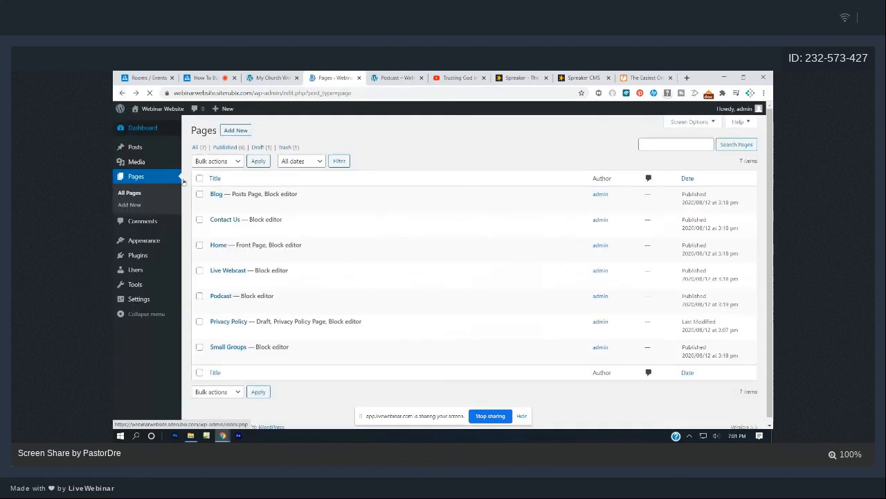
click(230, 305)
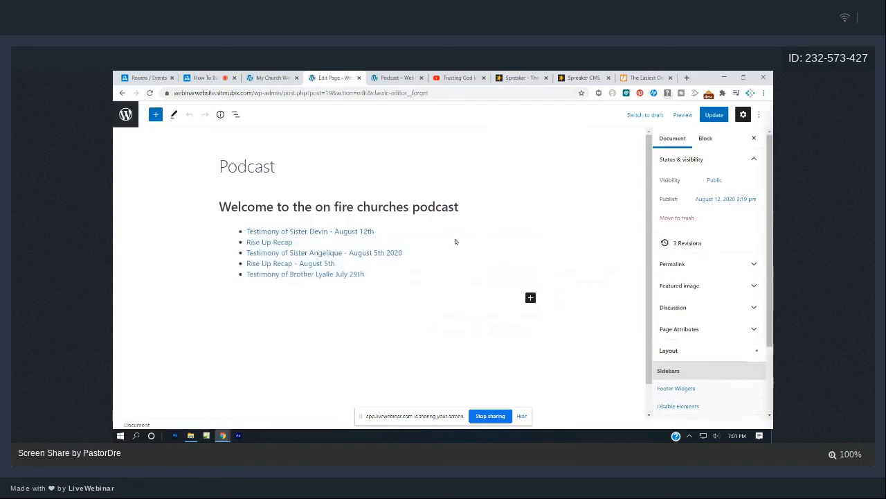
Remove the existing podcast feed list block from the Podcast page.
click(456, 241)
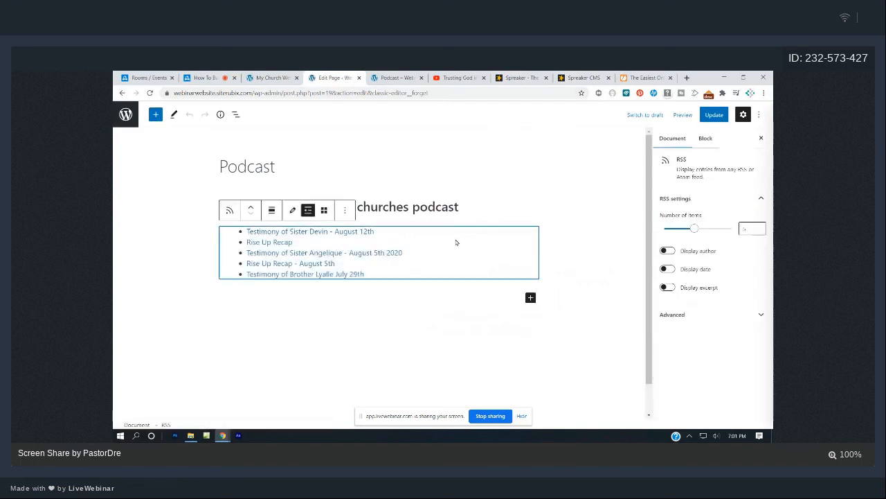
click(345, 210)
click(359, 384)
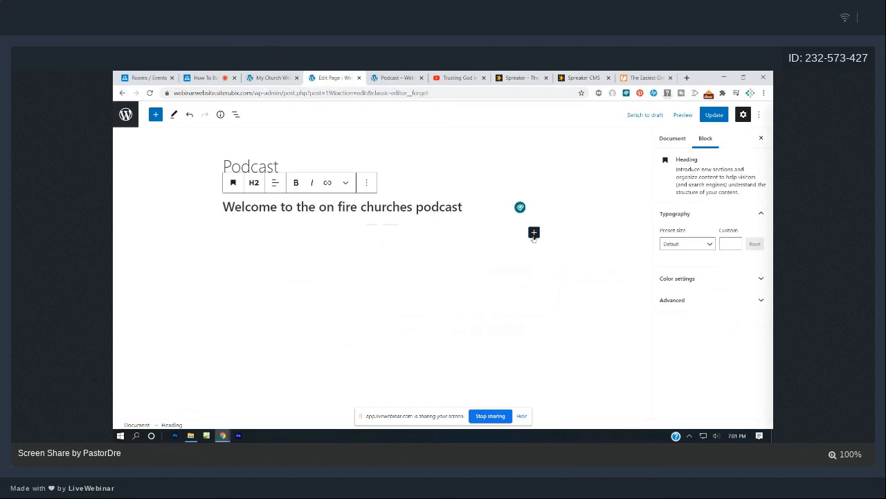
Insert a new RSS block below the welcome heading, then bring up the Spreaker dashboard.
click(534, 233)
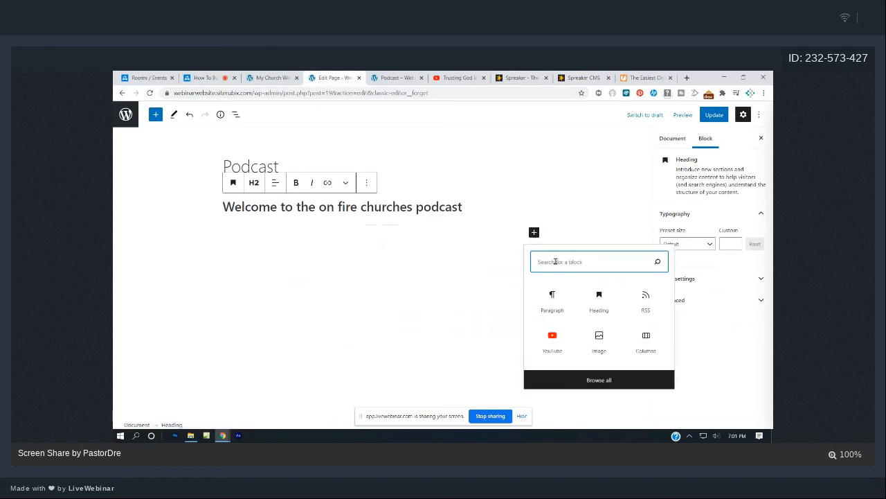
text(rss)
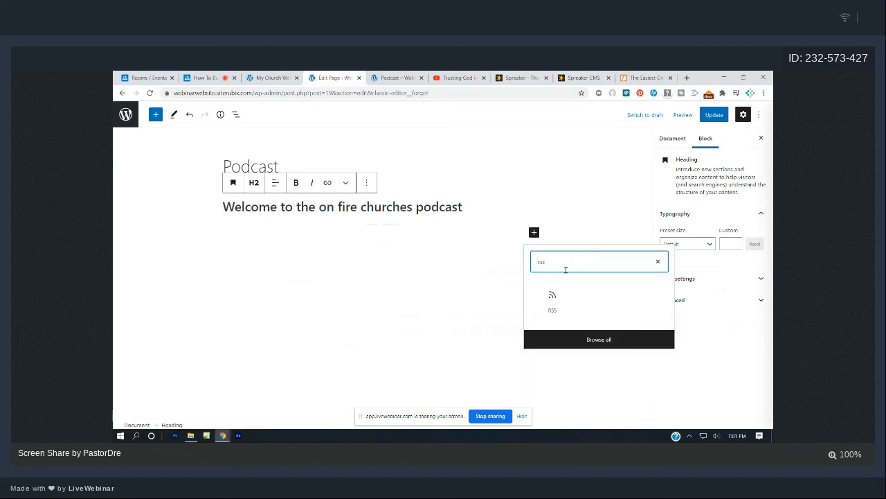
click(551, 296)
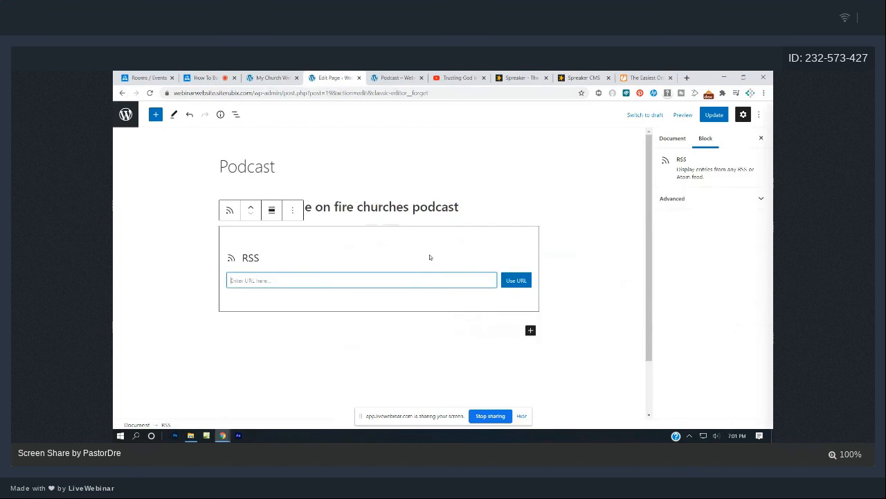
click(580, 78)
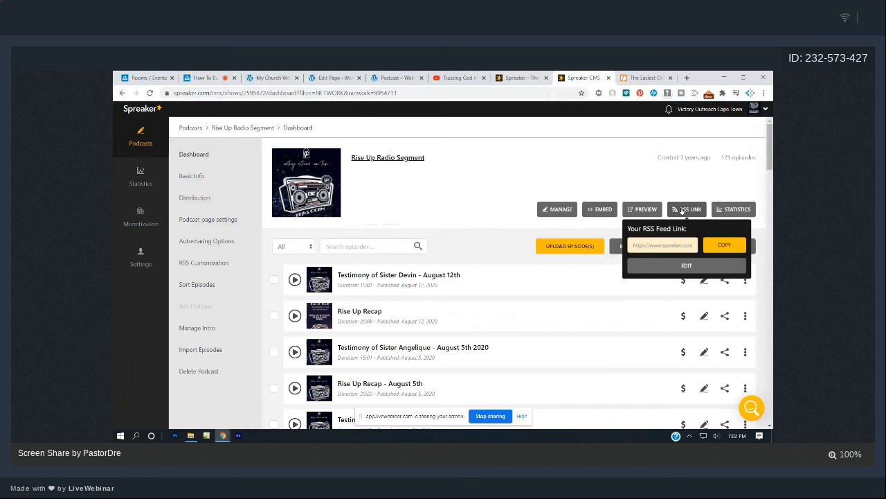
Copy the podcast's feed URL from Spreaker's RSS LINK popup and return to the WordPress tab.
click(689, 211)
click(689, 210)
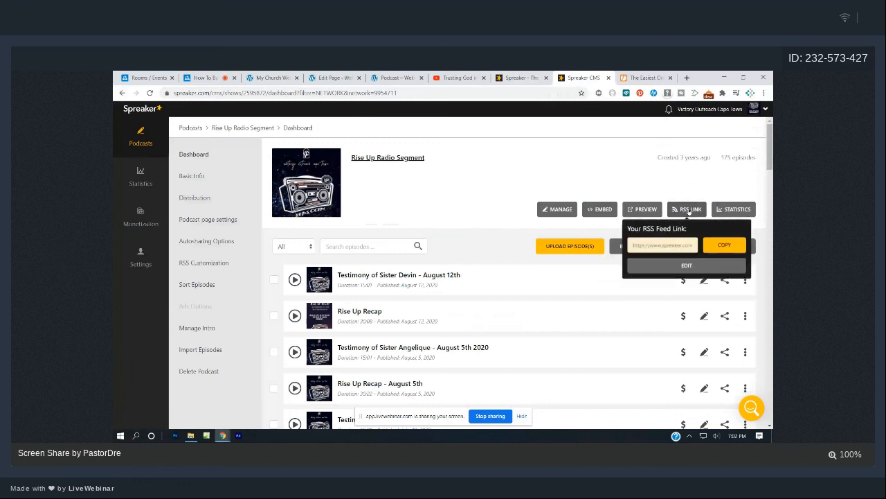
click(720, 244)
click(401, 74)
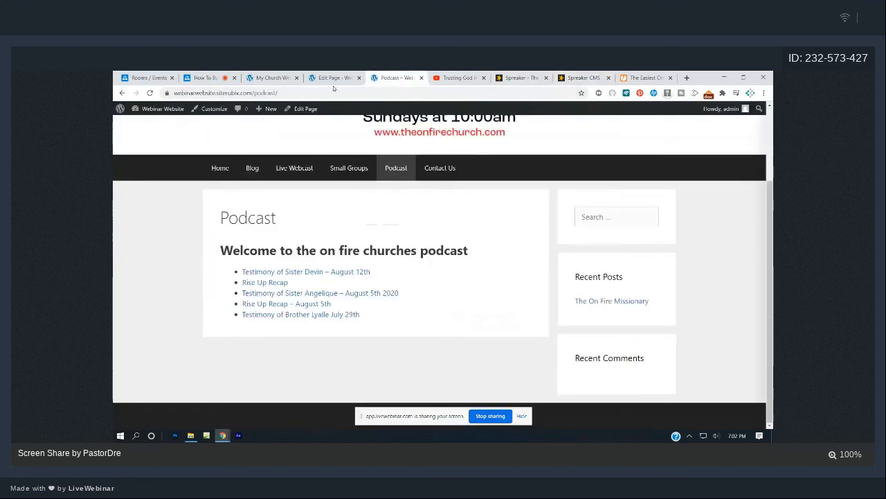
Load the pasted Spreaker feed URL into the RSS block, update the Podcast page, and view it live.
click(333, 78)
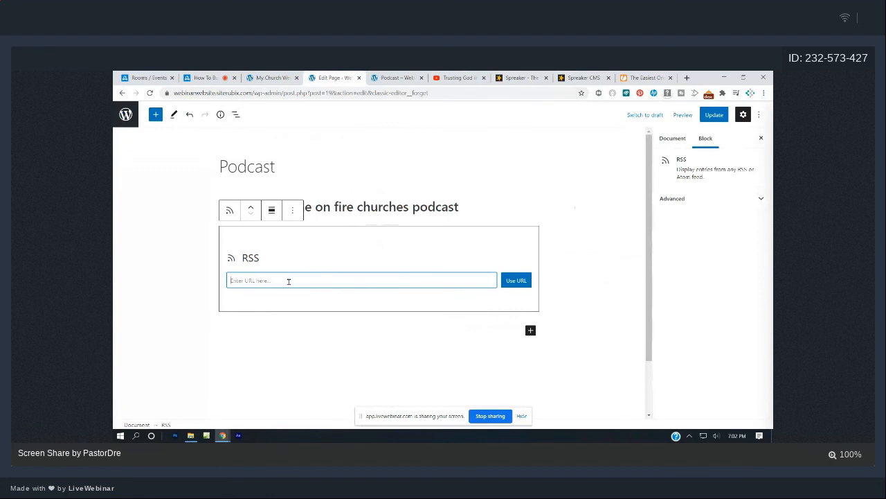
key(ctrl+v)
click(511, 282)
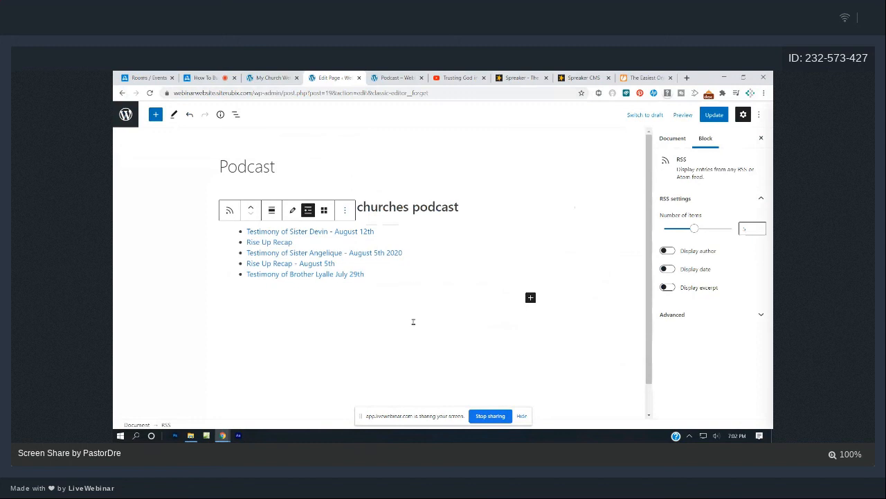
click(710, 114)
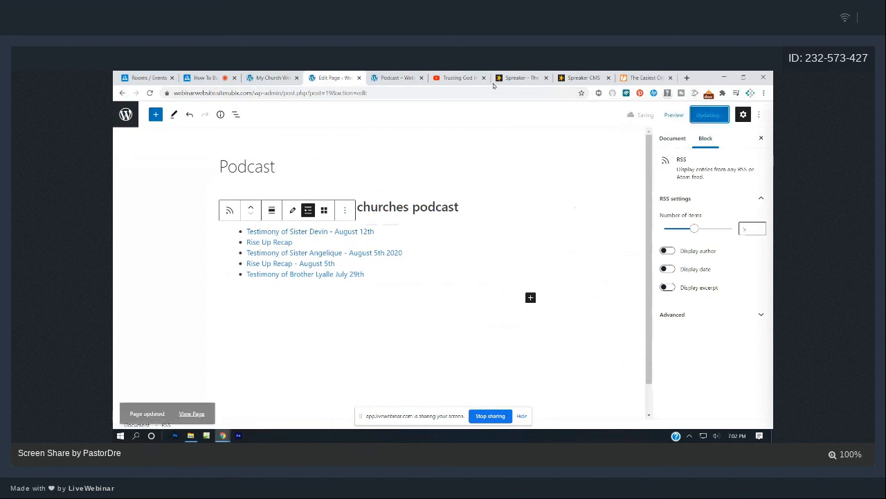
click(409, 77)
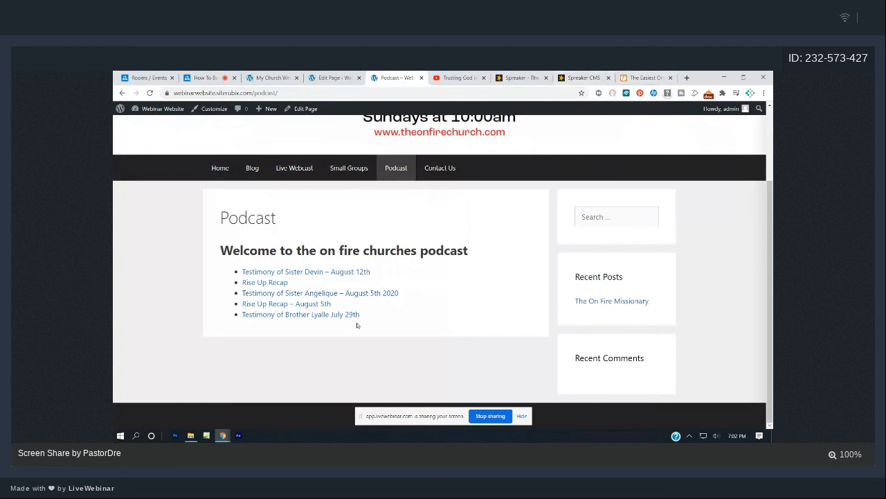
Look over the site's Home page and then the Blog page.
click(226, 173)
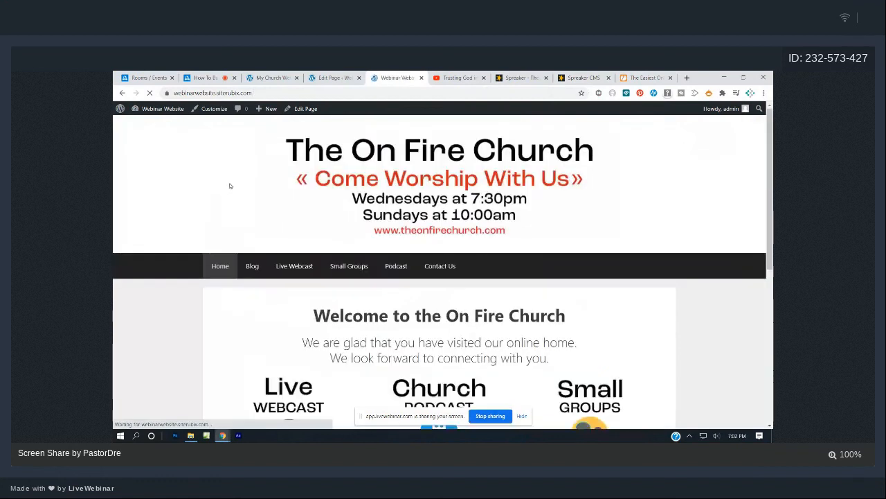
scroll(243, 254, down, 3)
scroll(243, 254, up, 3)
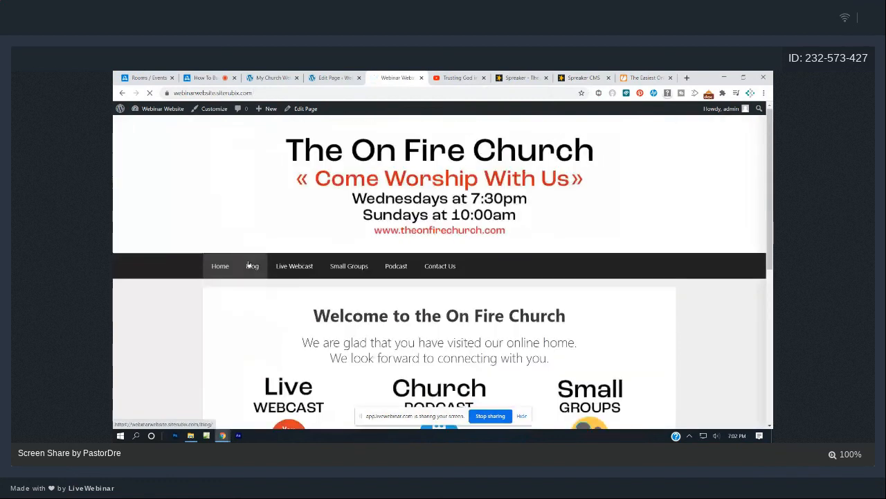
click(252, 266)
scroll(280, 266, down, 2)
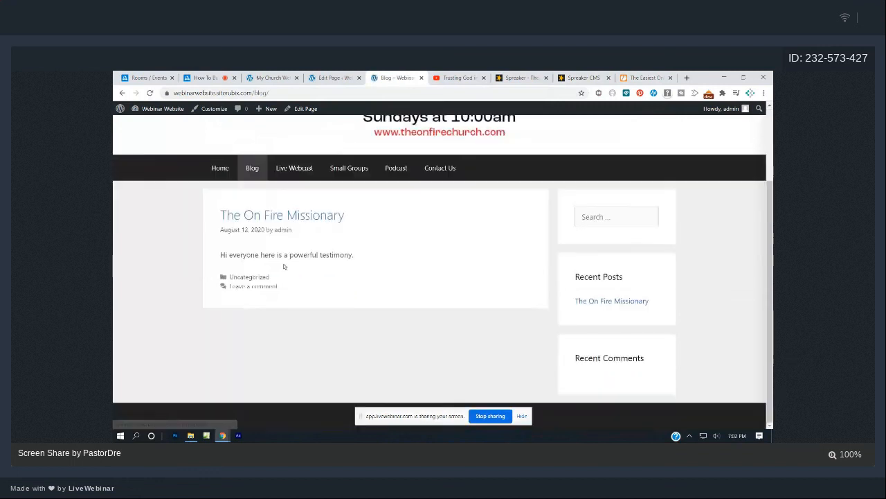
scroll(291, 253, up, 2)
Open the Live Webcast page and review its Sunday 9:00am PST line and embedded sermon video.
click(300, 268)
scroll(302, 268, down, 3)
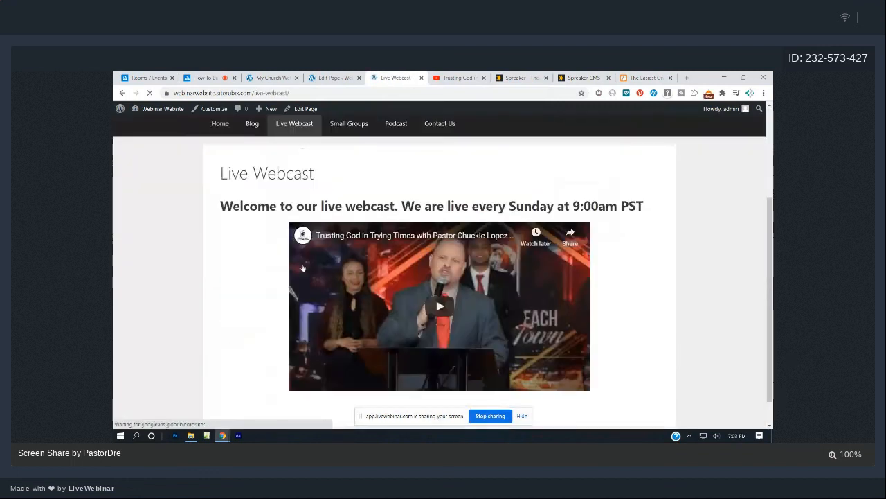
scroll(303, 268, up, 3)
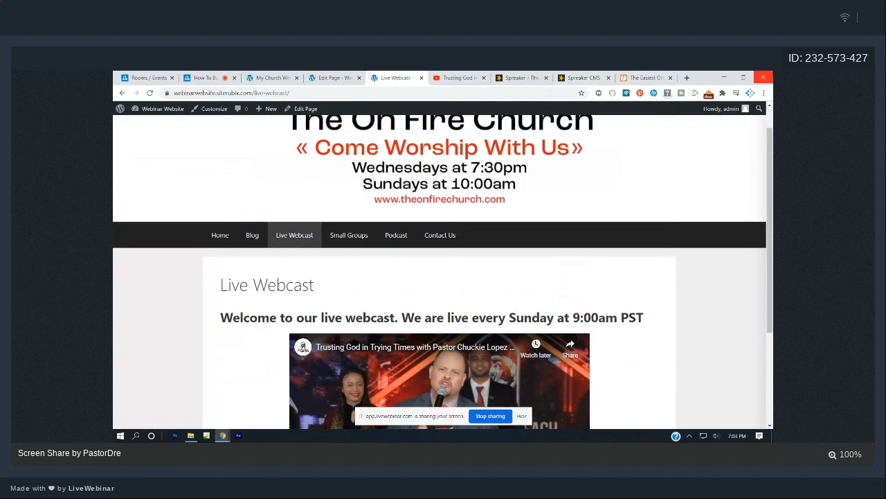
scroll(540, 279, down, 4)
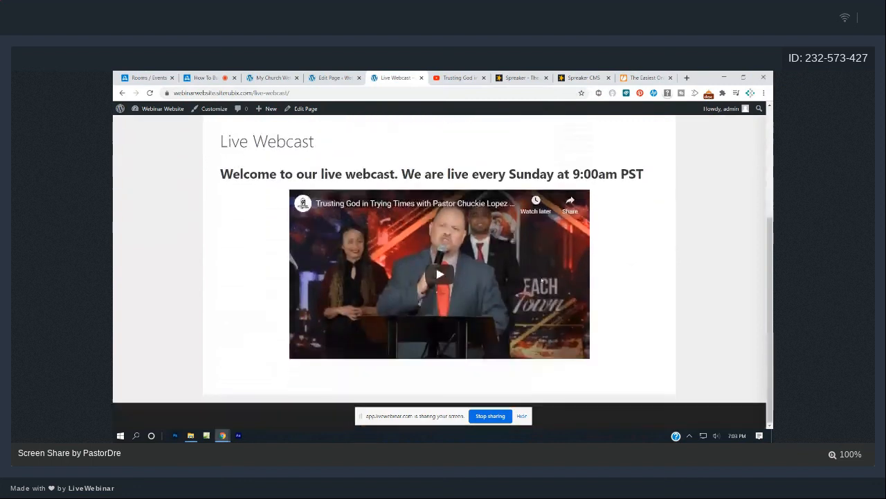
scroll(544, 281, up, 5)
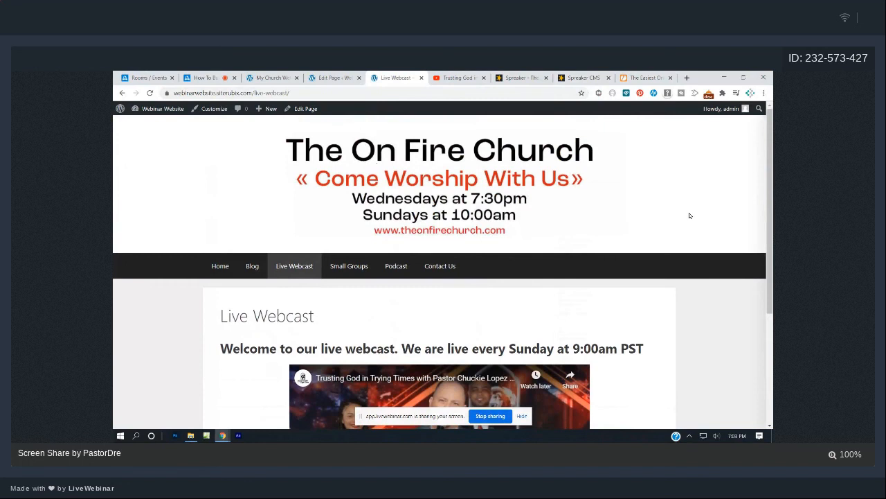
scroll(683, 210, down, 2)
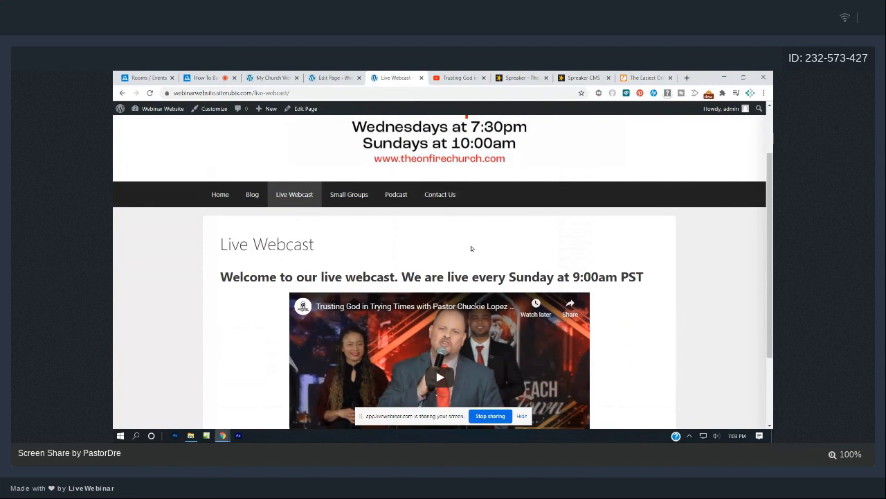
scroll(471, 248, down, 1)
scroll(472, 248, up, 1)
scroll(471, 248, down, 2)
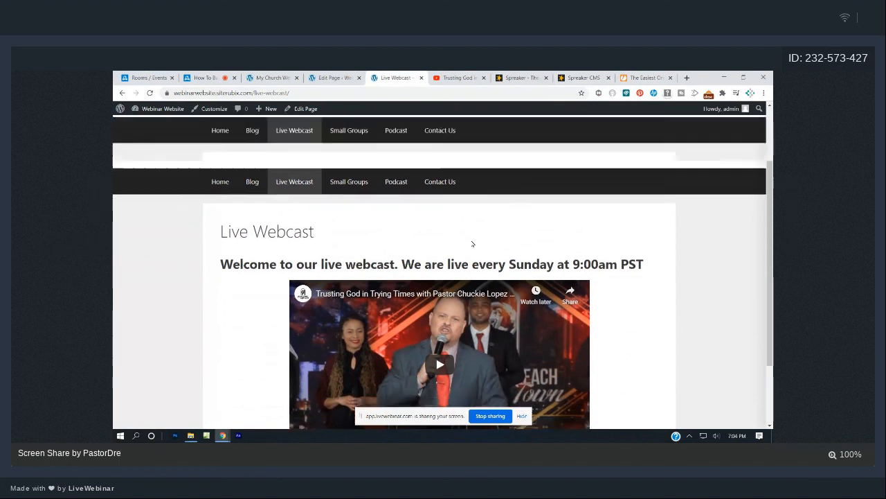
scroll(533, 294, up, 2)
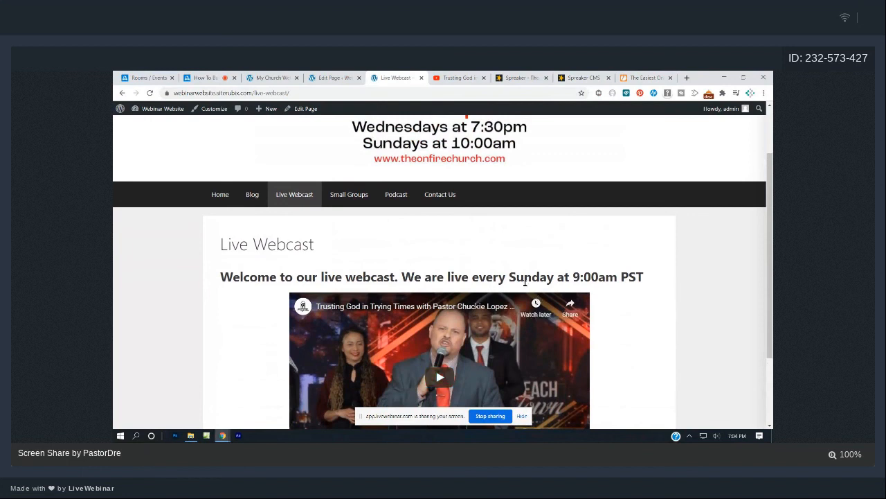
scroll(524, 281, up, 2)
scroll(524, 281, down, 2)
scroll(568, 289, up, 2)
scroll(568, 289, down, 4)
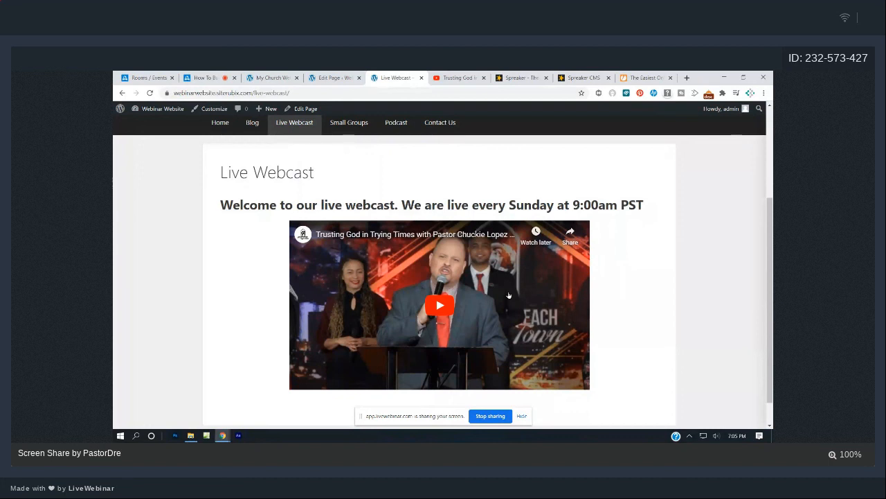
scroll(441, 333, up, 3)
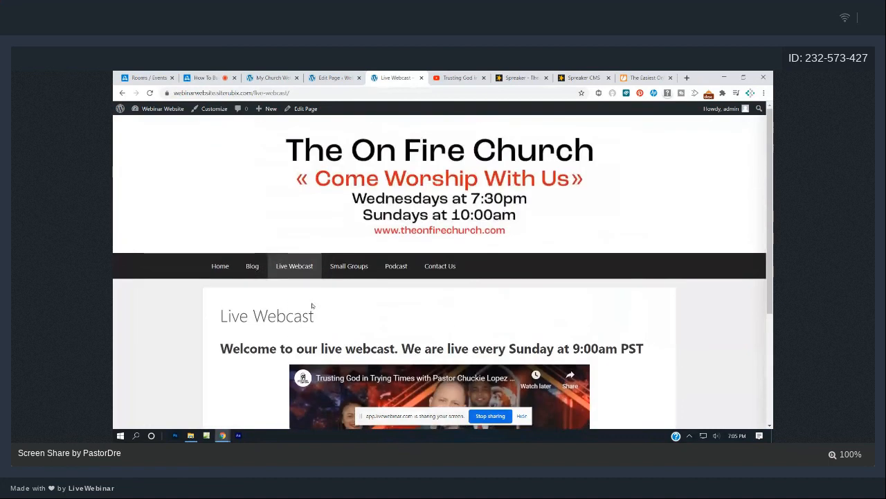
scroll(394, 237, down, 3)
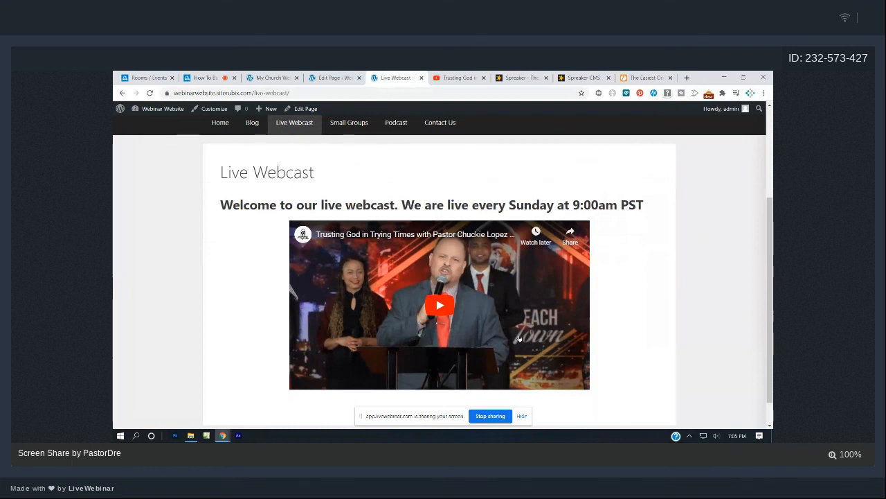
scroll(520, 337, up, 5)
scroll(438, 302, down, 5)
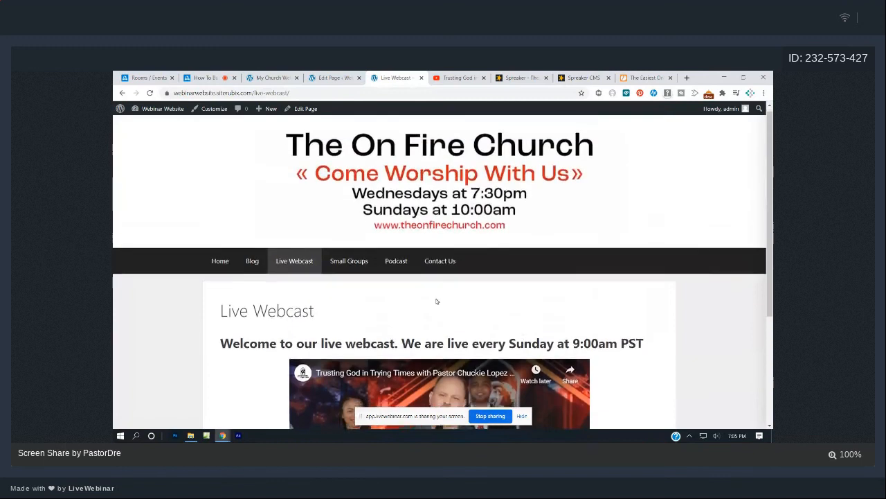
Look over the live Blog page and the Podcast page's episode list.
click(252, 123)
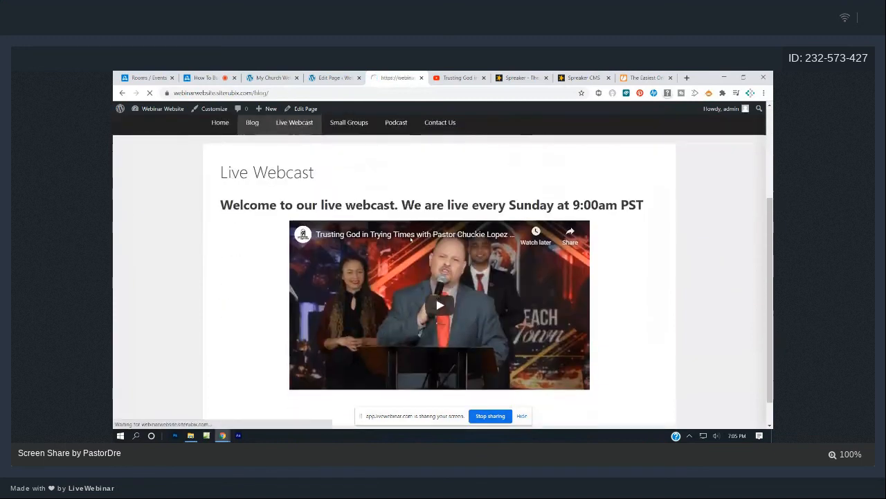
scroll(411, 245, down, 2)
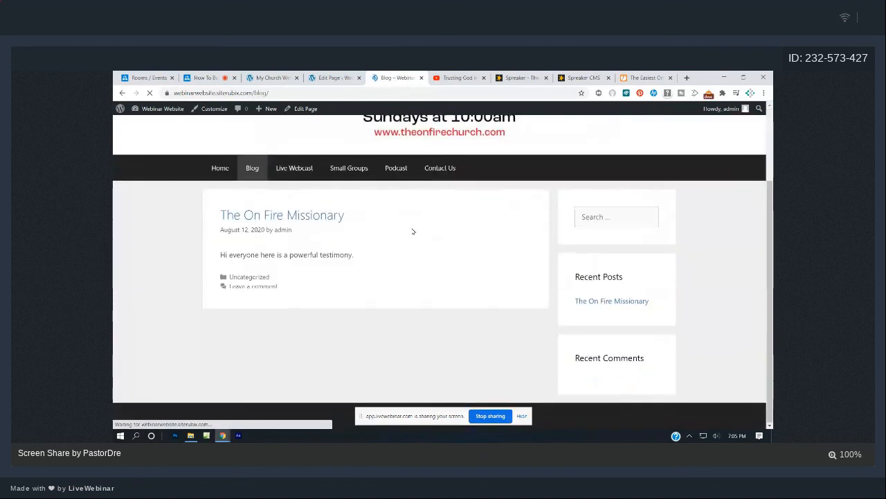
click(396, 168)
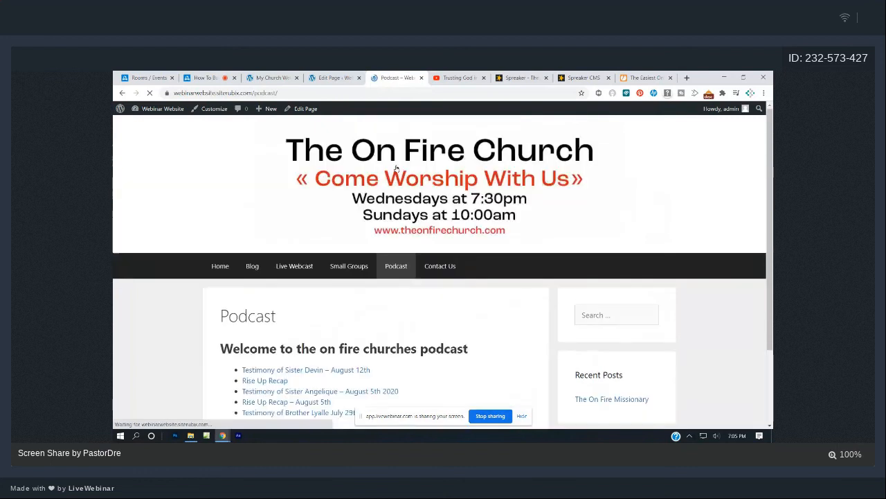
scroll(463, 178, down, 2)
Review the Contact Us page's embedded JotForm form, then return to the LiveWebinar tab.
click(443, 195)
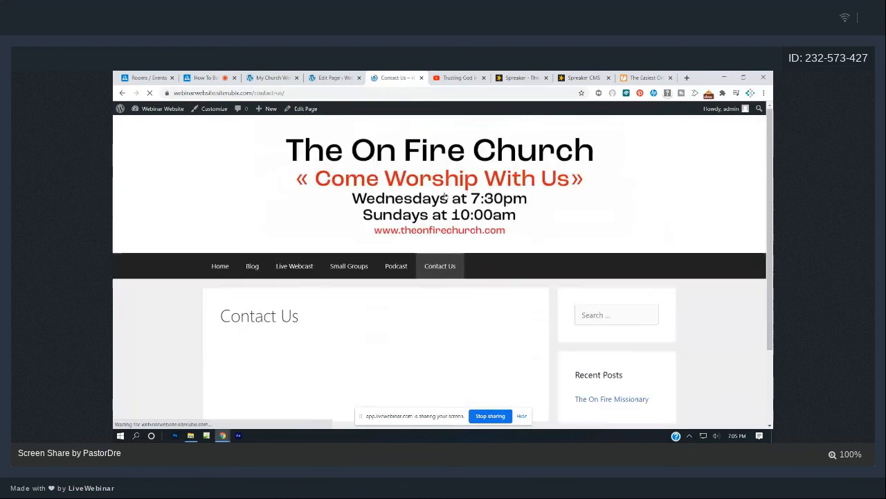
scroll(445, 197, down, 1)
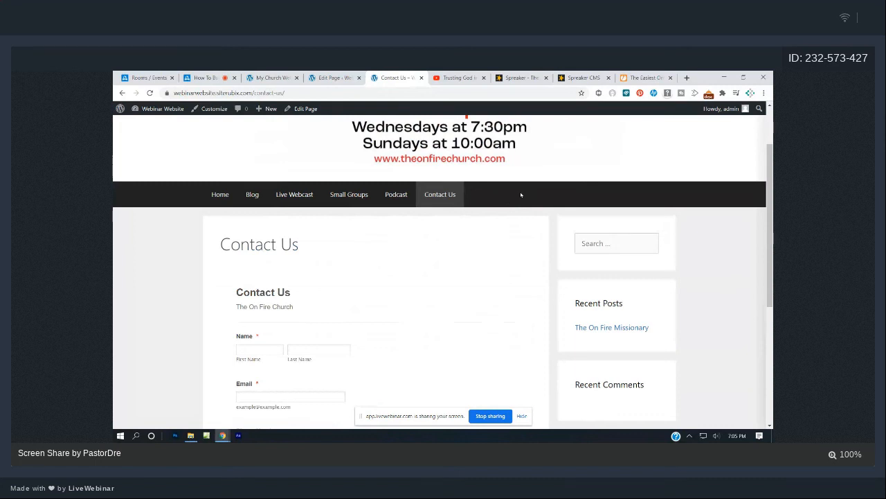
scroll(521, 195, up, 1)
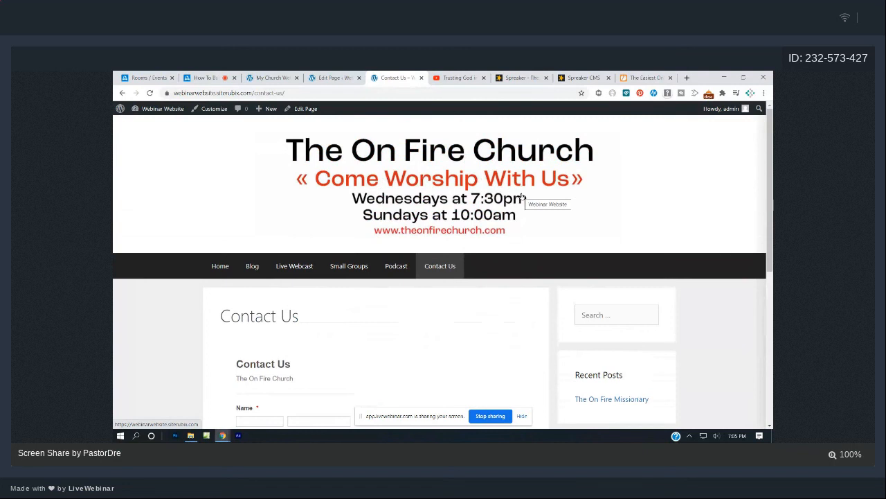
scroll(523, 195, down, 2)
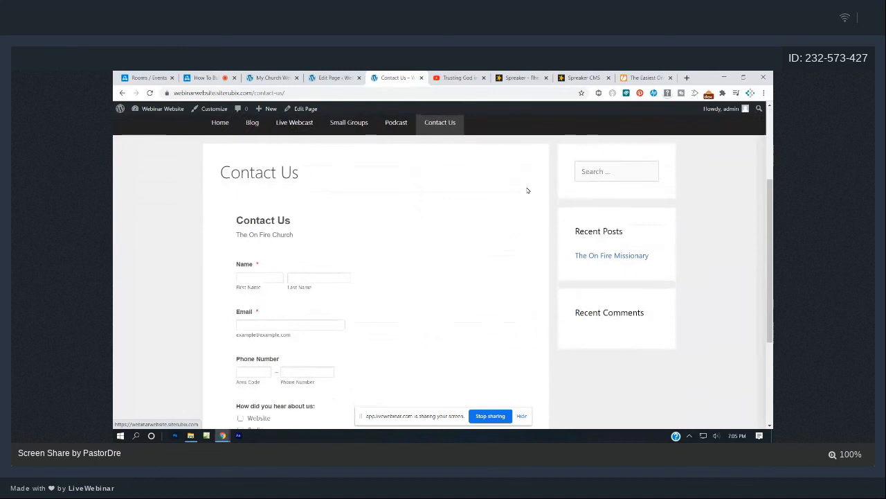
scroll(528, 190, up, 2)
click(203, 78)
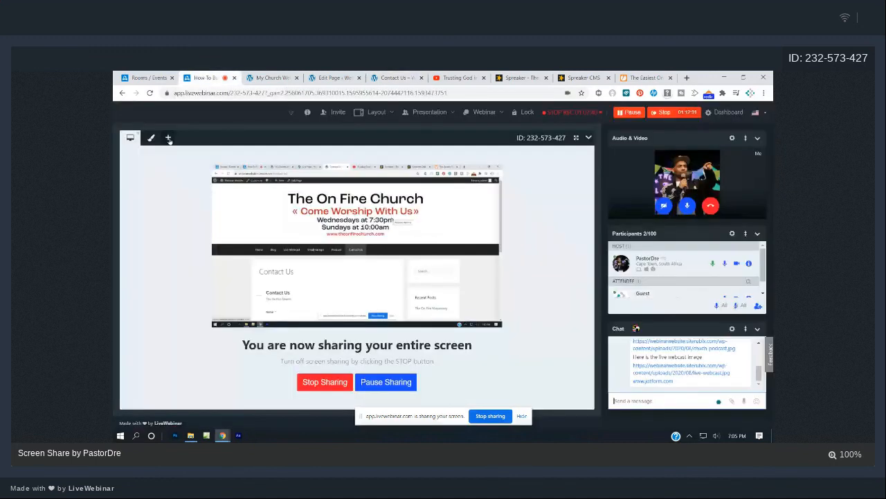
Add a blank whiteboard page, draw a freehand curve on it, and undo the curve.
click(169, 138)
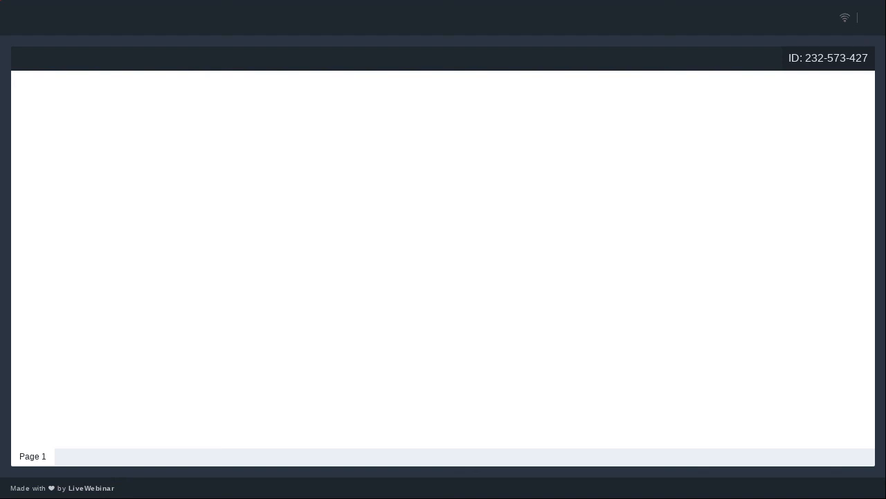
drag(101, 138, 593, 235)
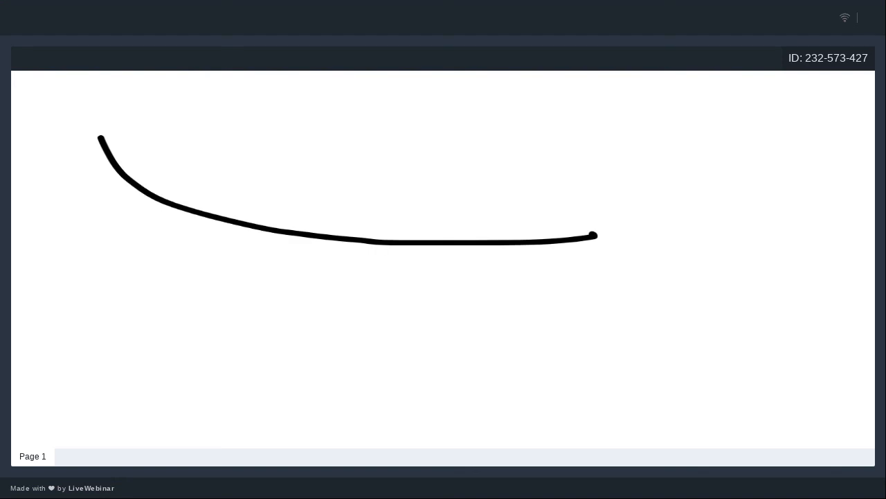
key(ctrl+z)
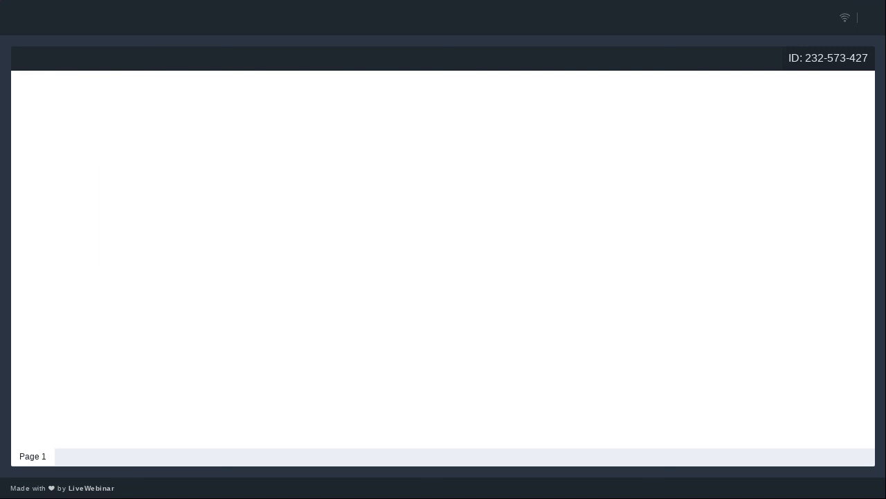
Handwrite letters and an @ sign on the whiteboard, then undo the strokes to clear it.
mouse_move(68, 128)
mouse_down()
mouse_move(86, 179)
mouse_move(90, 151)
mouse_move(153, 180)
mouse_up()
drag(171, 145, 166, 190)
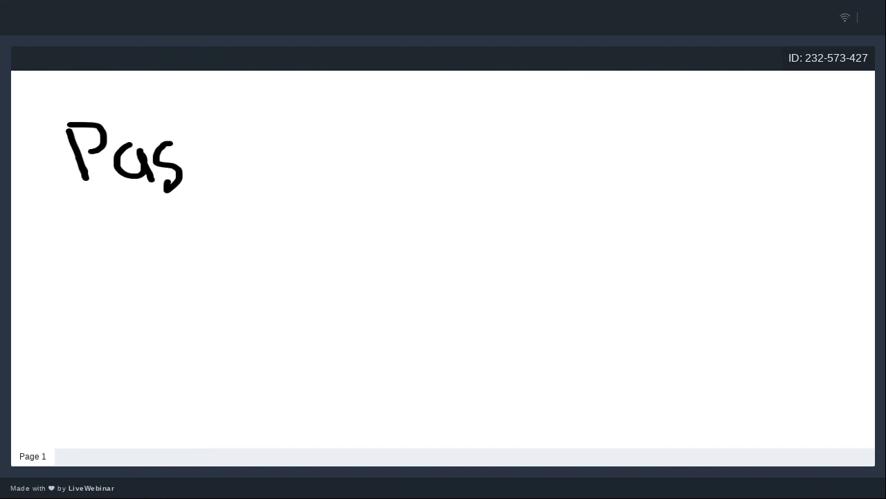
drag(201, 114, 208, 183)
mouse_move(192, 154)
mouse_down()
mouse_move(227, 149)
mouse_move(259, 179)
mouse_up()
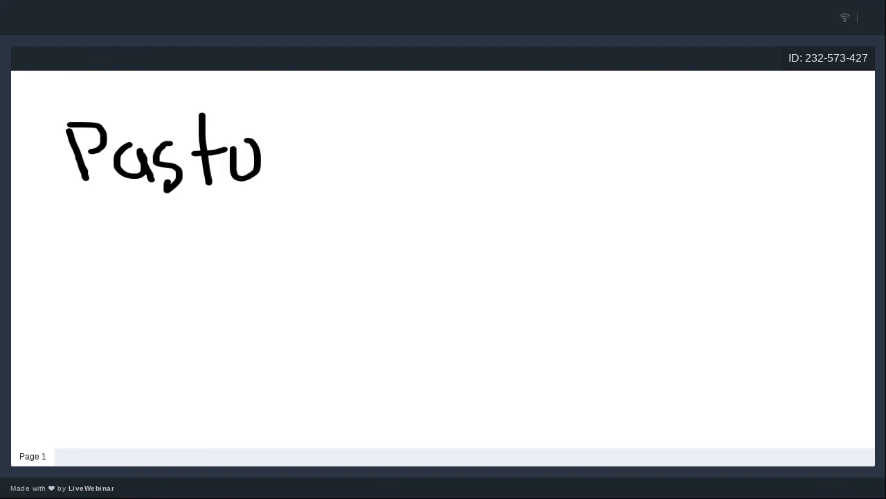
mouse_move(272, 137)
mouse_down()
mouse_move(301, 172)
mouse_move(336, 191)
mouse_up()
mouse_move(322, 151)
mouse_down()
mouse_move(333, 202)
mouse_move(457, 199)
mouse_up()
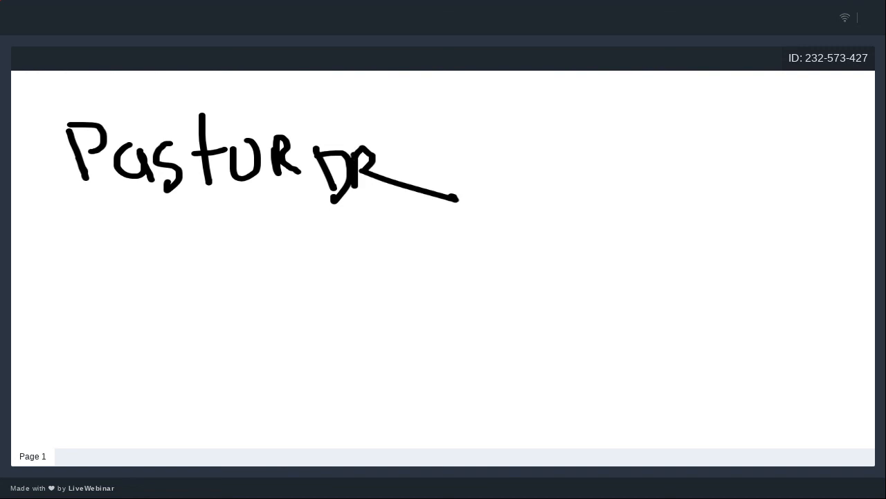
mouse_move(430, 154)
mouse_down()
mouse_move(484, 181)
mouse_move(468, 142)
mouse_move(475, 163)
mouse_up()
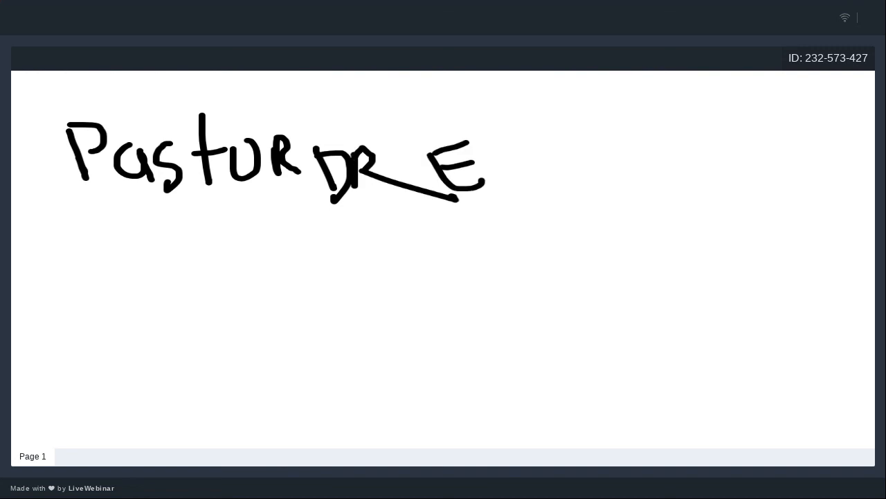
drag(560, 143, 533, 179)
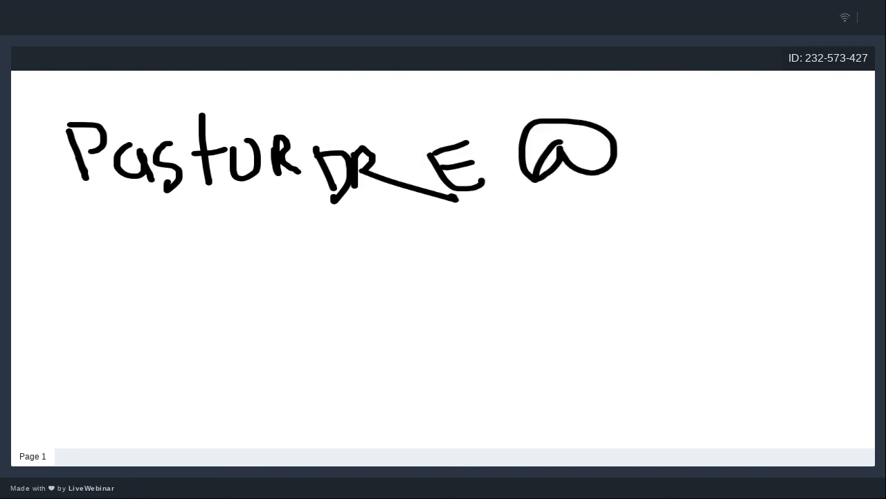
key(ctrl+z)
key(ctrl+z)
key(ctrl+z)
key(ctrl+z)
key(ctrl+z)
key(ctrl+z)
key(ctrl+z)
key(ctrl+z)
key(ctrl+z)
key(ctrl+z)
key(ctrl+z)
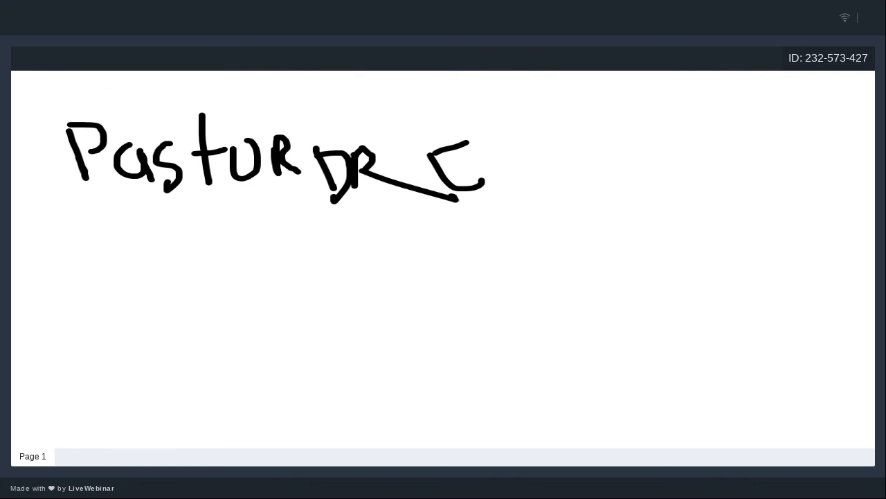
key(ctrl+z)
key(ctrl+z)
key(ctrl+z)
key(ctrl+z)
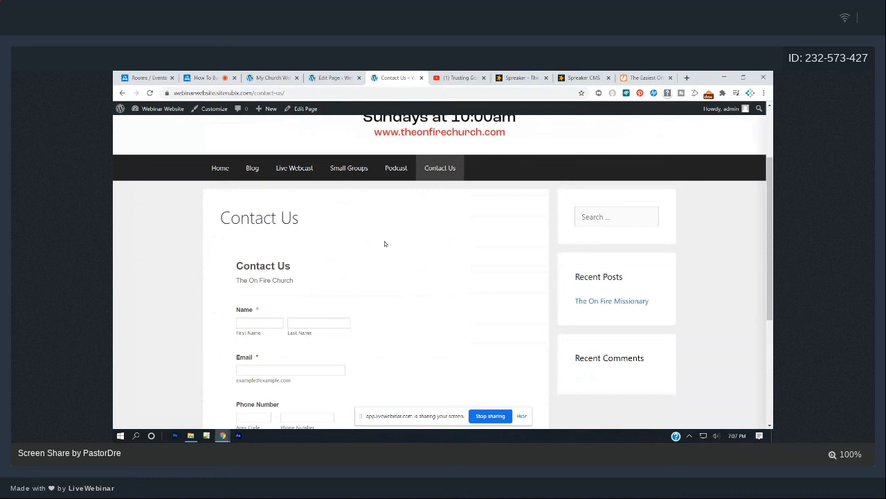
Stop the webinar session and log out all participants.
click(210, 79)
click(663, 112)
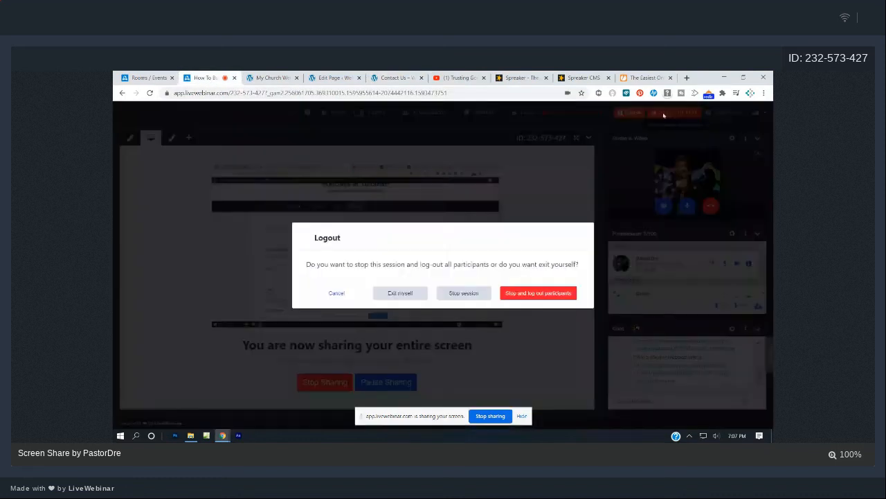
click(536, 291)
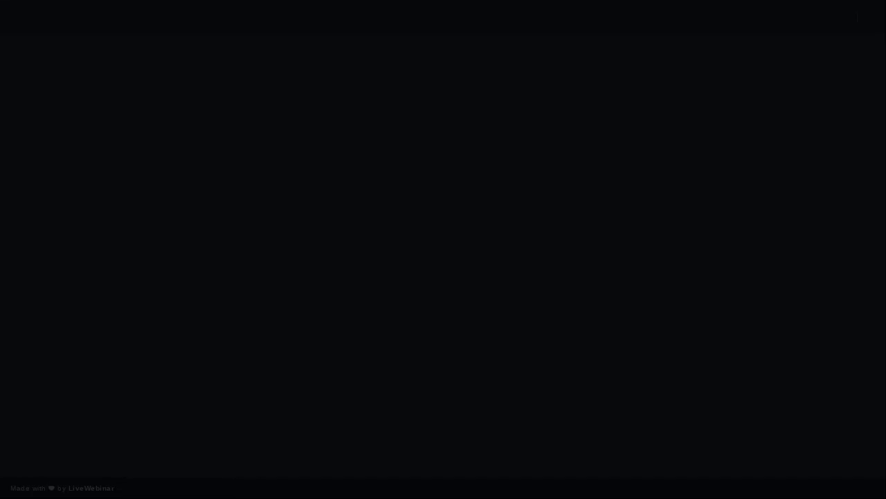